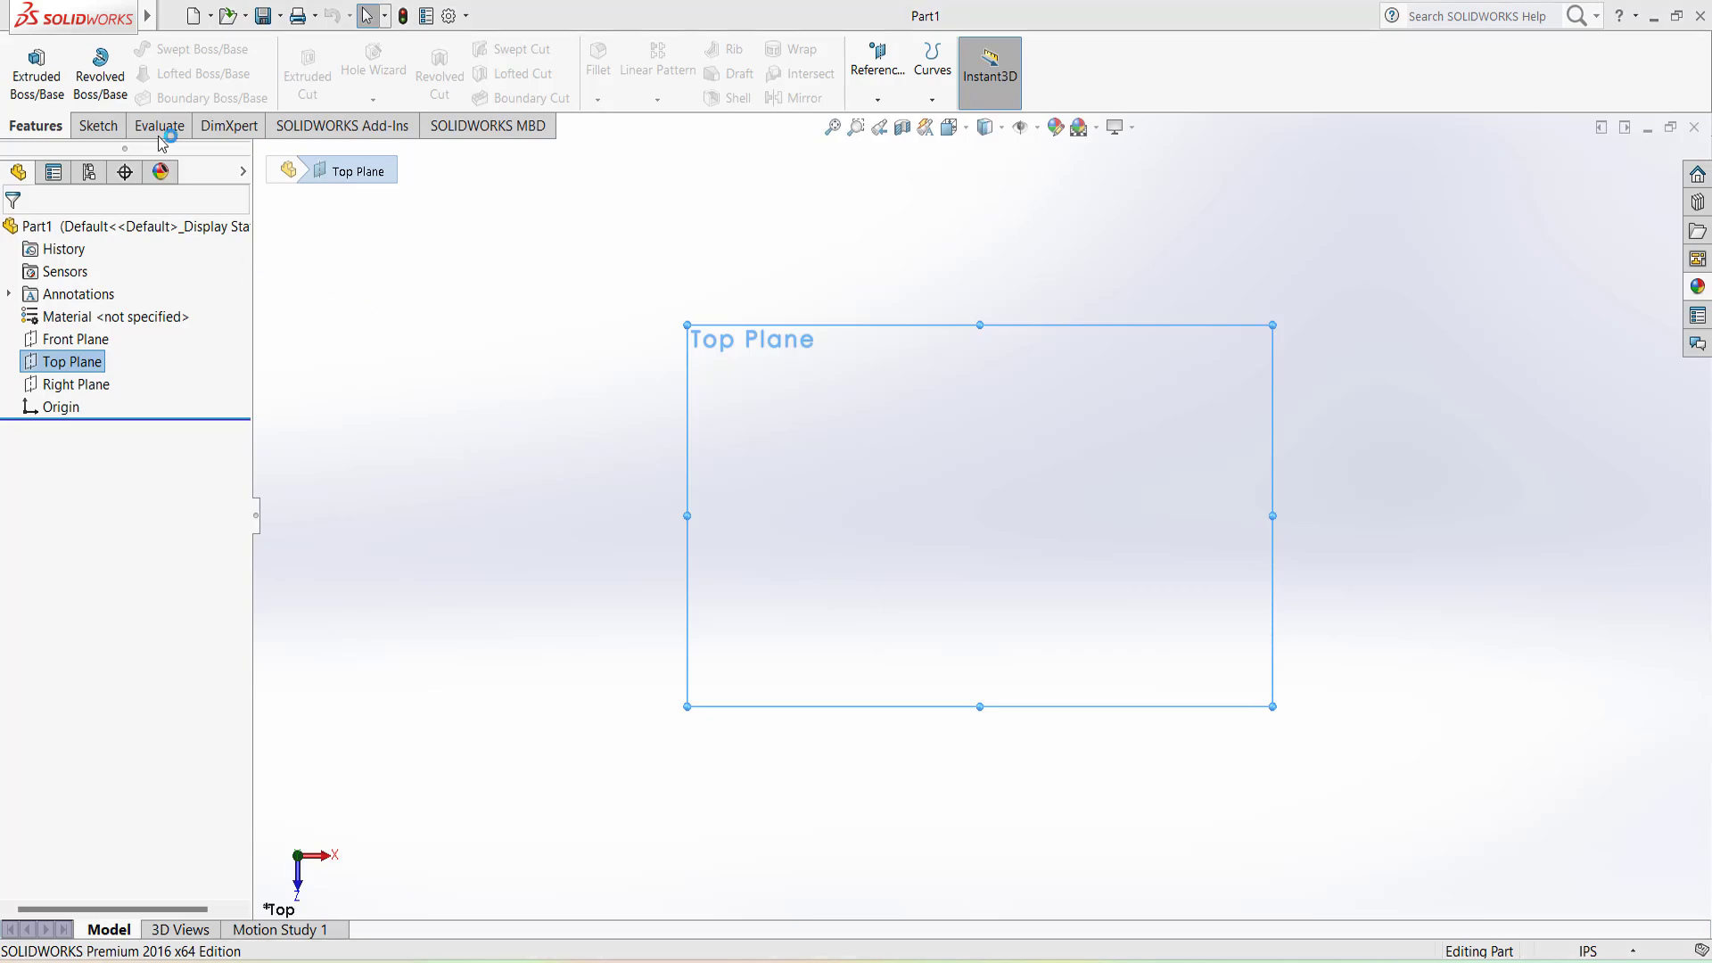
# Start a sketch on the Top Plane and draw a vertical line about 3.18 in long upward from the origin.
pyautogui.click(96, 126)
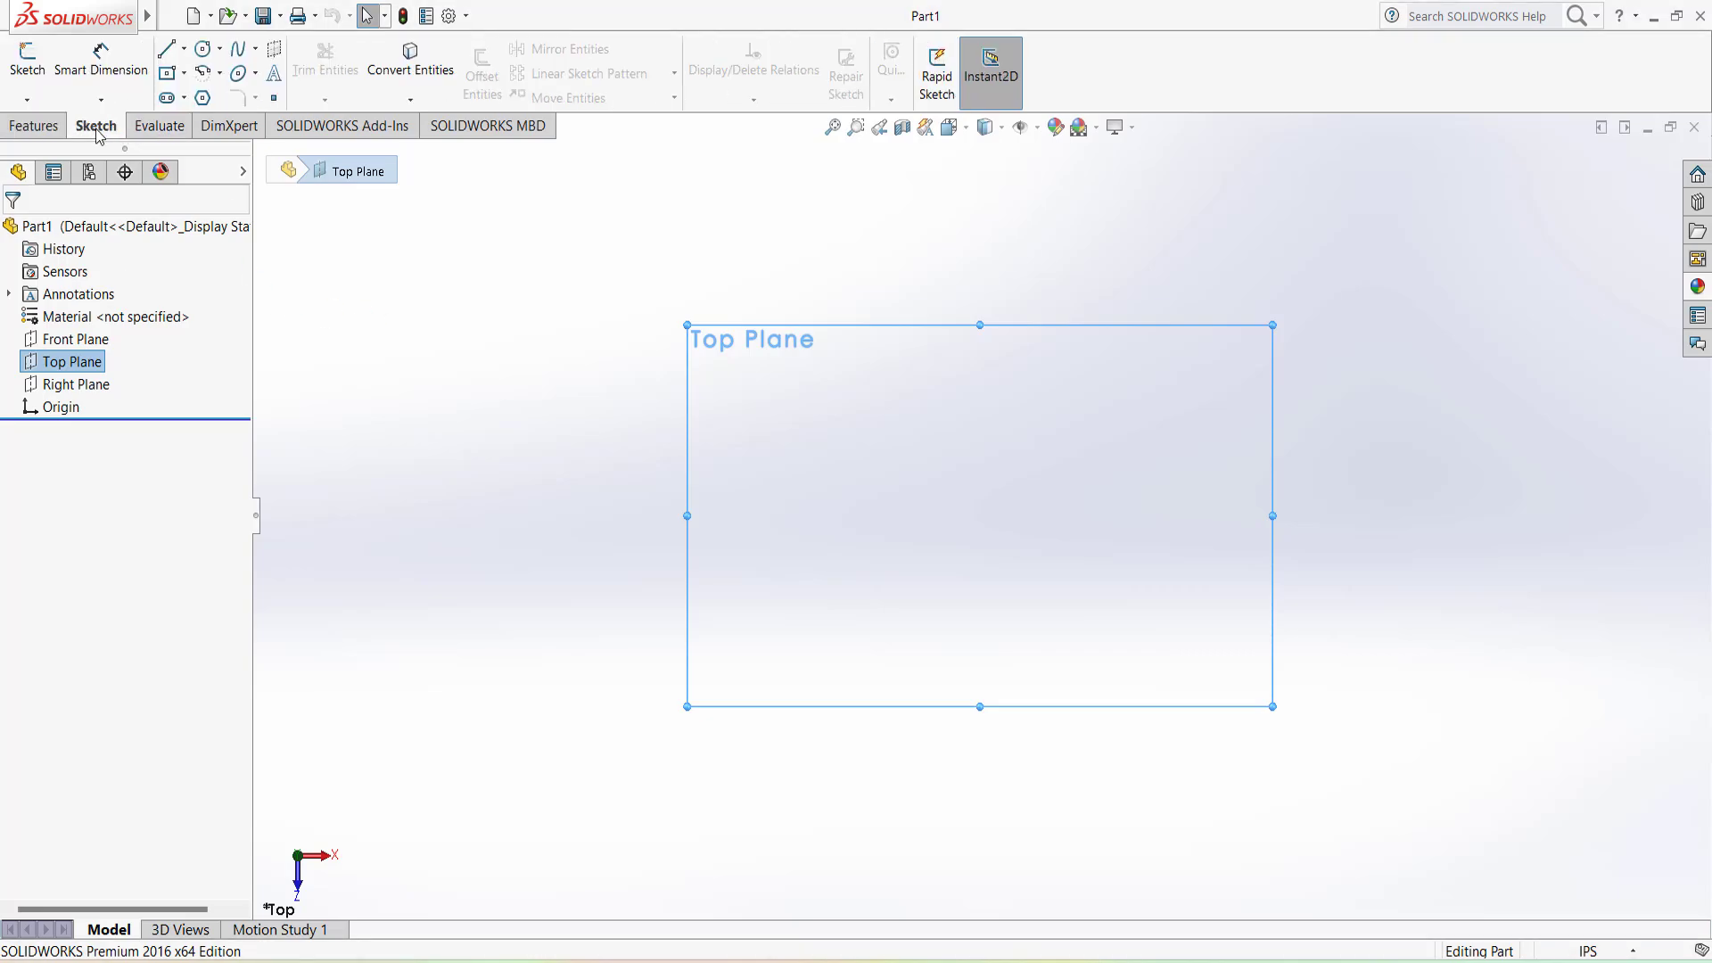
pyautogui.click(167, 50)
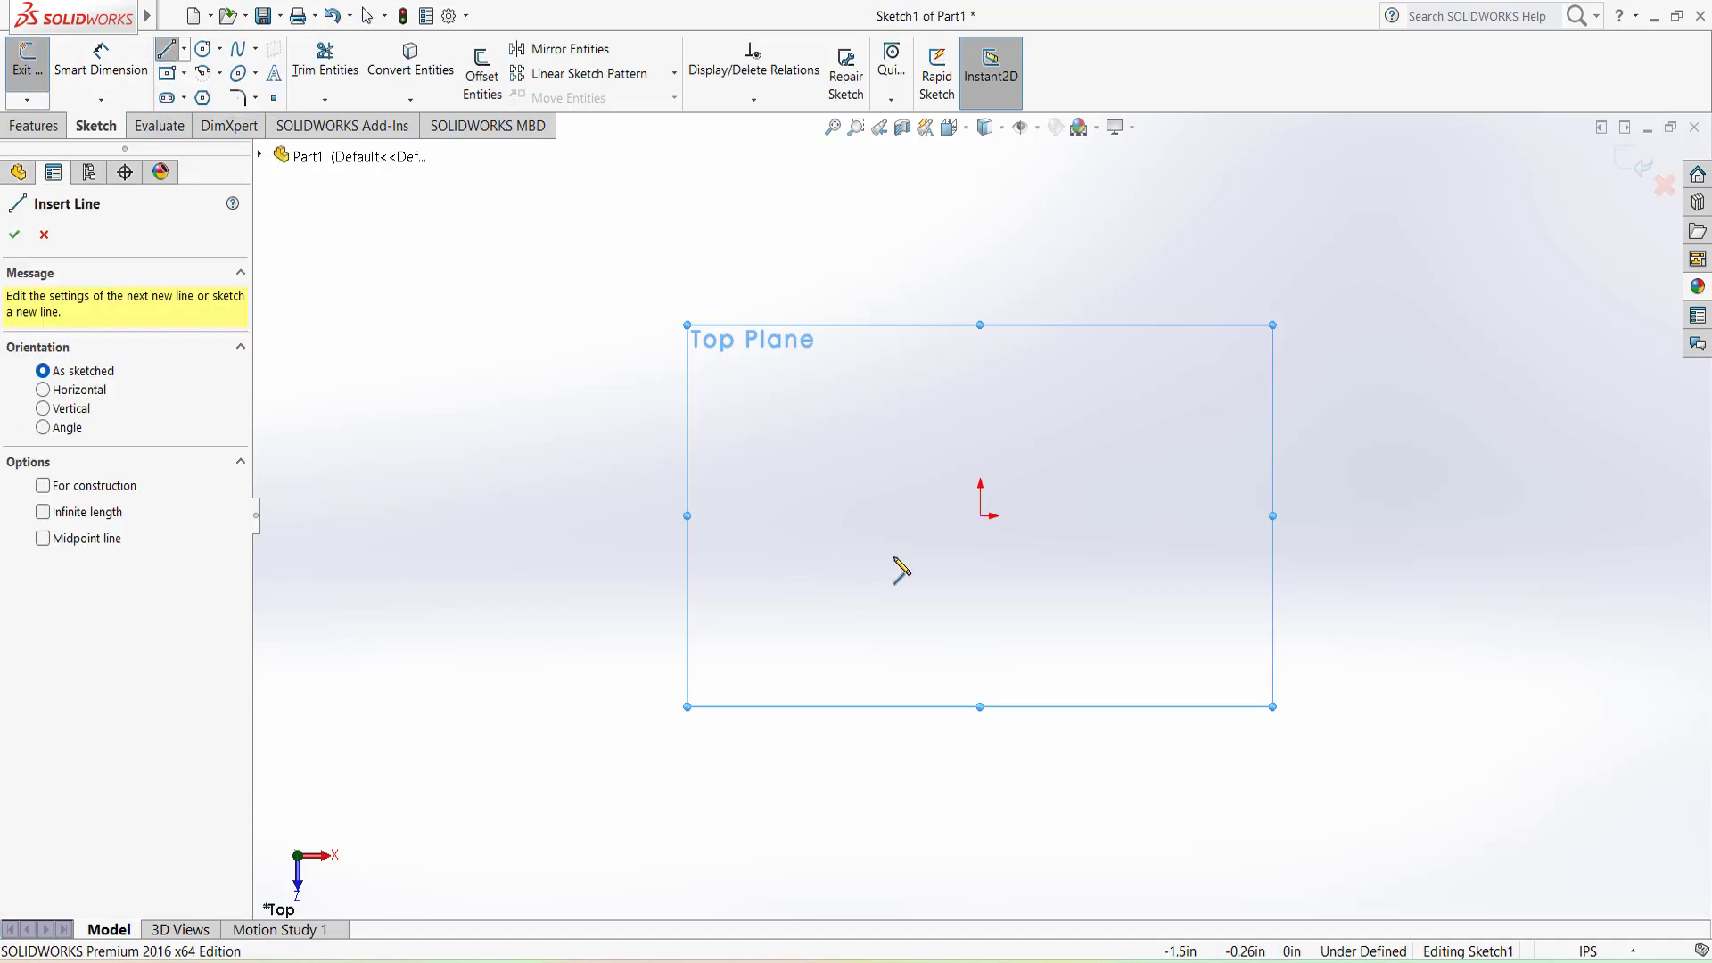
pyautogui.click(981, 516)
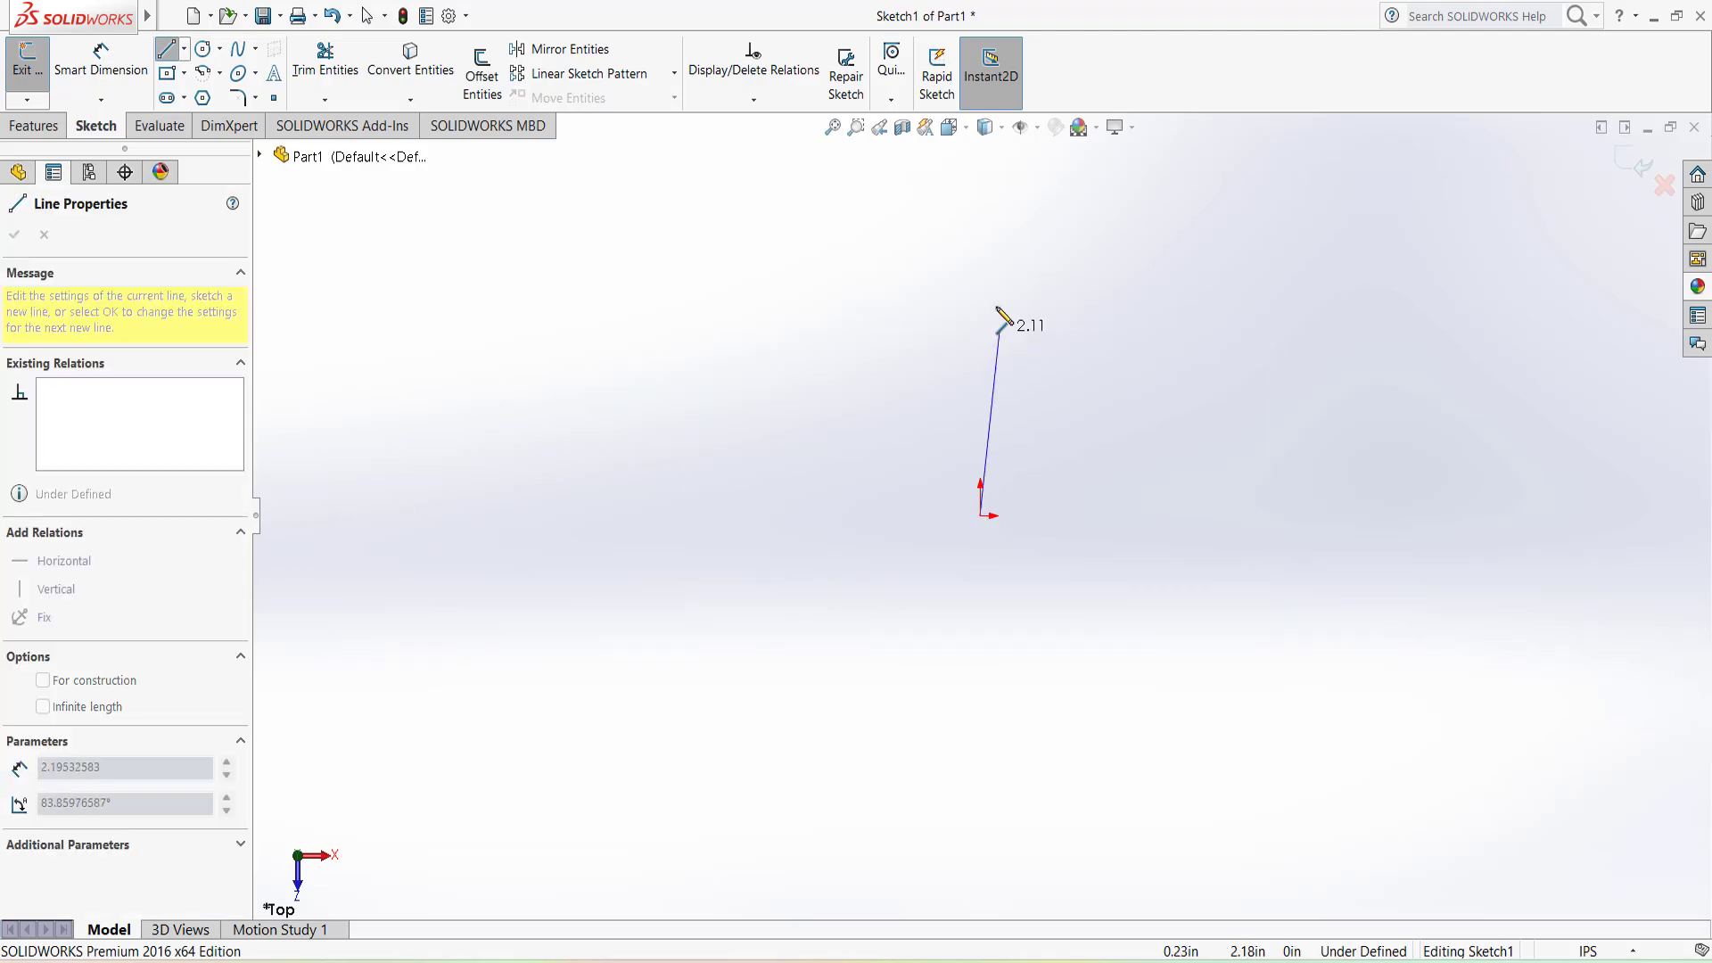
pyautogui.click(981, 236)
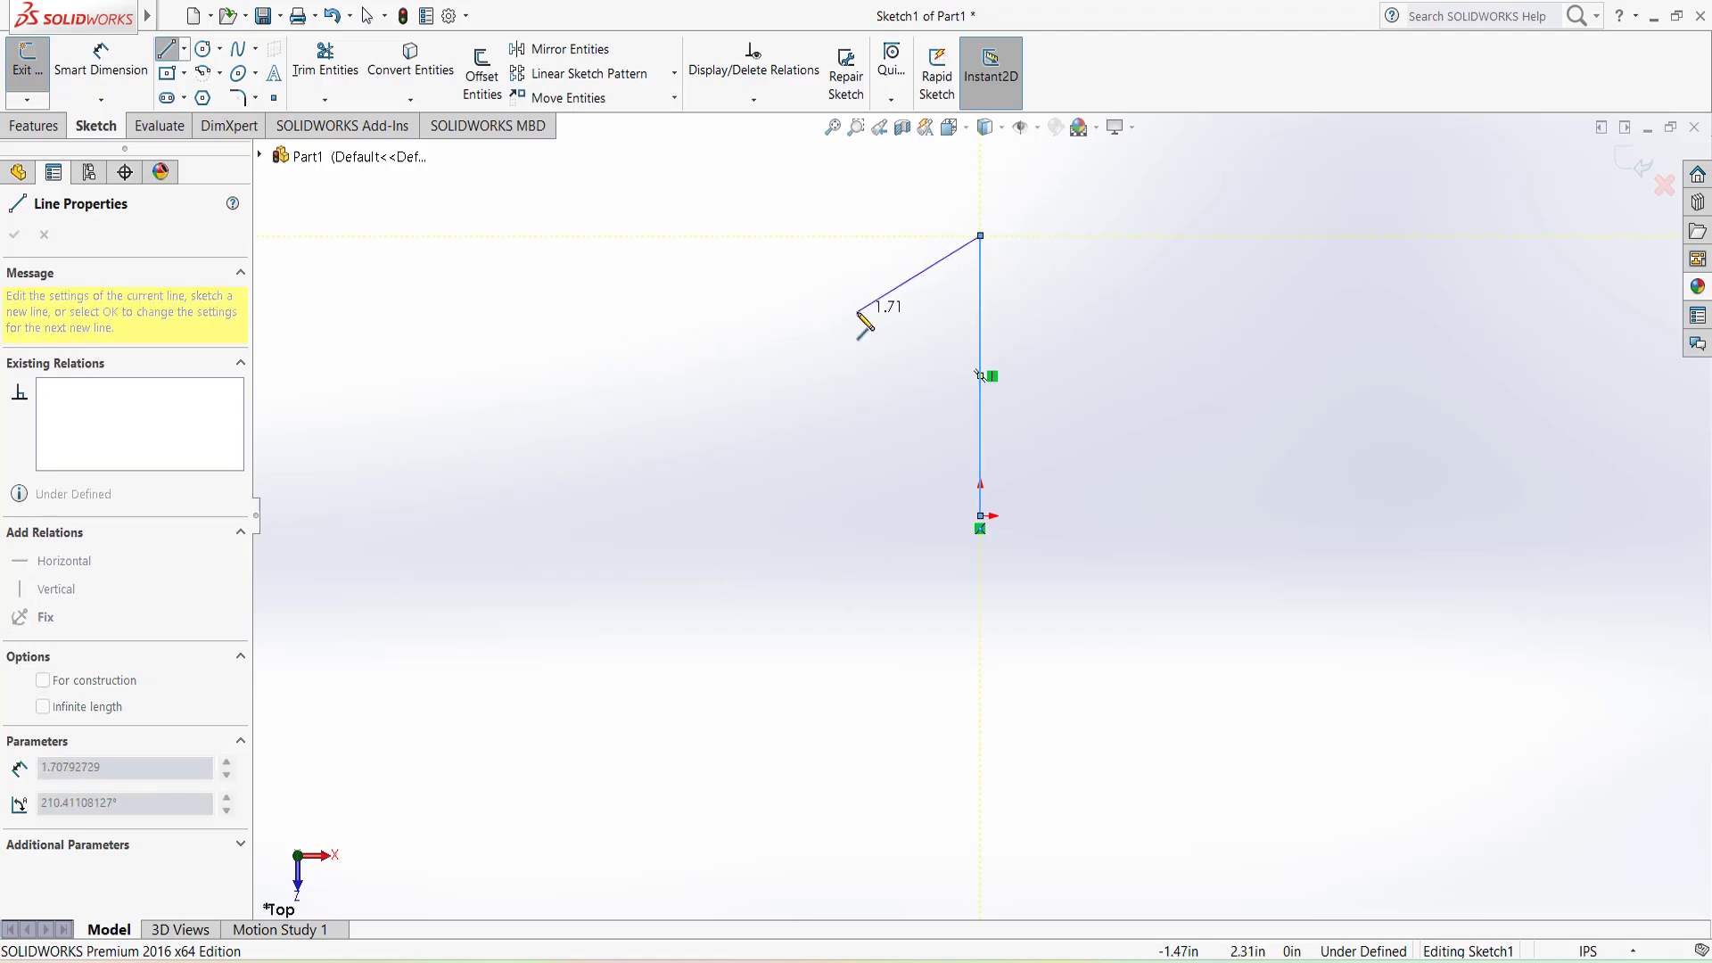
pyautogui.press('Escape')
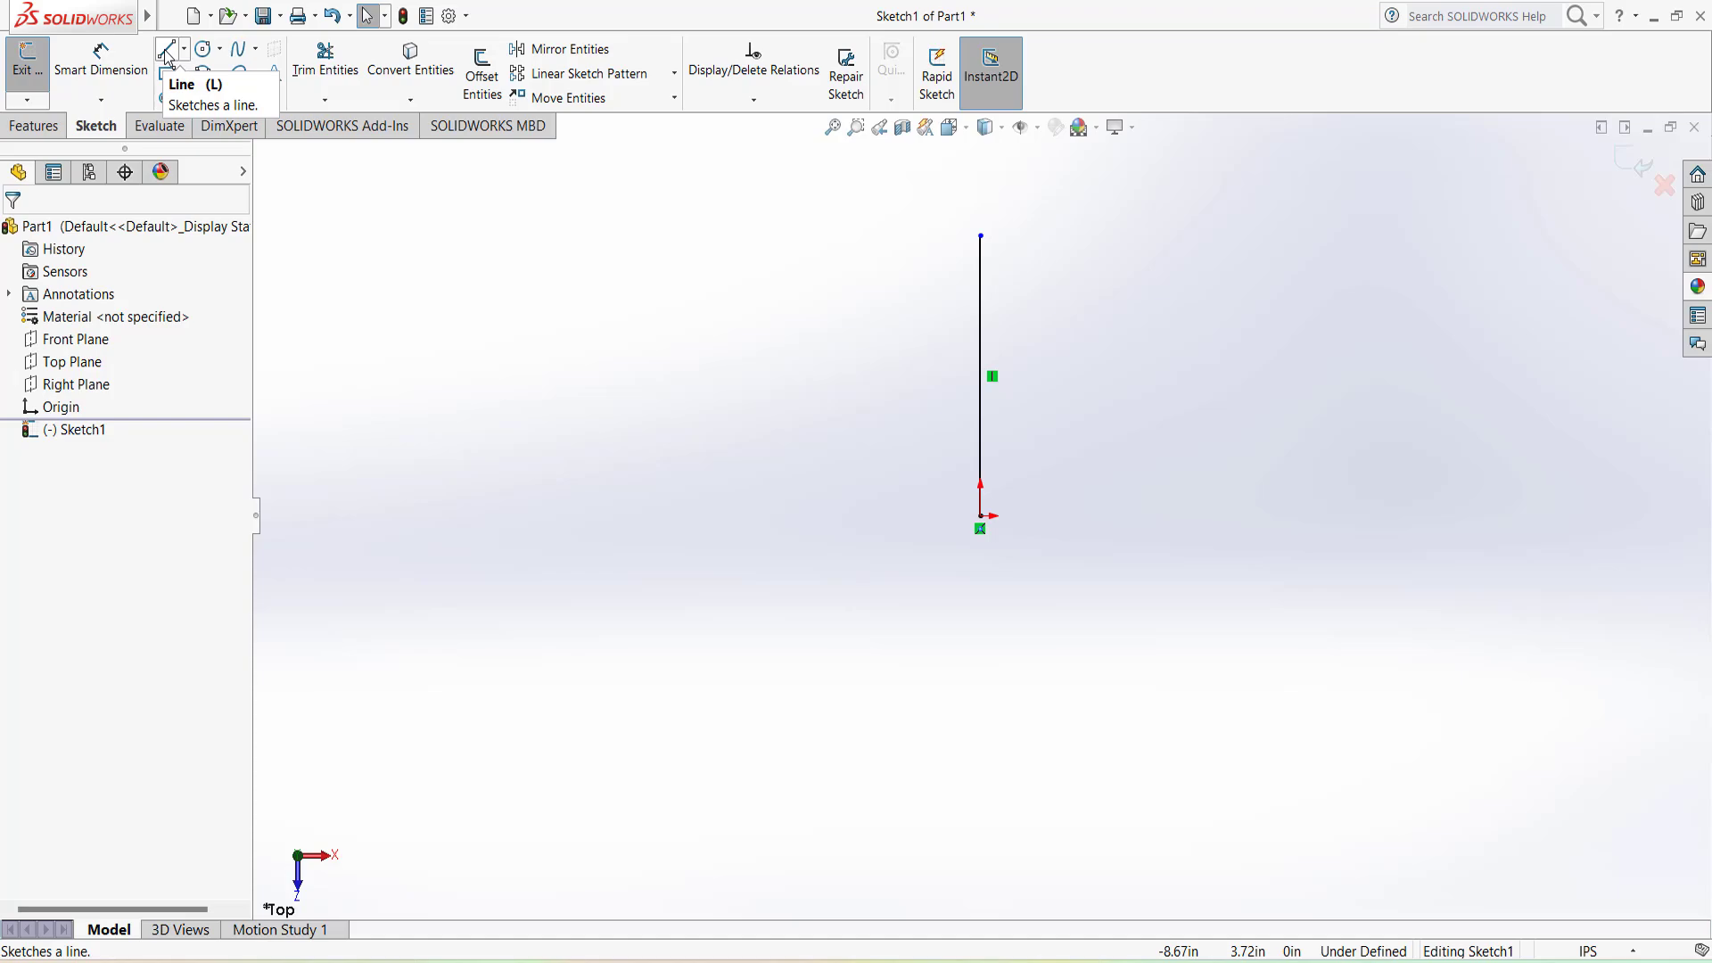
# Dimension the vertical line's length and set it to 0.6 in.
pyautogui.click(117, 68)
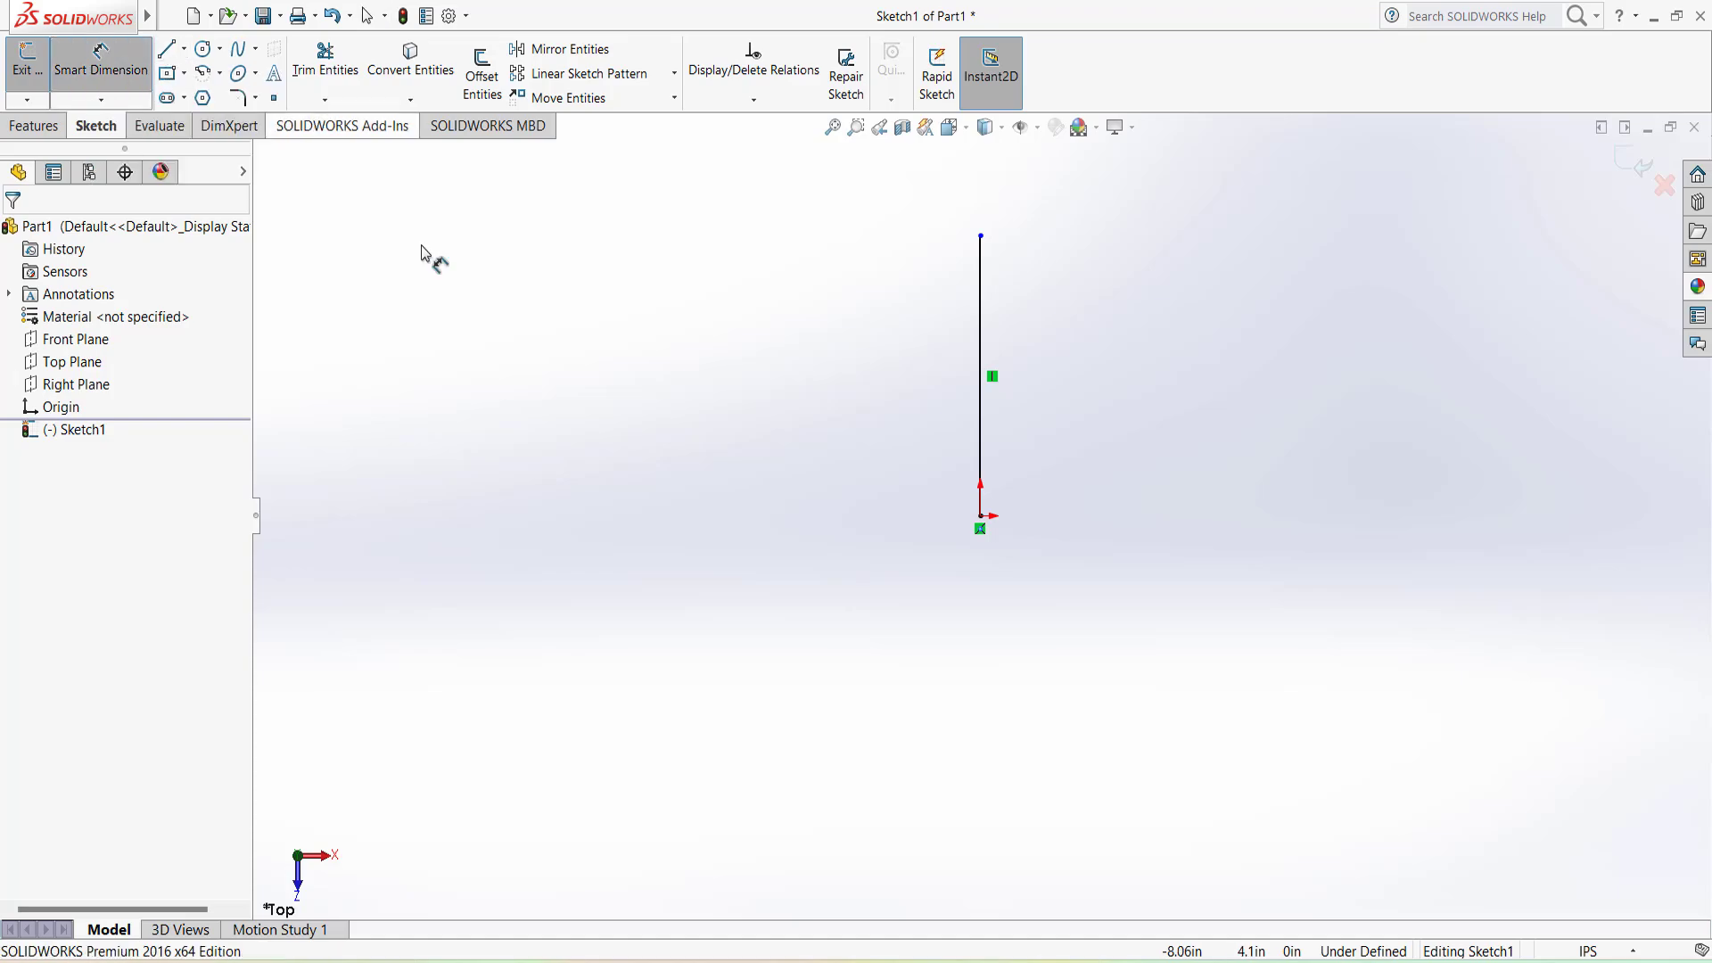
pyautogui.click(981, 385)
pyautogui.click(799, 369)
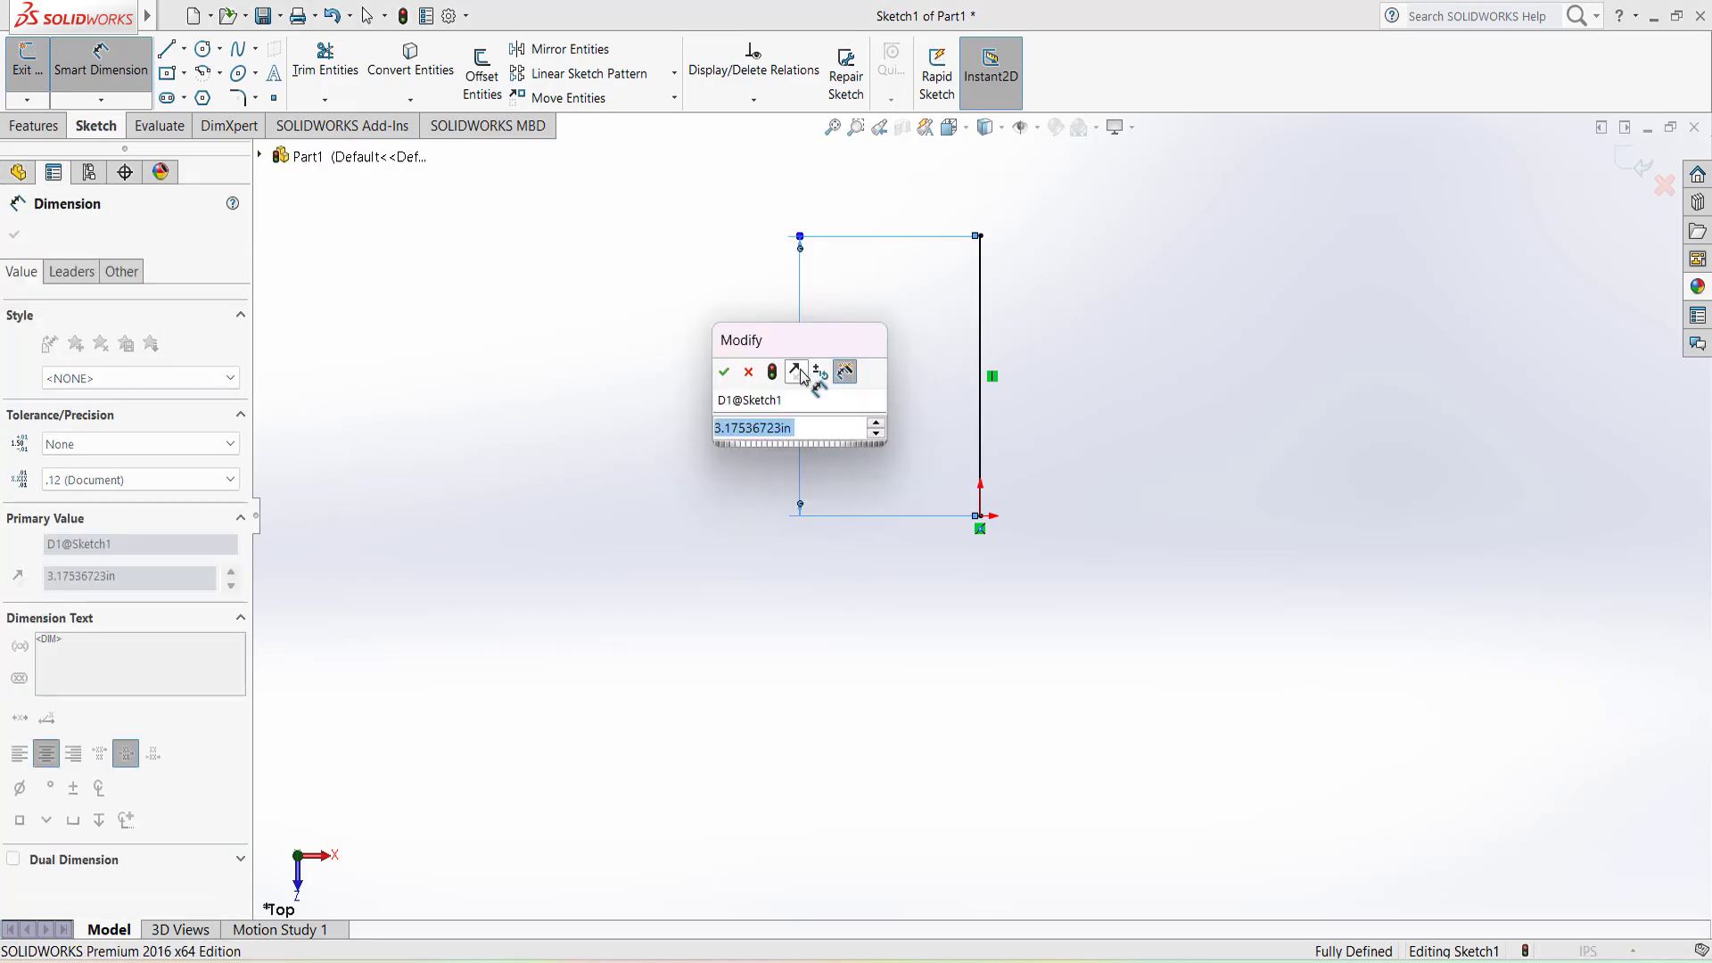
pyautogui.write('0.6')
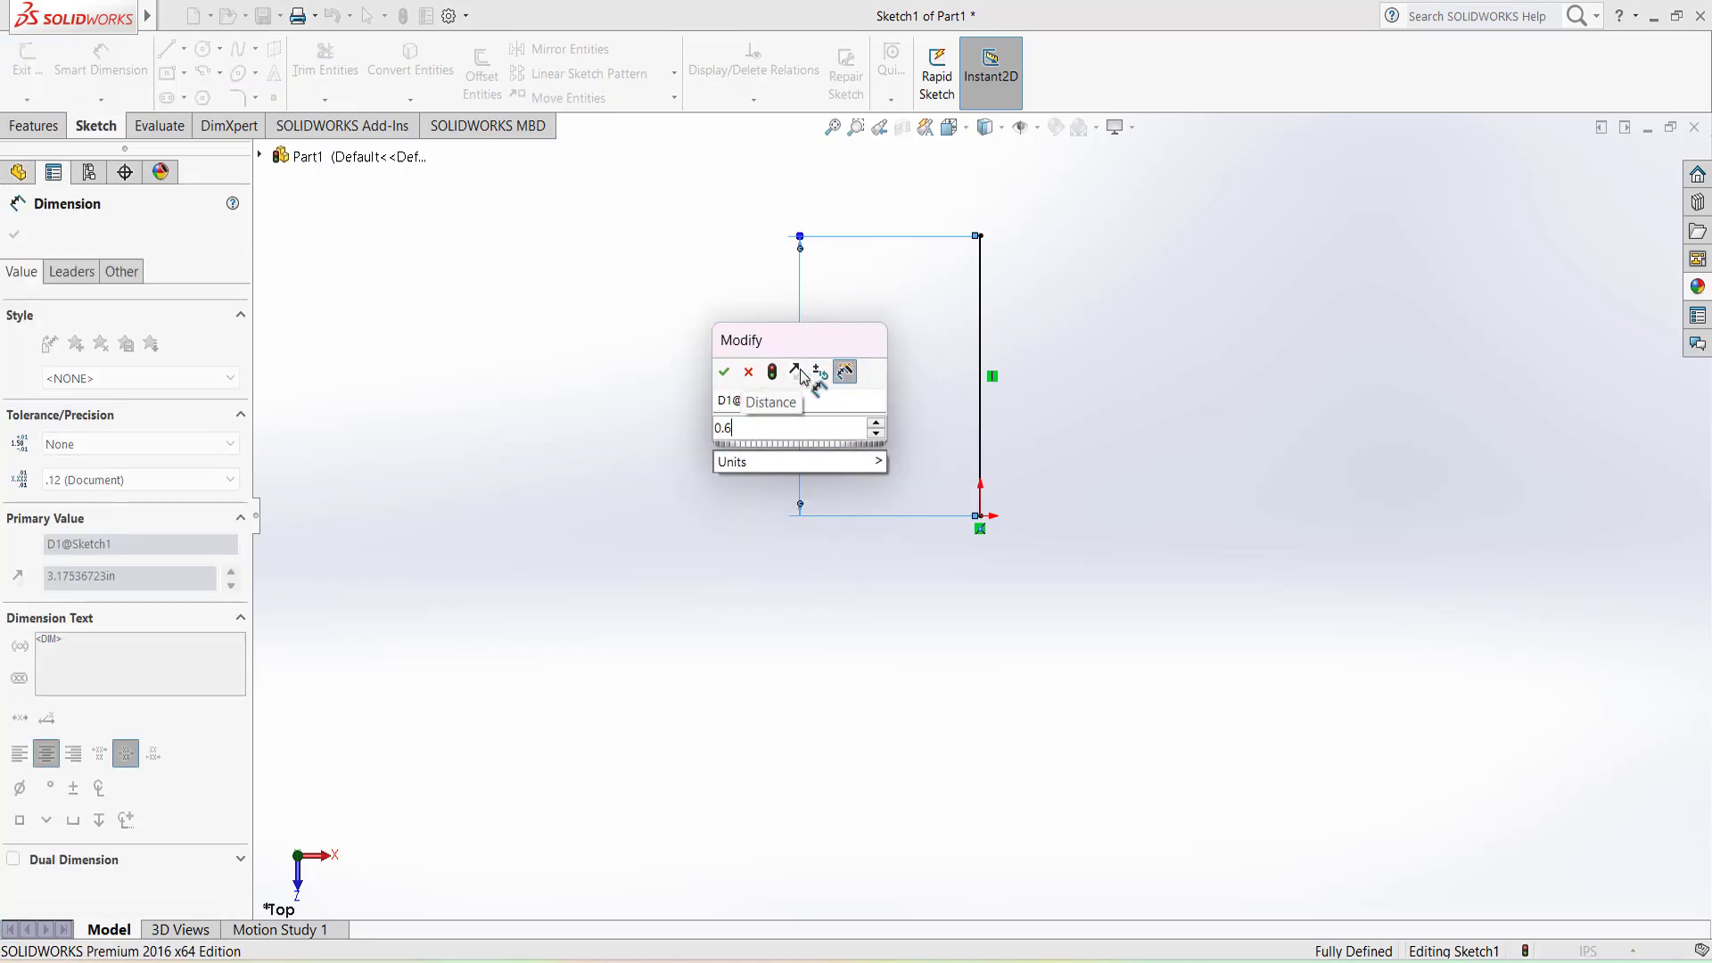
pyautogui.click(723, 375)
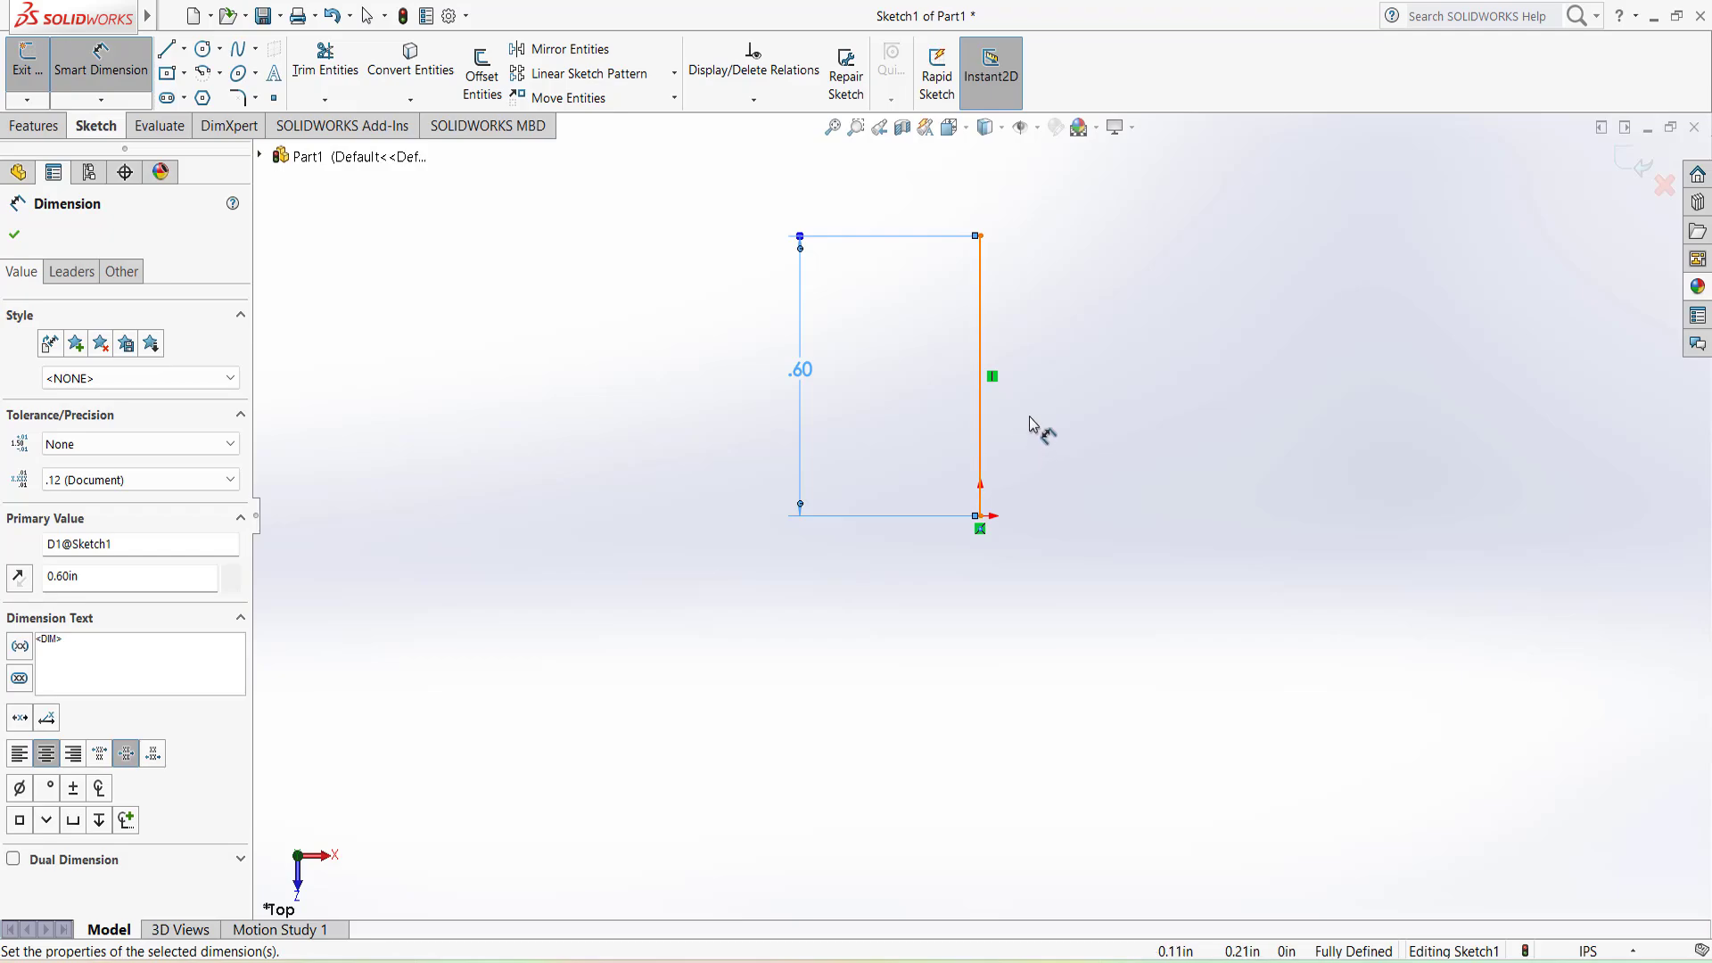
# Draw a horizontal centerline about 0.14 in long rightward from the vertical line's upper end, undoing any extra segment.
pyautogui.click(186, 55)
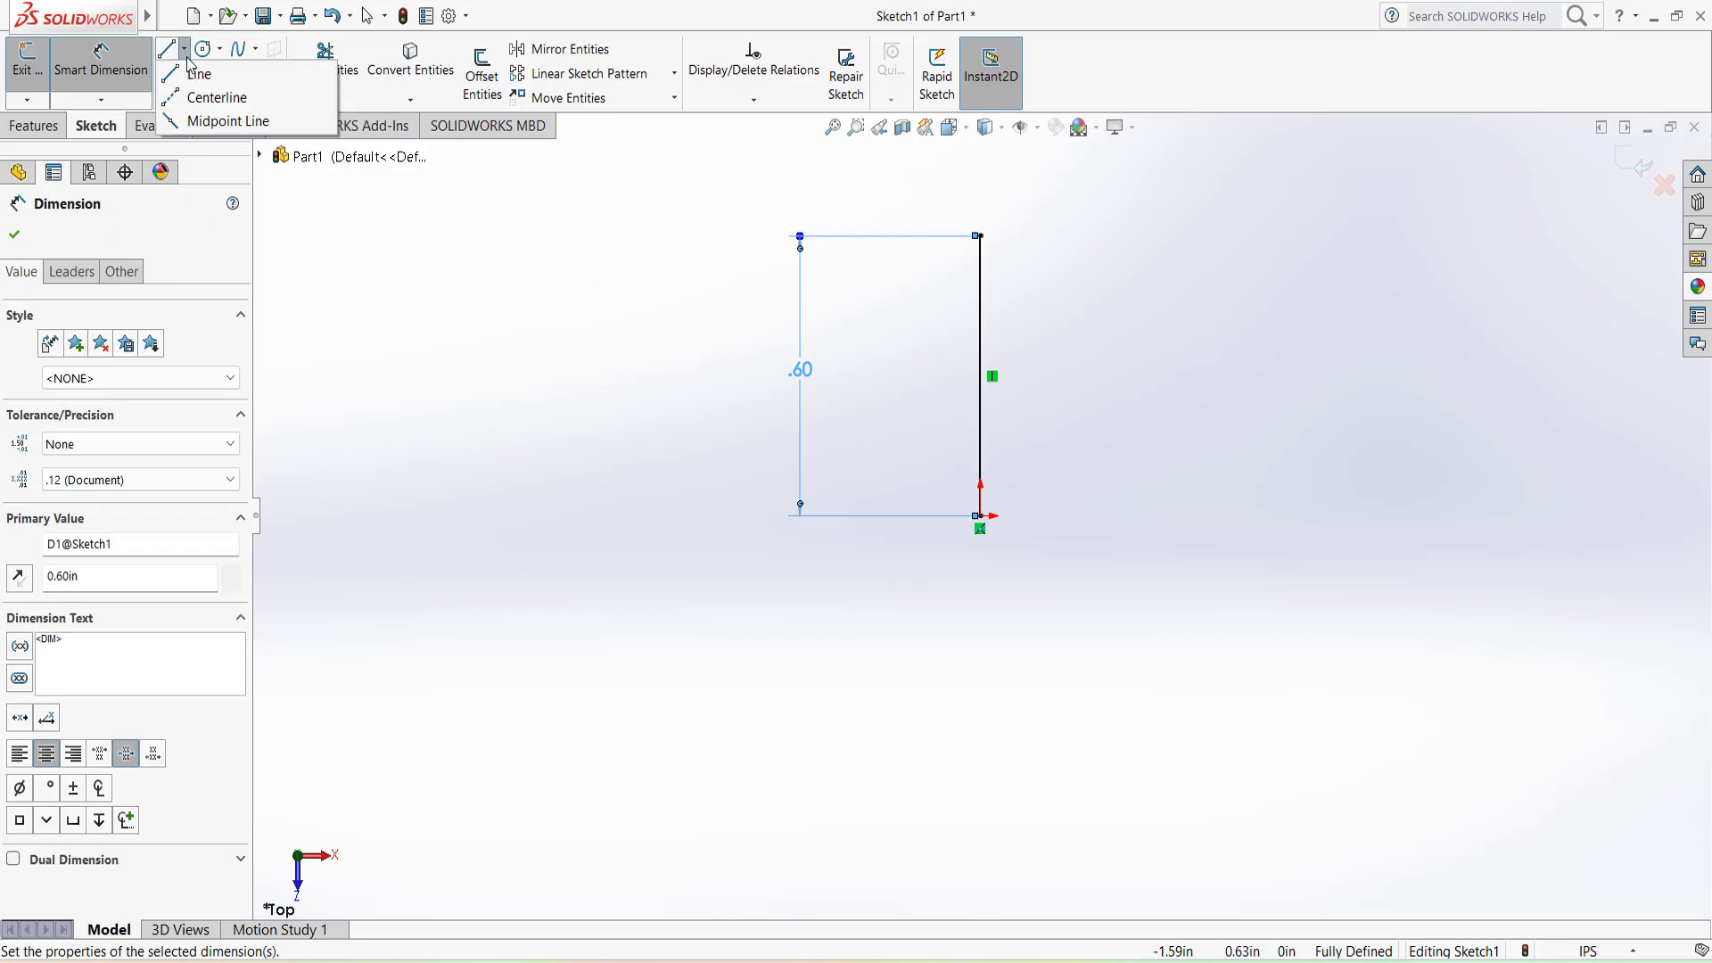
pyautogui.click(214, 100)
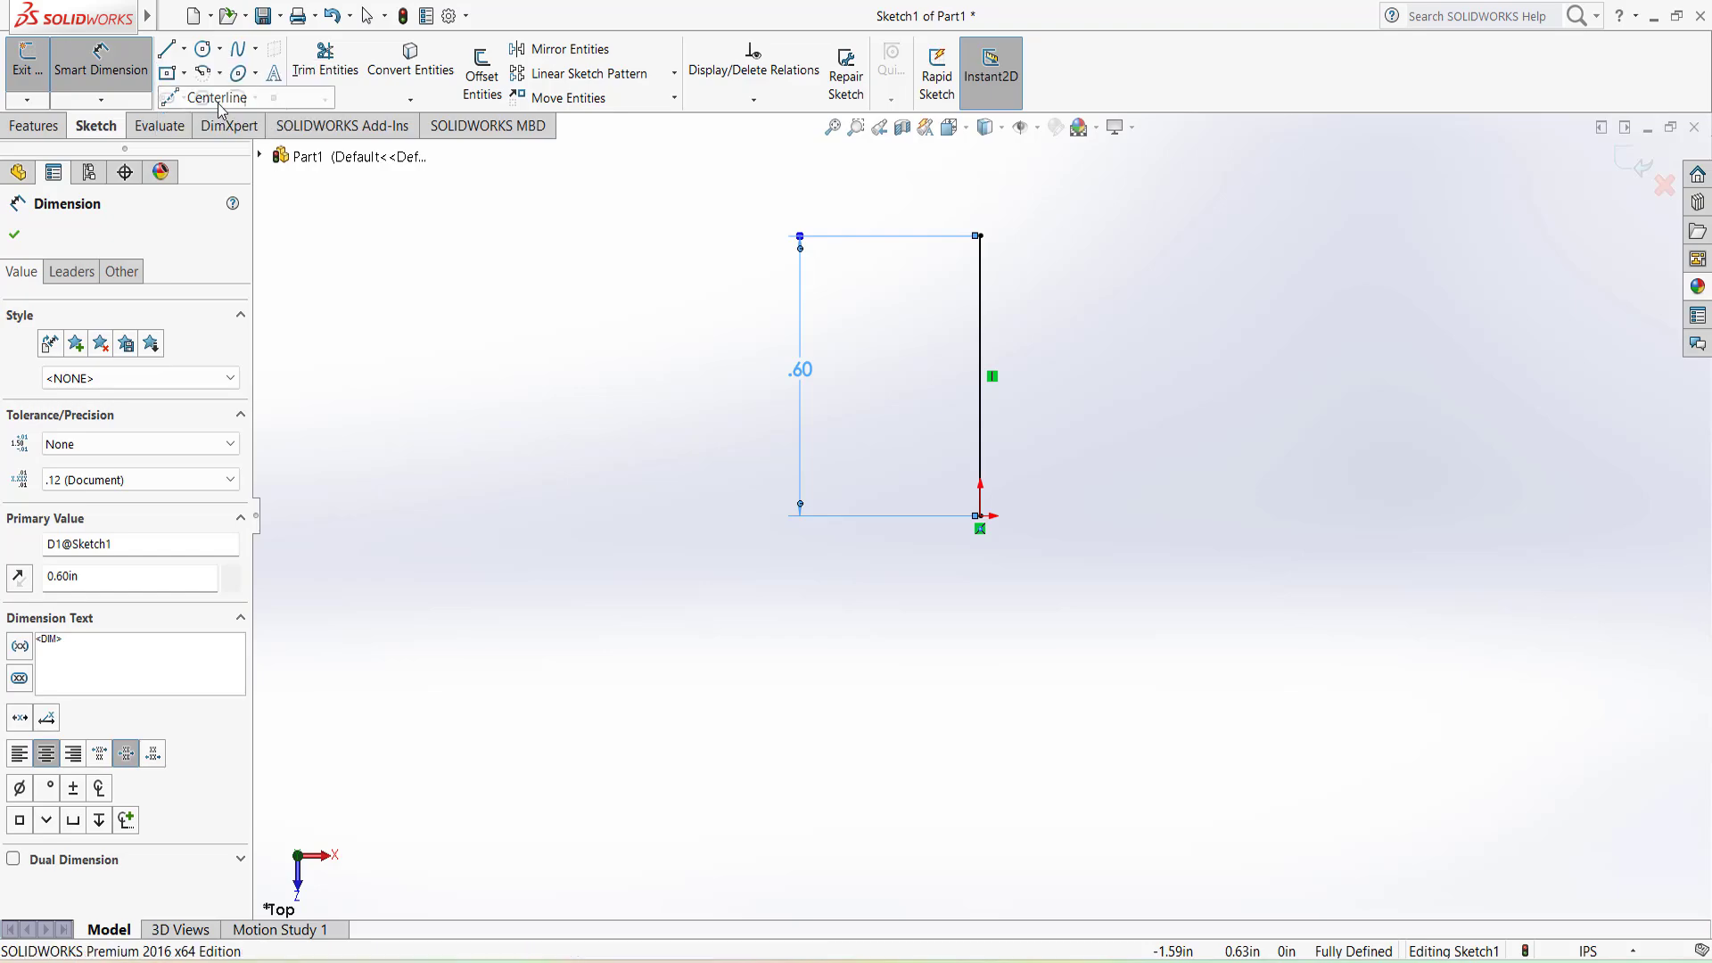
pyautogui.click(981, 236)
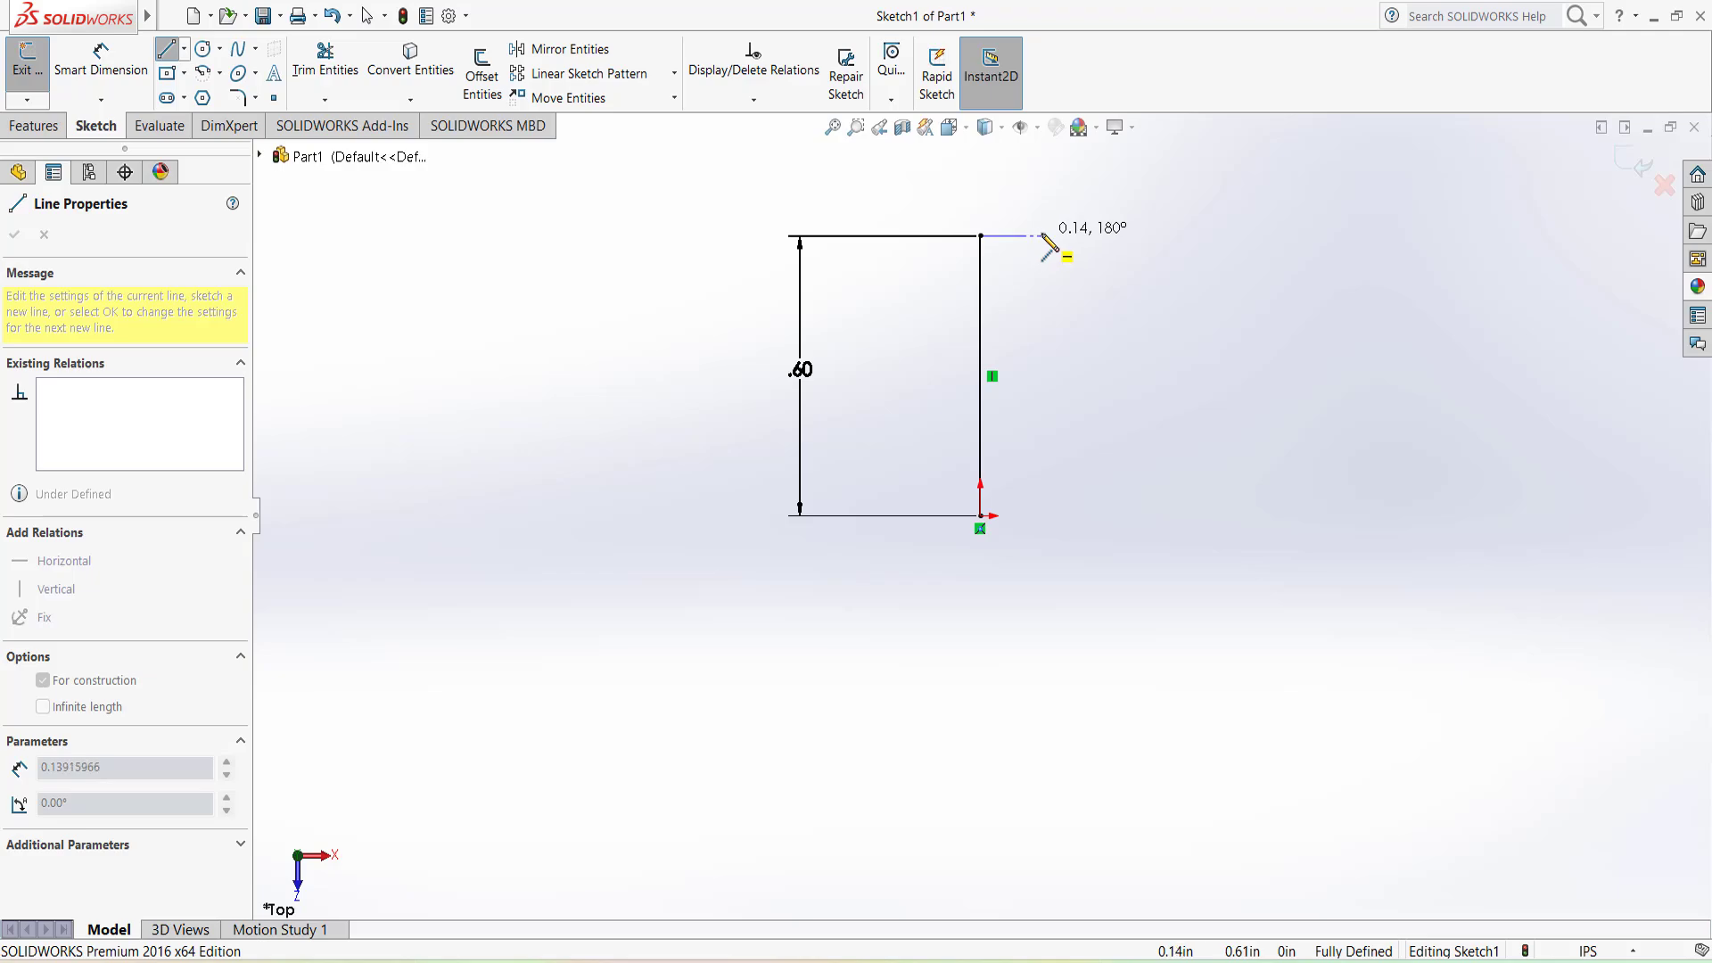
pyautogui.click(1042, 235)
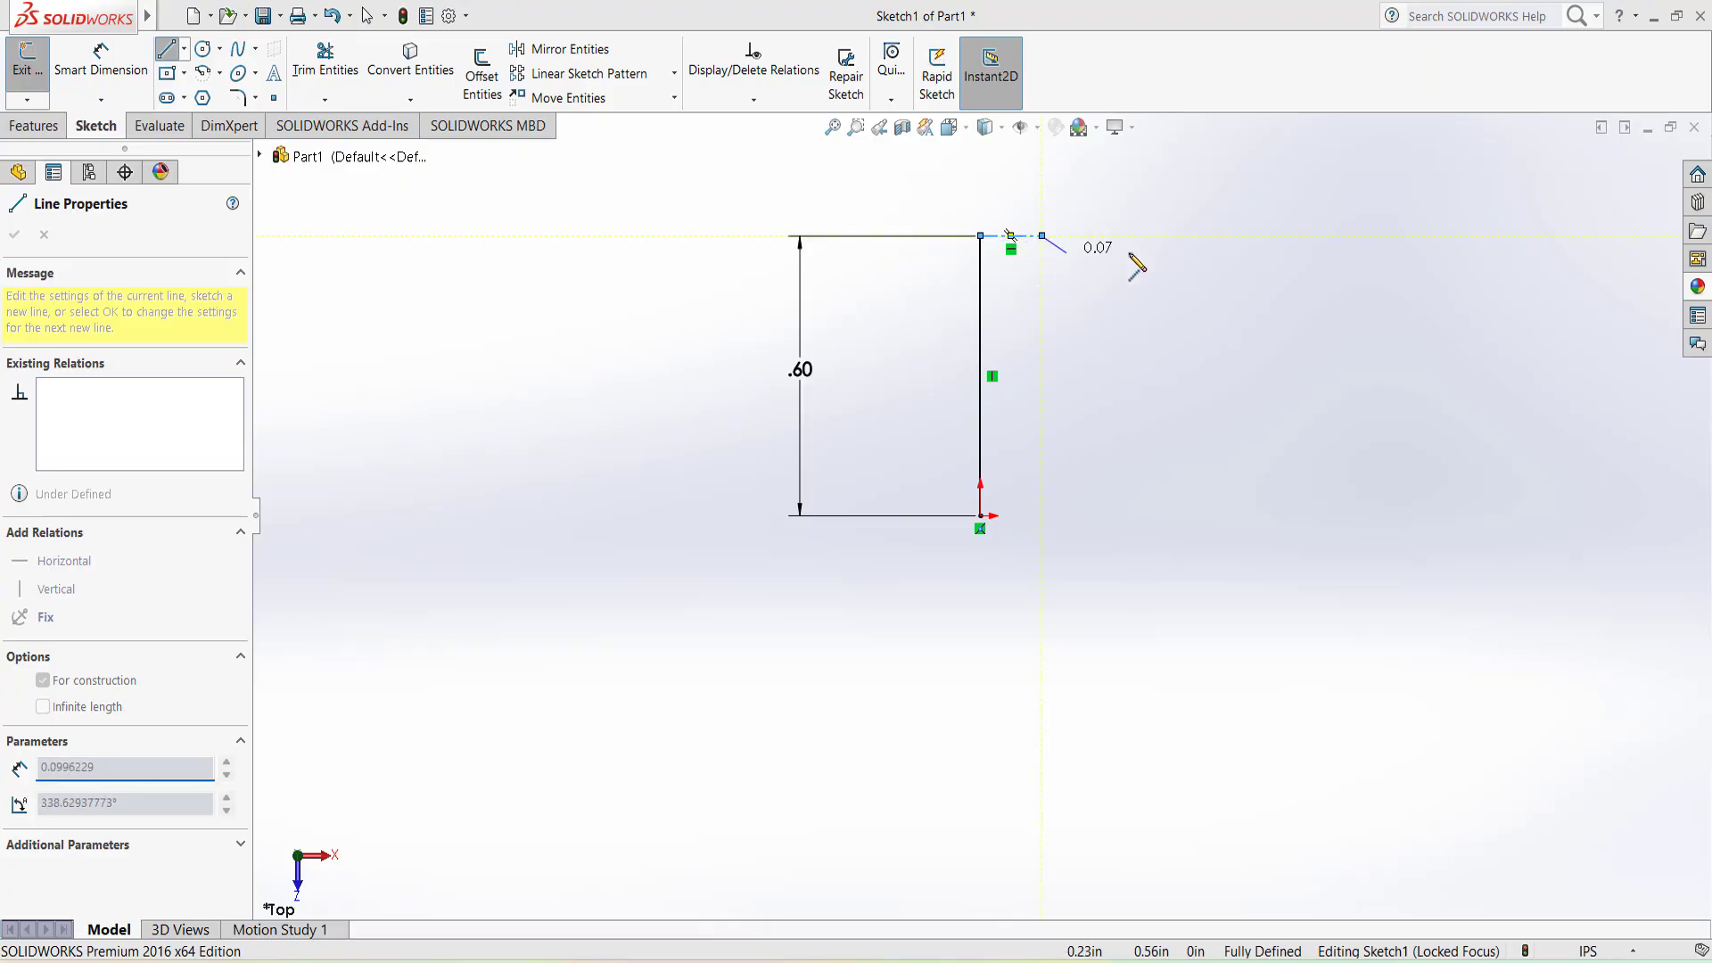
pyautogui.click(1140, 245)
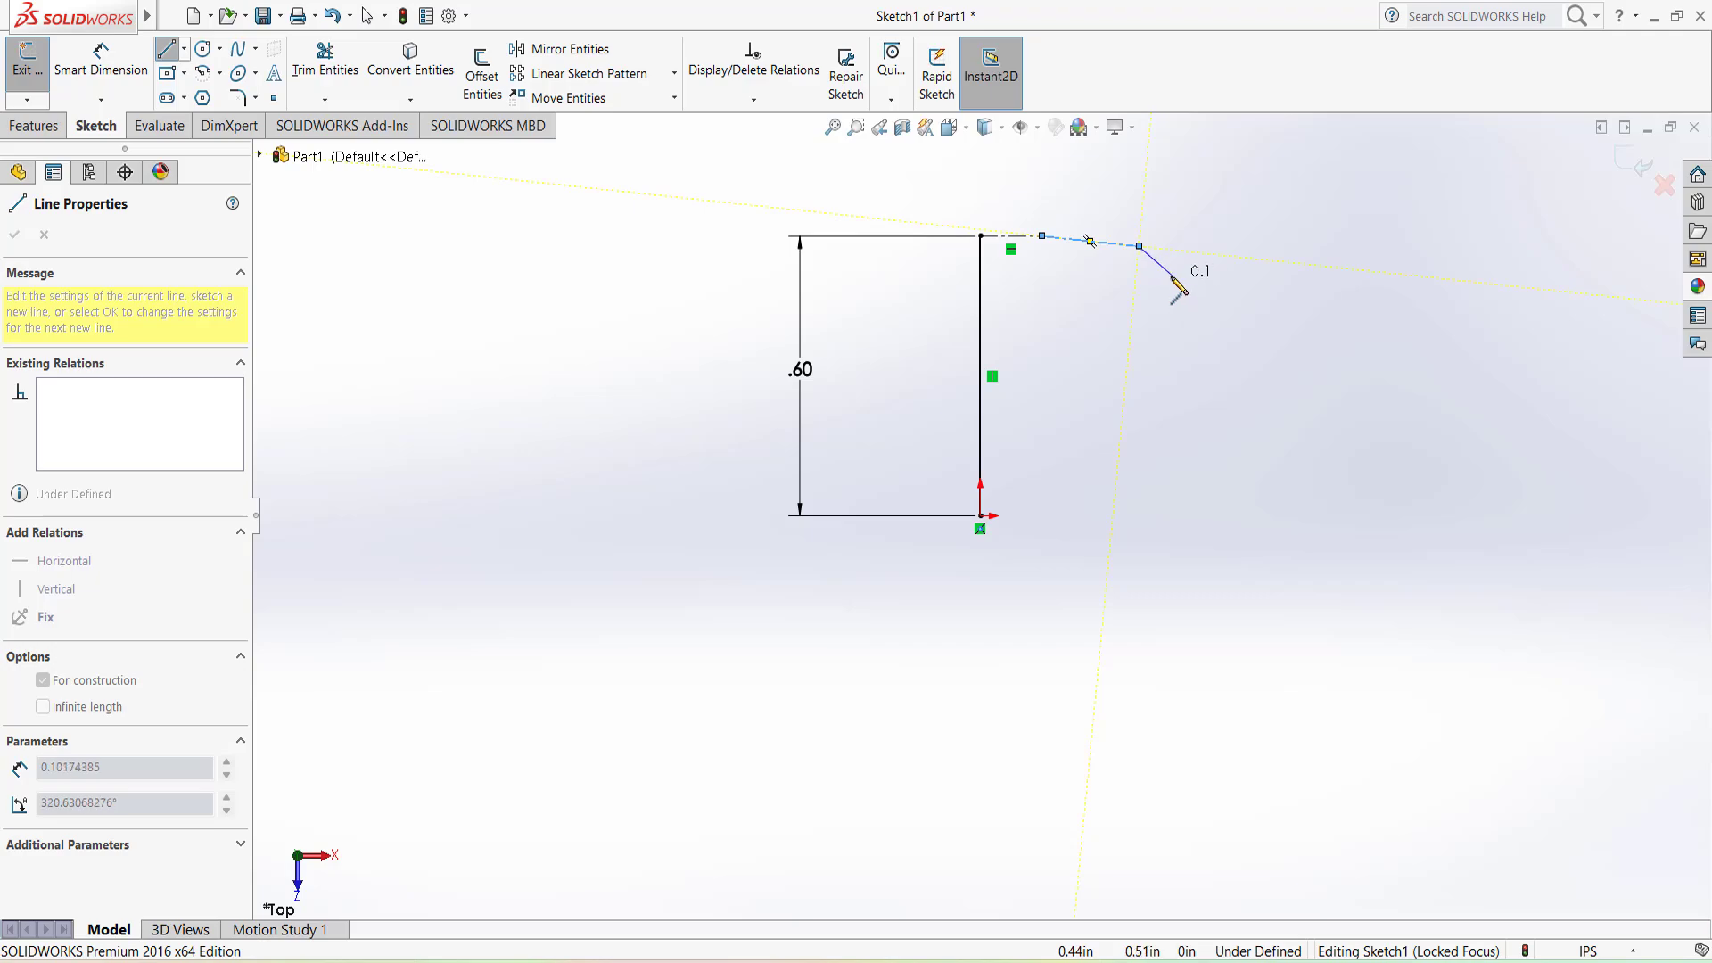
pyautogui.hotkey('ctrl', 'z')
# Dimension the horizontal centerline's length and set it to 0.13 in.
pyautogui.click(1011, 236)
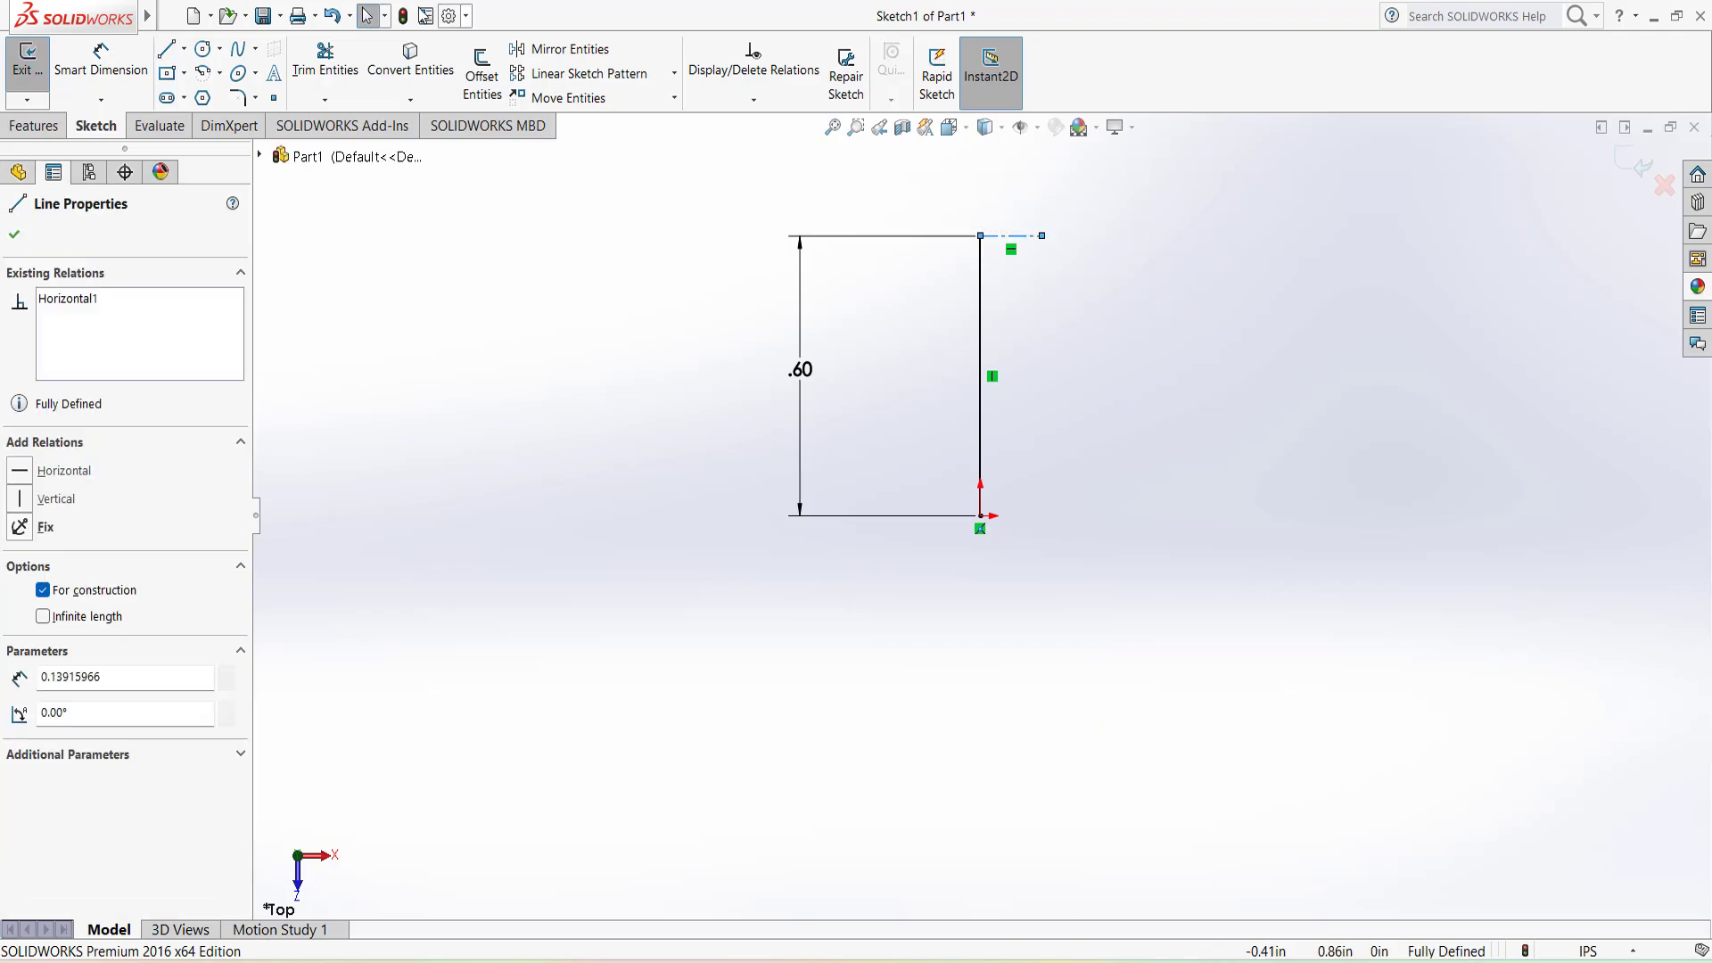
pyautogui.click(100, 62)
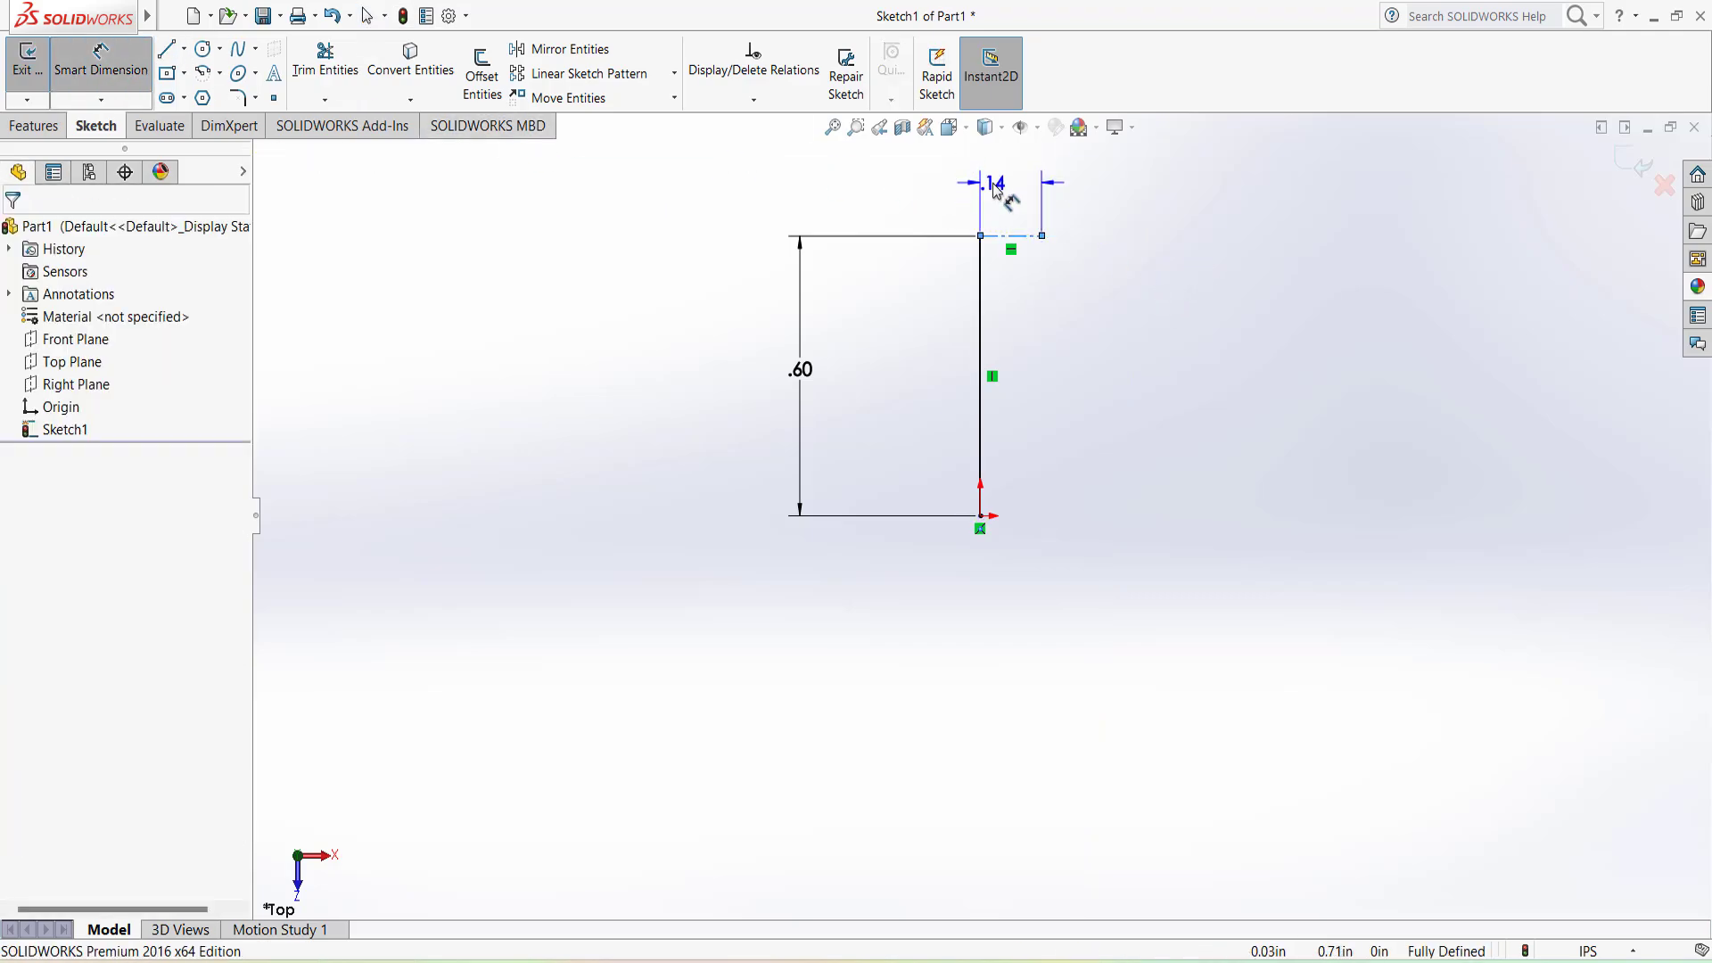
pyautogui.click(994, 187)
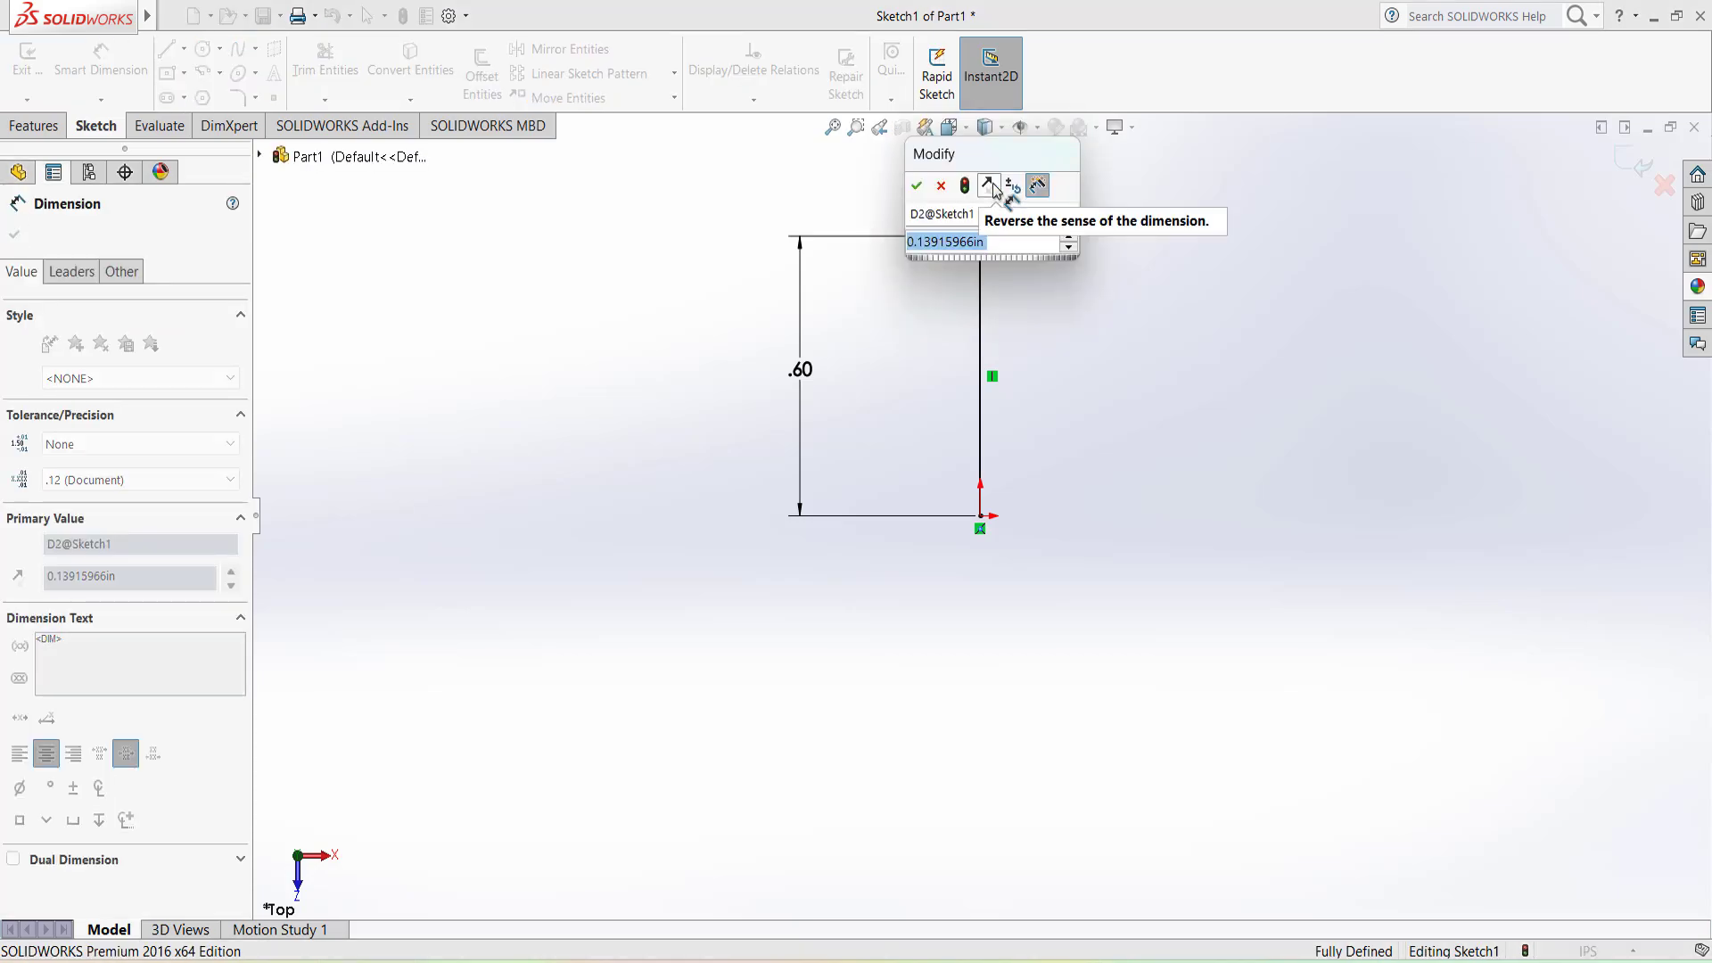
pyautogui.write('0.13')
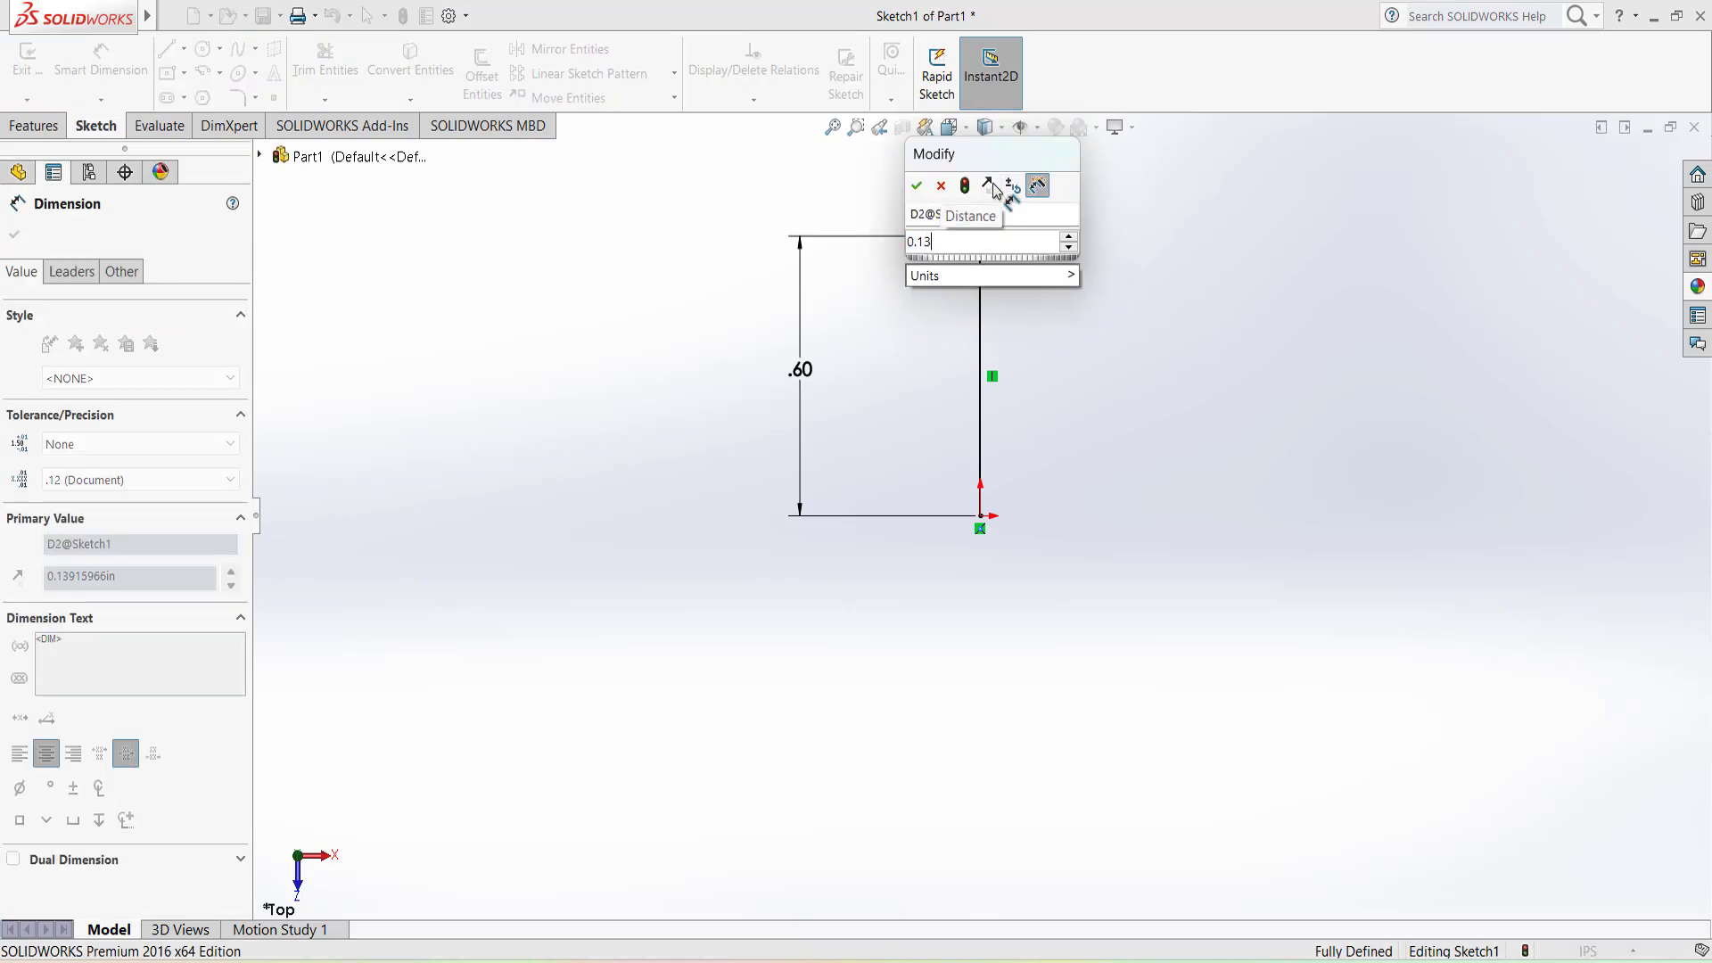
pyautogui.click(916, 187)
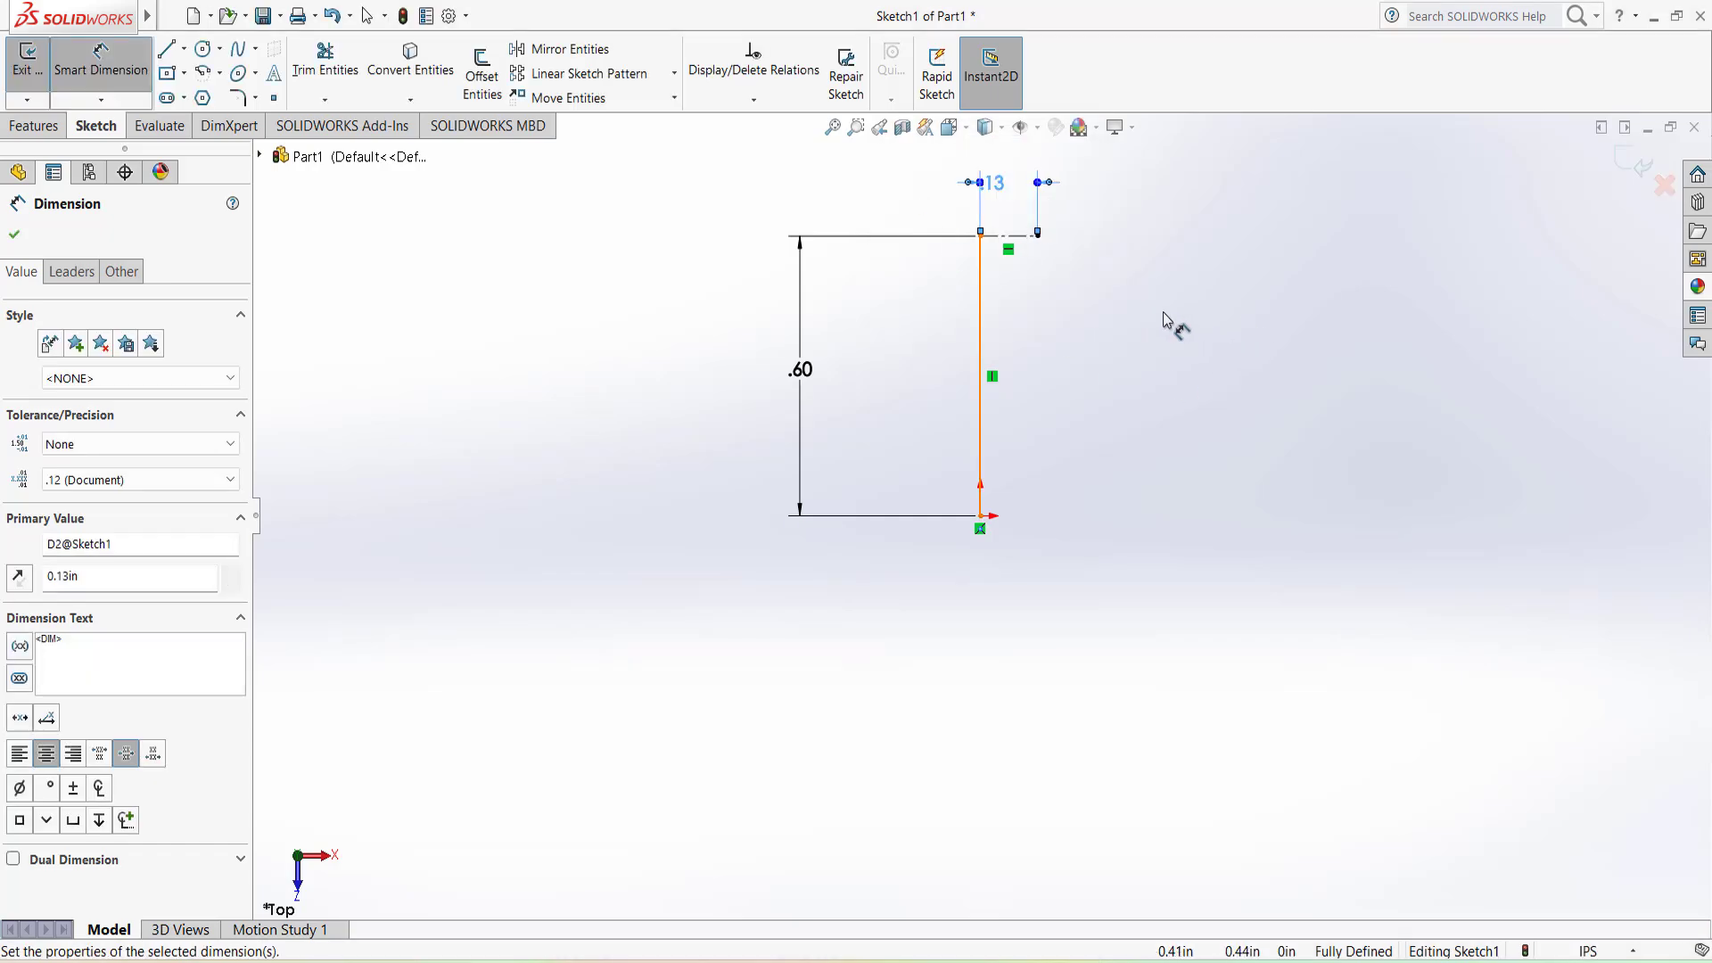
pyautogui.press('Escape')
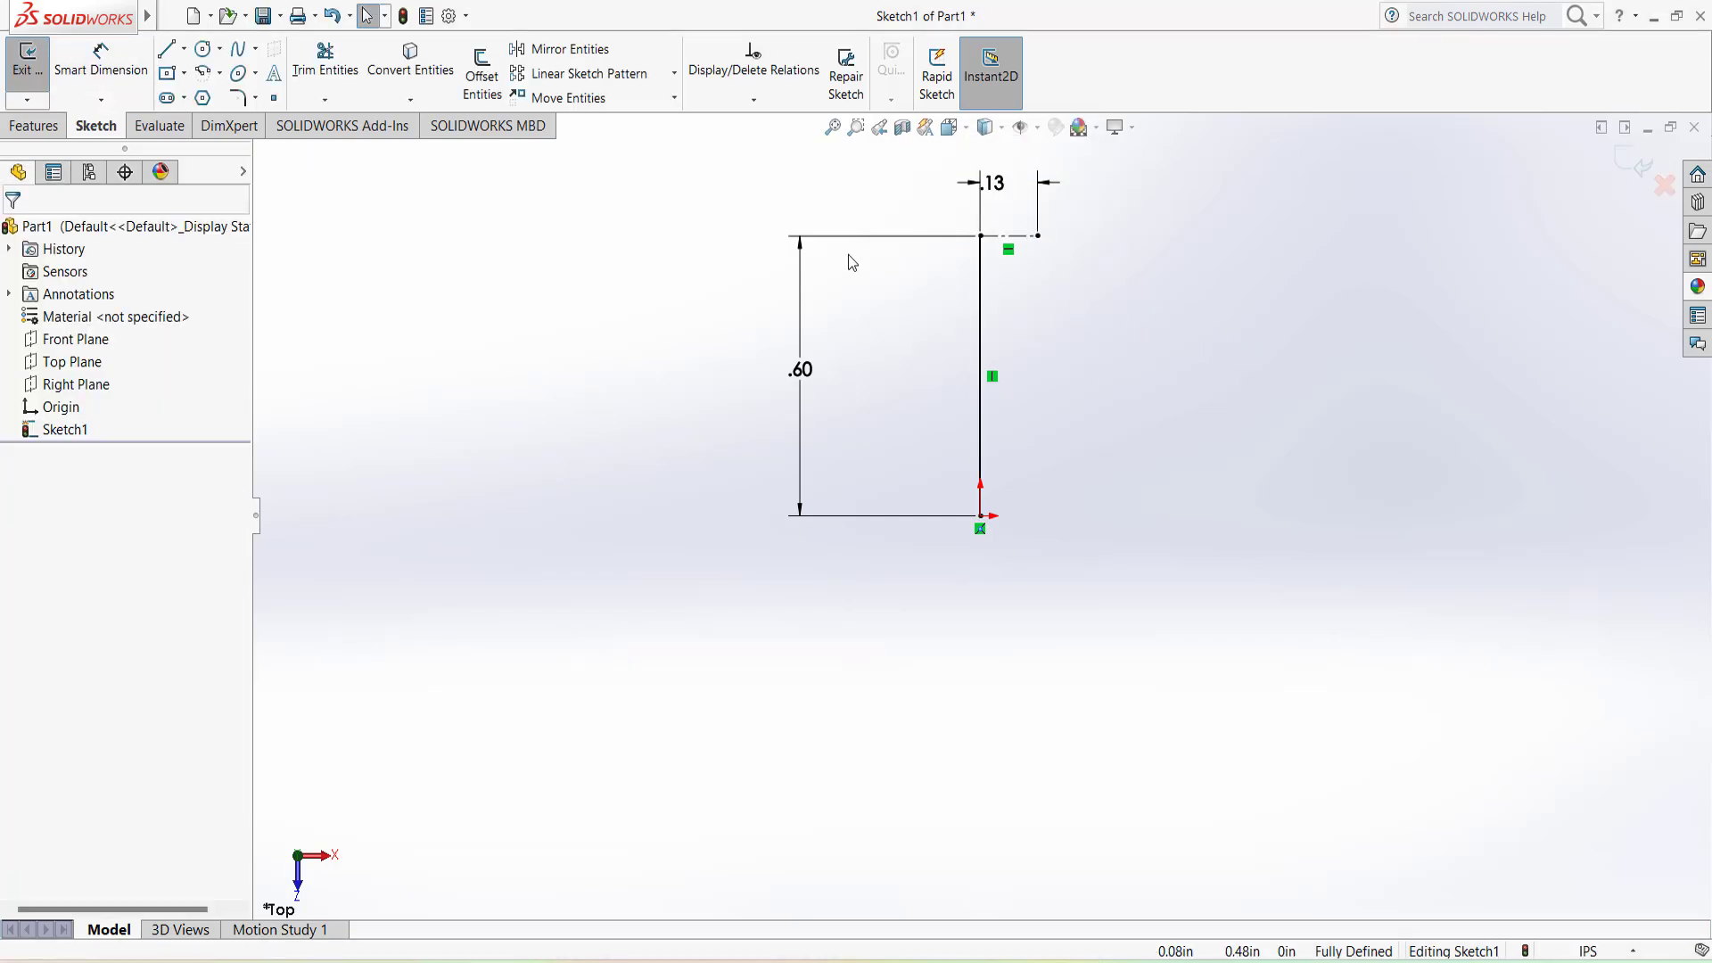
# Draw a circle centred on the centerline's right end, passing through the vertical line's upper end.
pyautogui.click(202, 49)
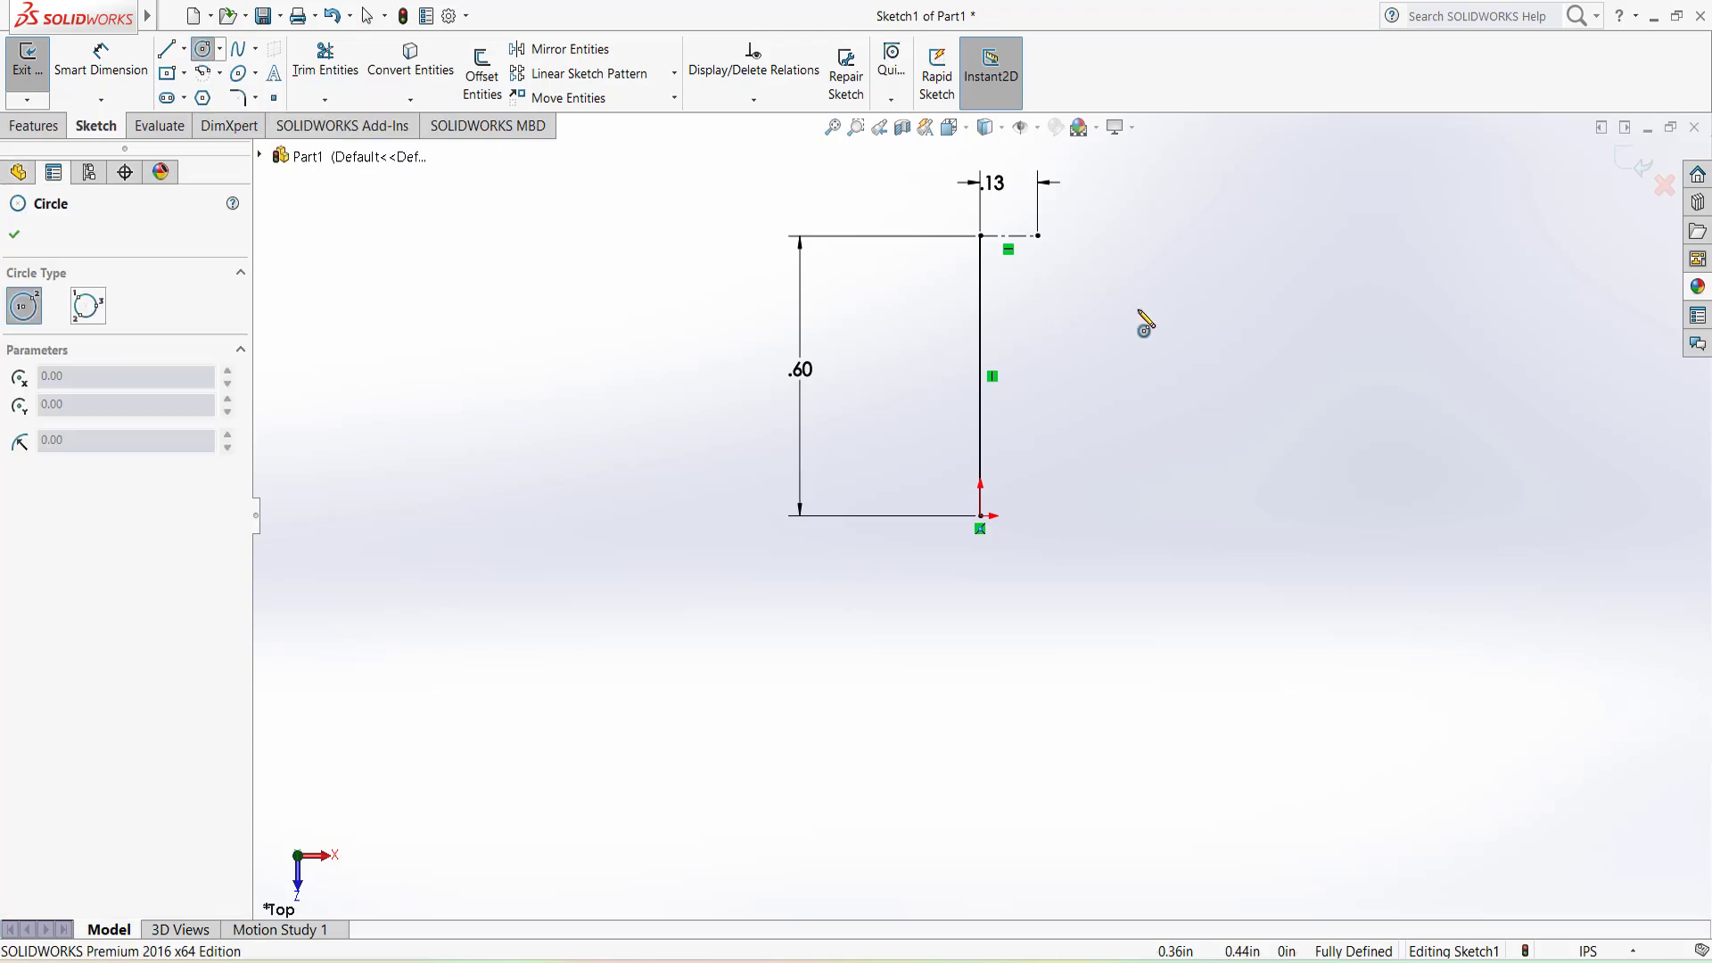
pyautogui.click(1037, 236)
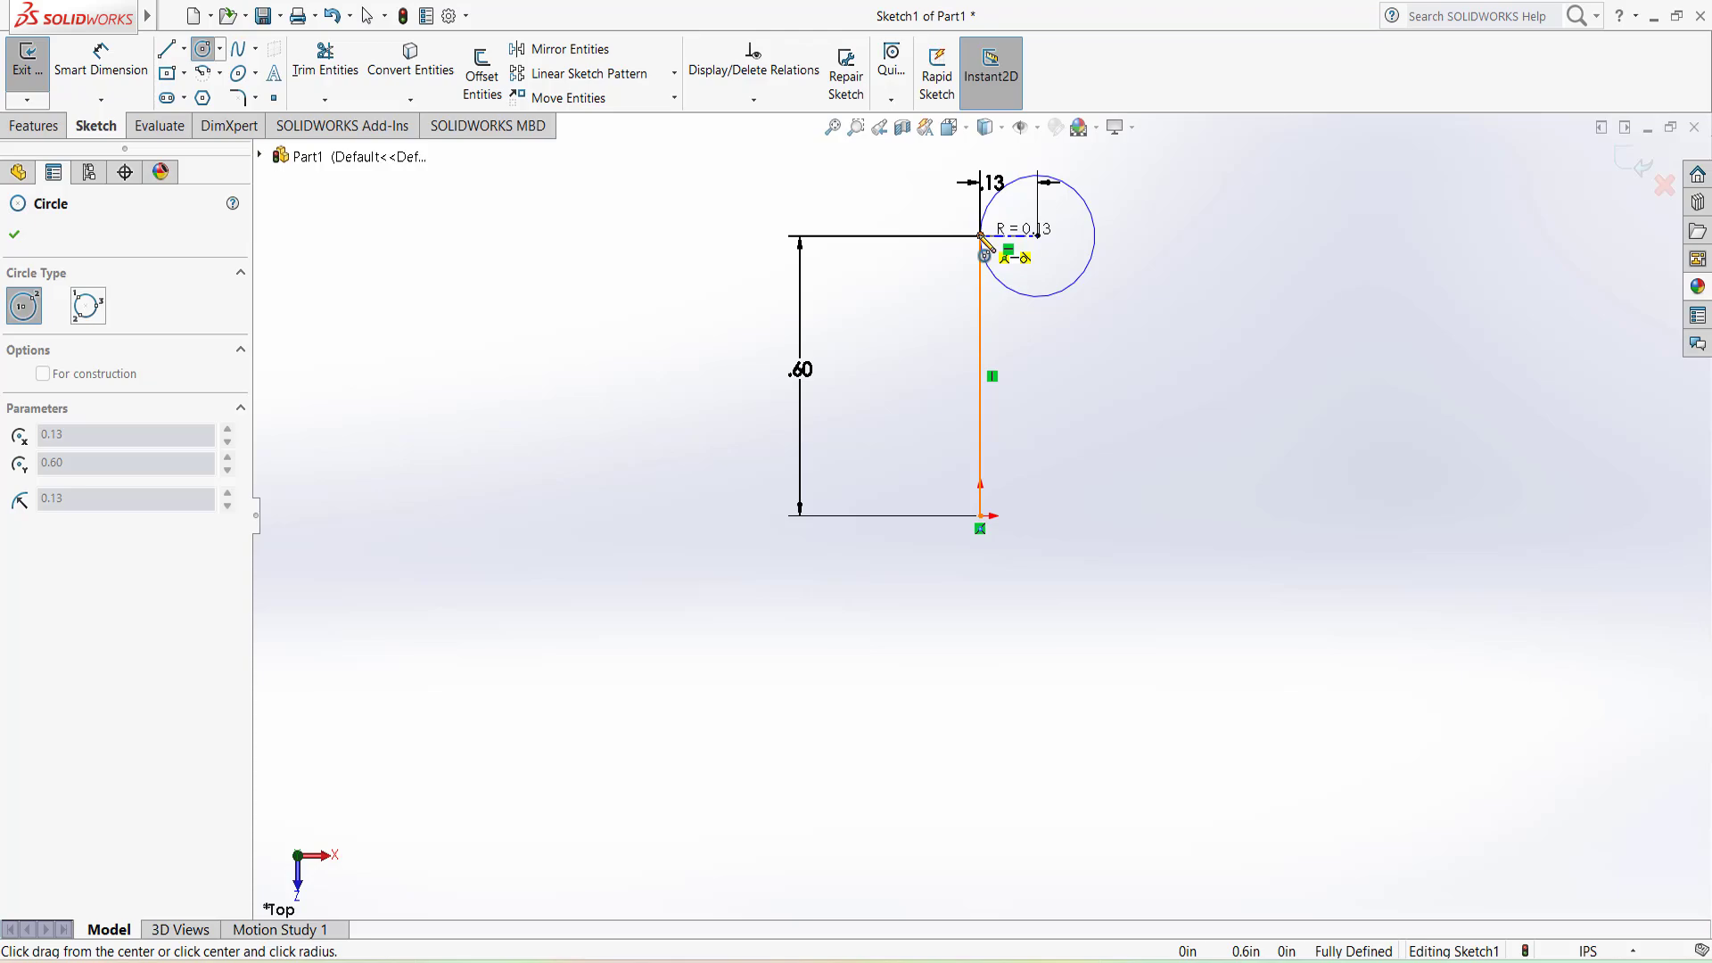
pyautogui.click(981, 235)
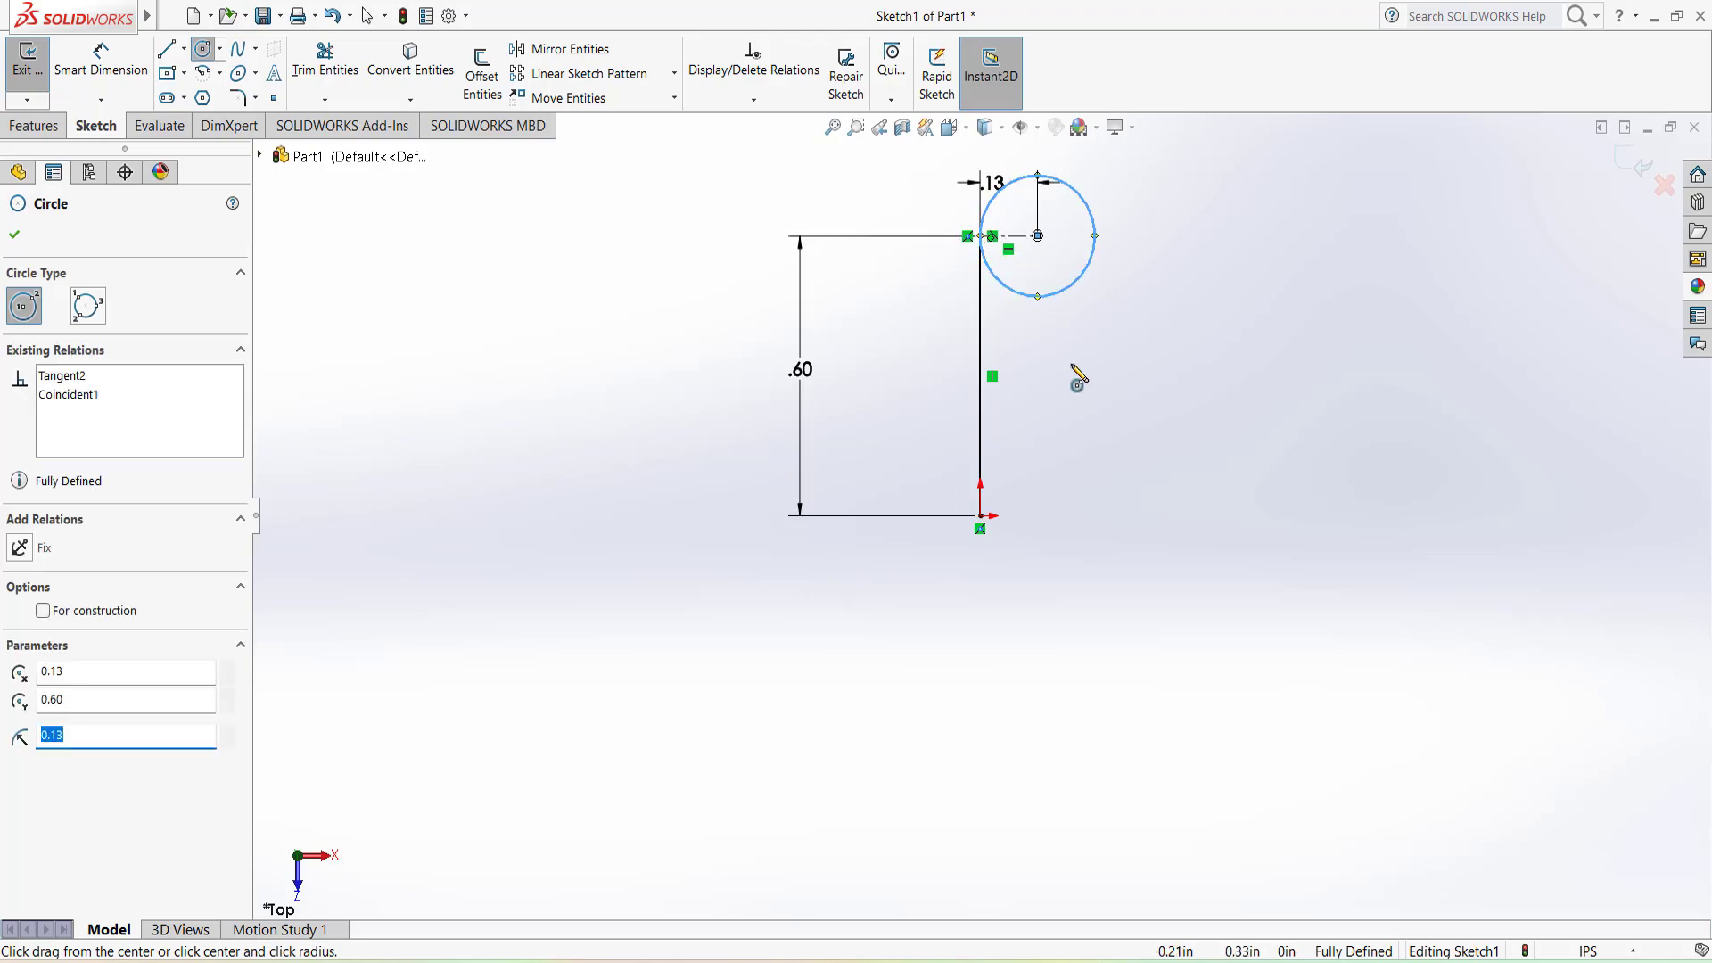
# Draw a vertical line from the circle's right quadrant point down to slightly below the level of the origin.
pyautogui.click(166, 55)
pyautogui.click(169, 53)
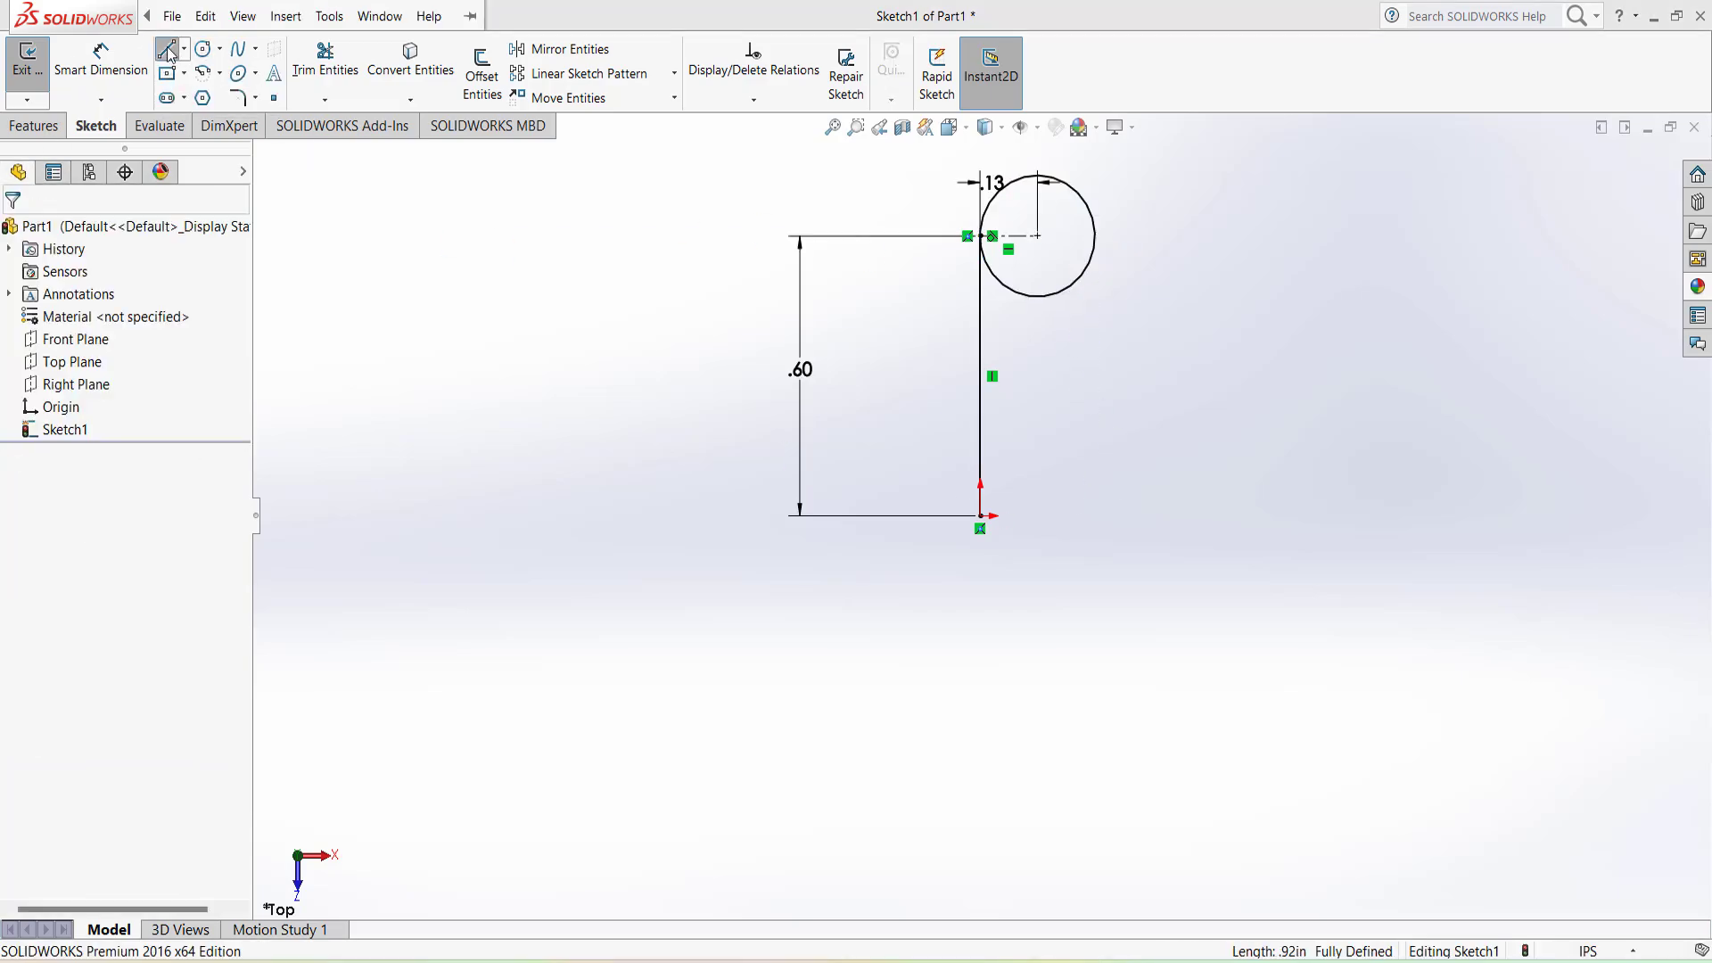
pyautogui.click(169, 53)
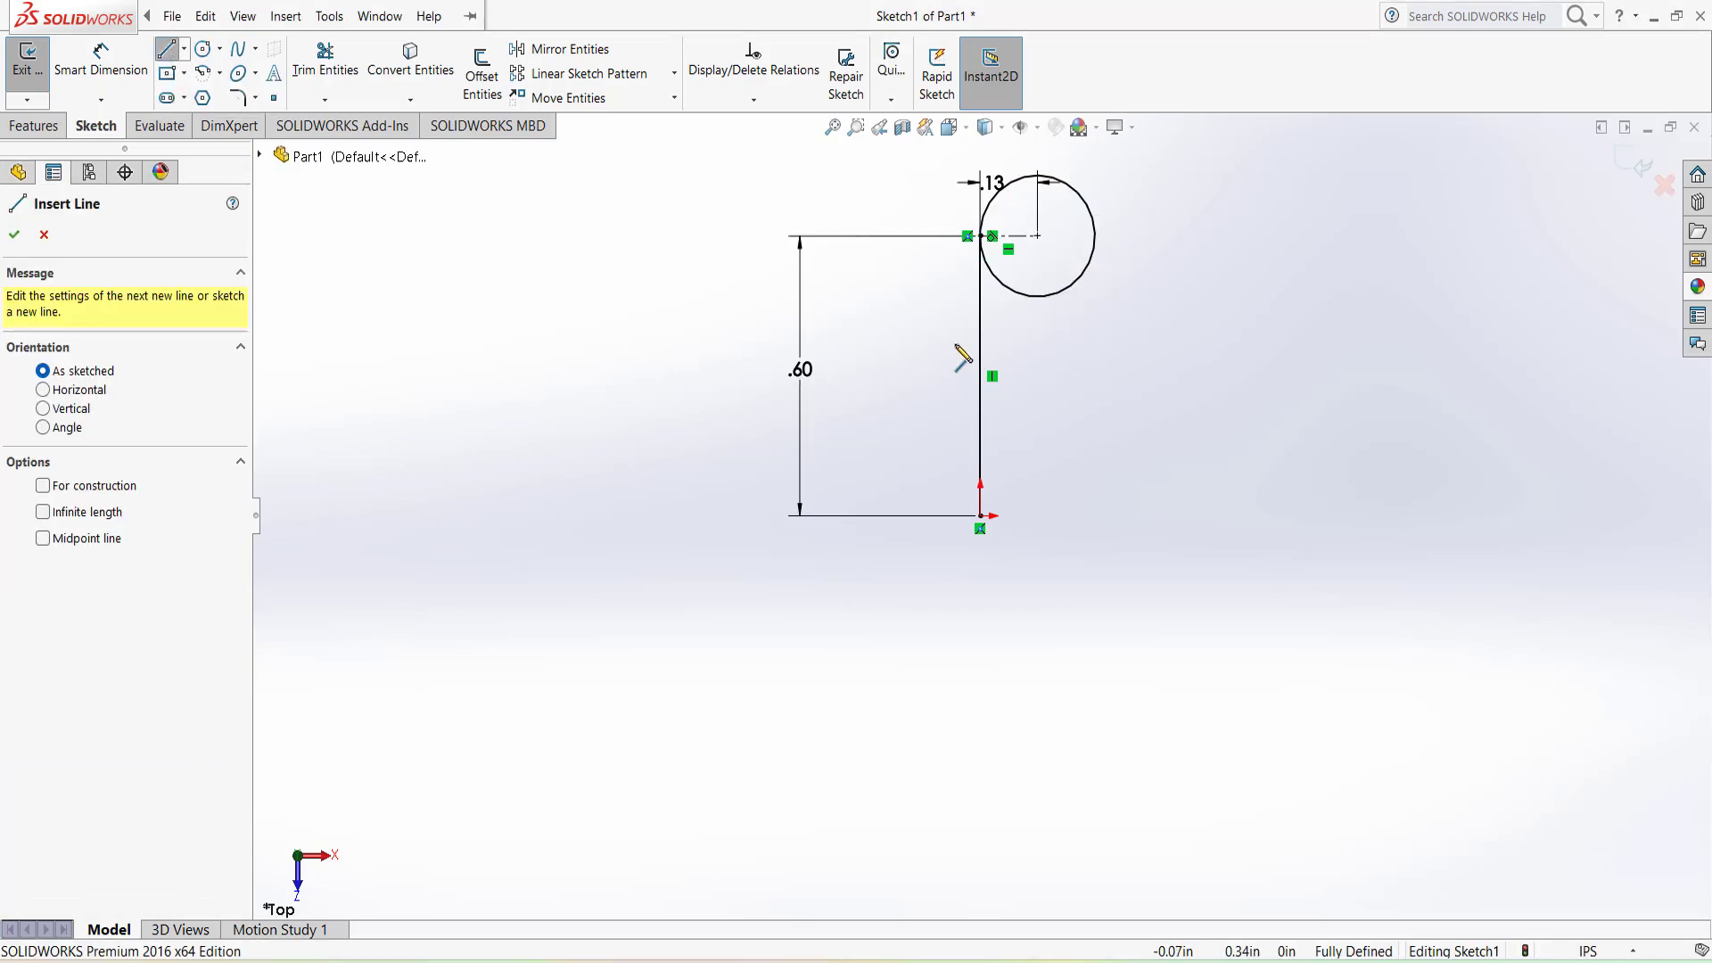
pyautogui.click(1095, 236)
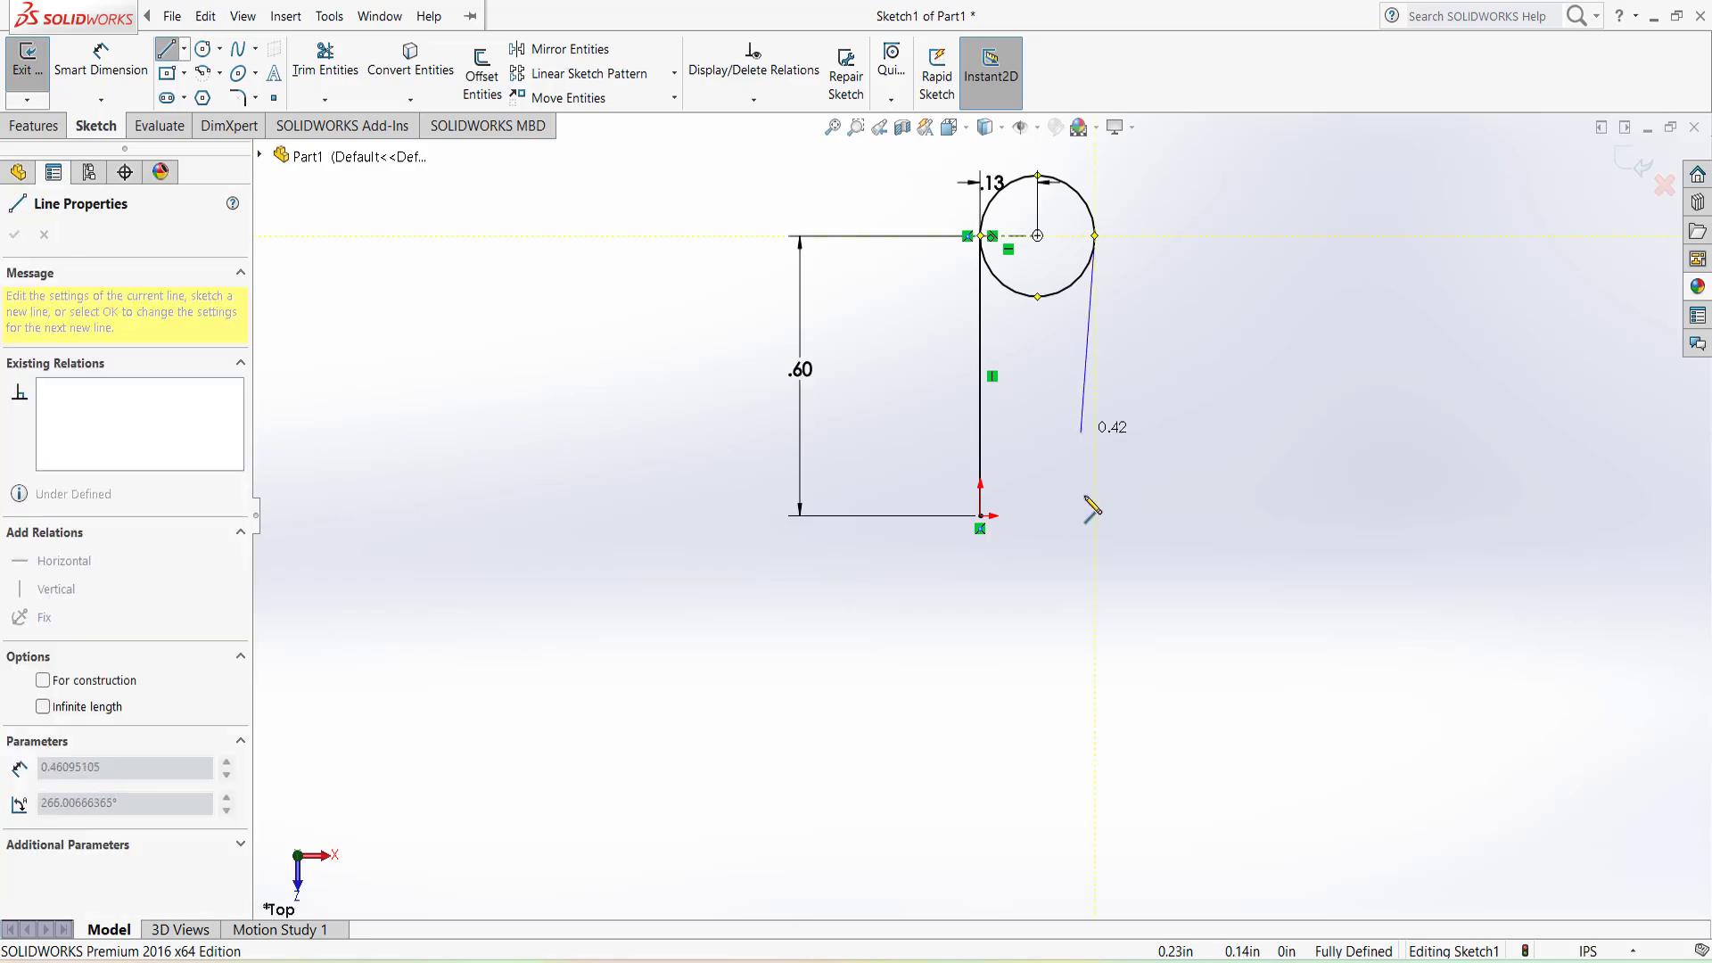
pyautogui.click(1094, 585)
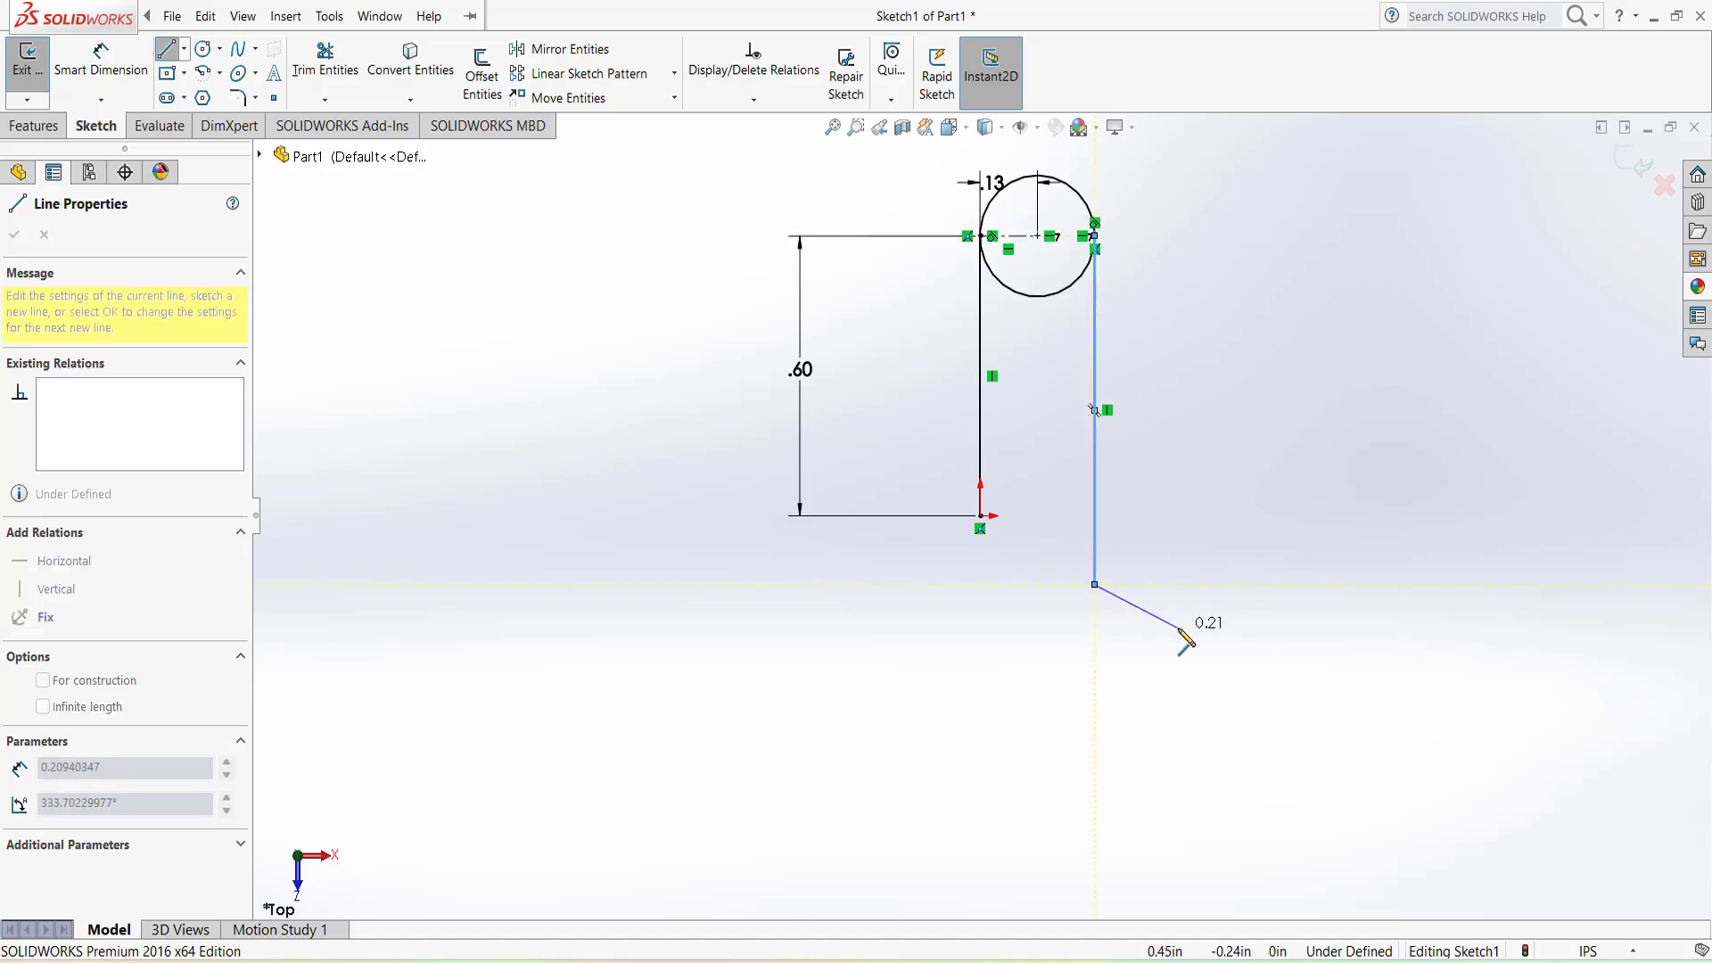
pyautogui.press('Escape')
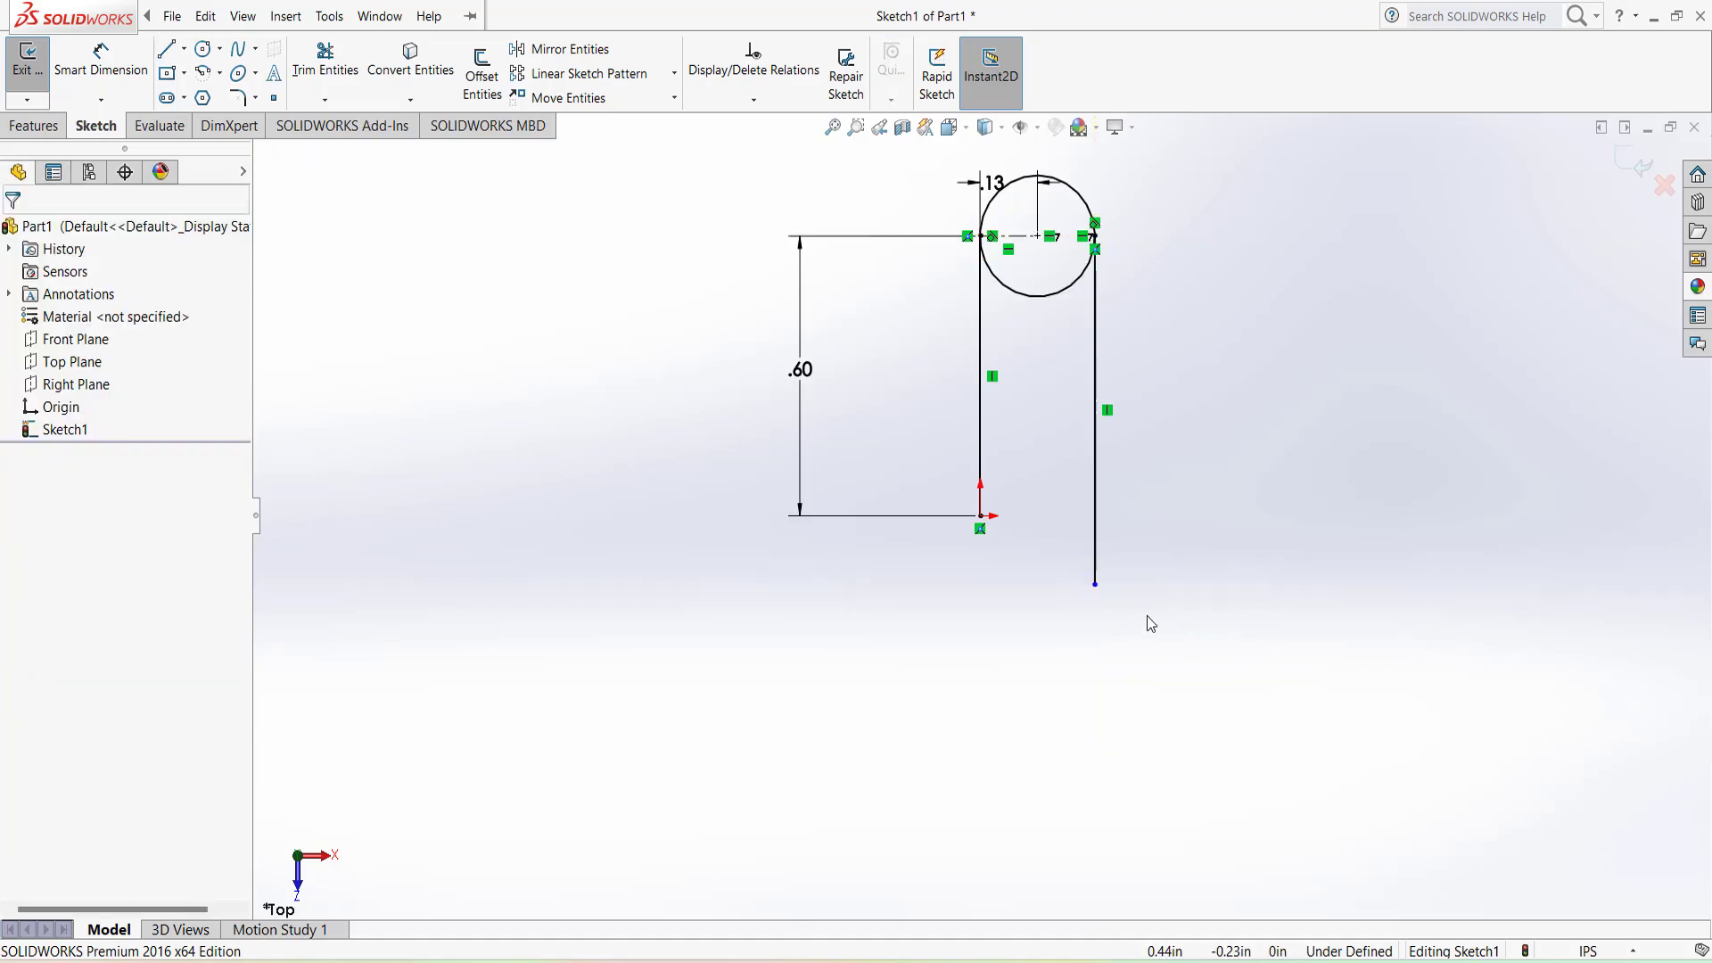
# Draw a horizontal centerline about 0.13 in long leftward from the lower end of the right vertical line.
pyautogui.click(185, 50)
pyautogui.click(205, 94)
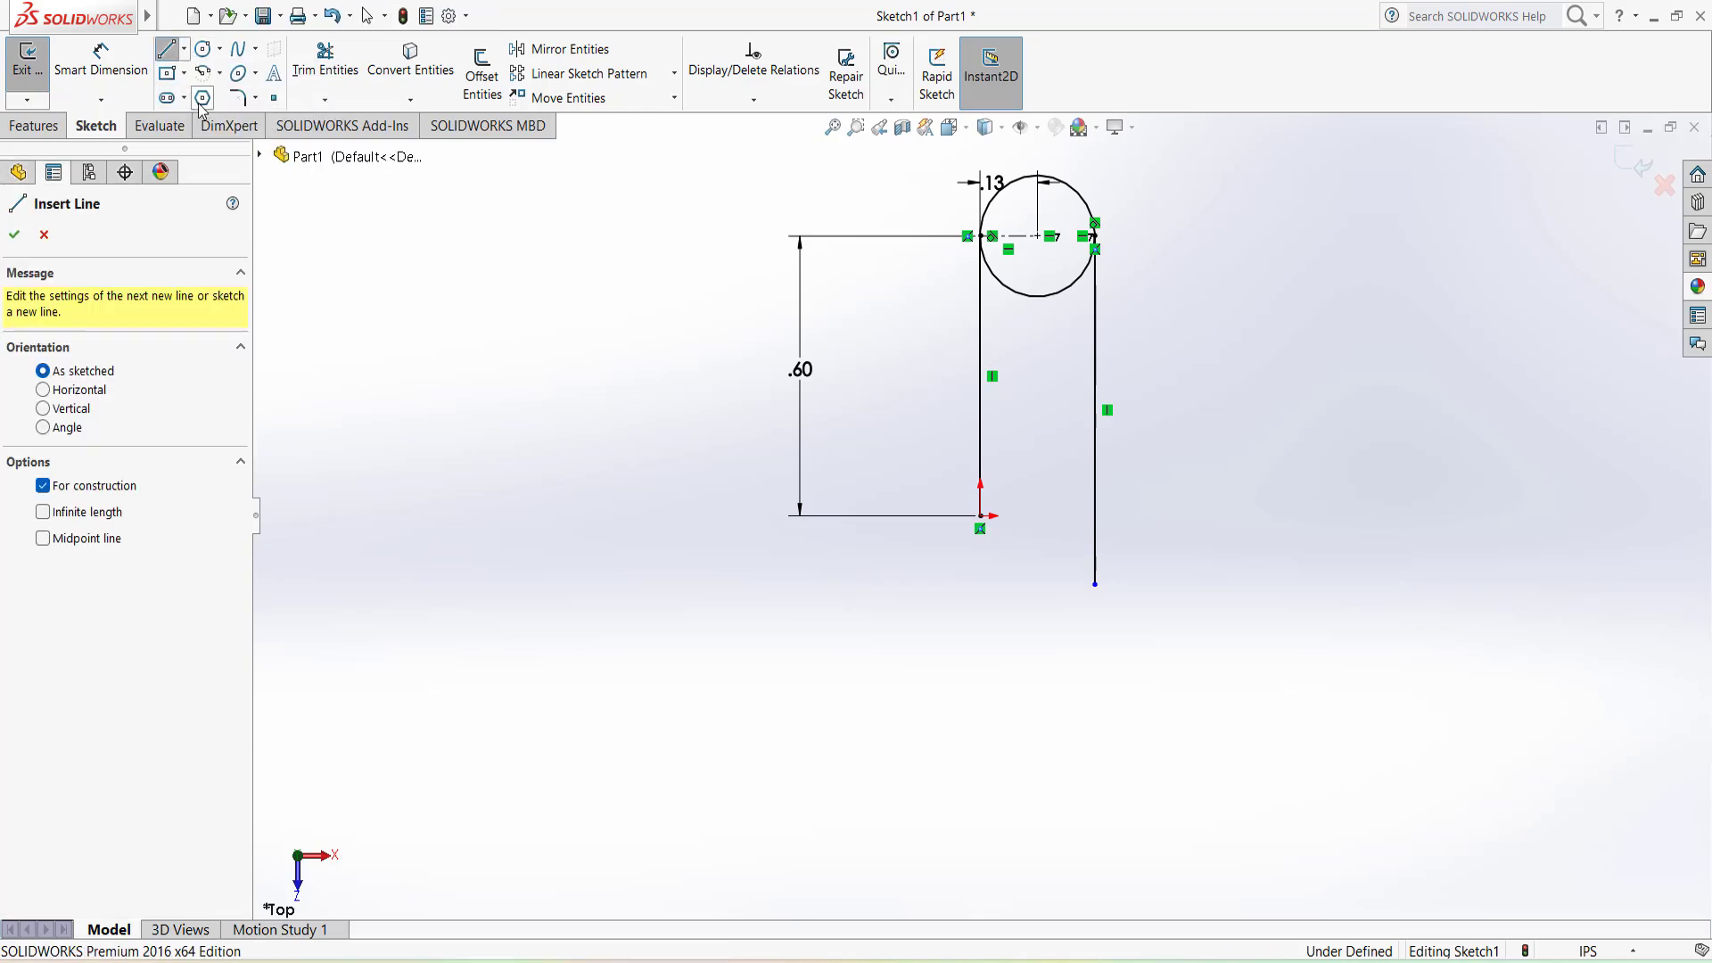
pyautogui.click(1095, 585)
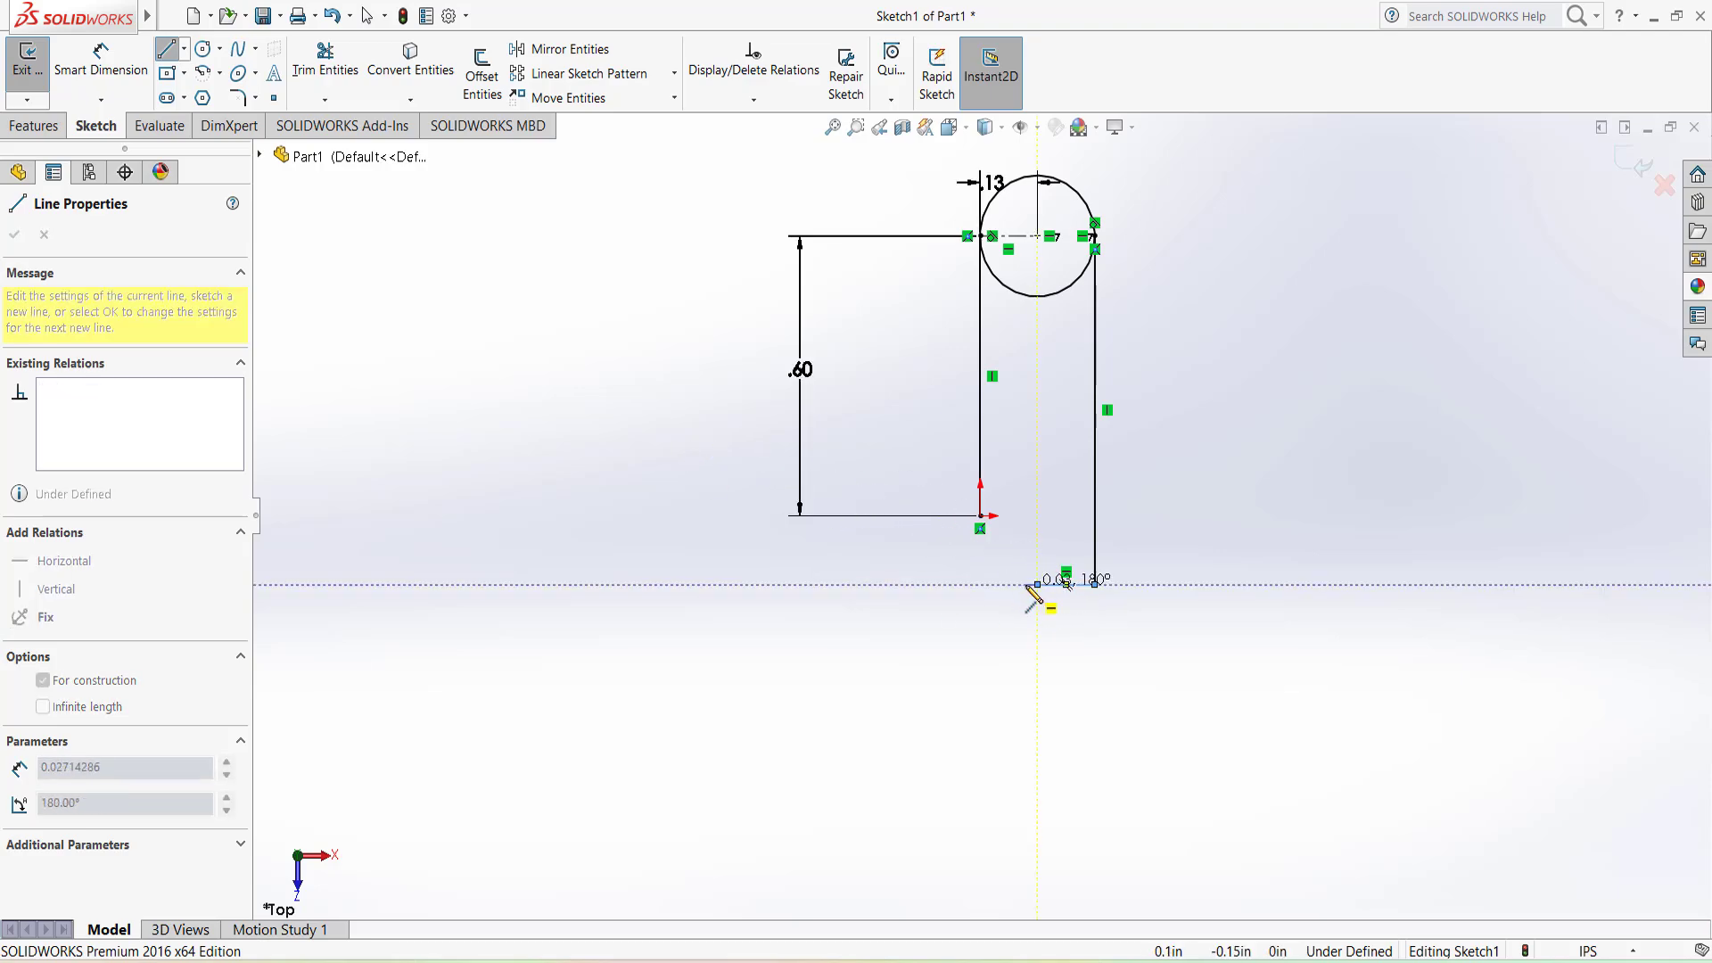
pyautogui.click(1036, 585)
pyautogui.press('Escape')
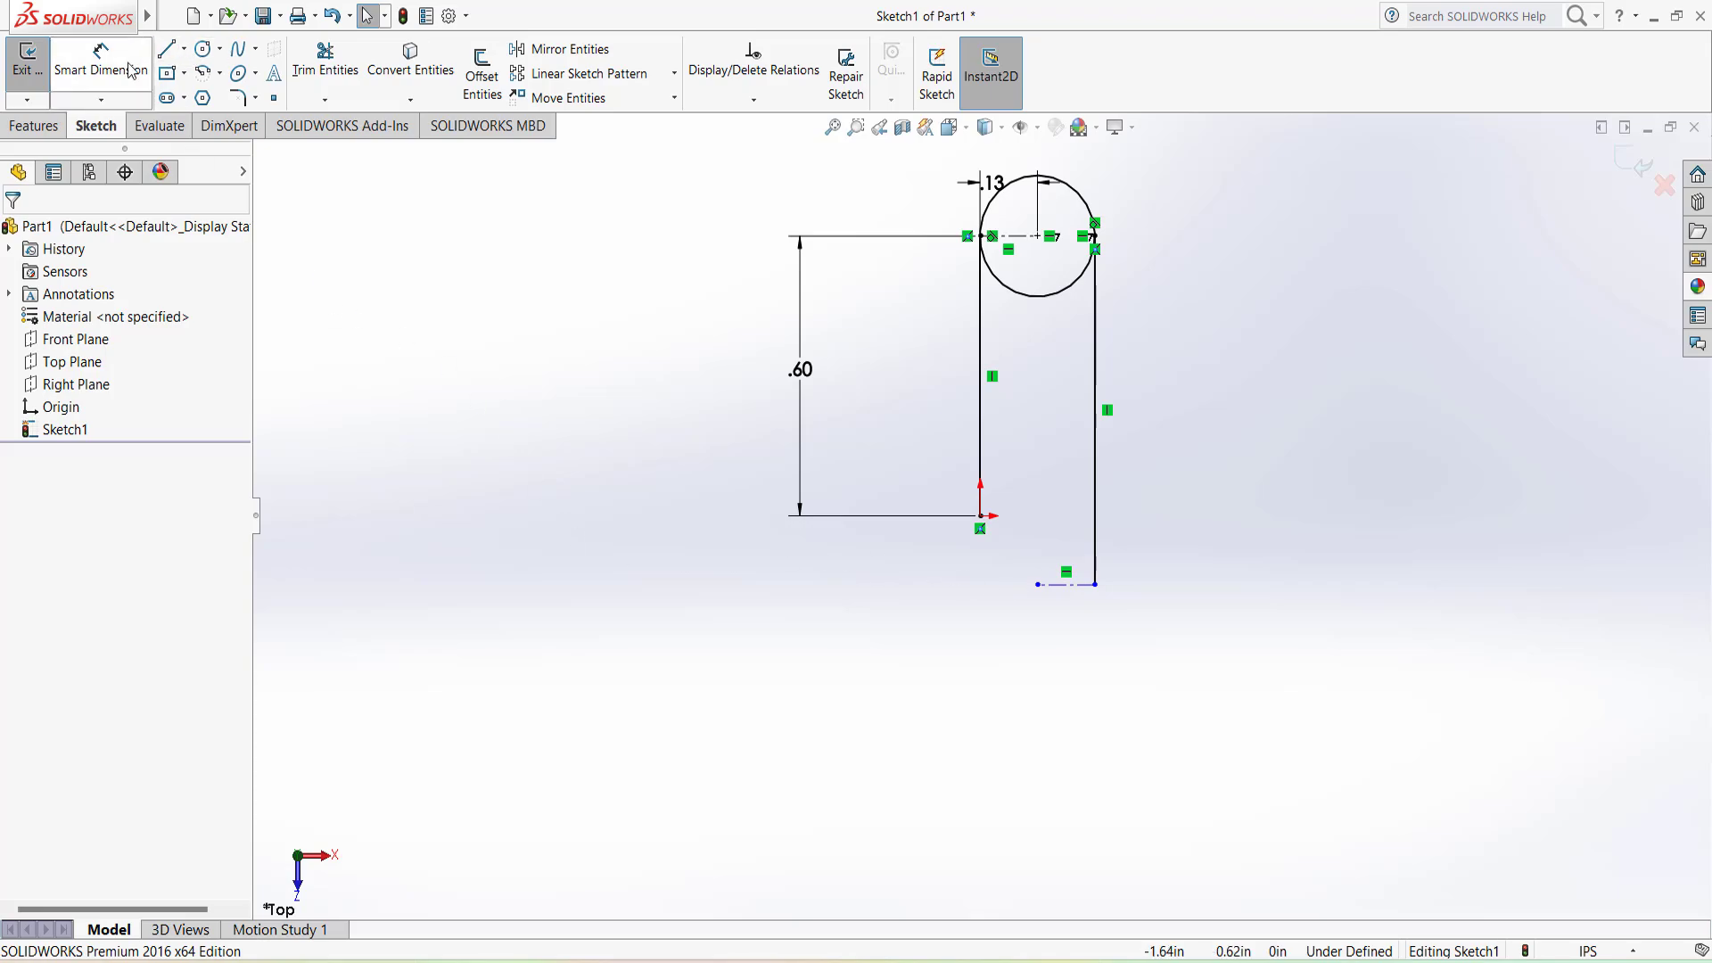
# Dimension the lower horizontal centerline's length and set it to 0.16 in.
pyautogui.click(101, 59)
pyautogui.click(1077, 590)
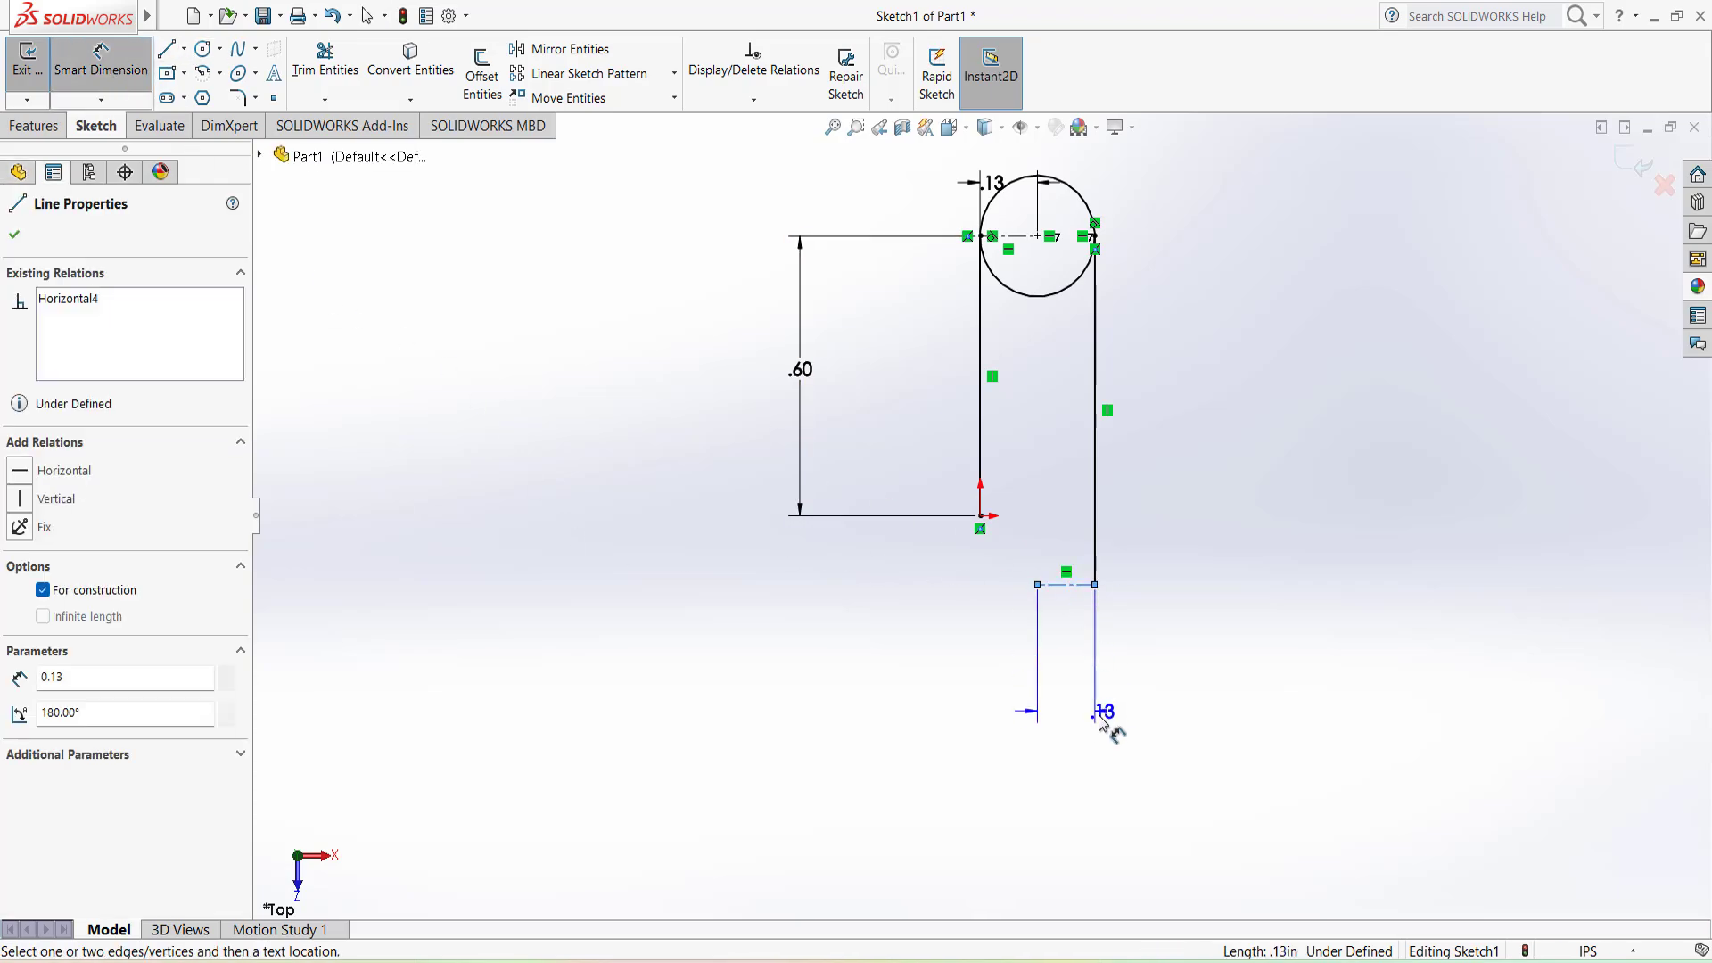
pyautogui.click(1097, 737)
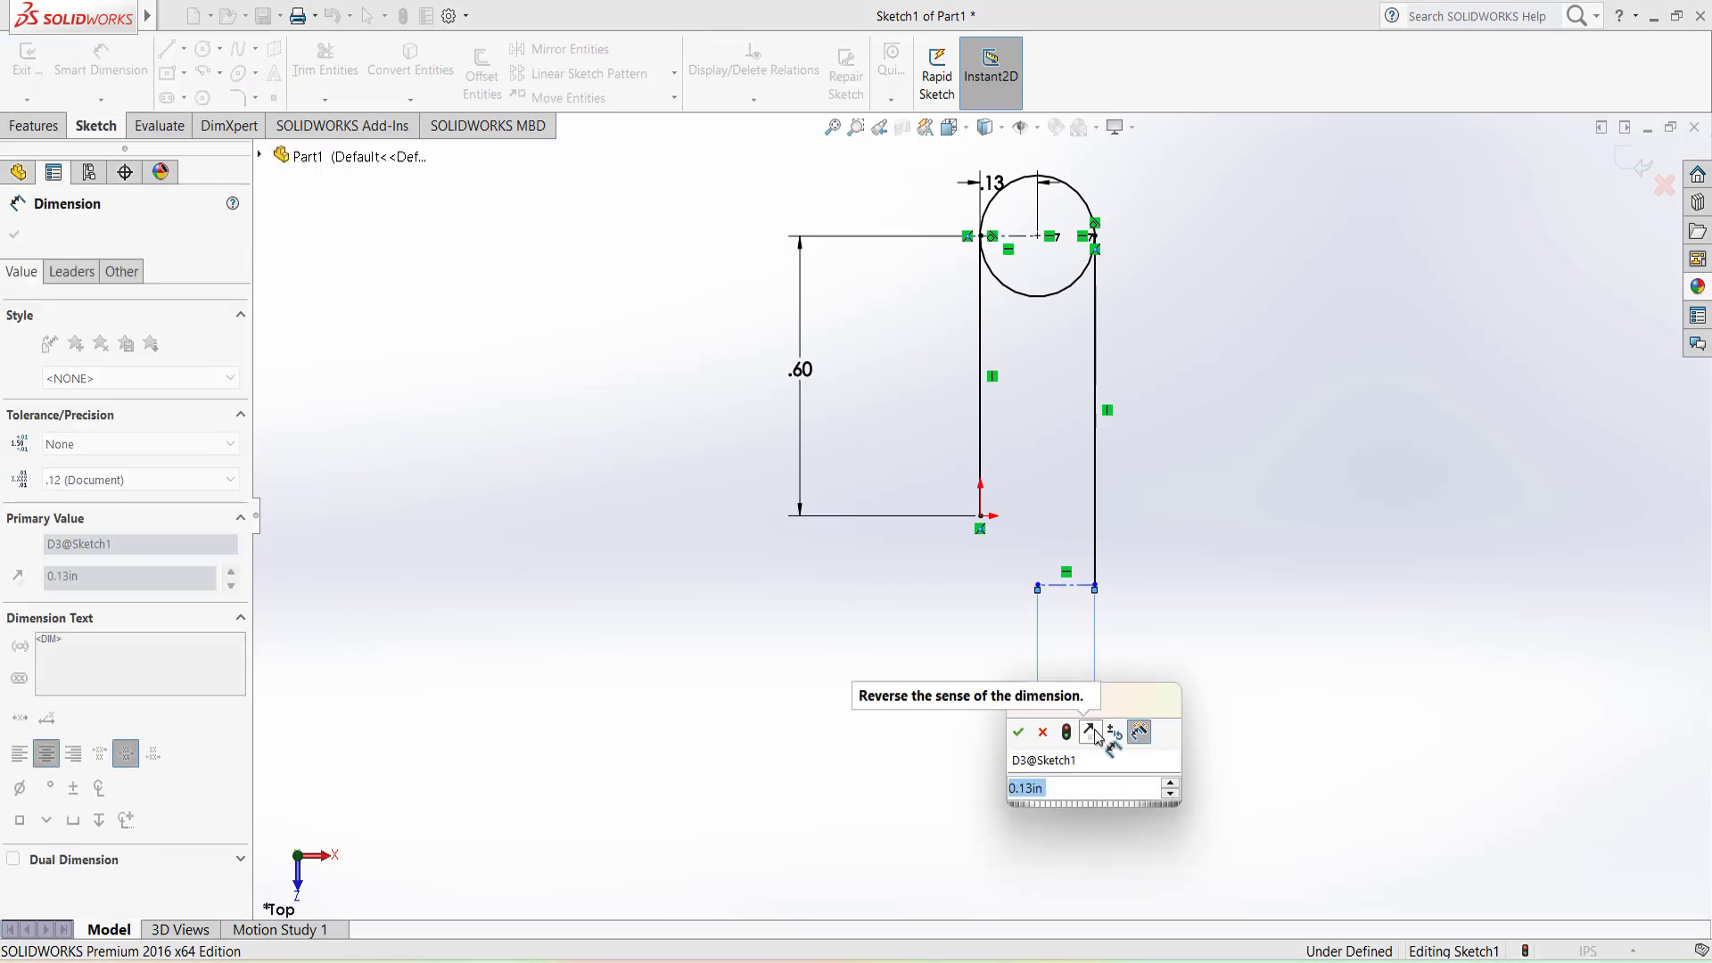
pyautogui.write('0.16')
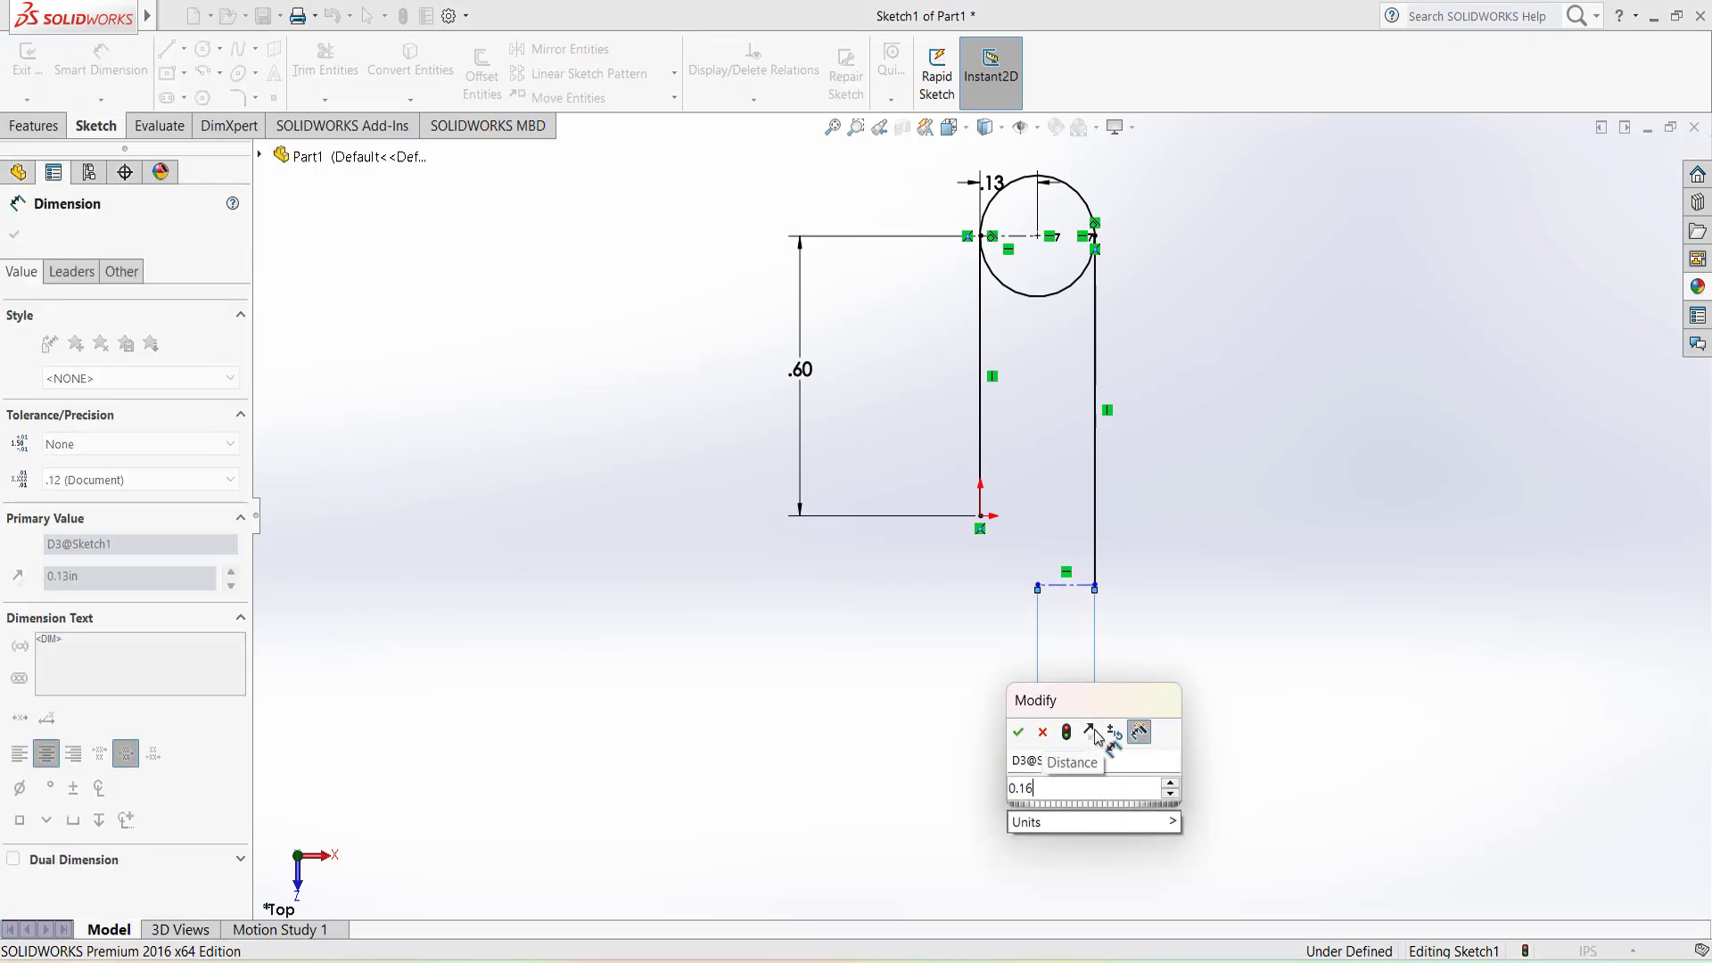
pyautogui.click(1018, 731)
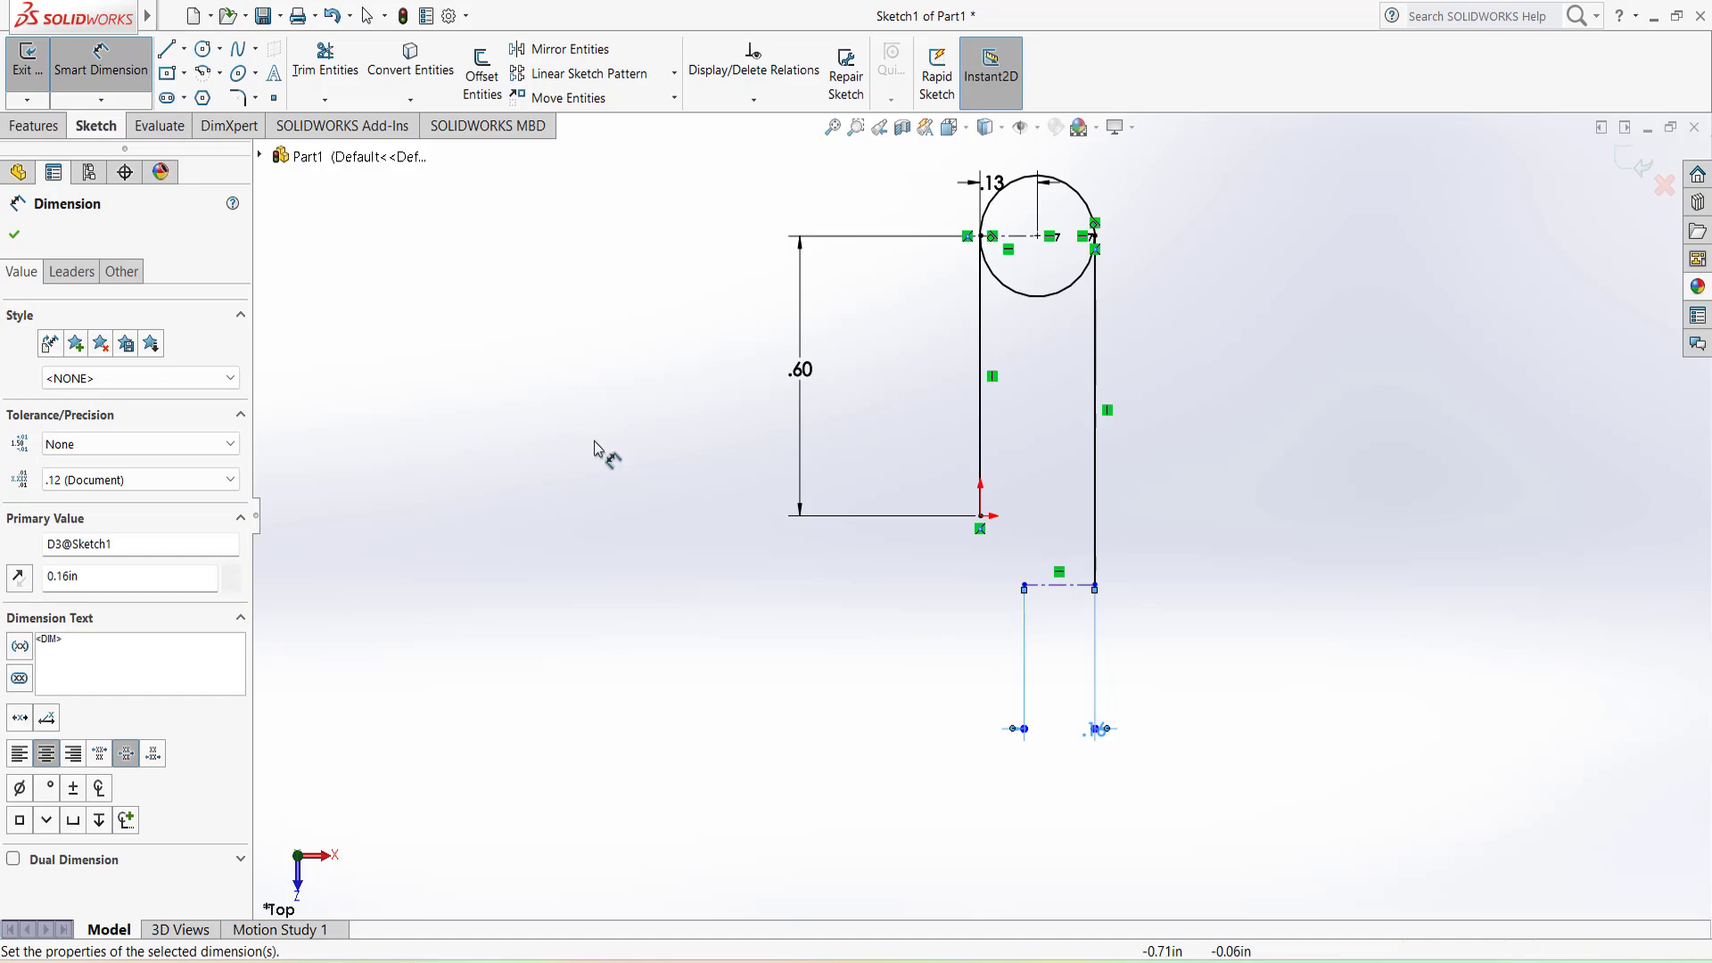
# Draw a circle centred on the lower centerline's left end, passing through the right vertical line's lower end.
pyautogui.click(201, 59)
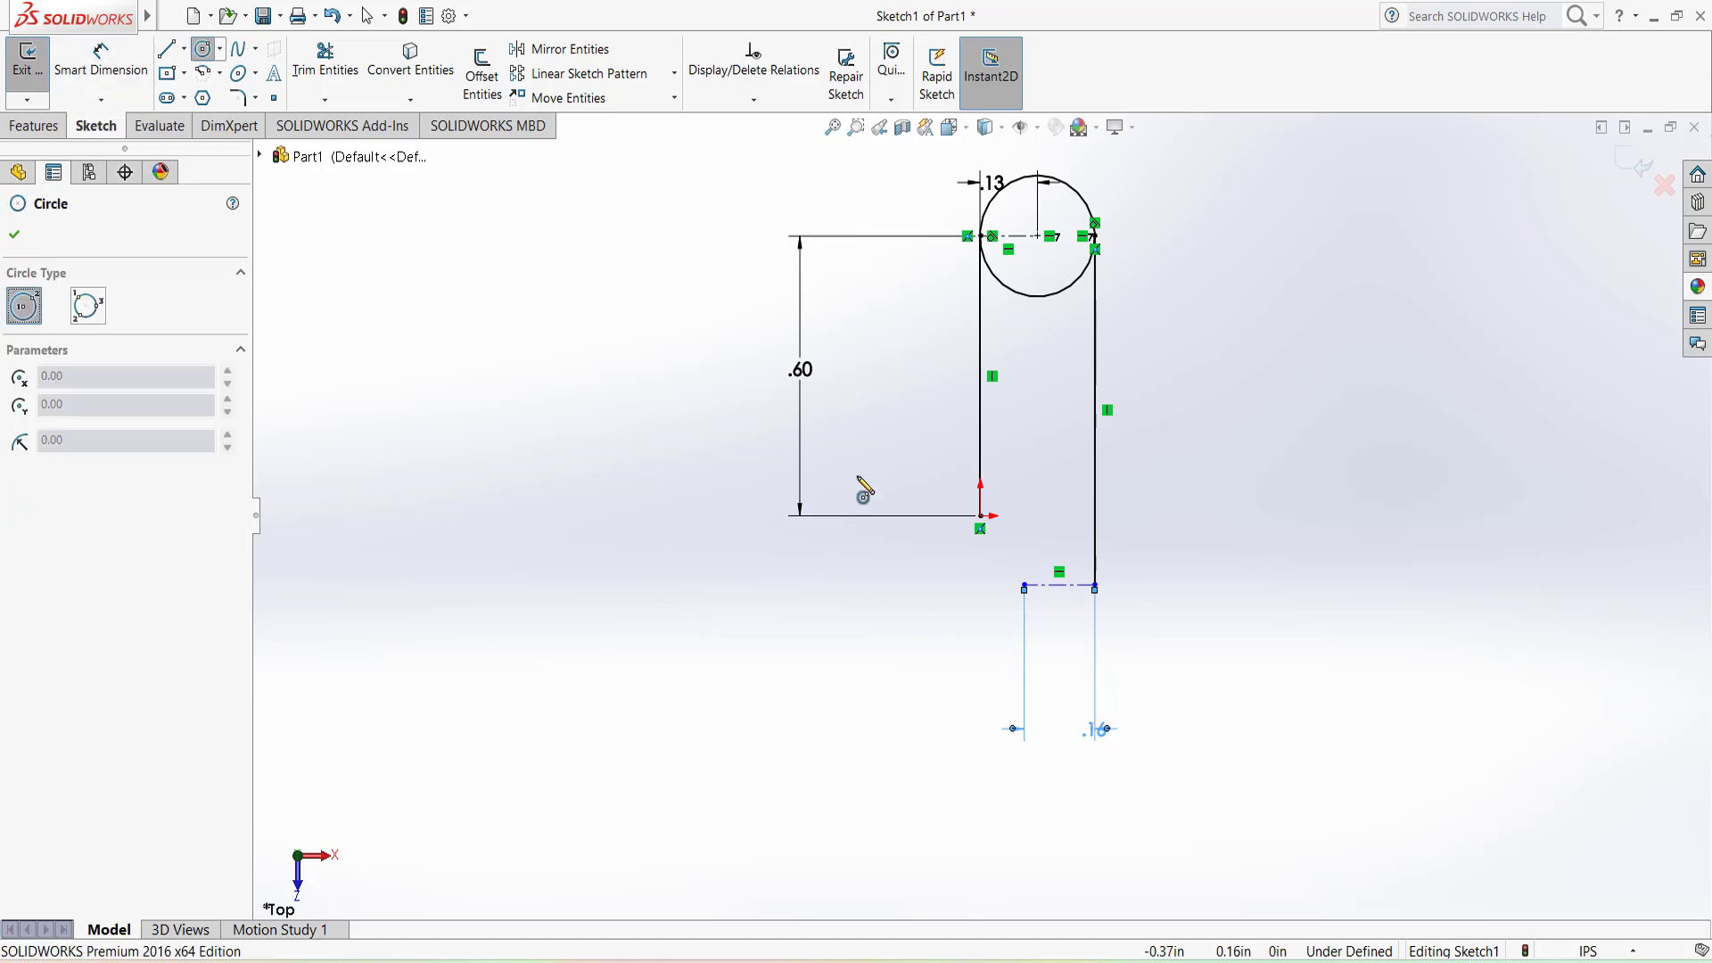
pyautogui.click(1023, 585)
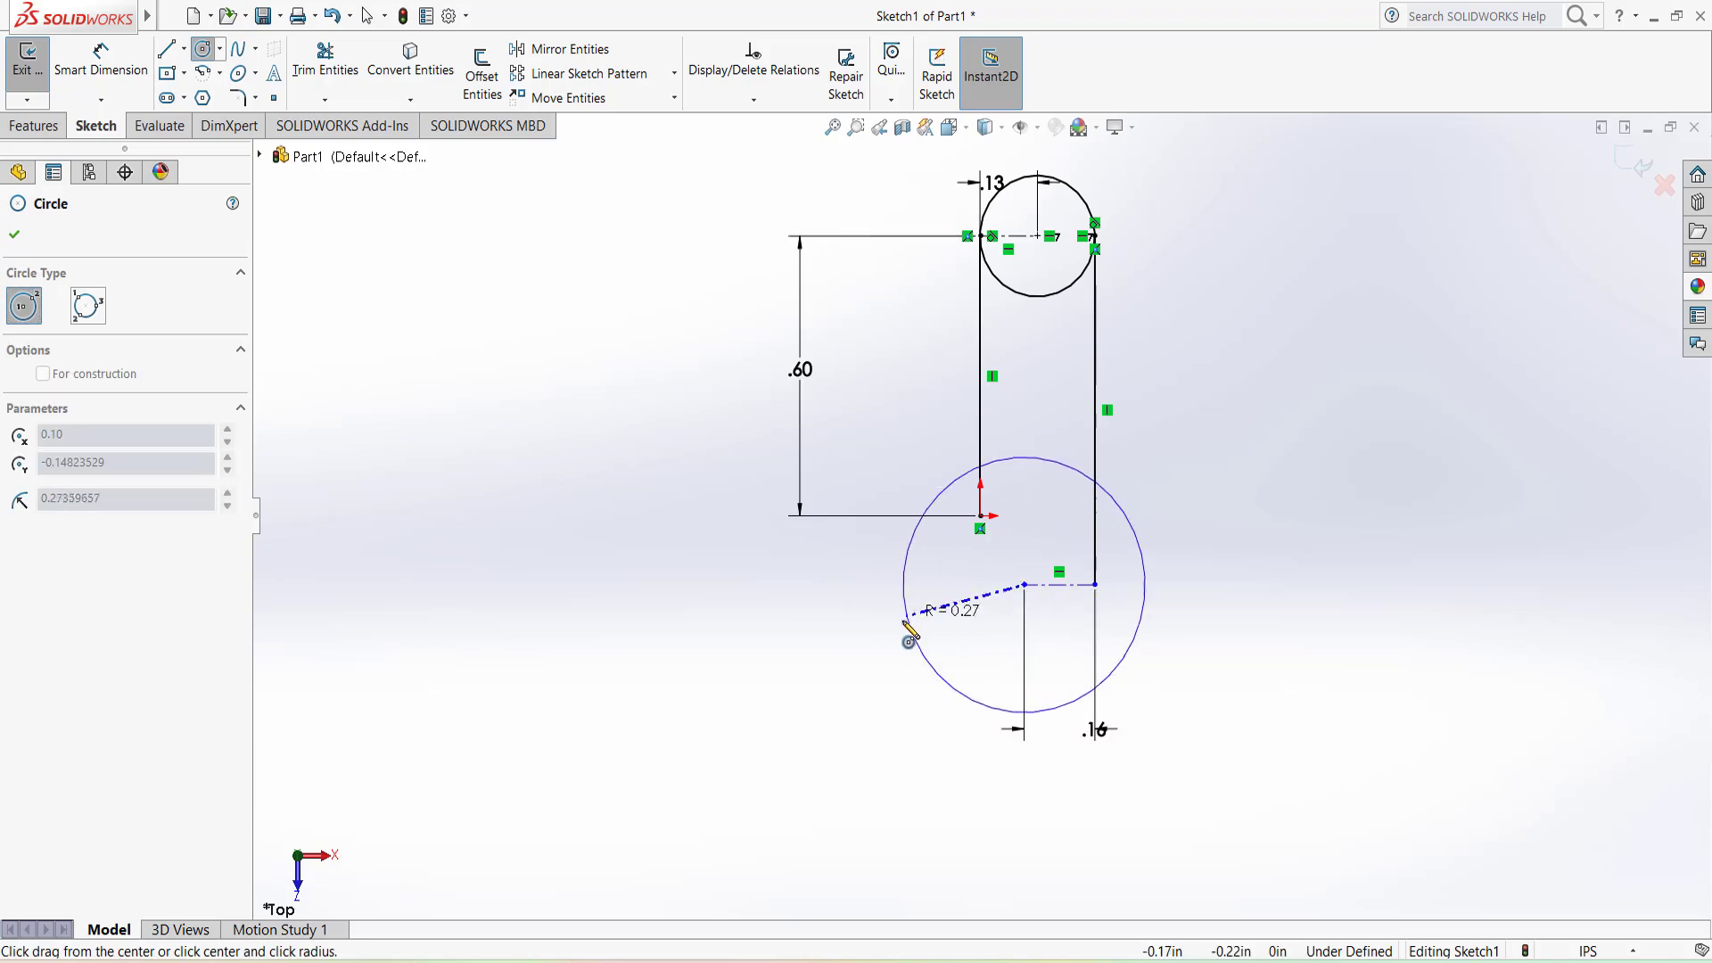
pyautogui.click(1095, 585)
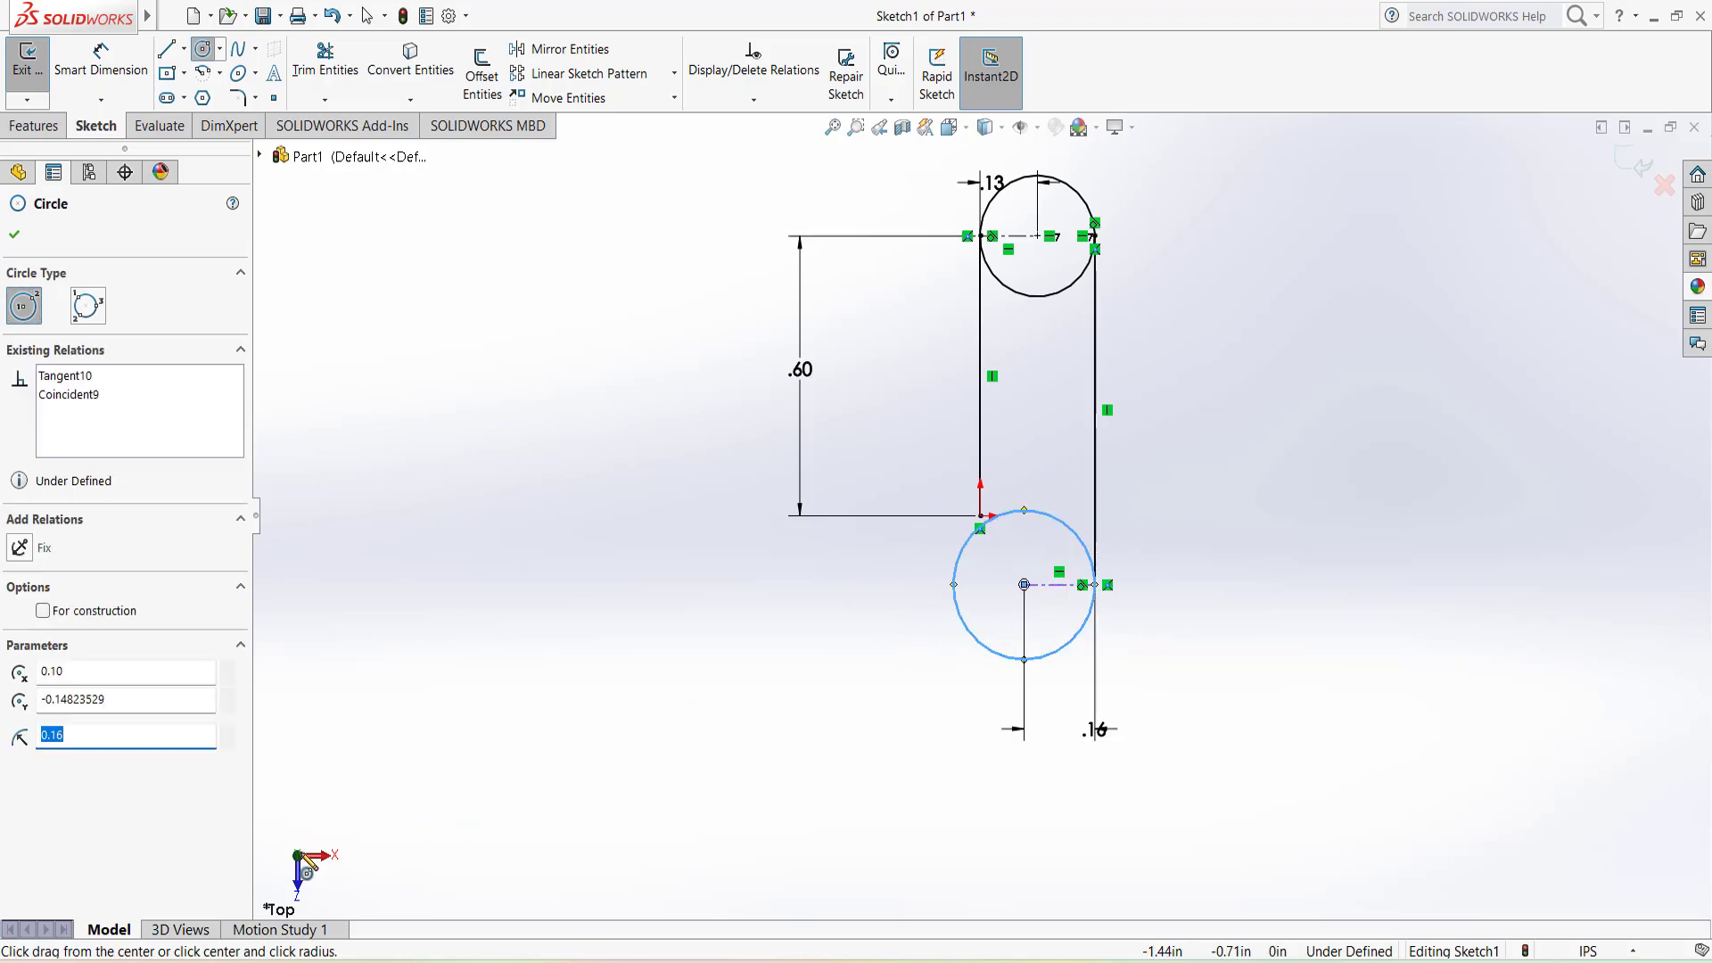
# Draw a vertical line about 1.07 in long upward from the lower circle's left quadrant point, ending above the upper circle.
pyautogui.click(167, 48)
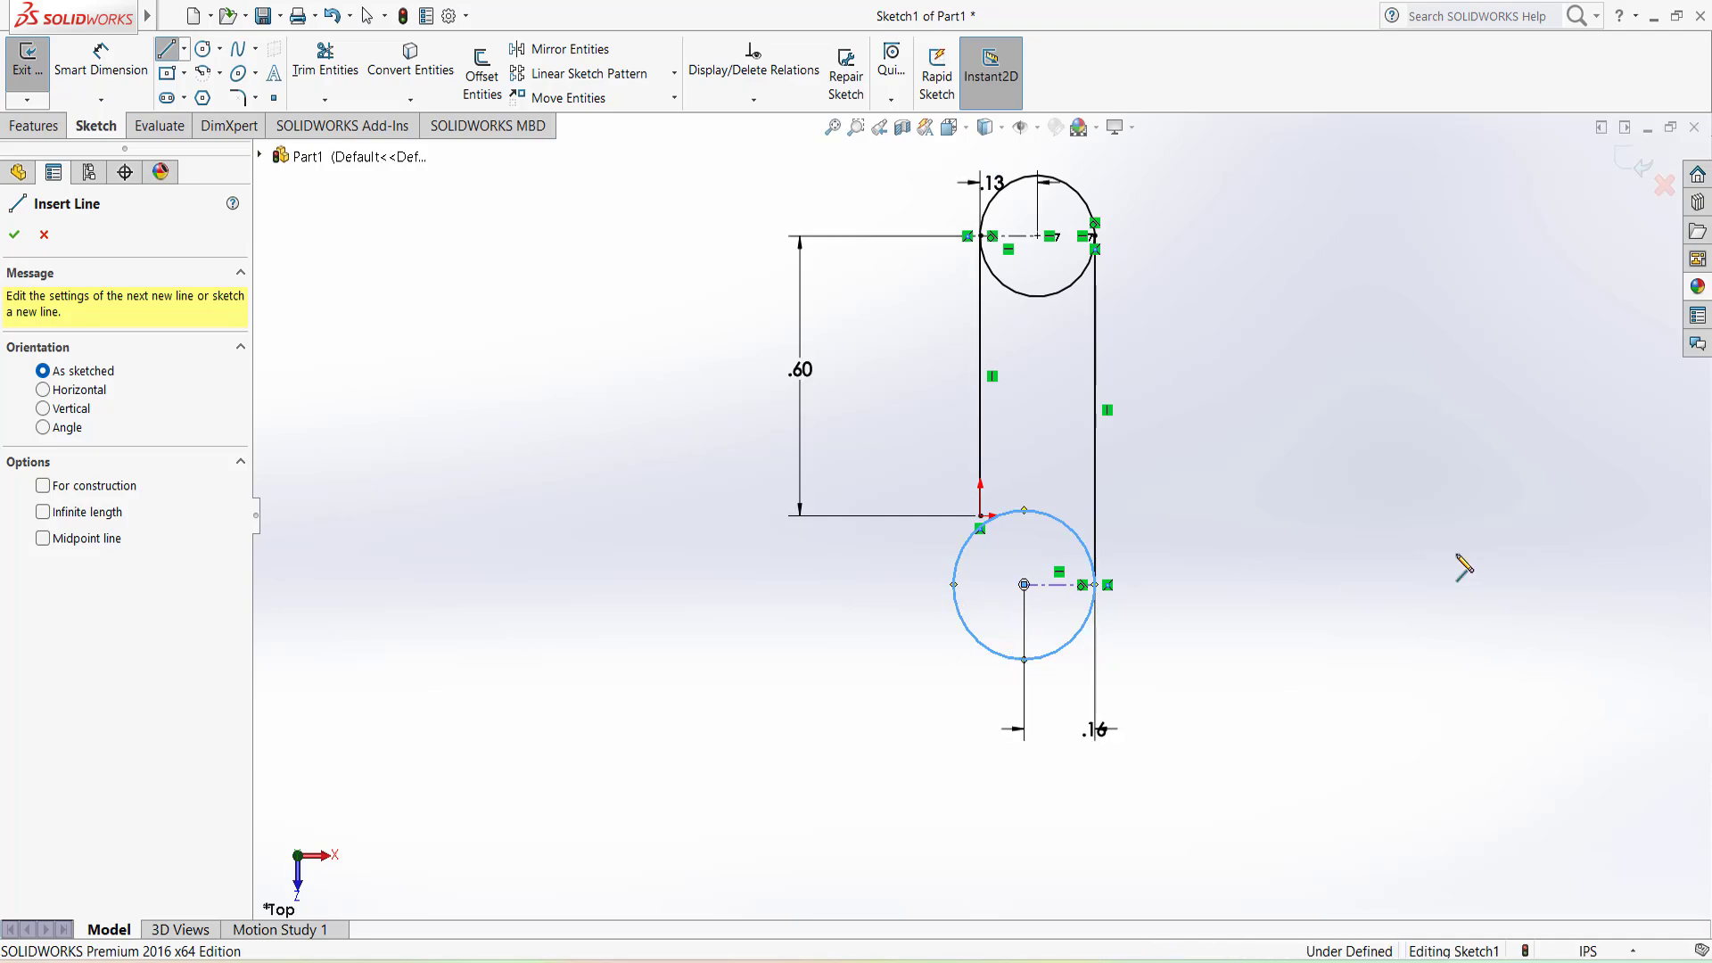
pyautogui.press('z')
pyautogui.press('z')
pyautogui.press('z')
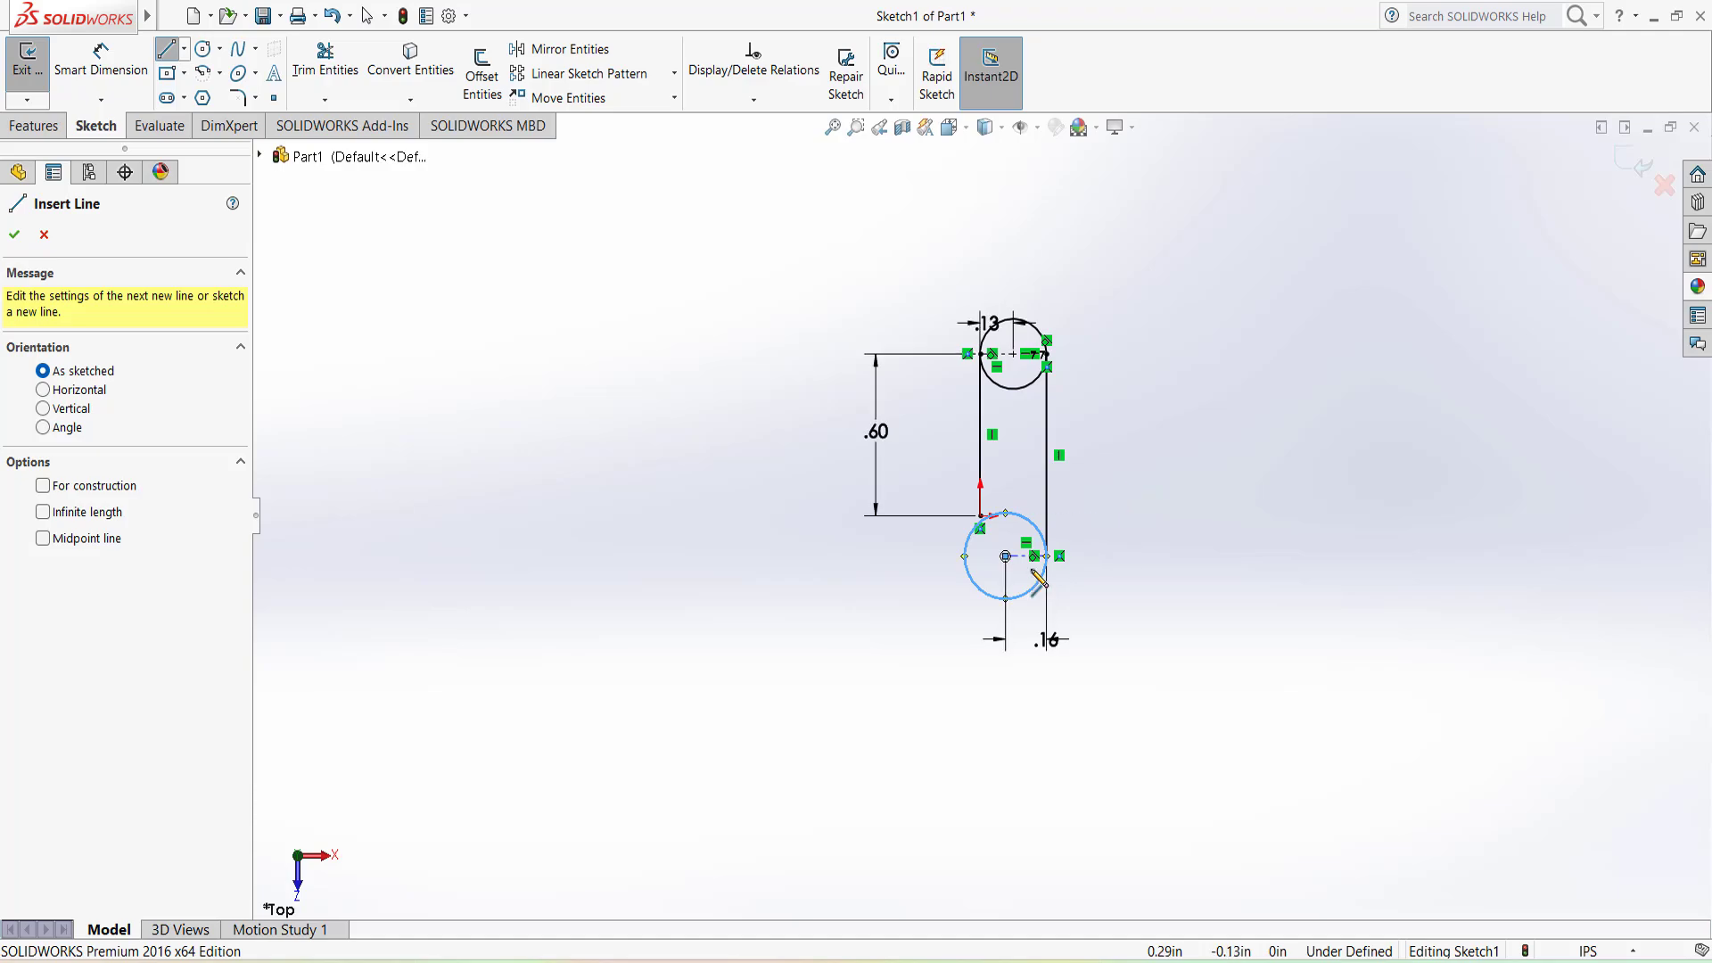
pyautogui.click(964, 556)
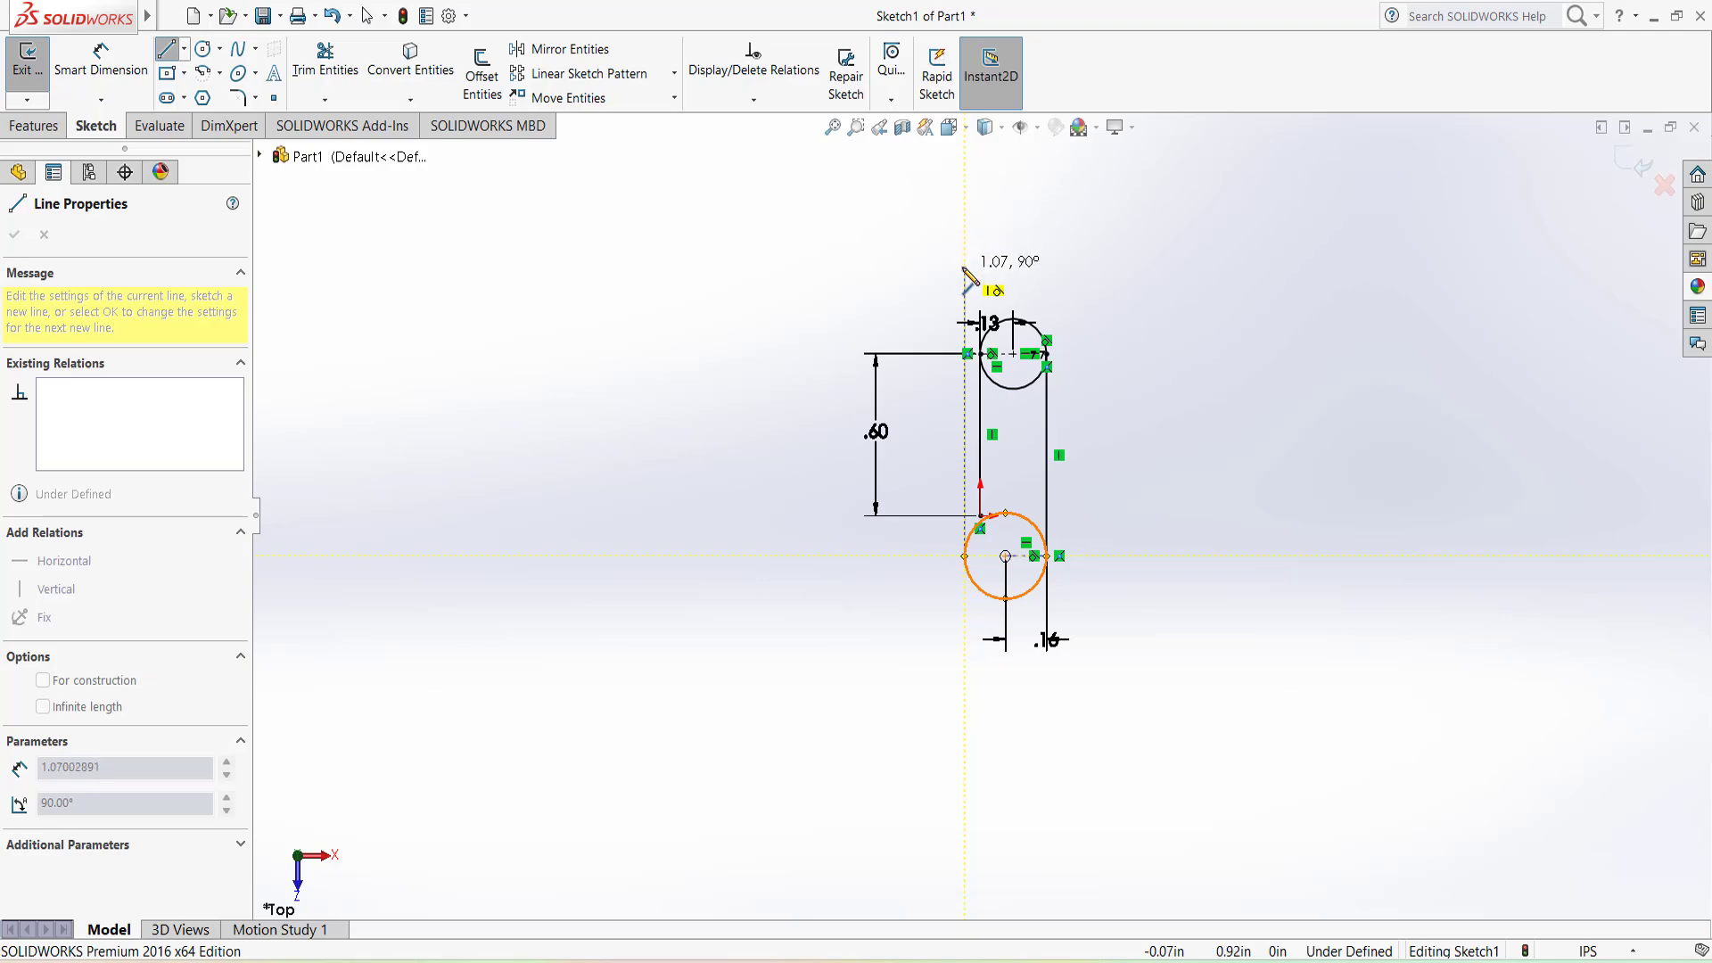
pyautogui.click(964, 268)
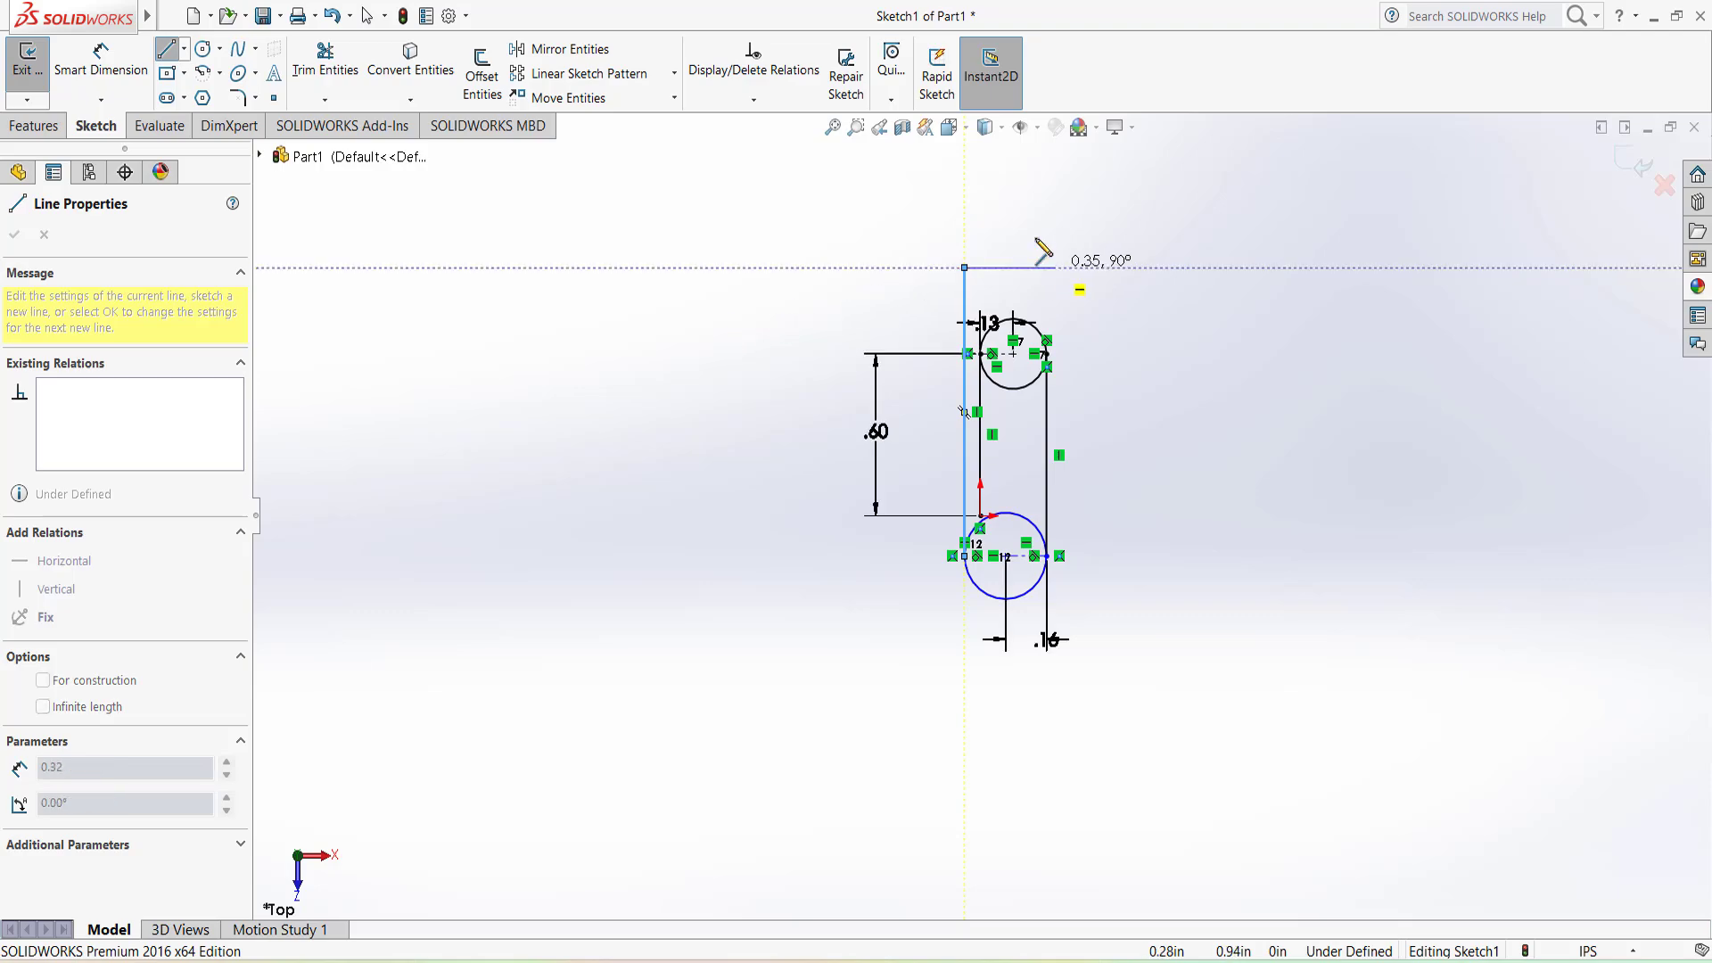
pyautogui.press('Escape')
# Draw a horizontal centerline about 0.16 in long rightward from the upper end of the new left vertical line.
pyautogui.click(100, 62)
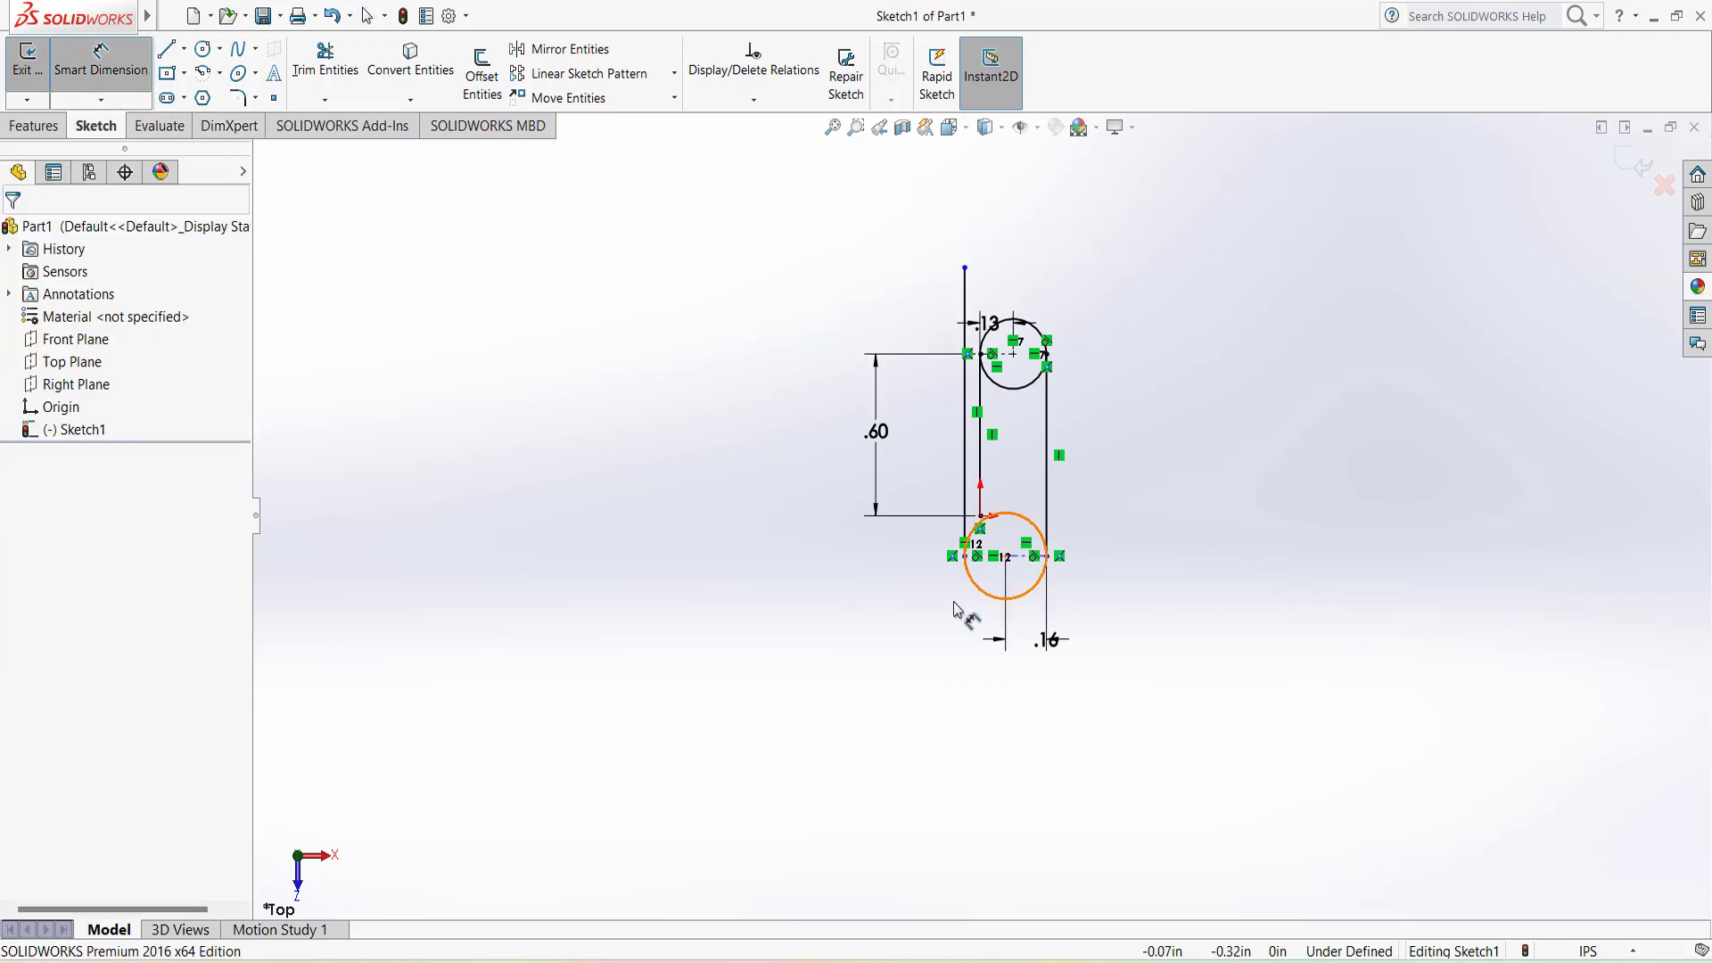
pyautogui.click(1009, 600)
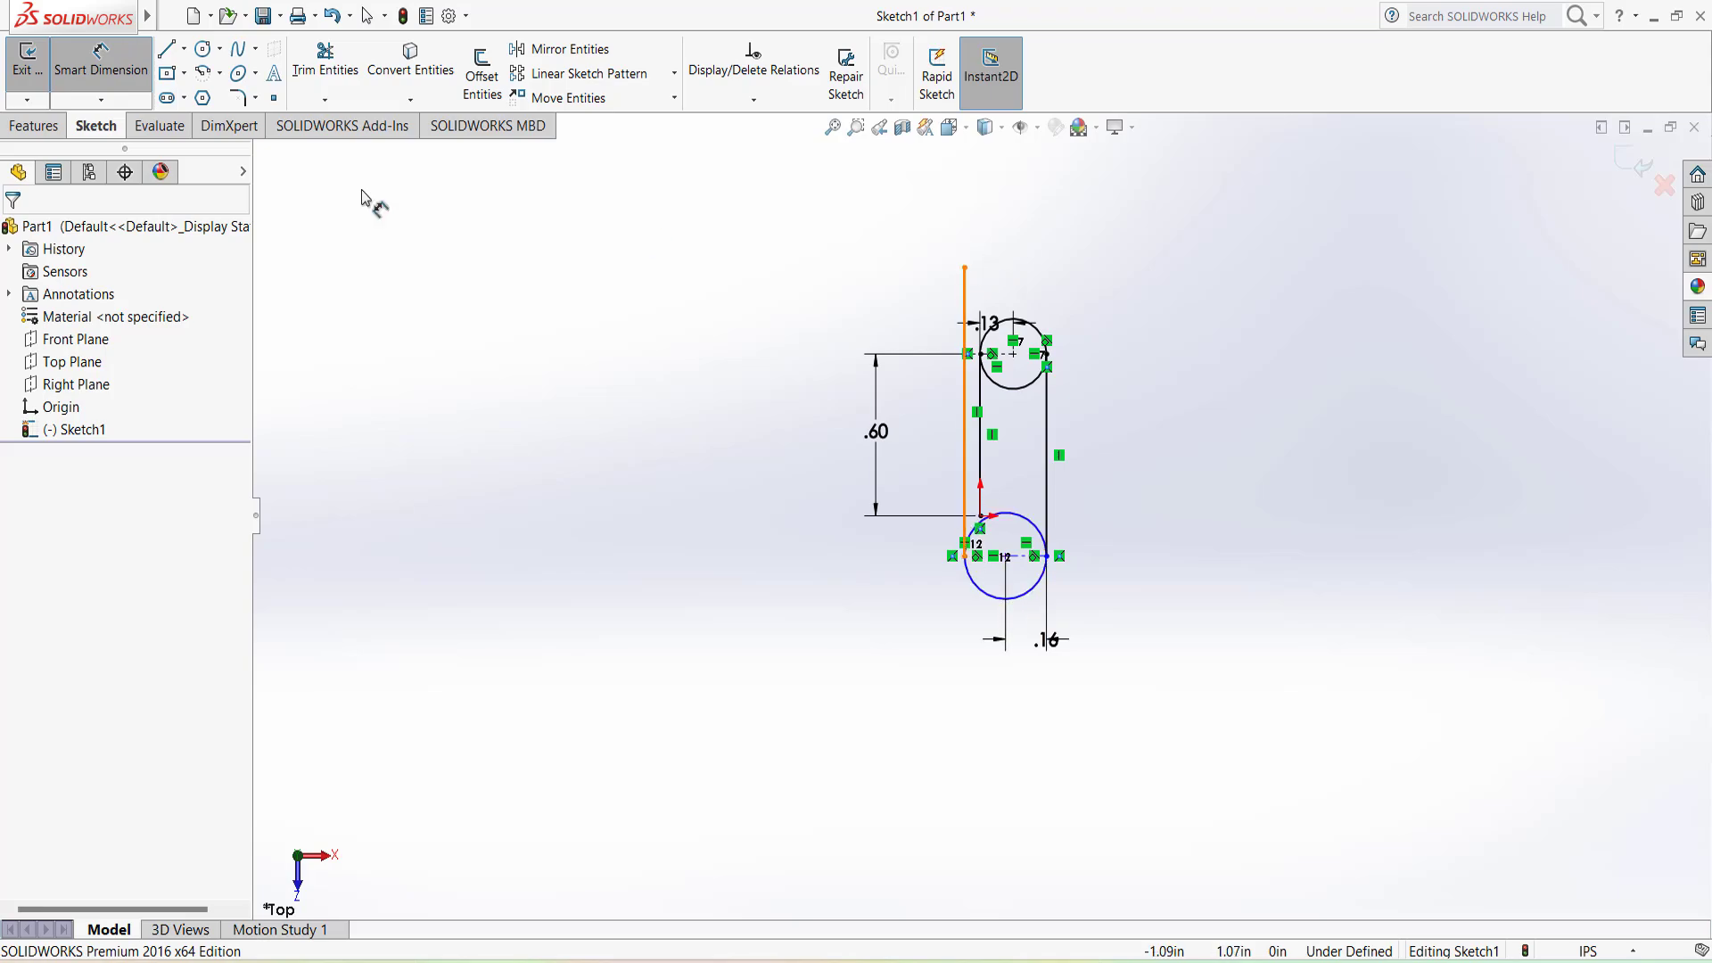
pyautogui.click(184, 49)
pyautogui.click(198, 100)
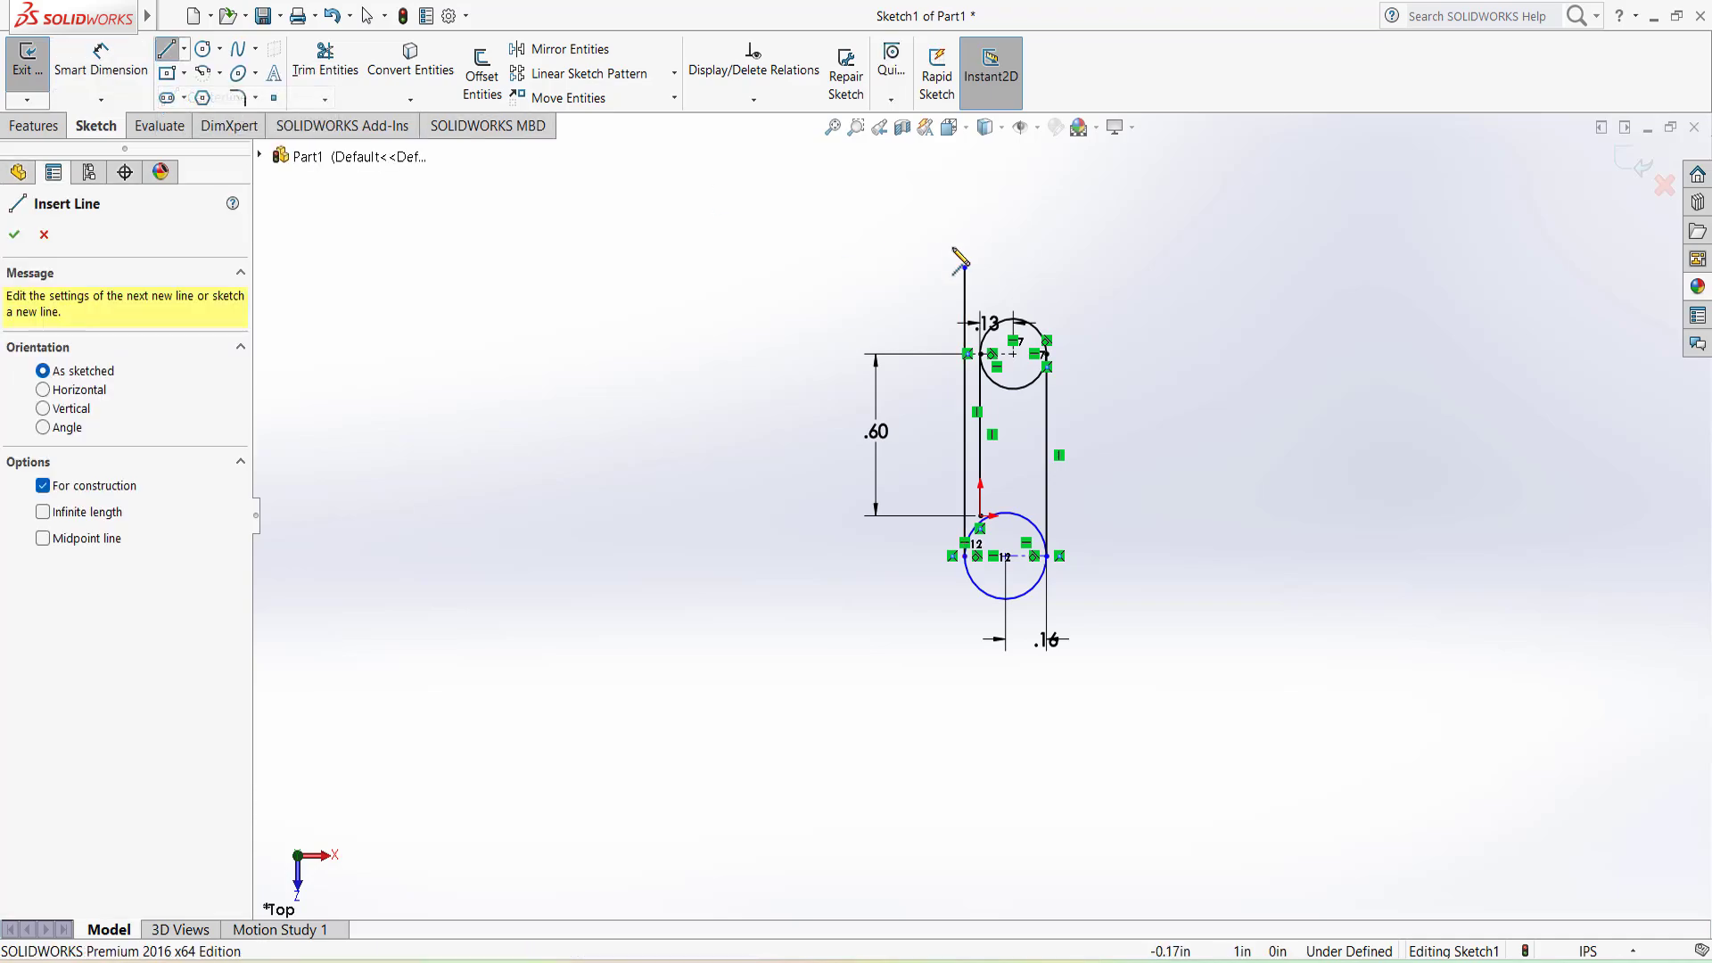
pyautogui.click(965, 268)
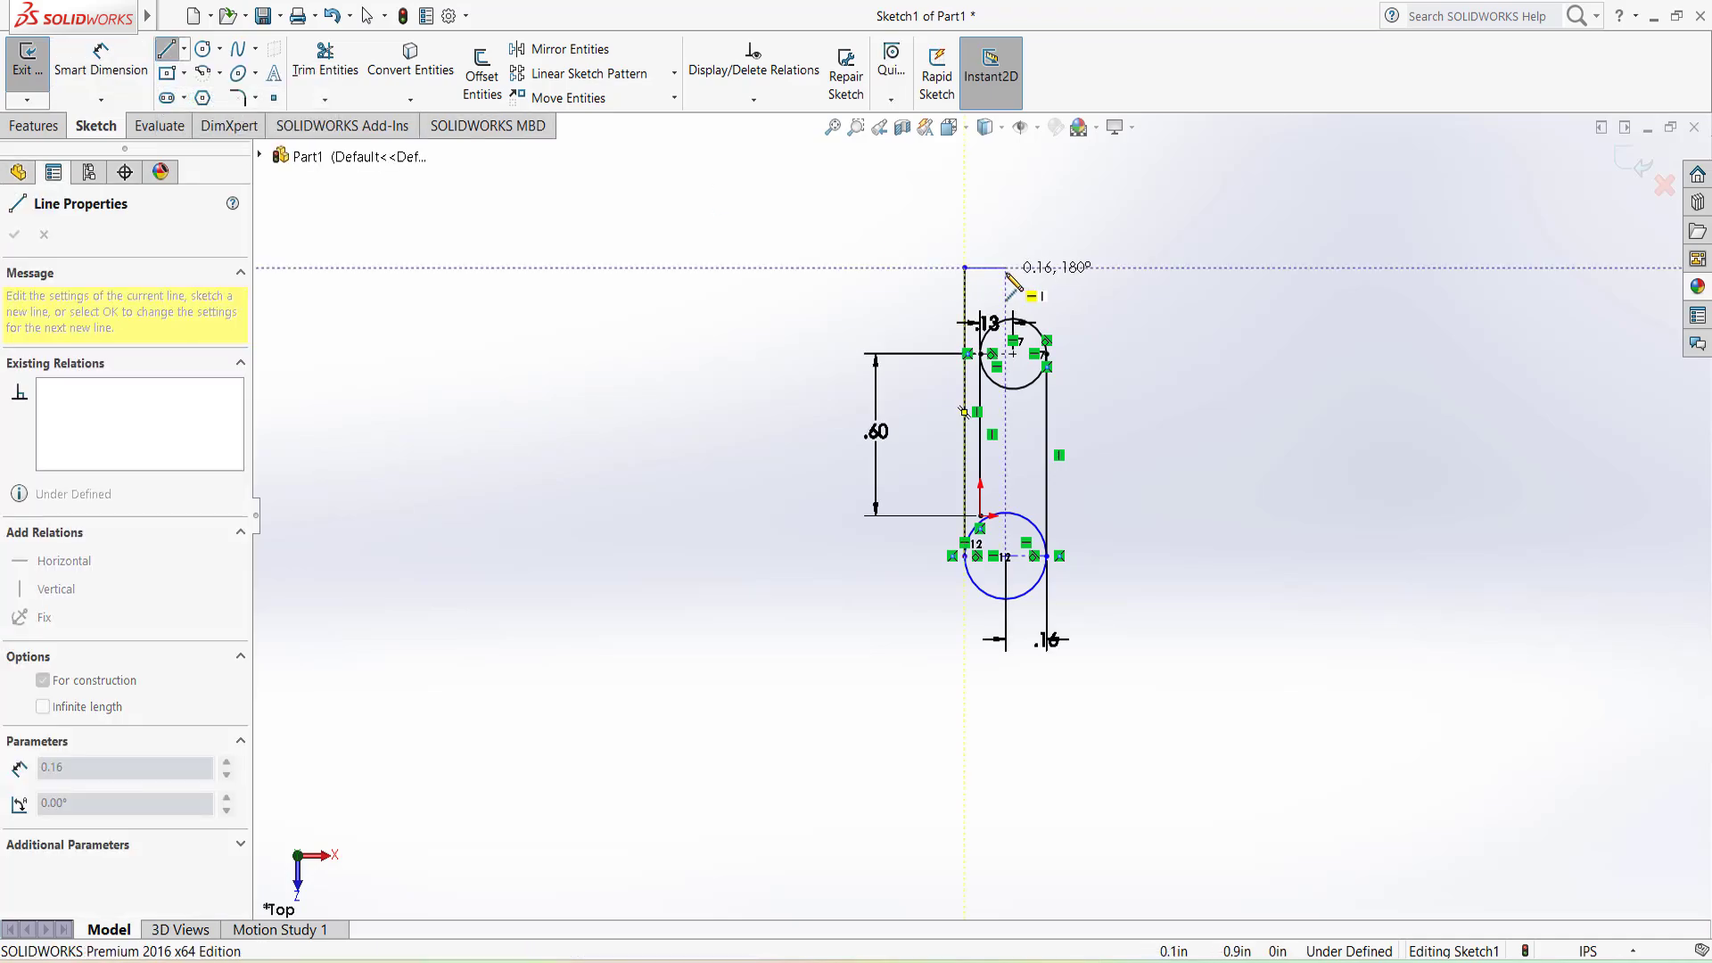
pyautogui.click(1006, 267)
pyautogui.press('Escape')
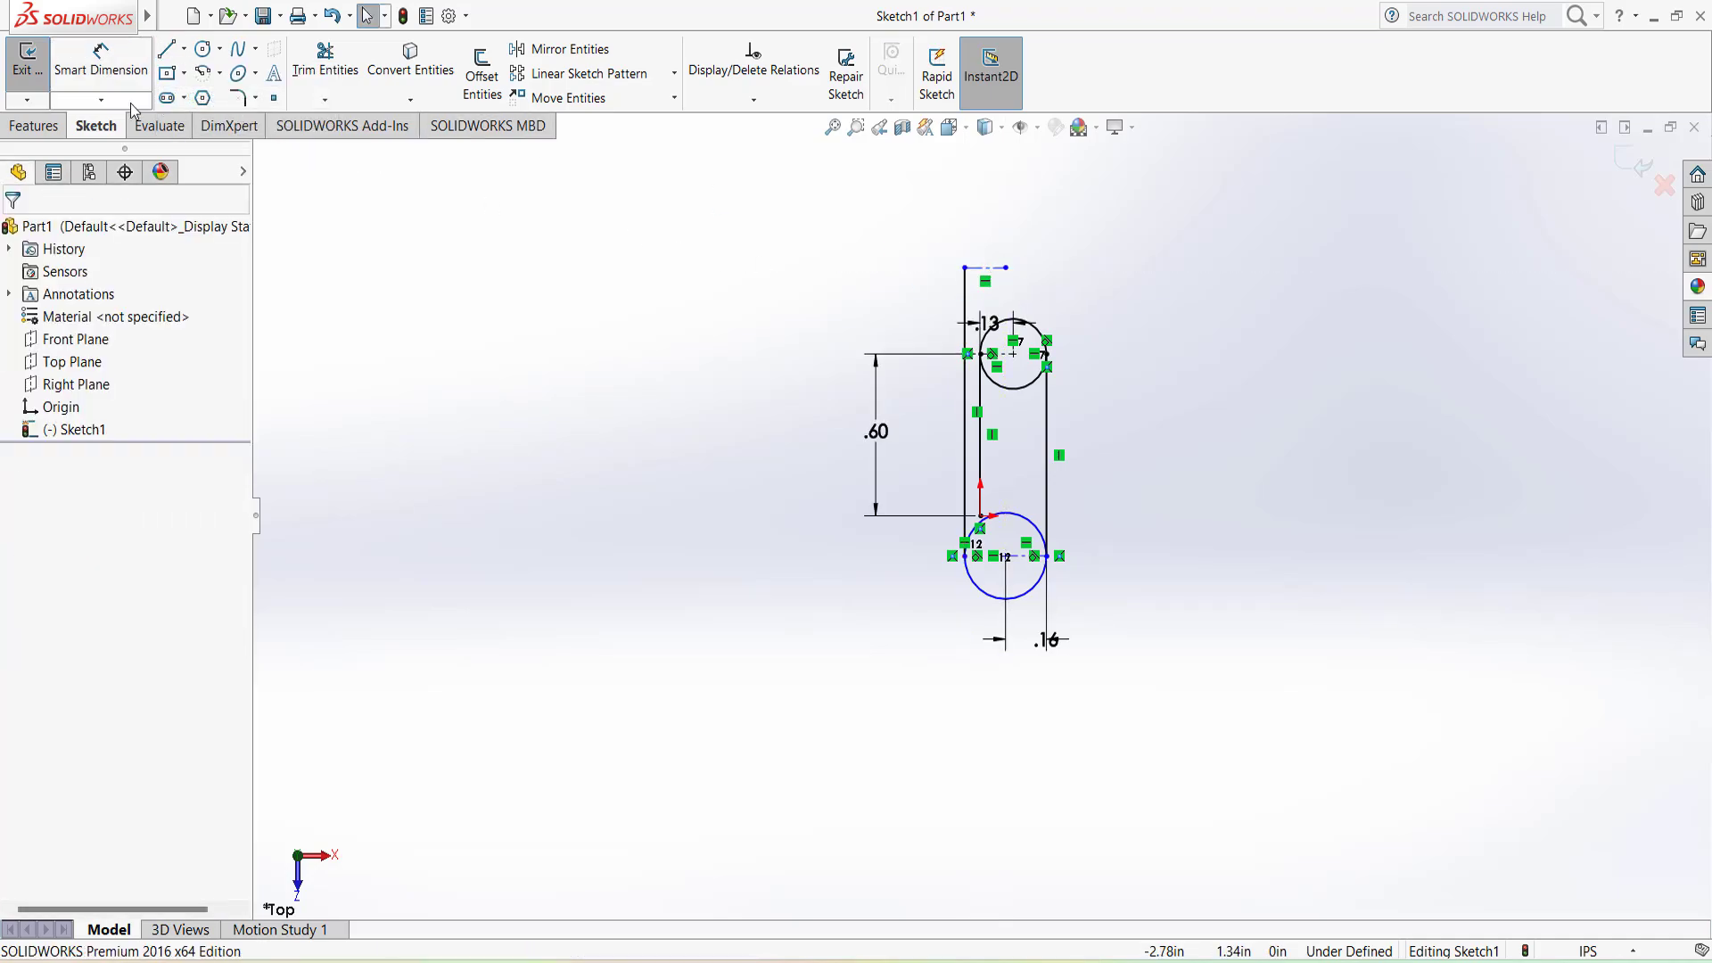
# Dimension the distance between the top centerline's right end and the lower circle, and set it to 1.3 in.
pyautogui.click(114, 75)
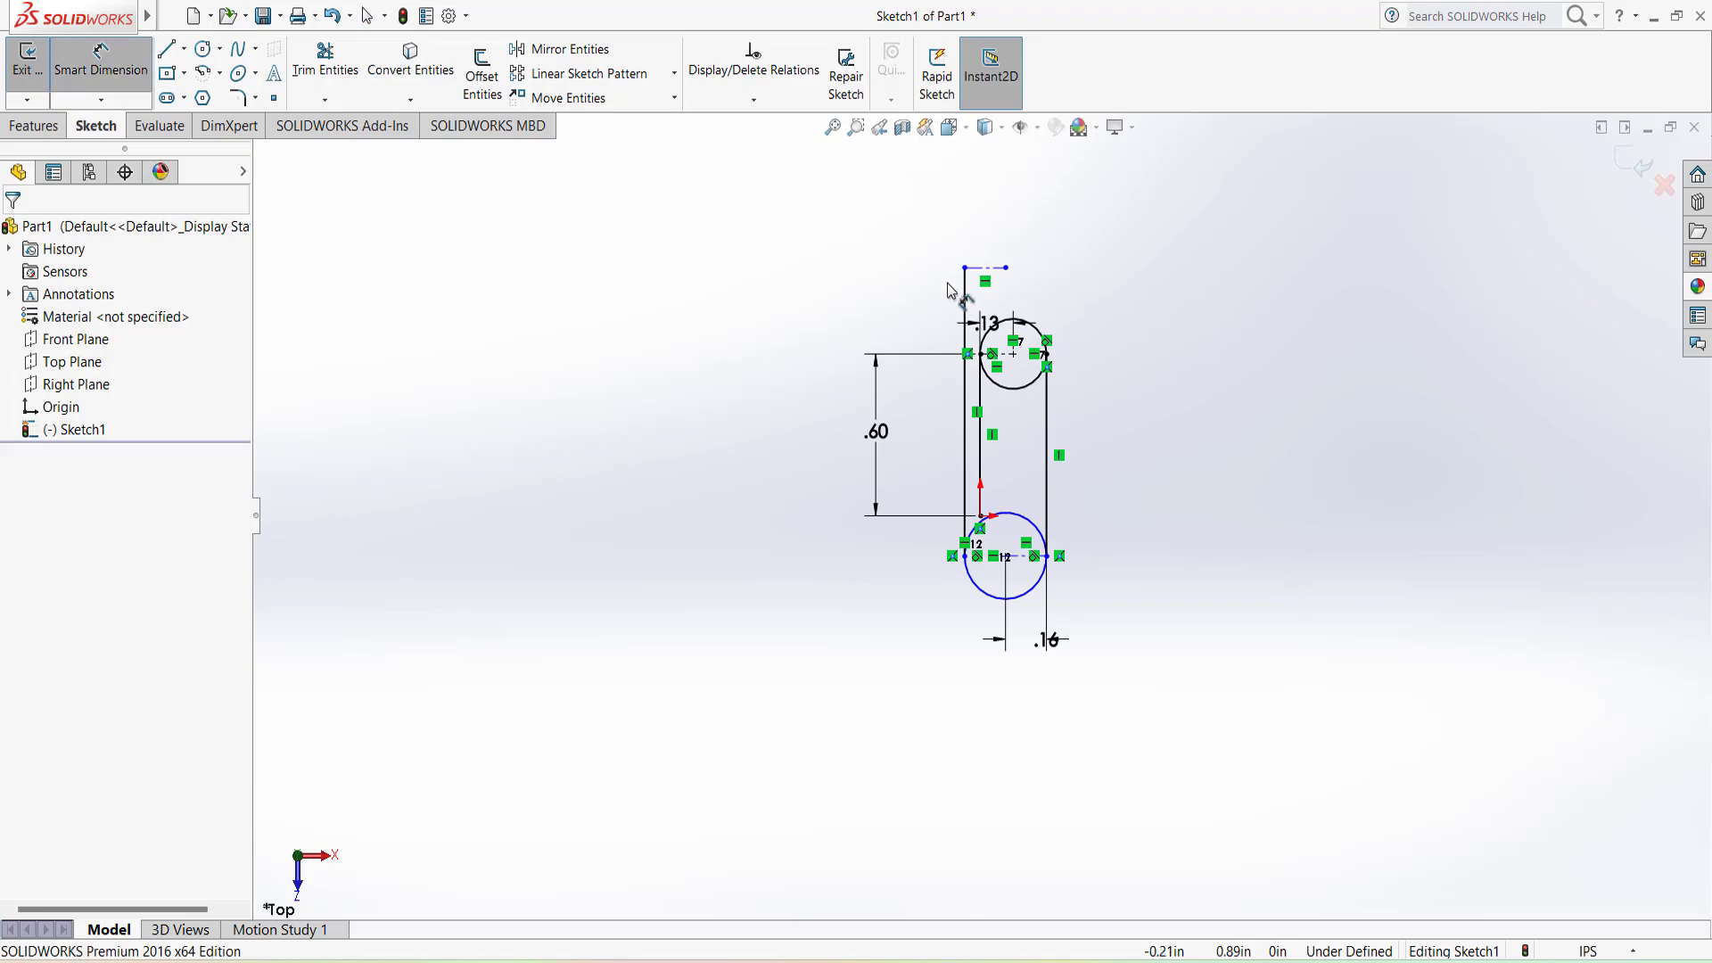
pyautogui.click(1005, 269)
pyautogui.click(1009, 608)
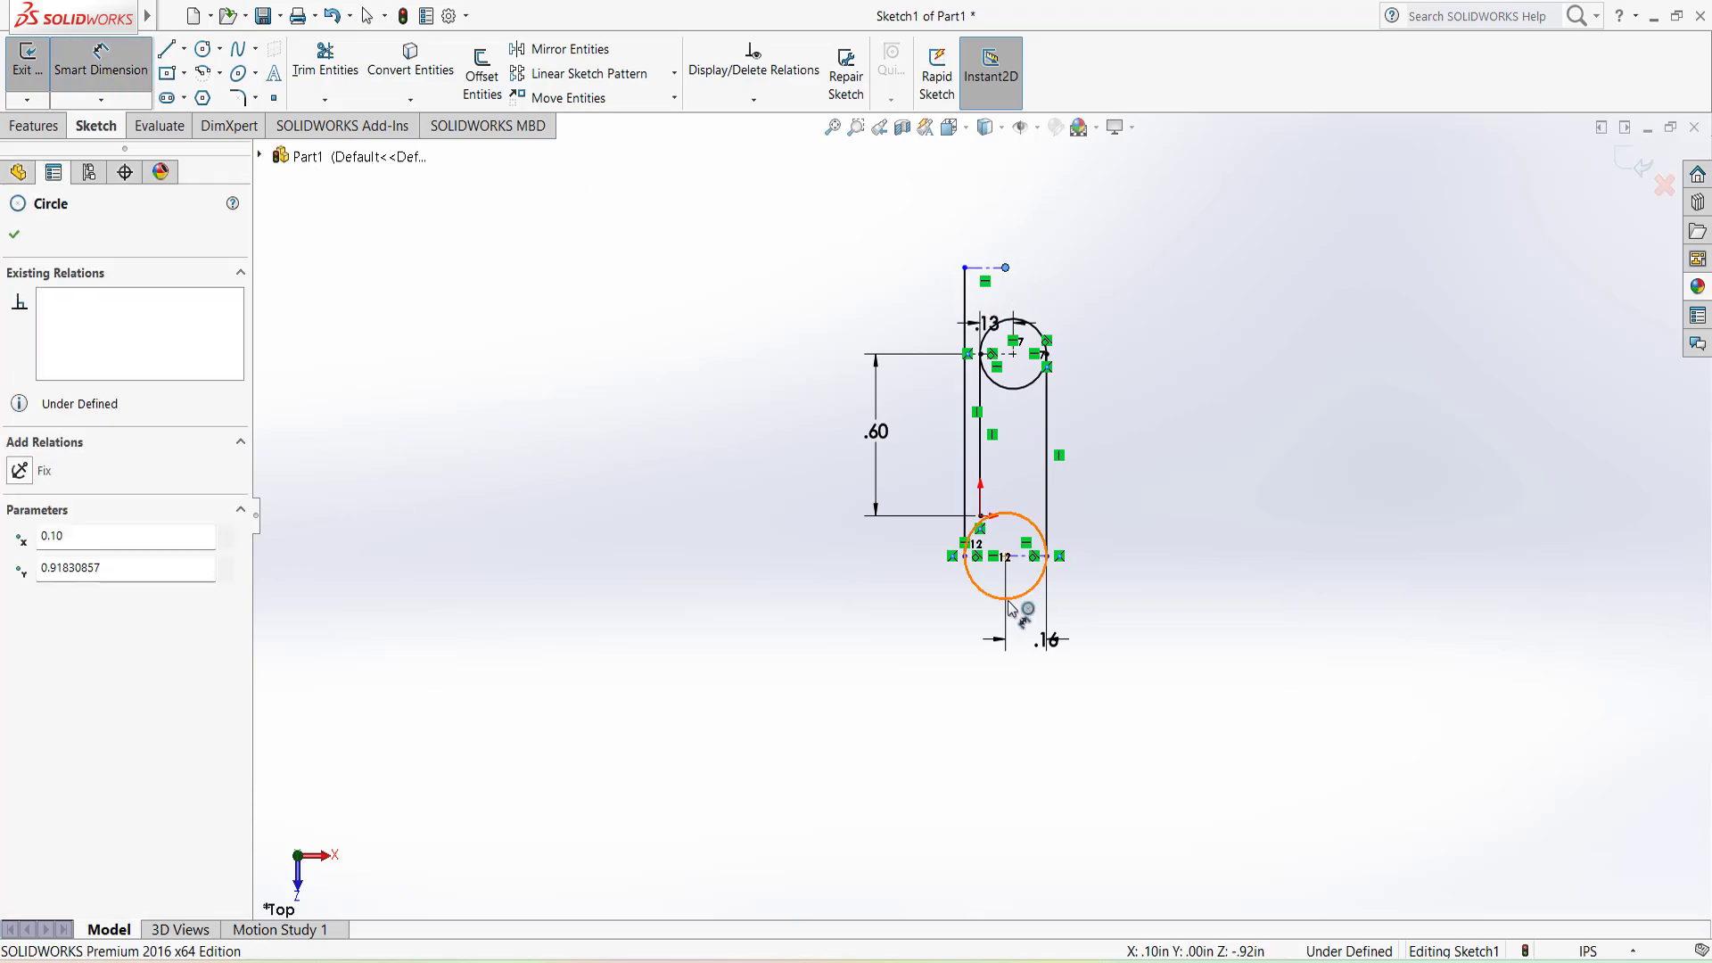
pyautogui.click(780, 600)
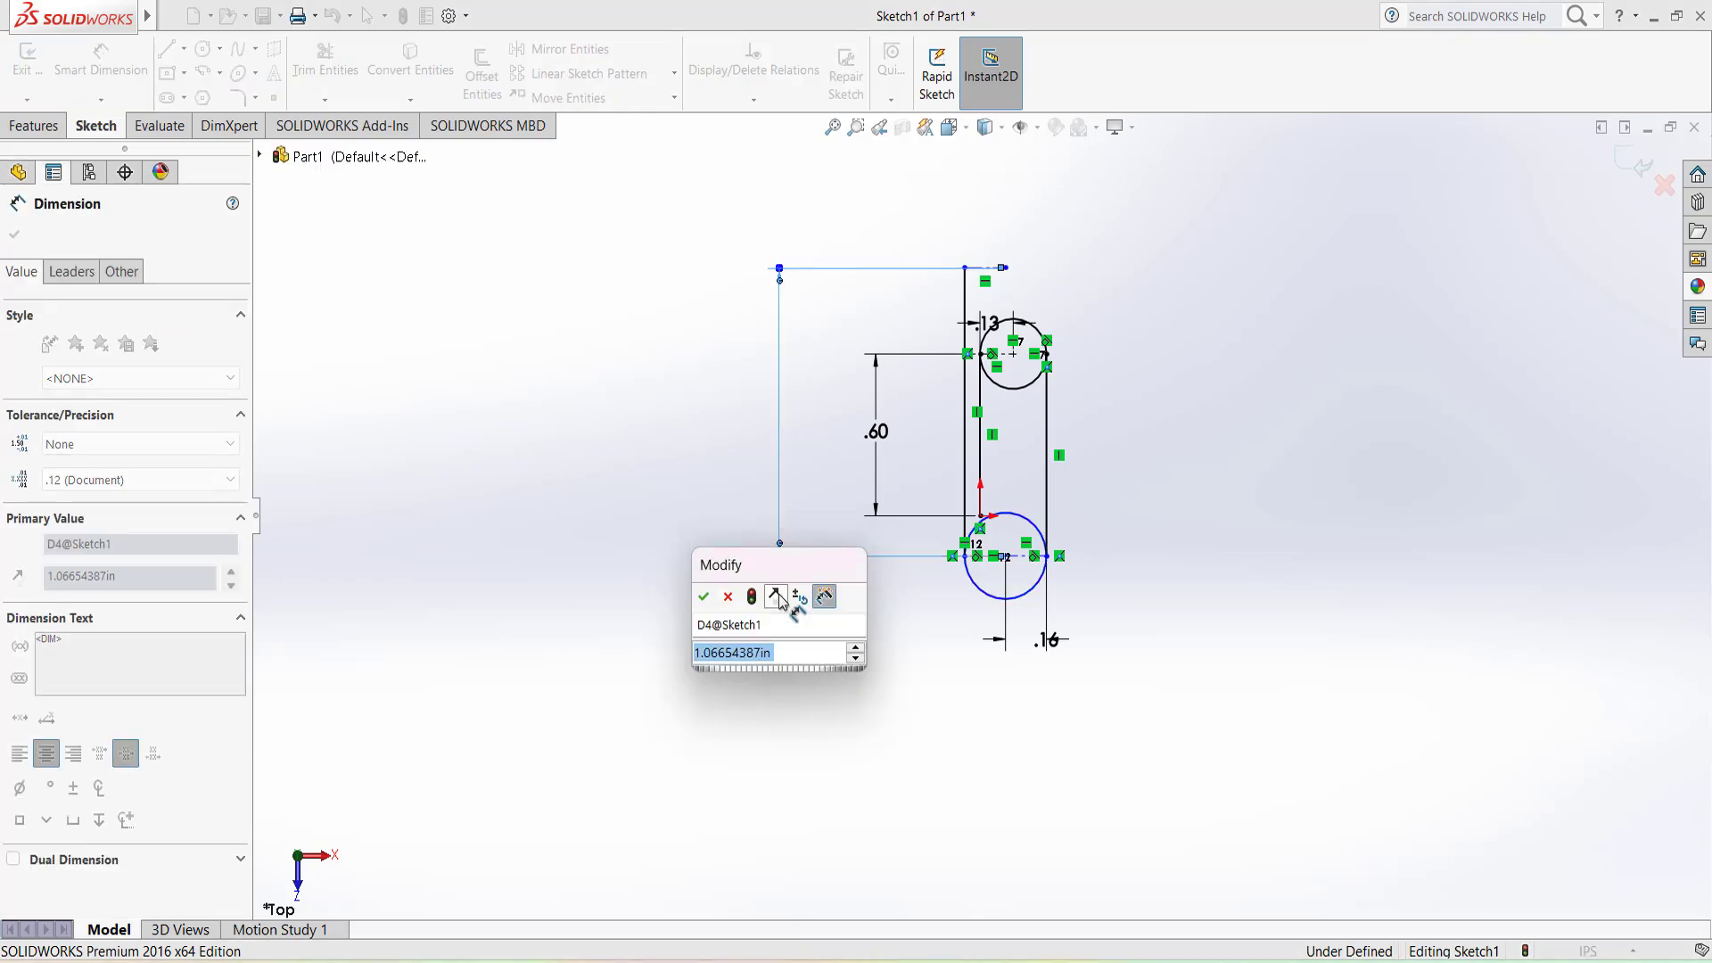
pyautogui.write('1.3')
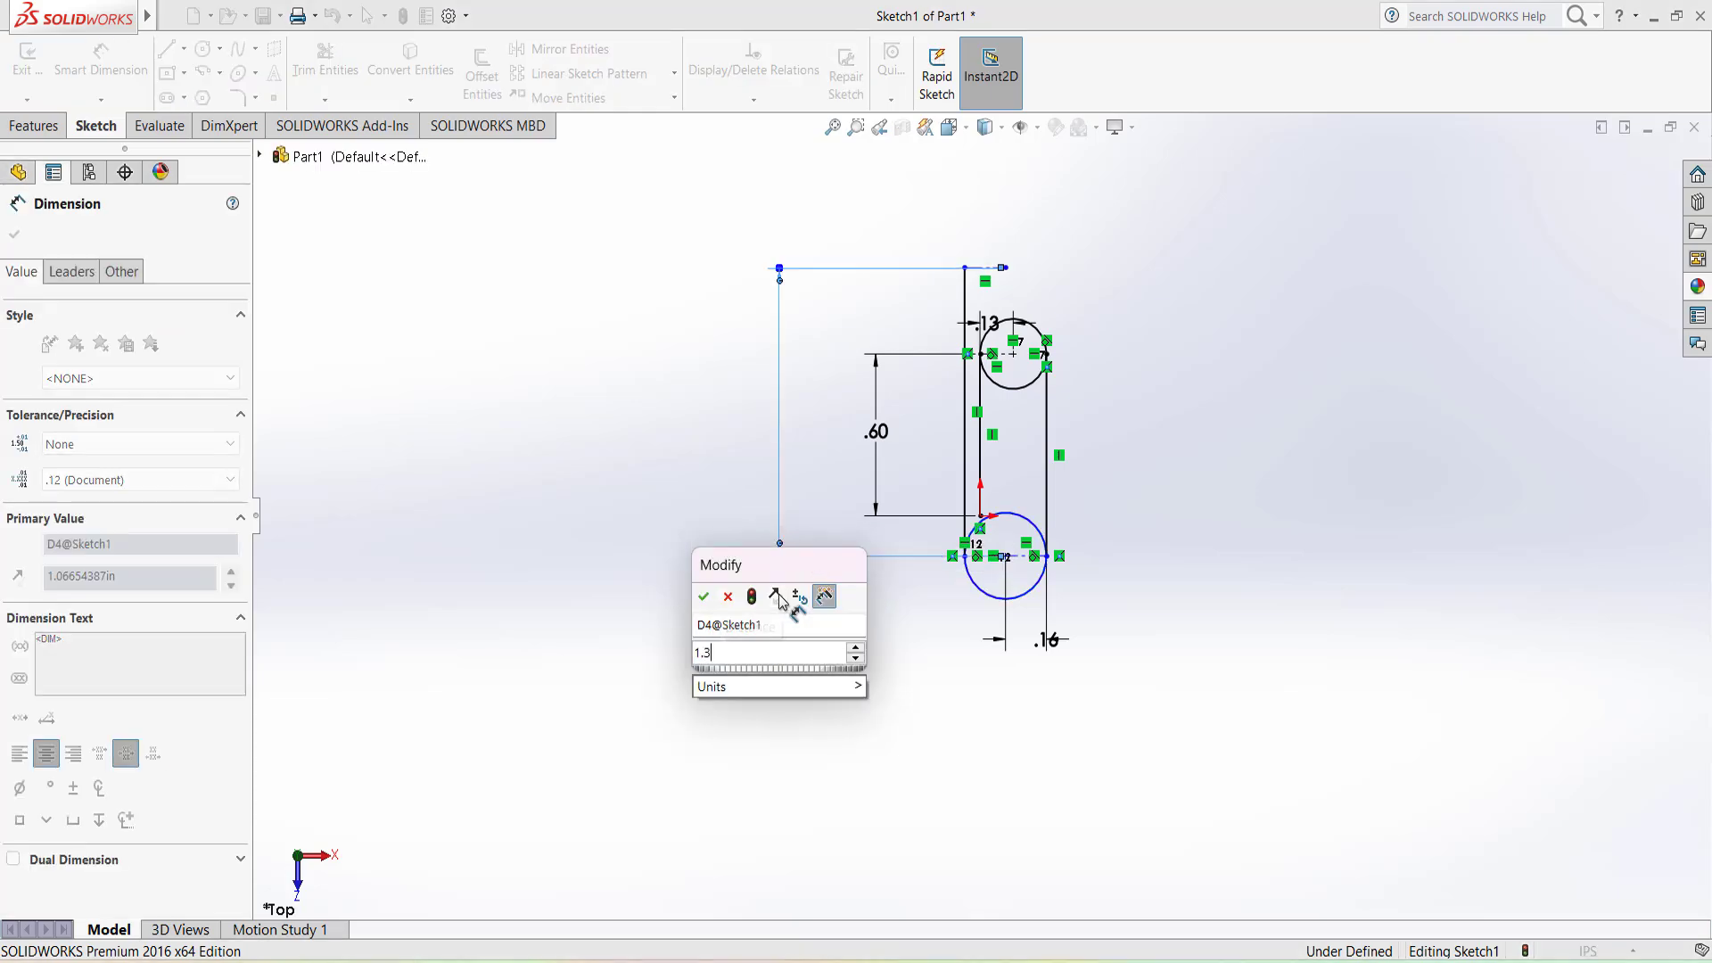
pyautogui.click(703, 595)
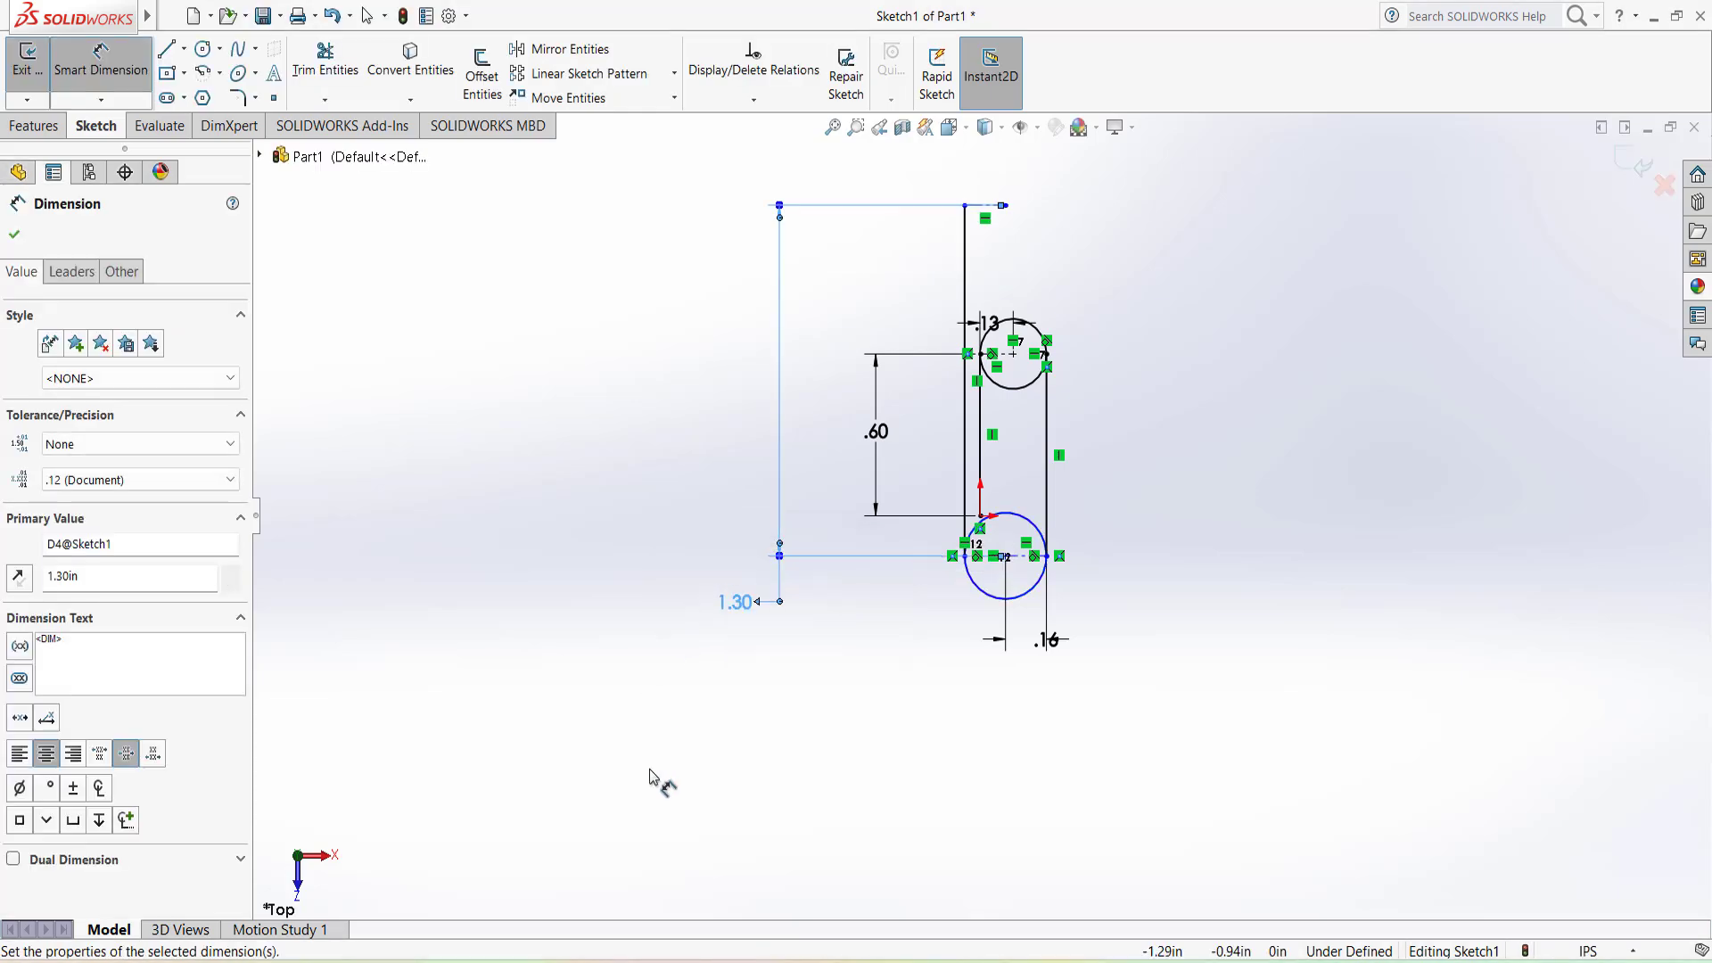
pyautogui.press('Escape')
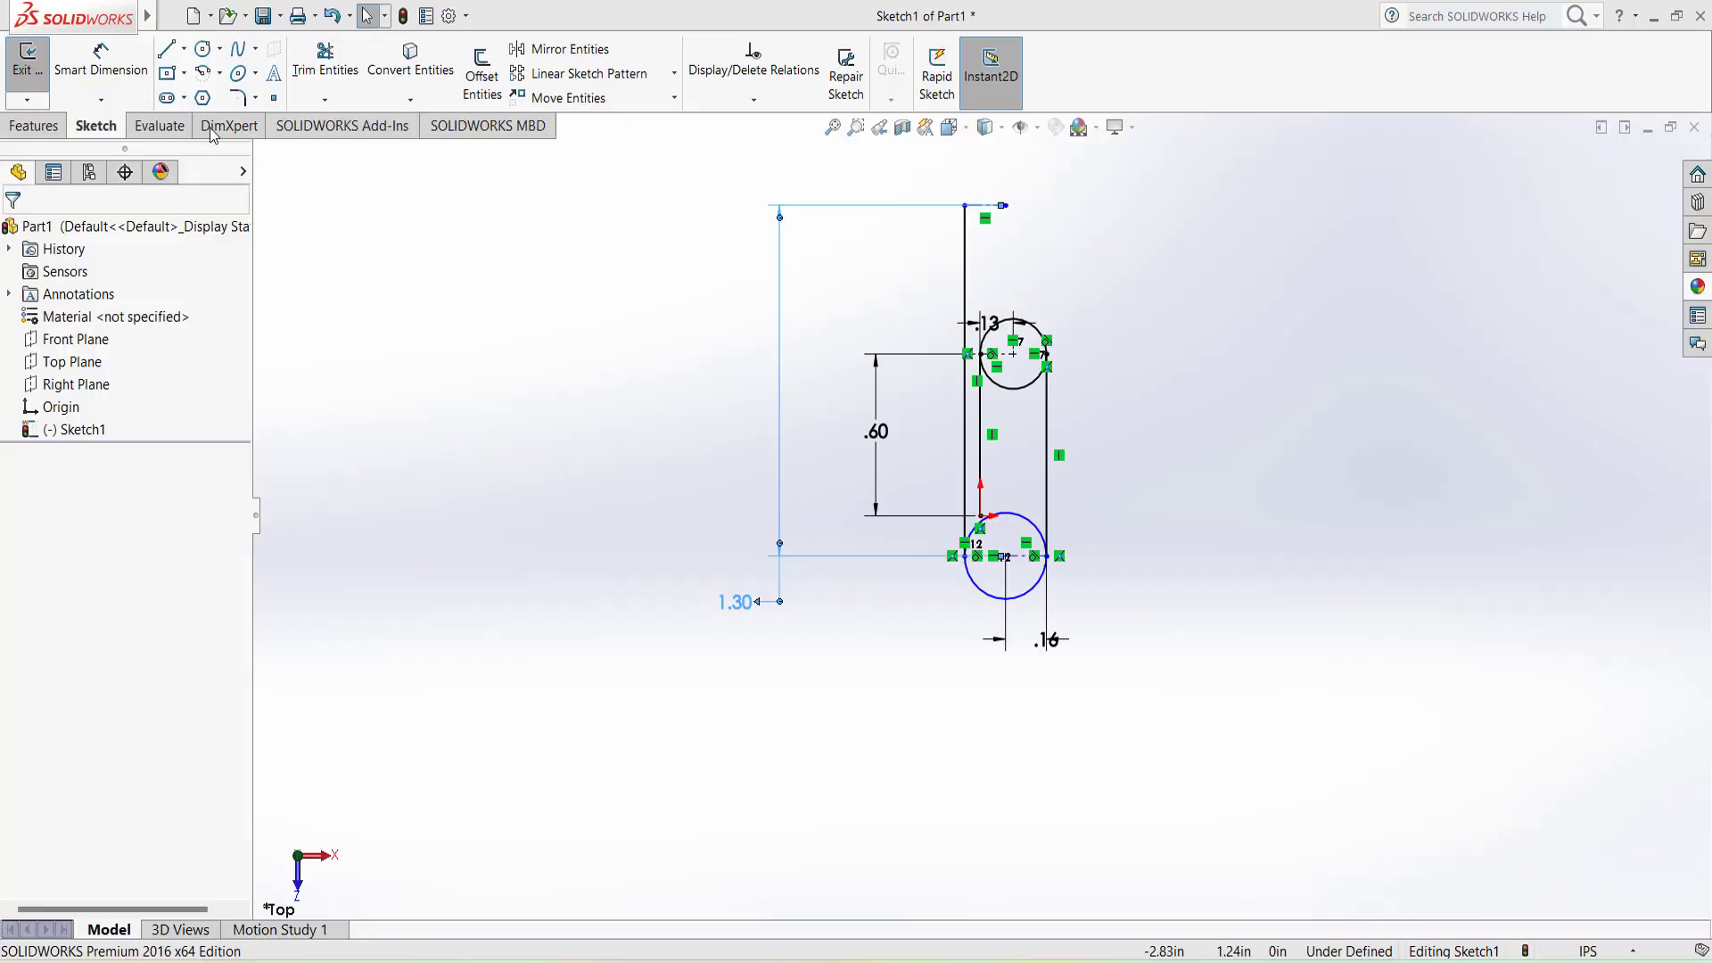
# Draw a circle centred on the top centerline's right end, passing through the long left vertical line's upper end.
pyautogui.click(203, 54)
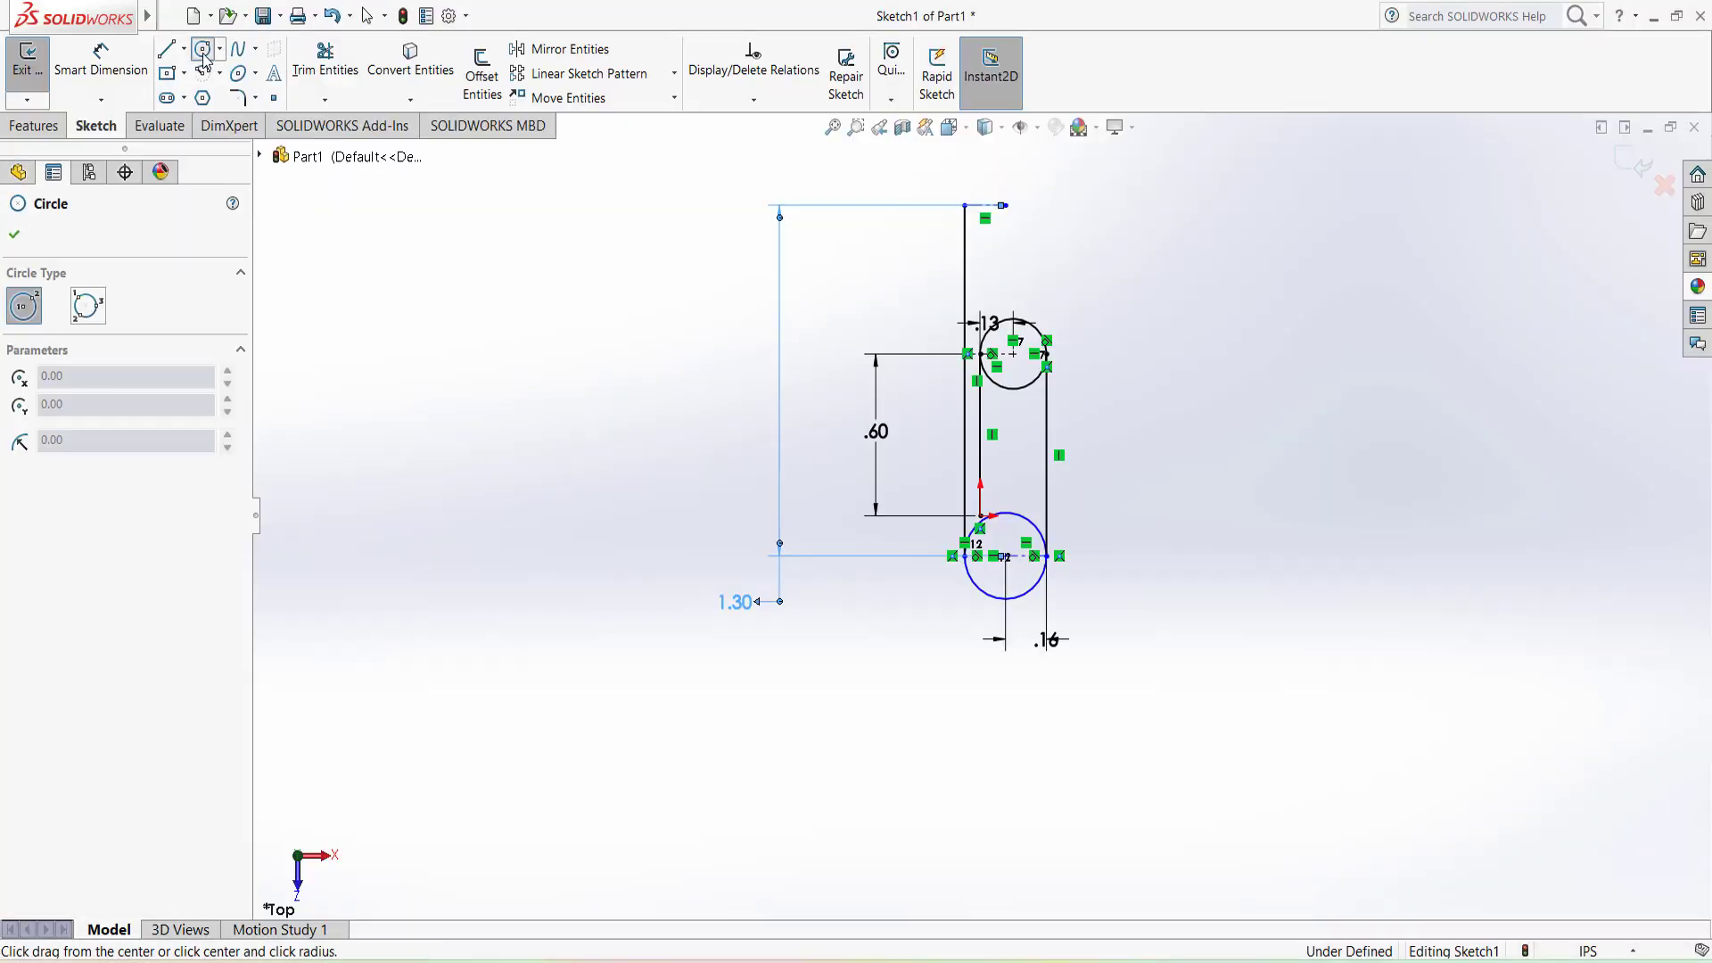
pyautogui.click(1004, 205)
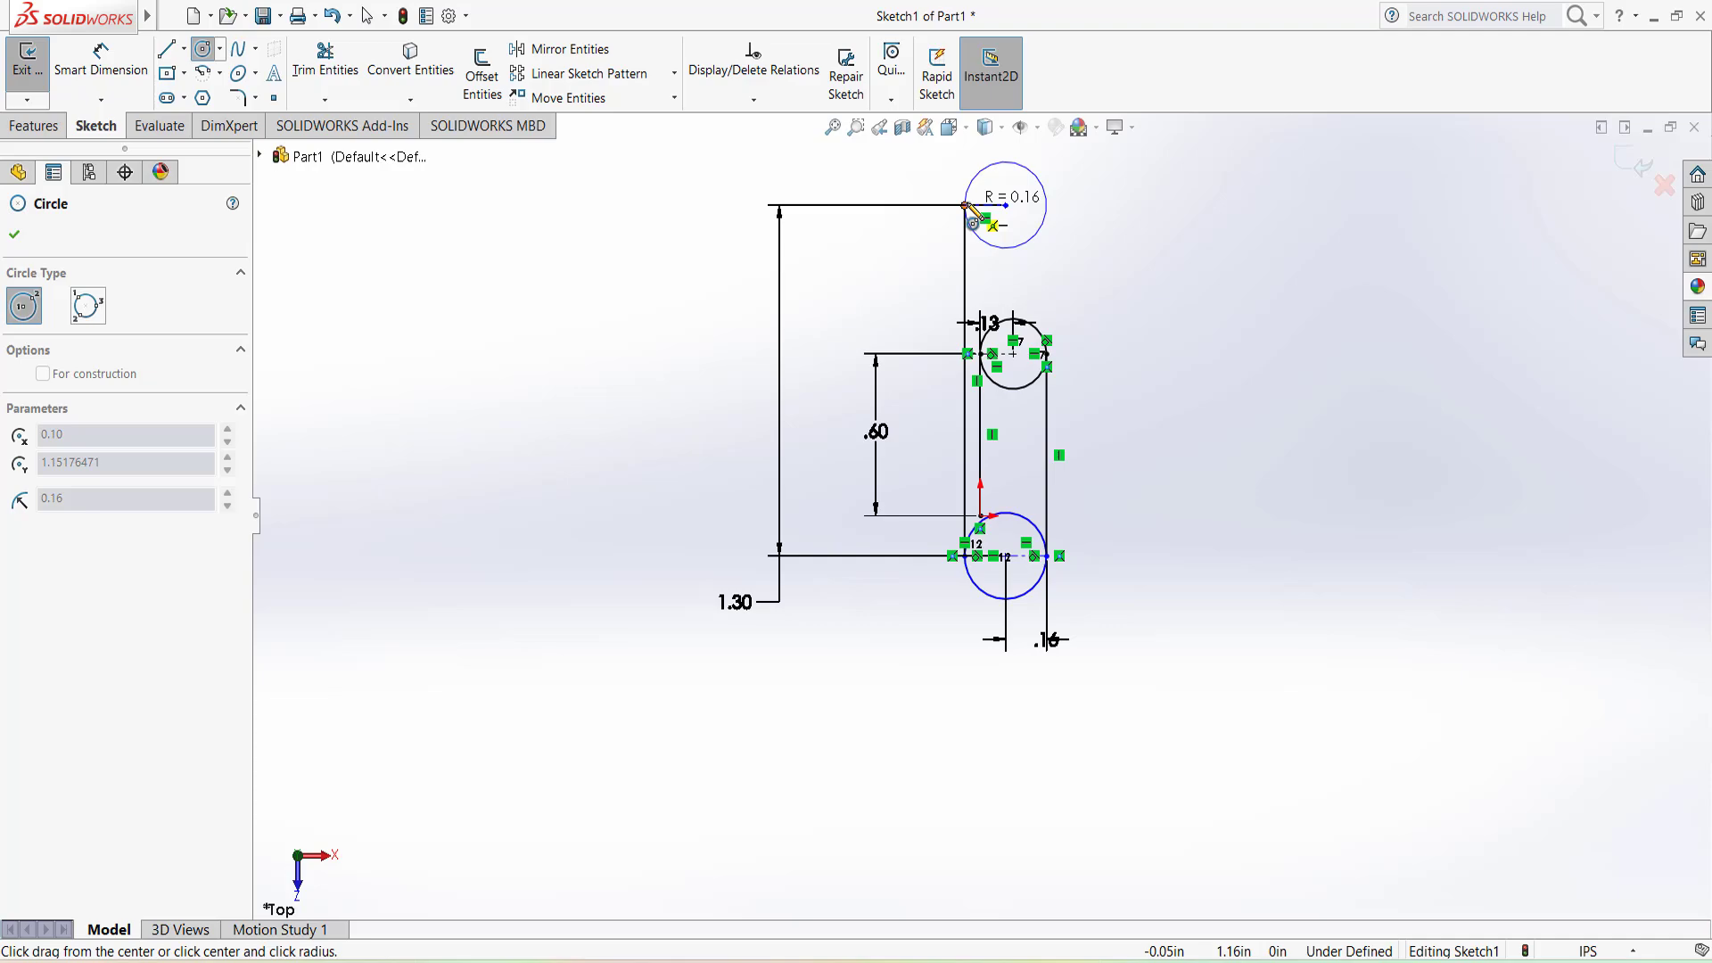
pyautogui.click(971, 211)
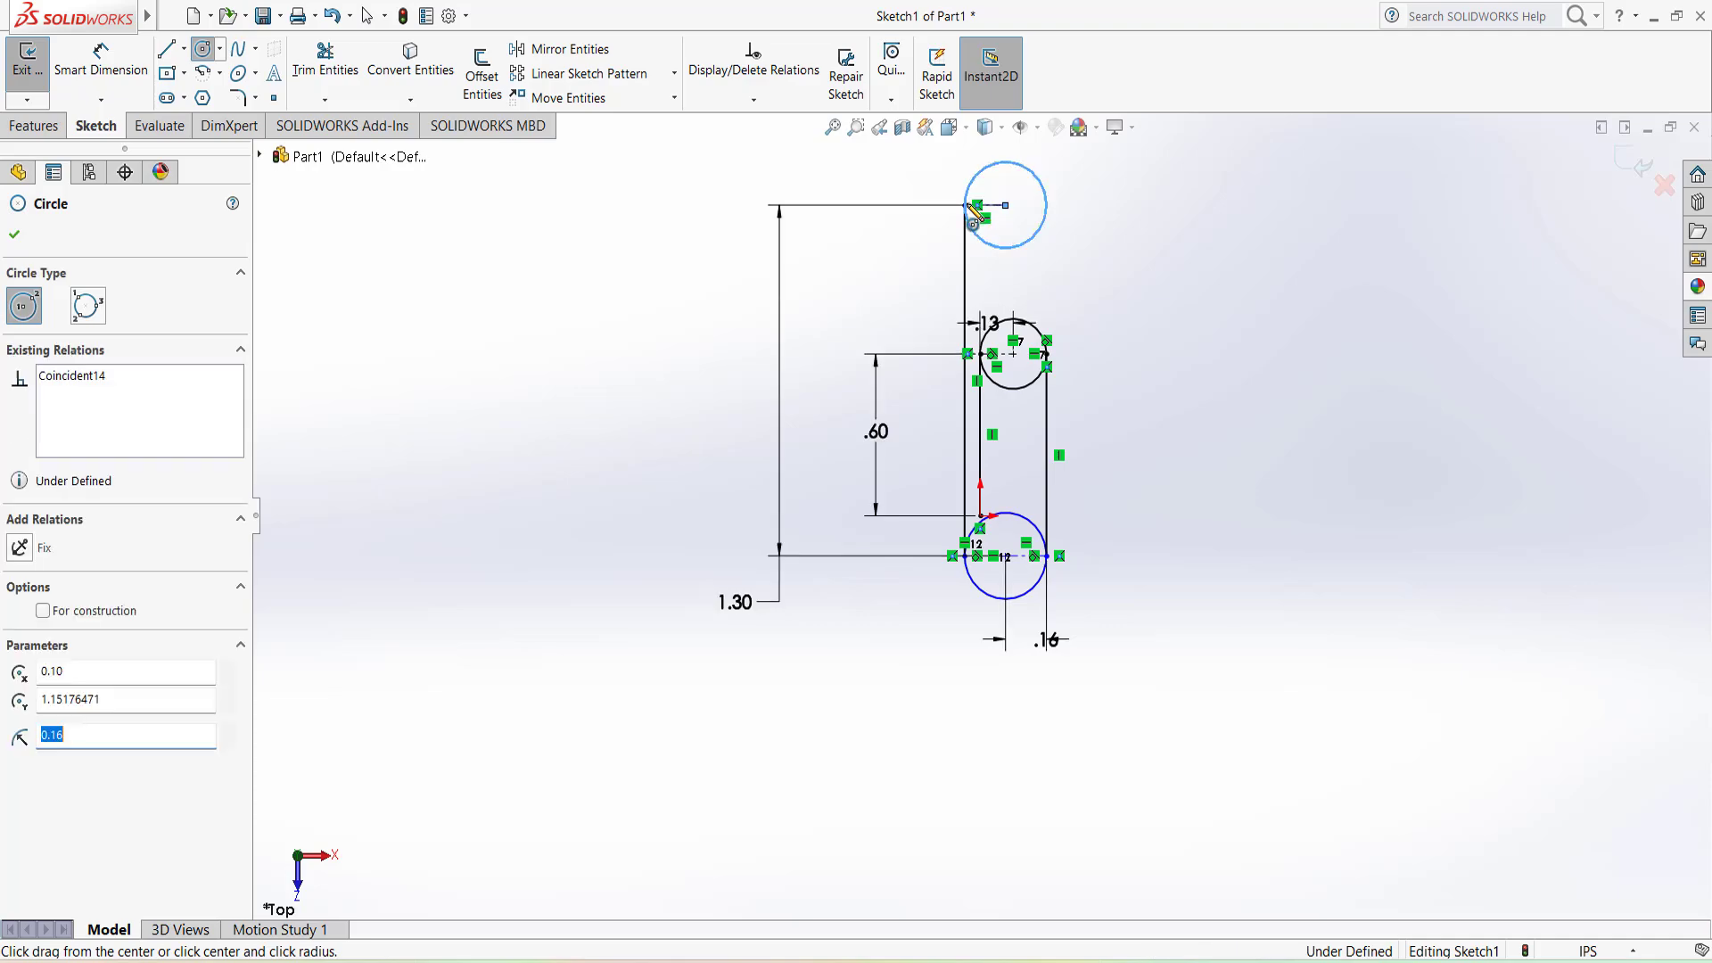
# Try adding a diameter dimension to the top circle at its drawn size, and undo it.
pyautogui.moveTo(973, 219); pyautogui.dragTo(973, 254, button='right')
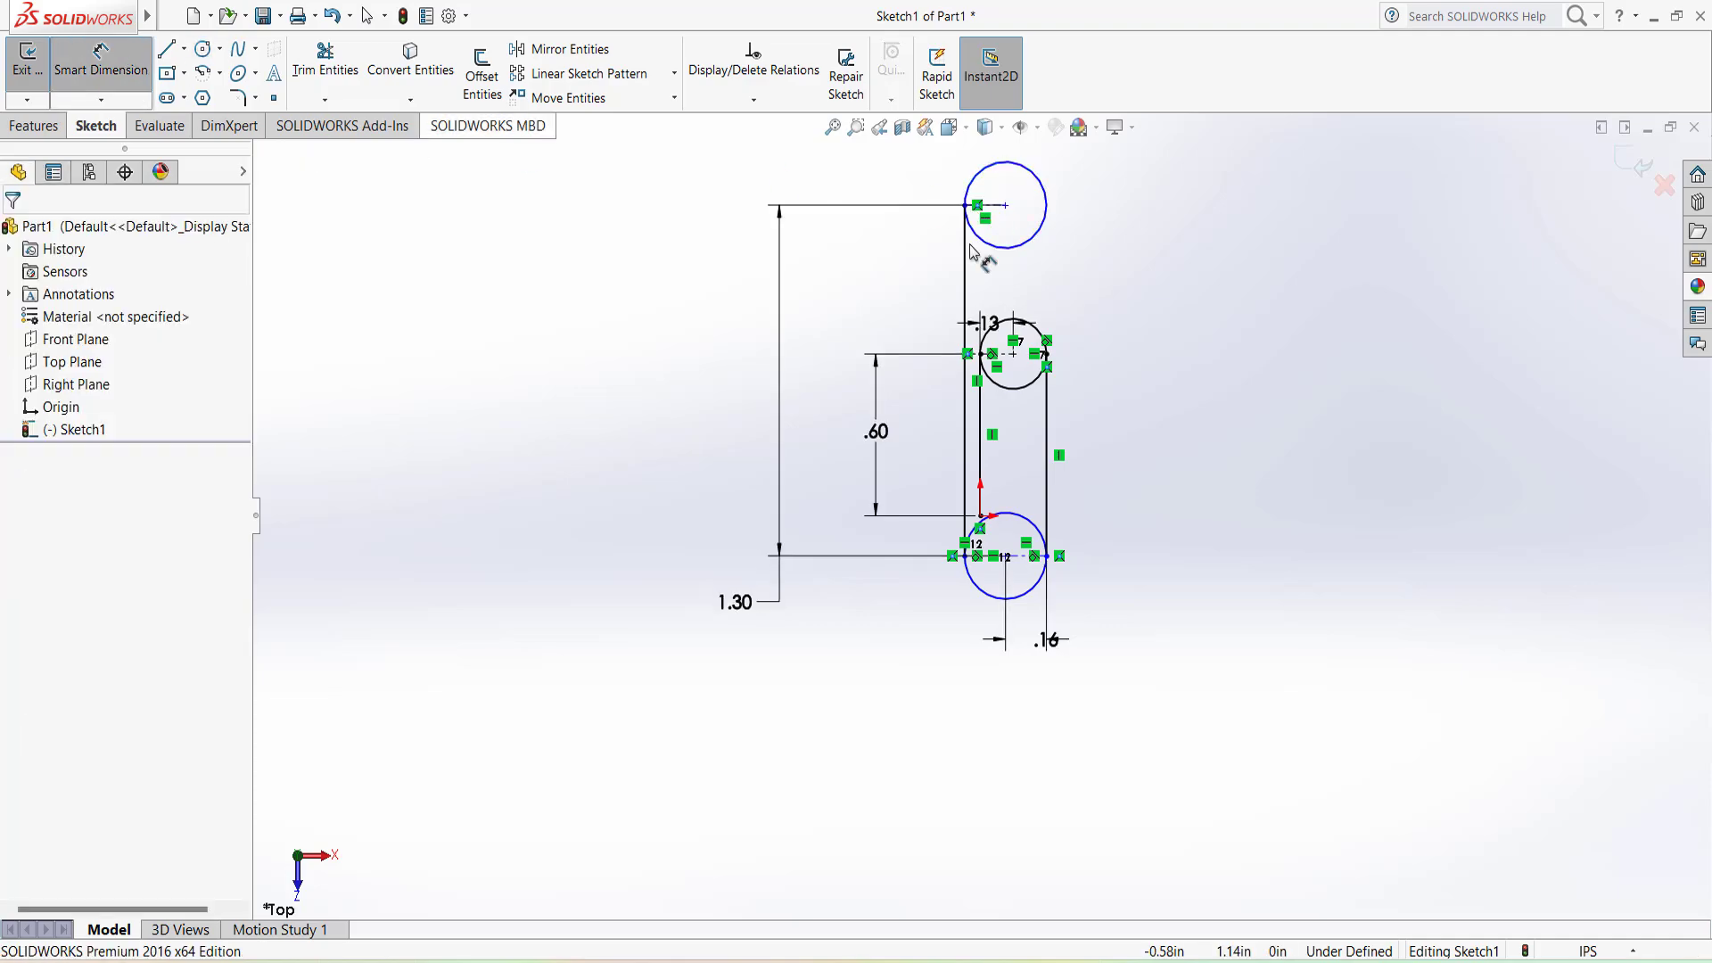
pyautogui.click(1047, 204)
pyautogui.click(1237, 230)
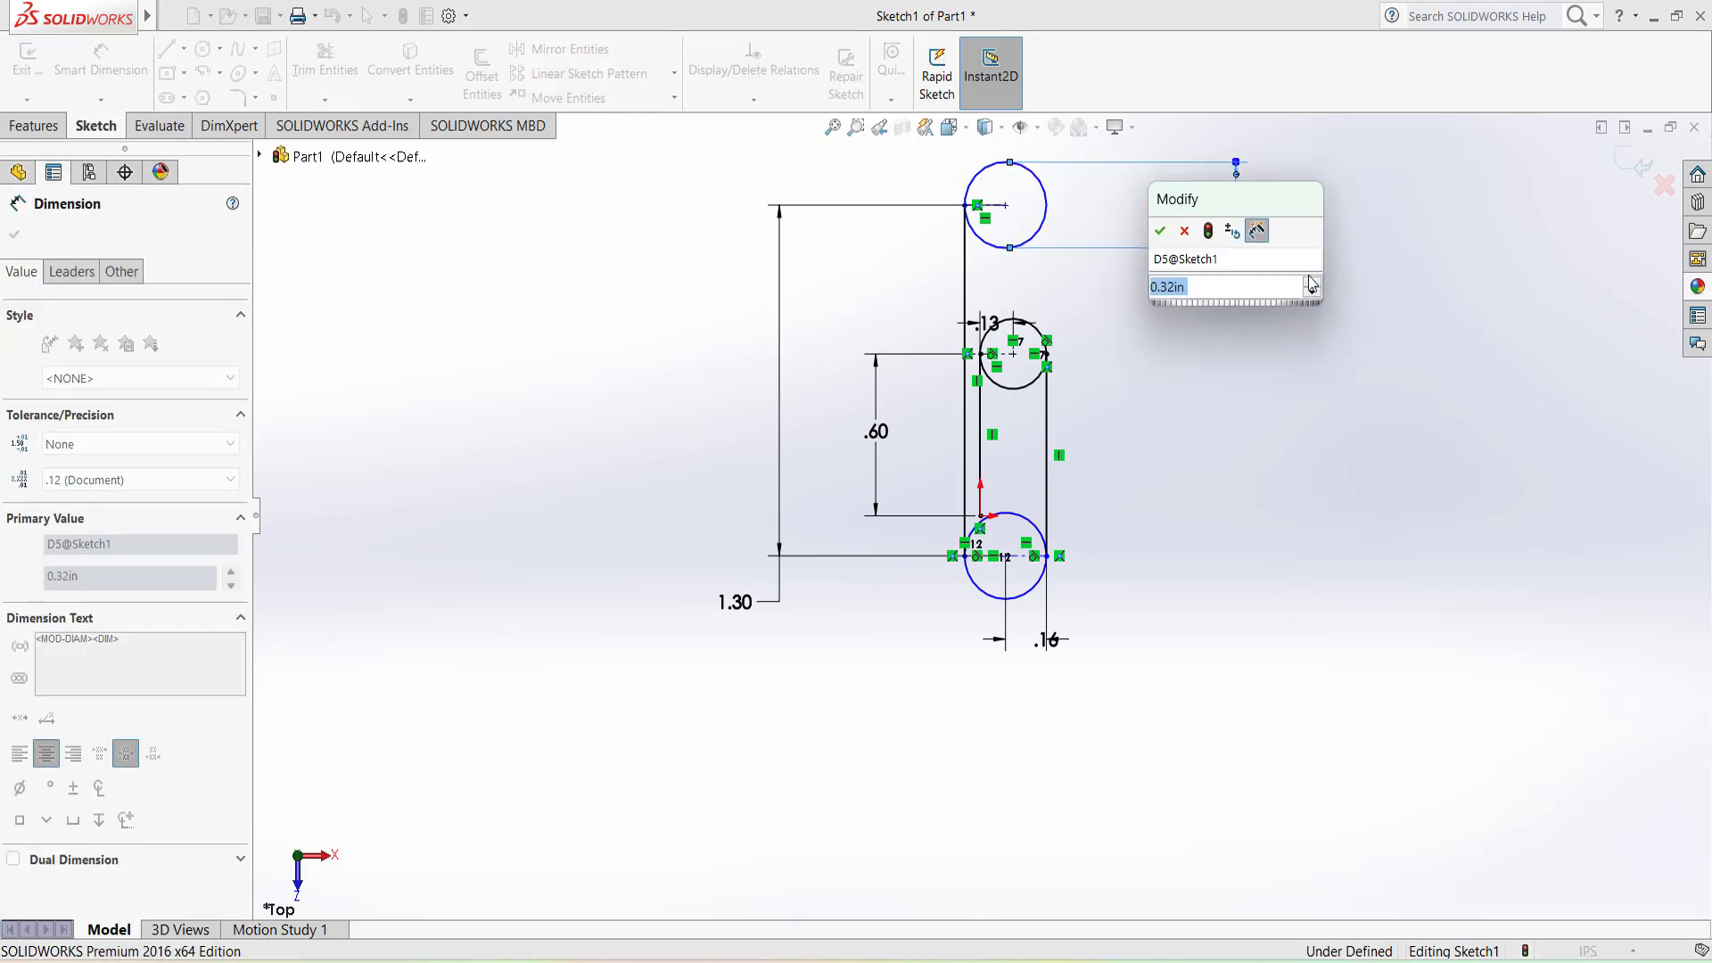
pyautogui.press('Return')
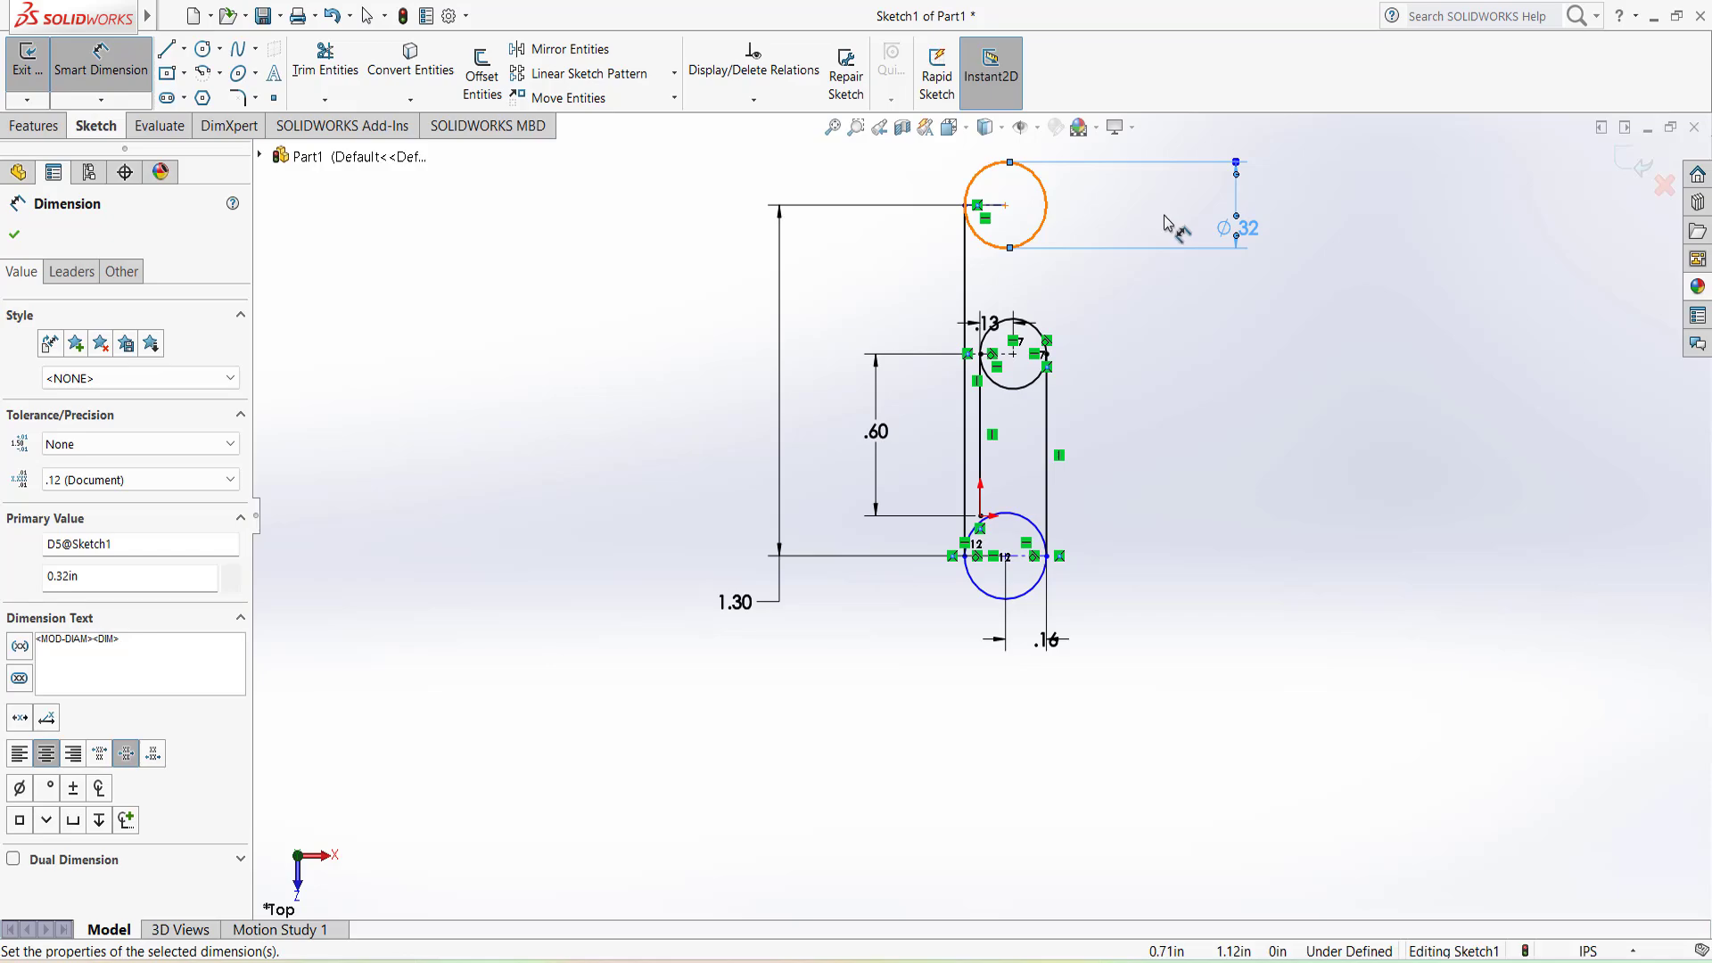
pyautogui.press('Escape')
pyautogui.hotkey('ctrl', 'z')
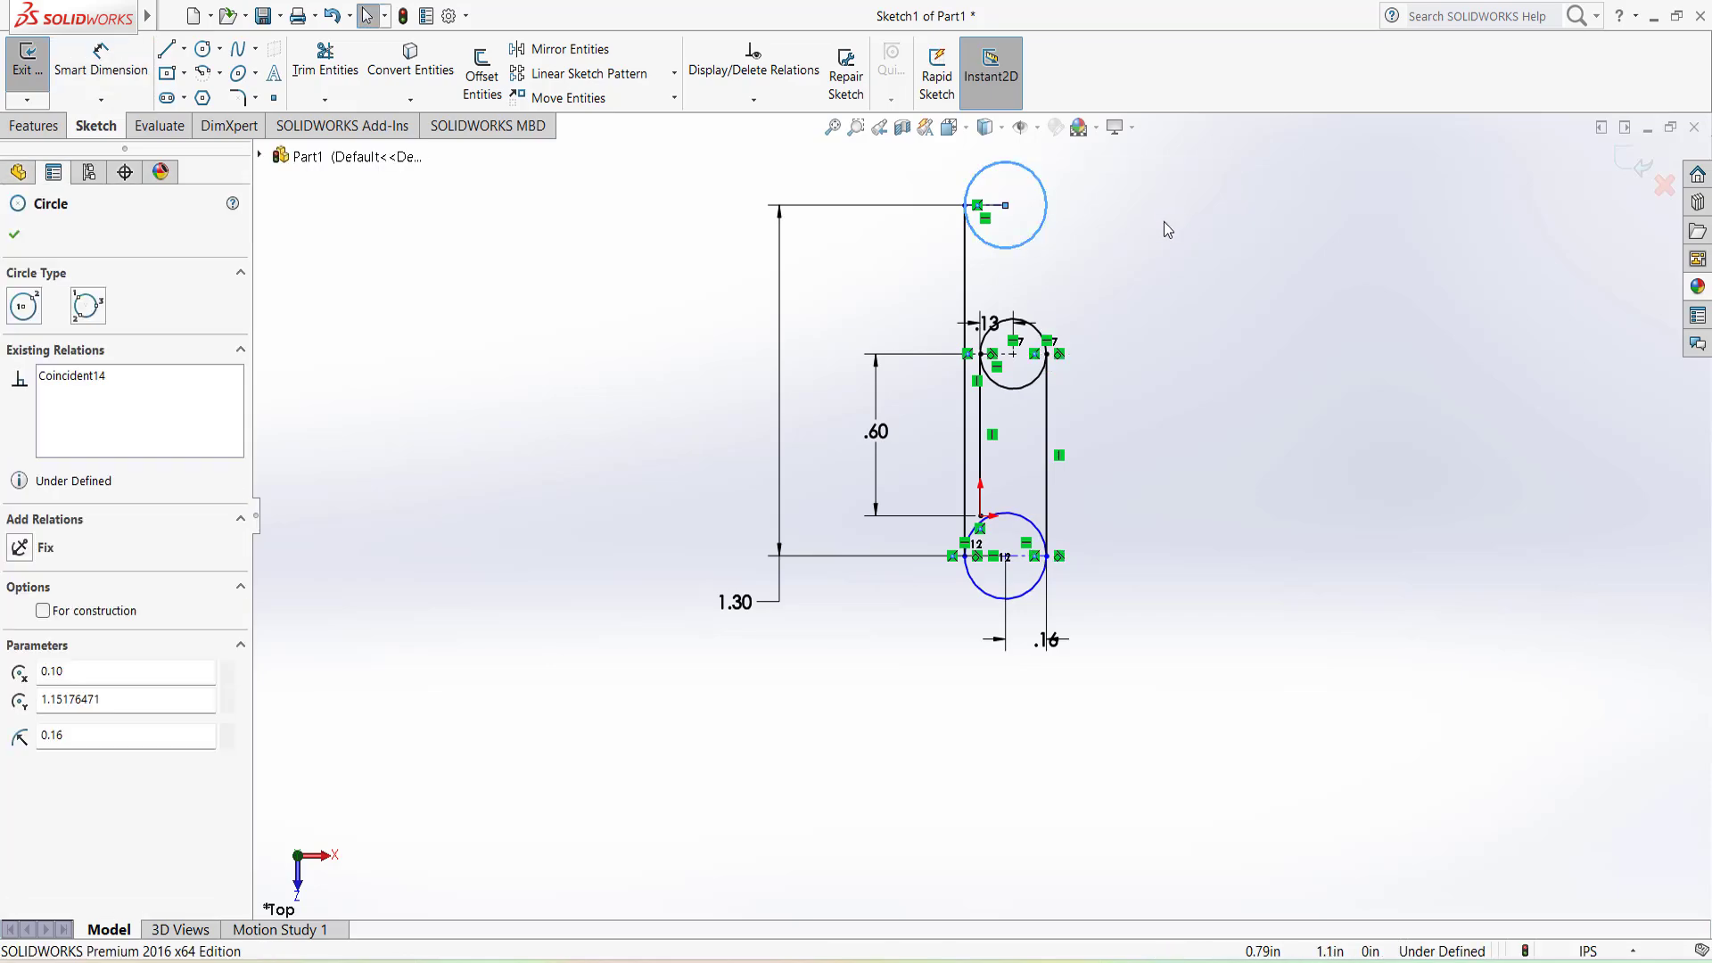
# Dimension the top circle's diameter and set it to 0.38 in.
pyautogui.click(64, 59)
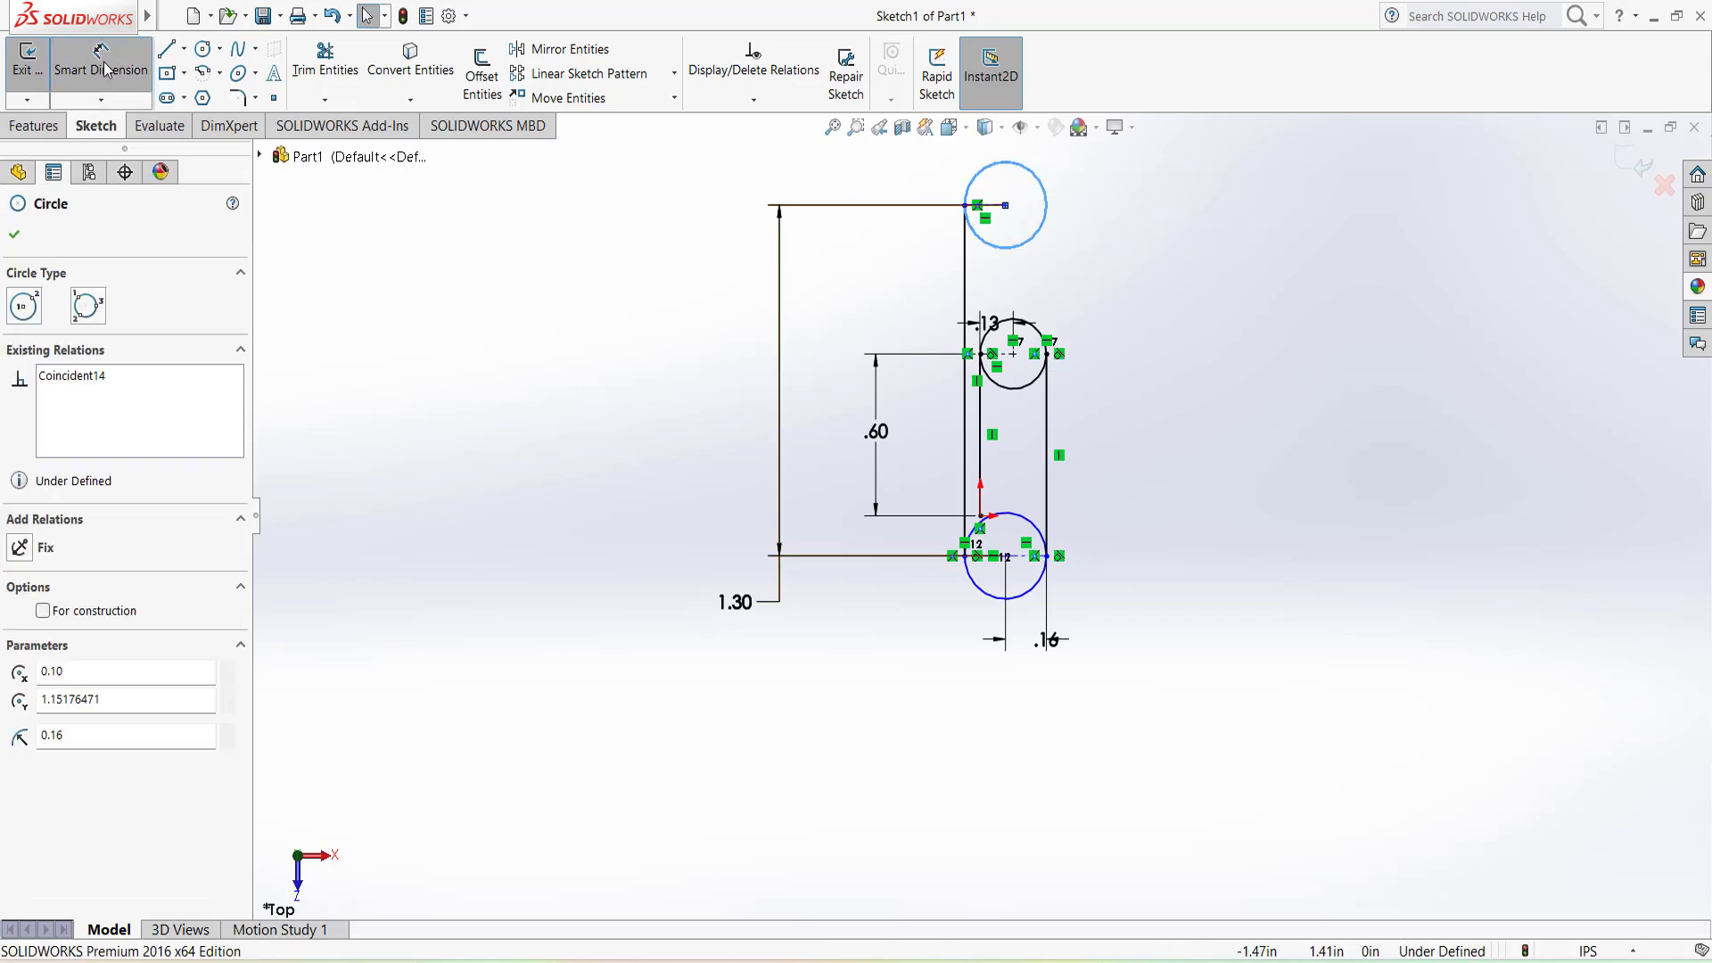
pyautogui.click(1005, 206)
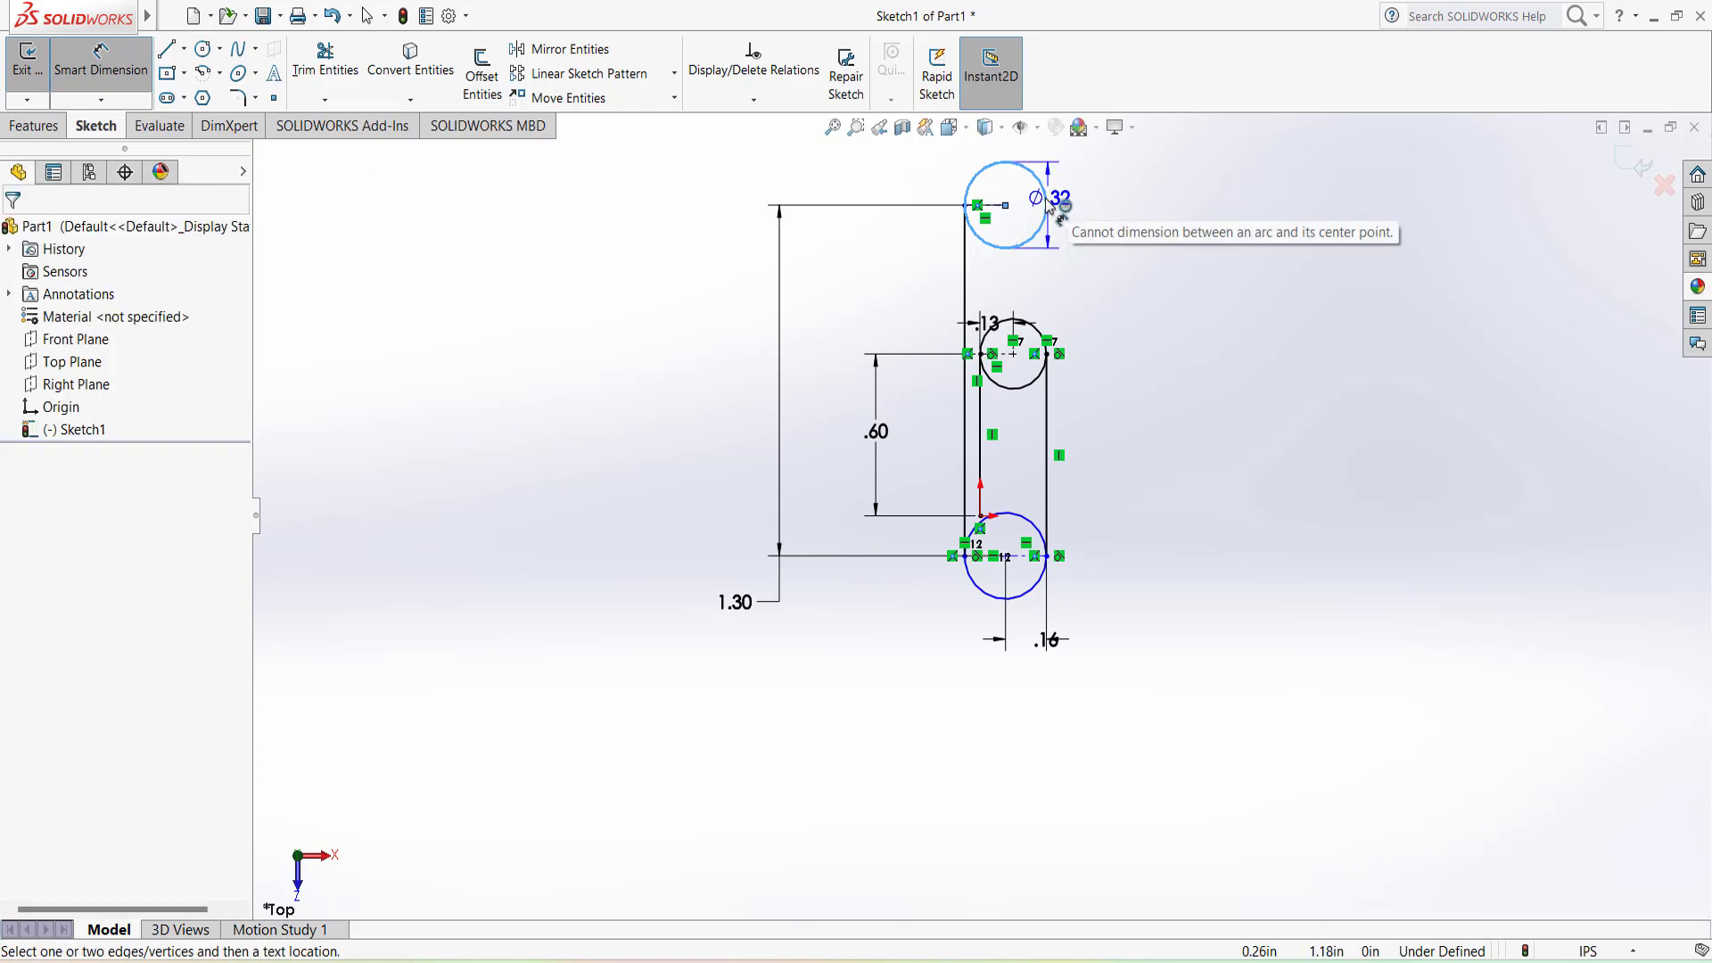
pyautogui.click(1052, 206)
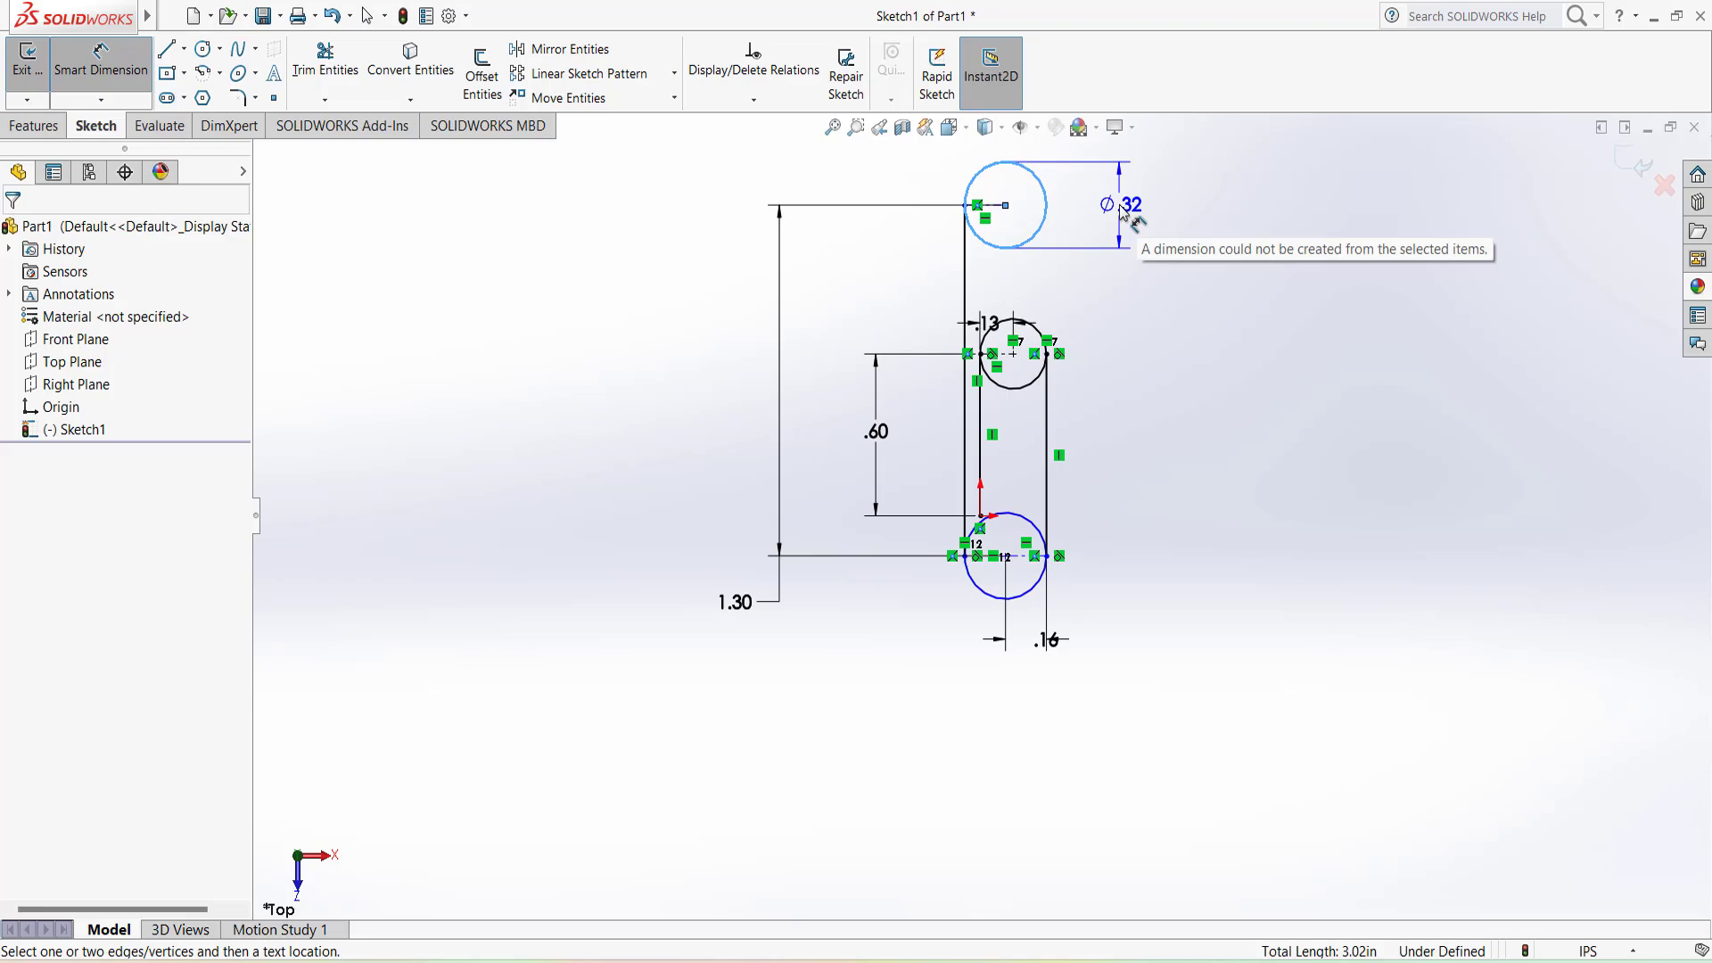
pyautogui.click(1122, 210)
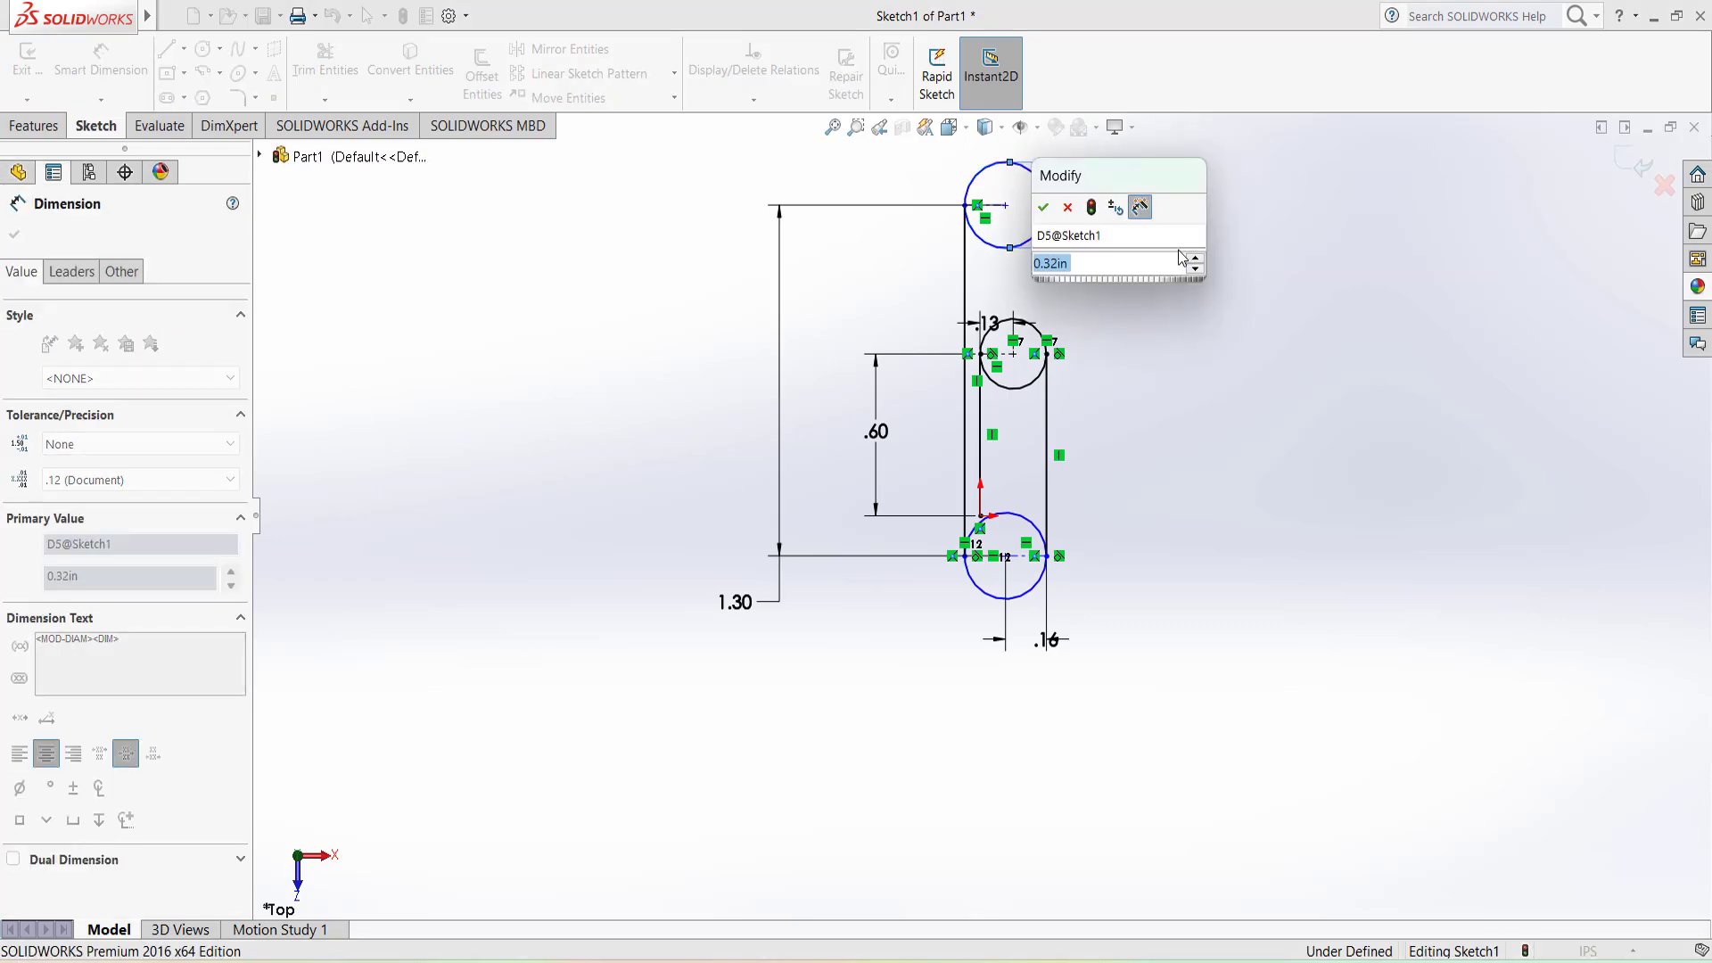
pyautogui.write('0.')
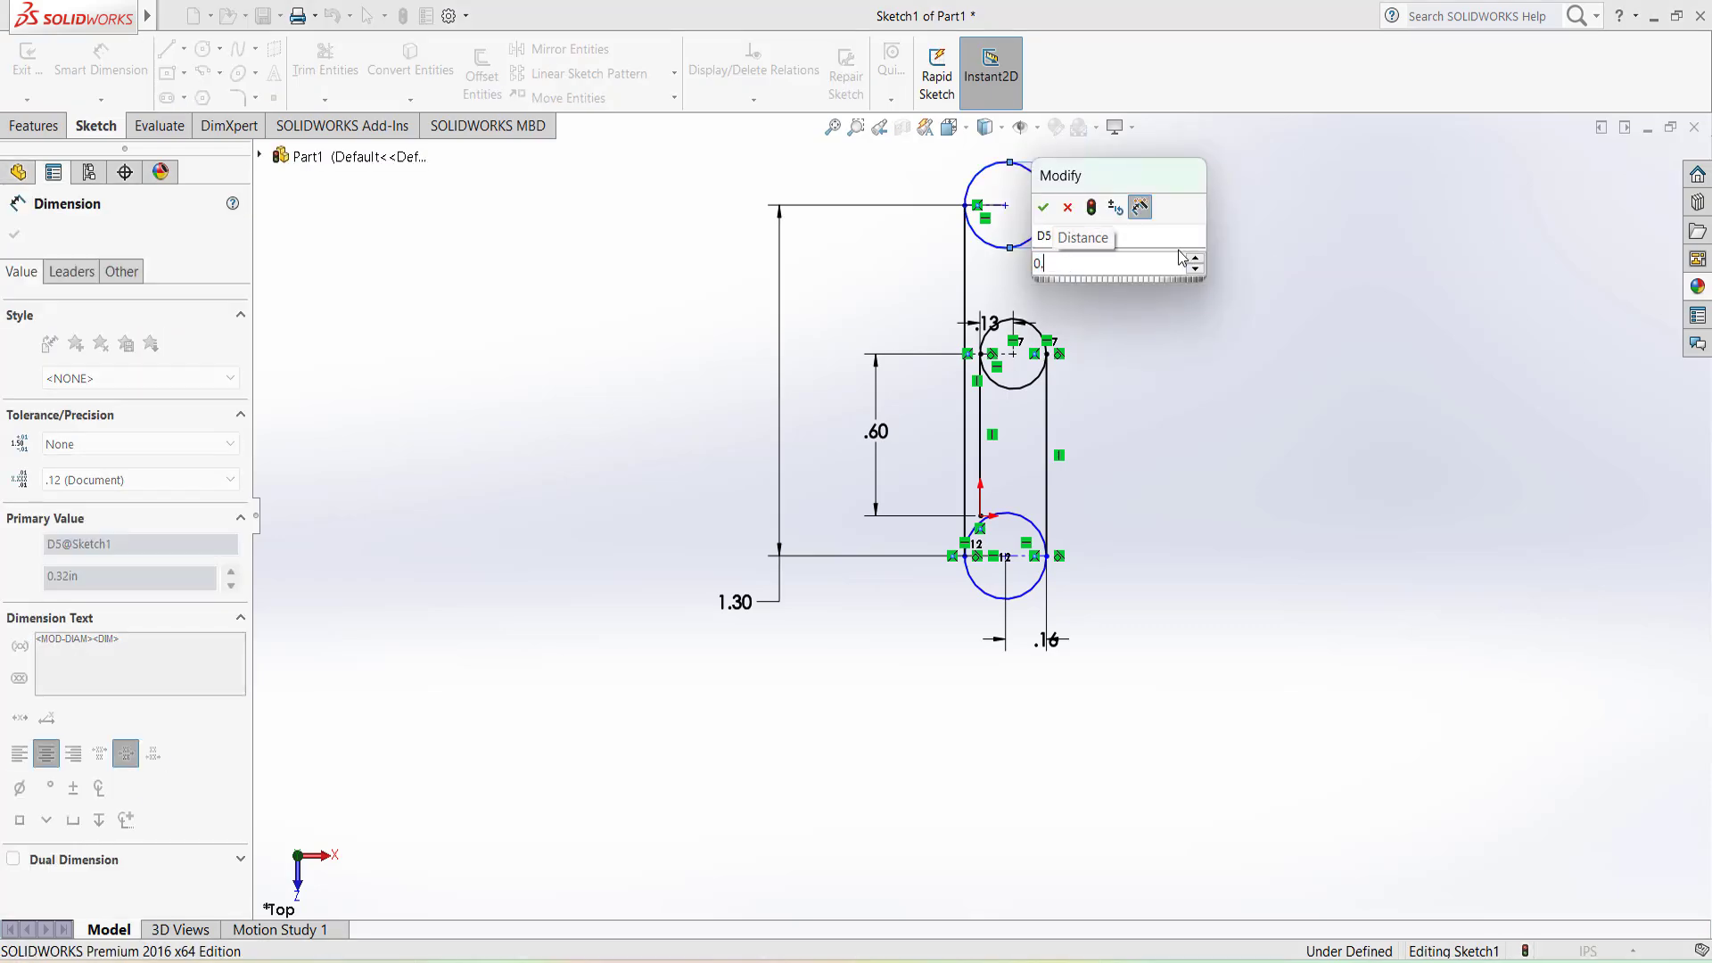
pyautogui.write('38')
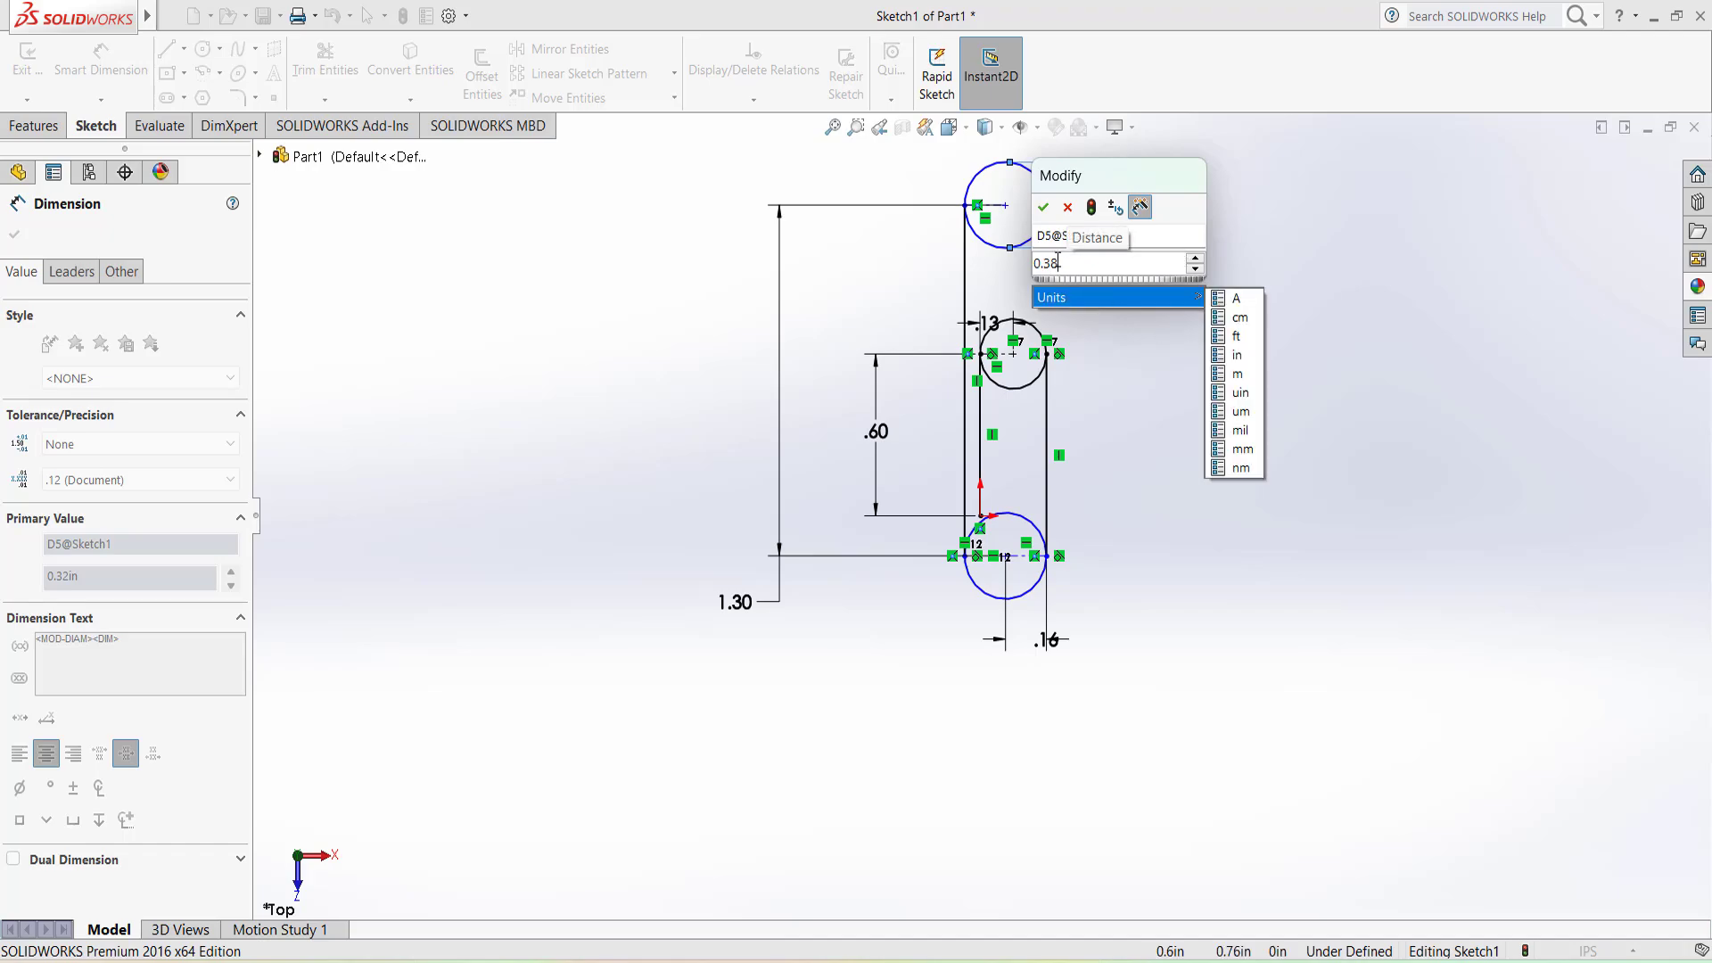
pyautogui.click(1041, 211)
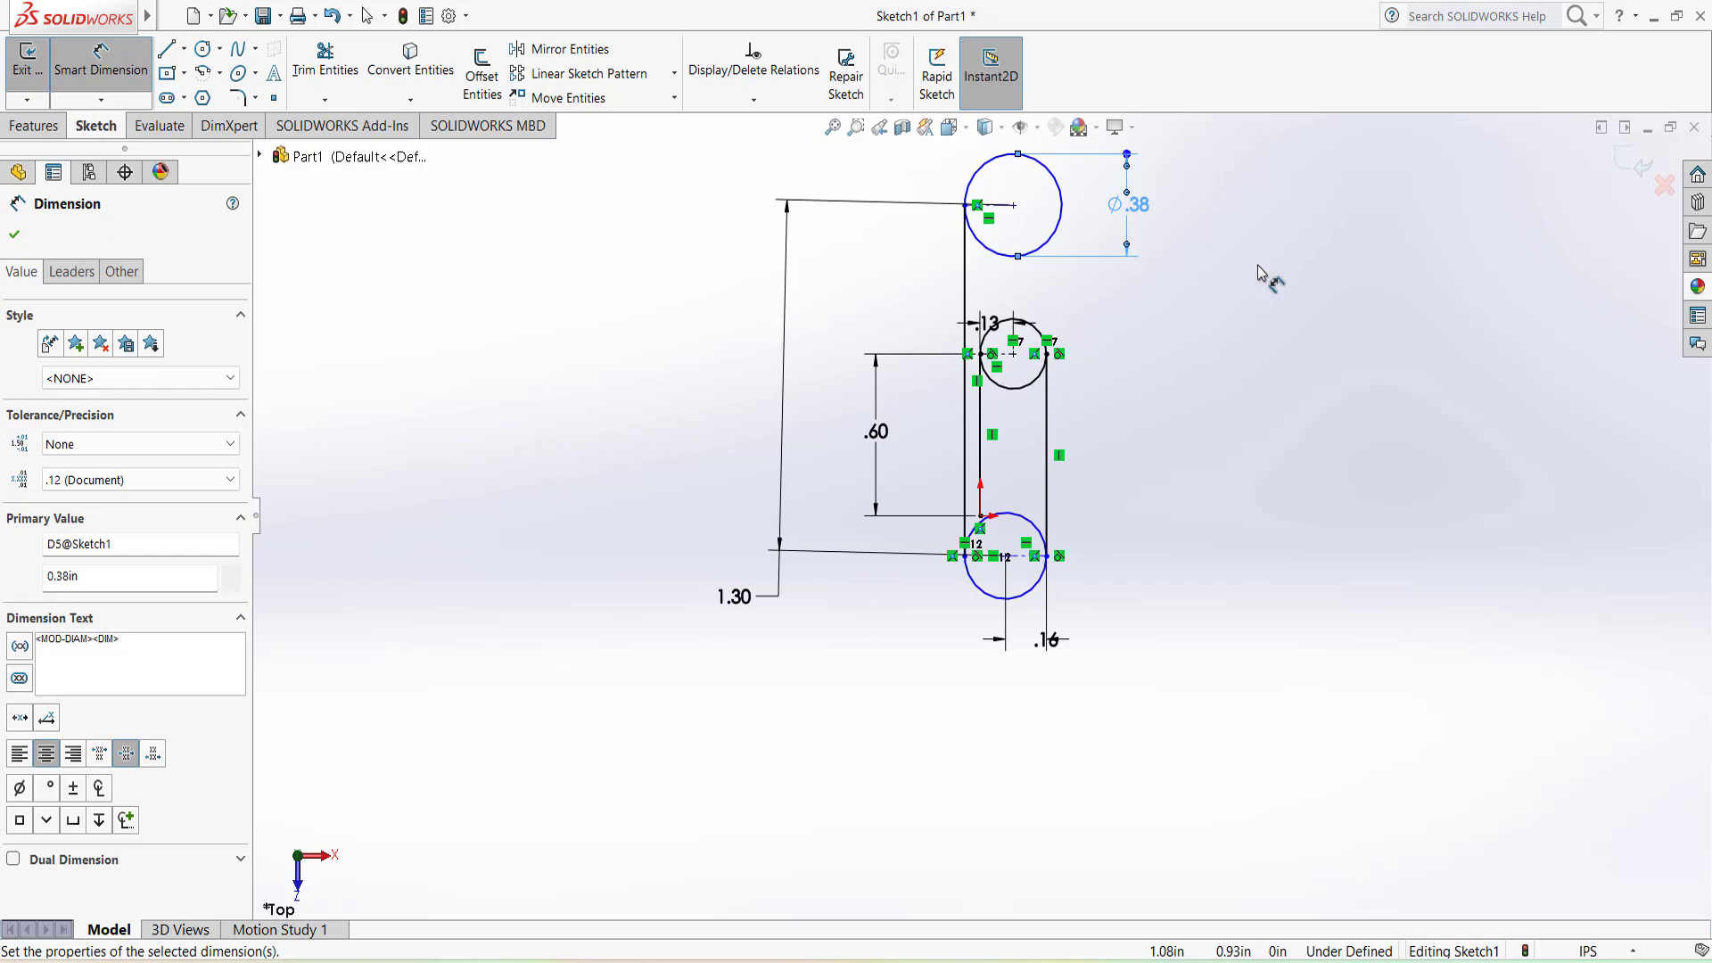
# Draw a vertical line from the top circle's right quadrant point down to the level of the origin.
pyautogui.click(166, 48)
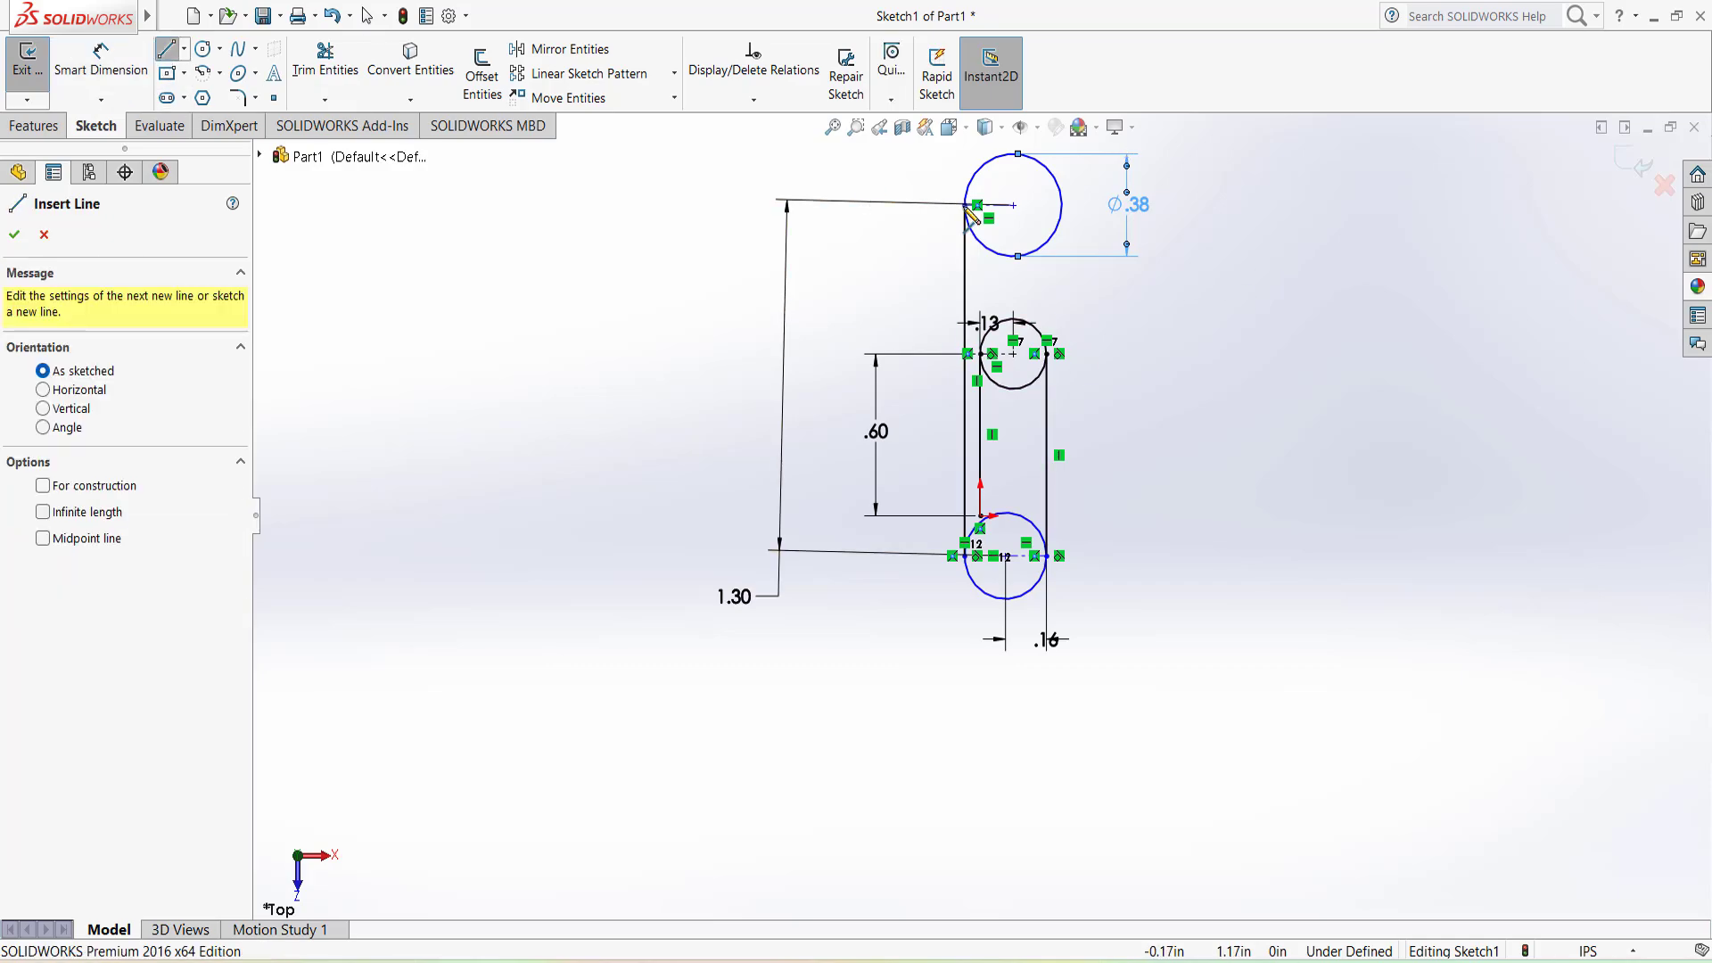
pyautogui.click(1061, 206)
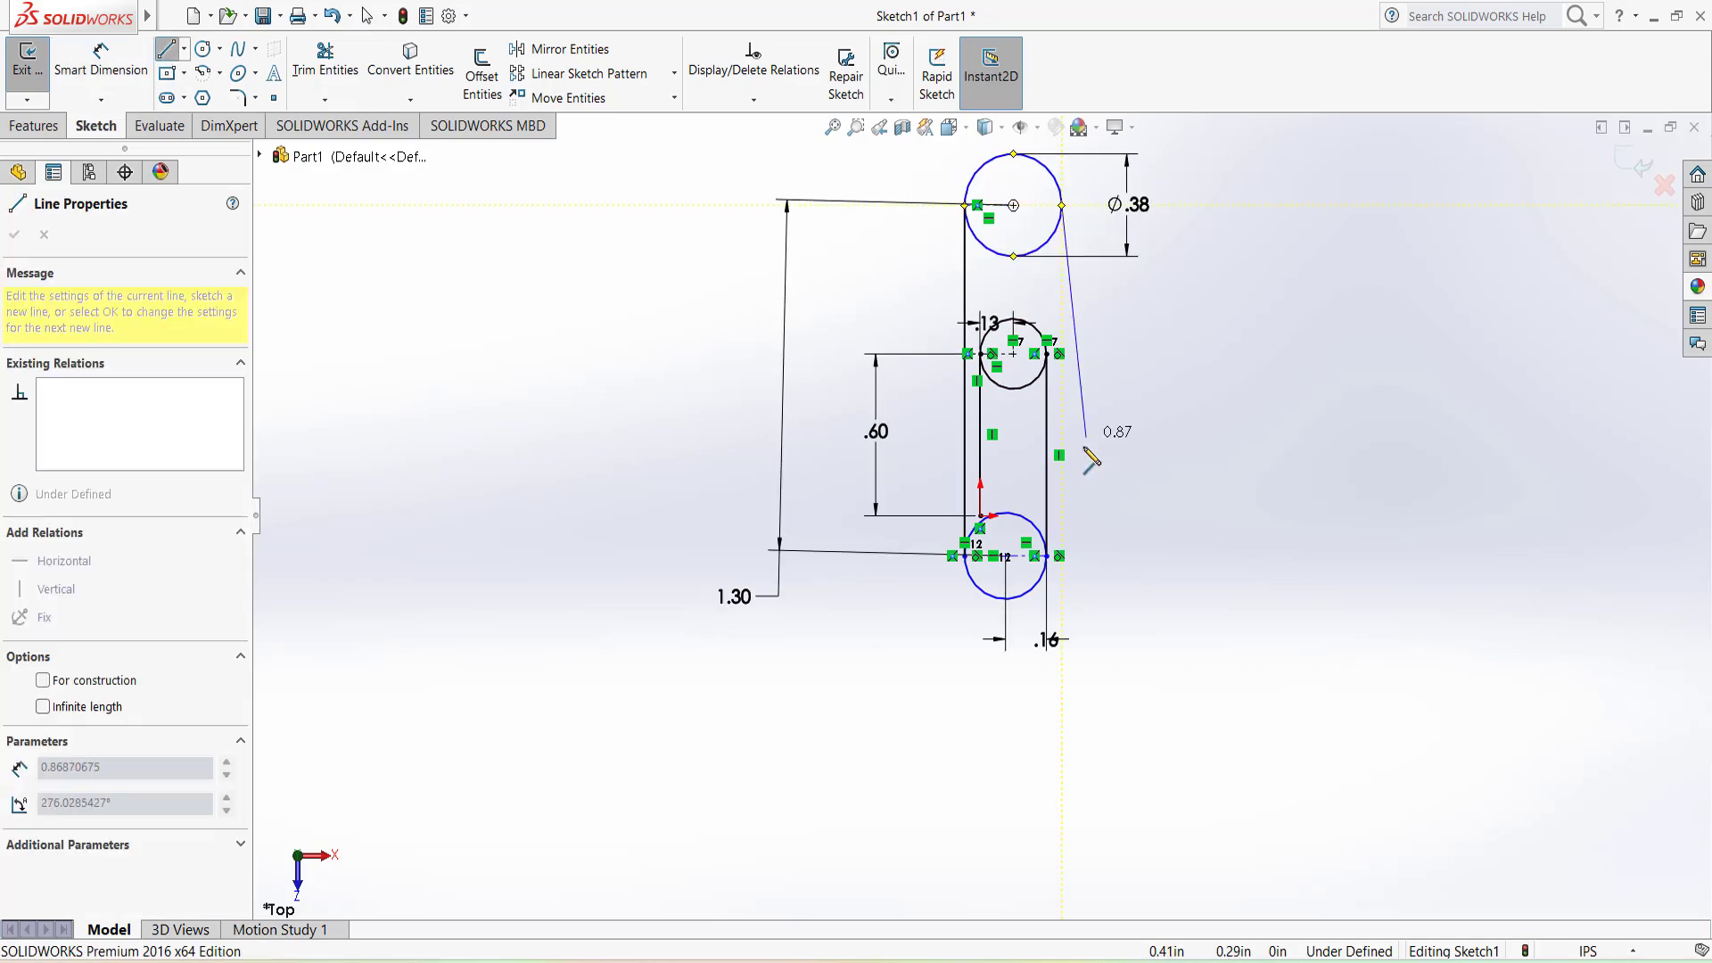
pyautogui.click(1064, 522)
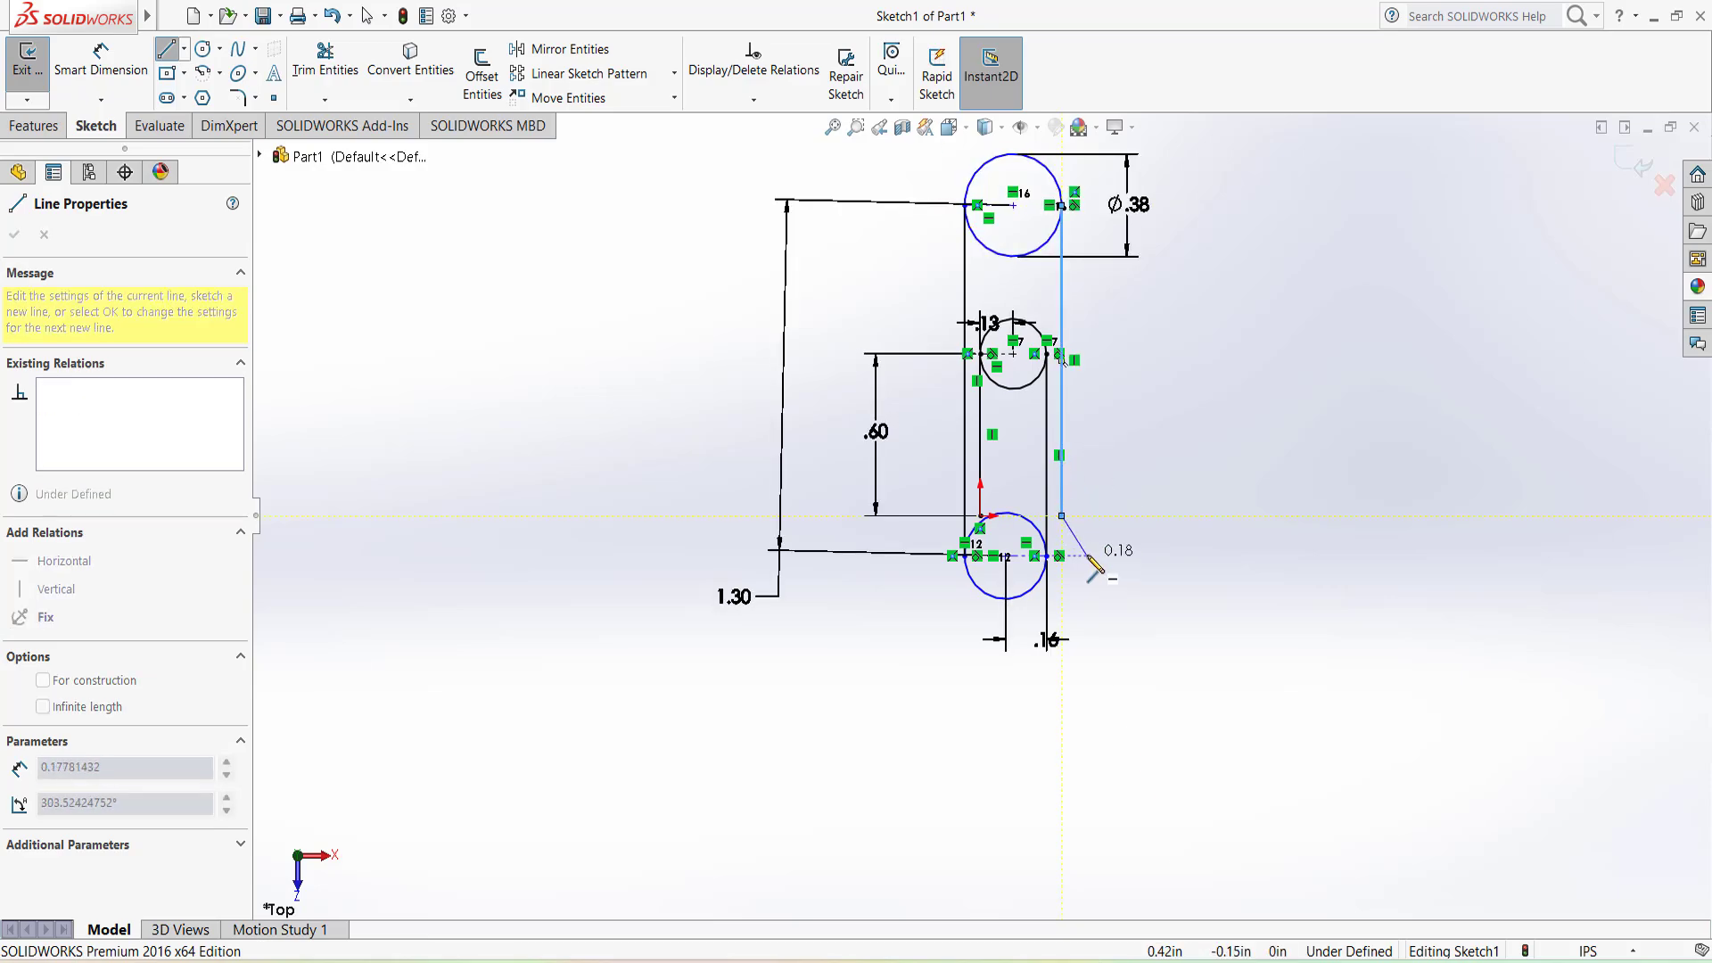
# Trim away the lower halves of the top and middle circles and the upper half of the bottom circle.
pyautogui.press('Escape')
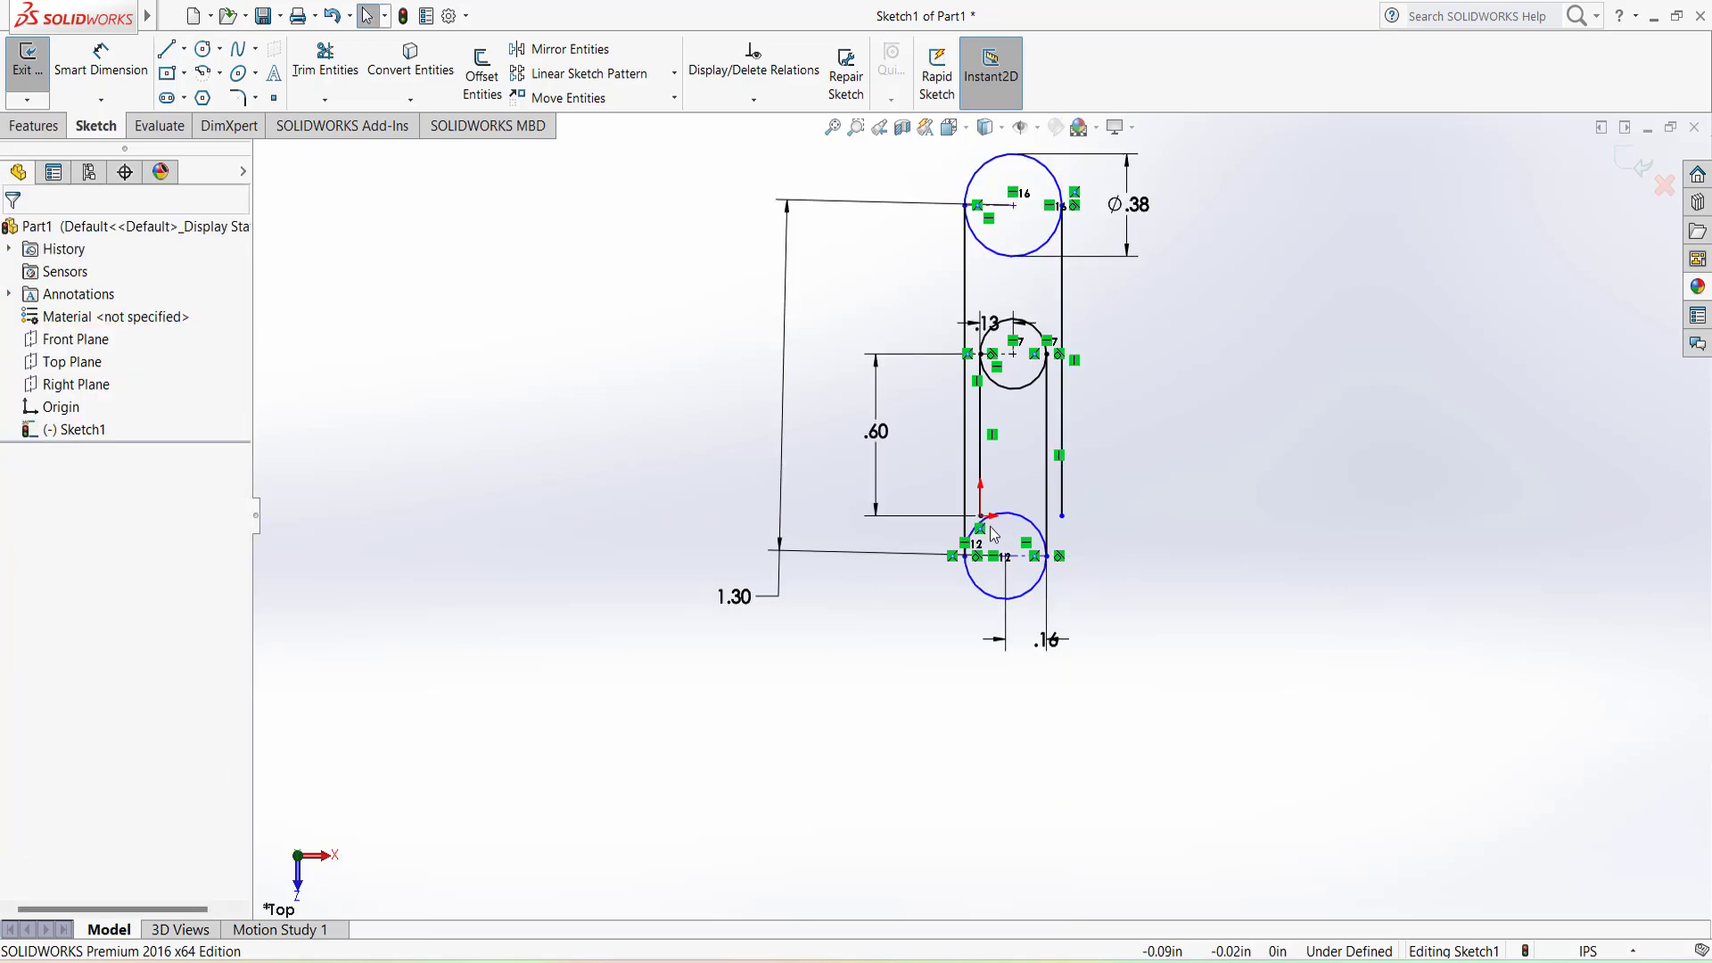
pyautogui.scroll(-4, 941, 487)
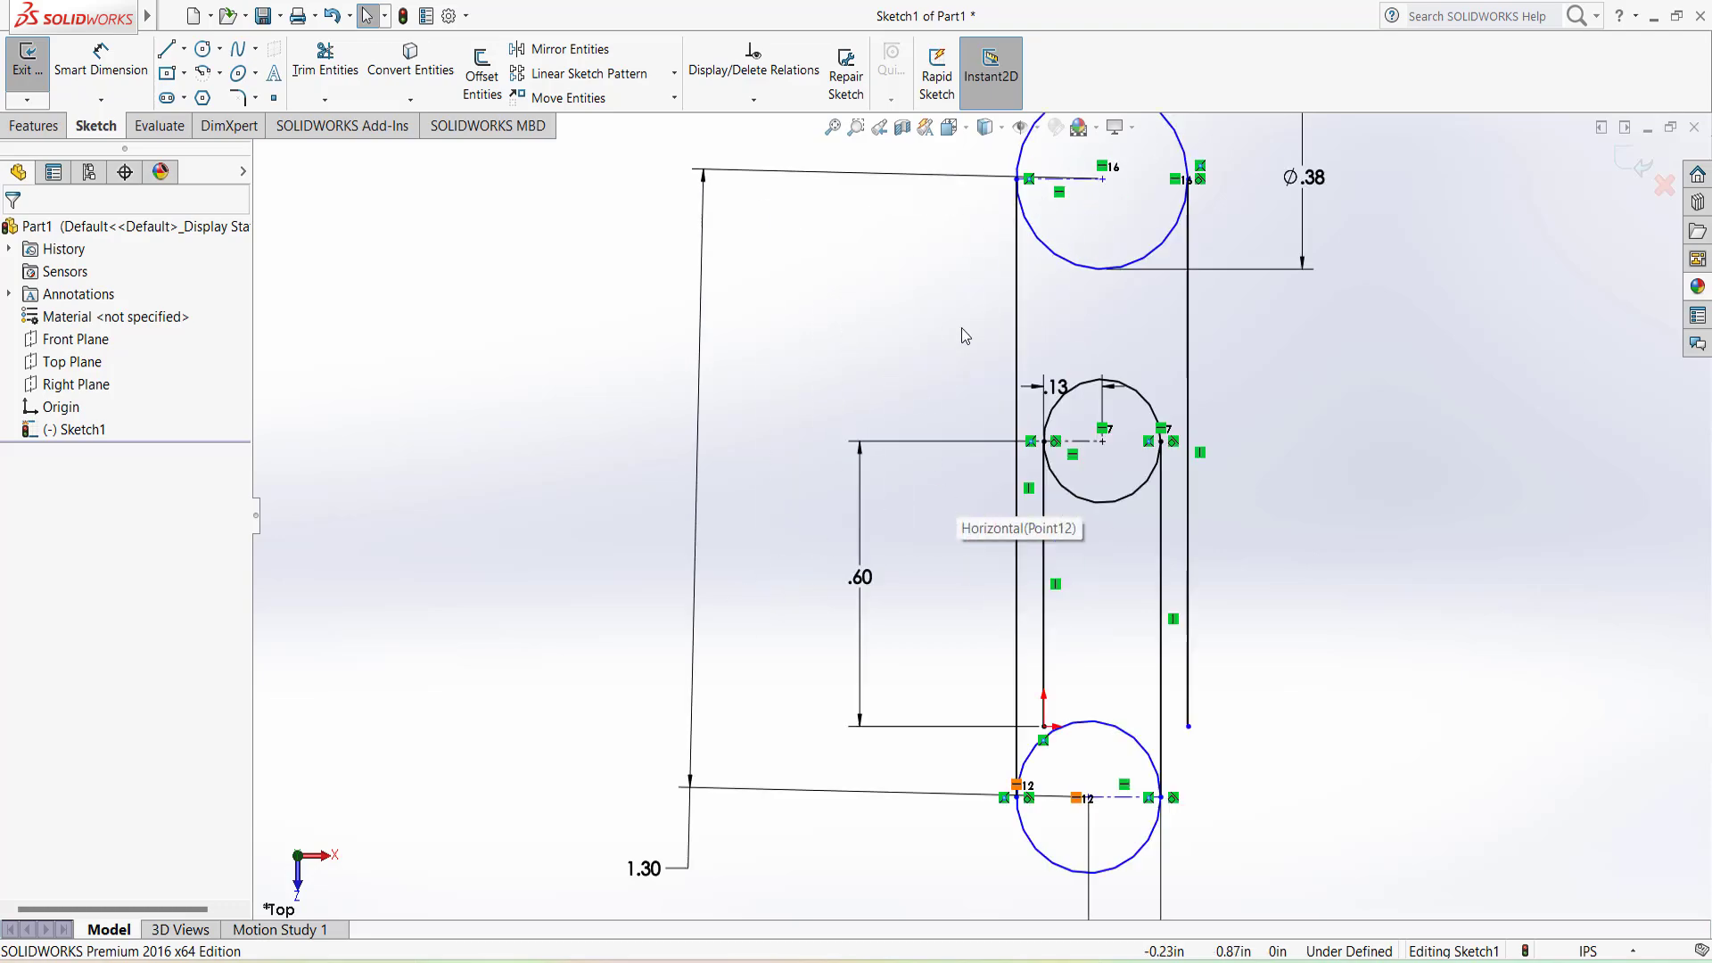
pyautogui.scroll(2, 981, 517)
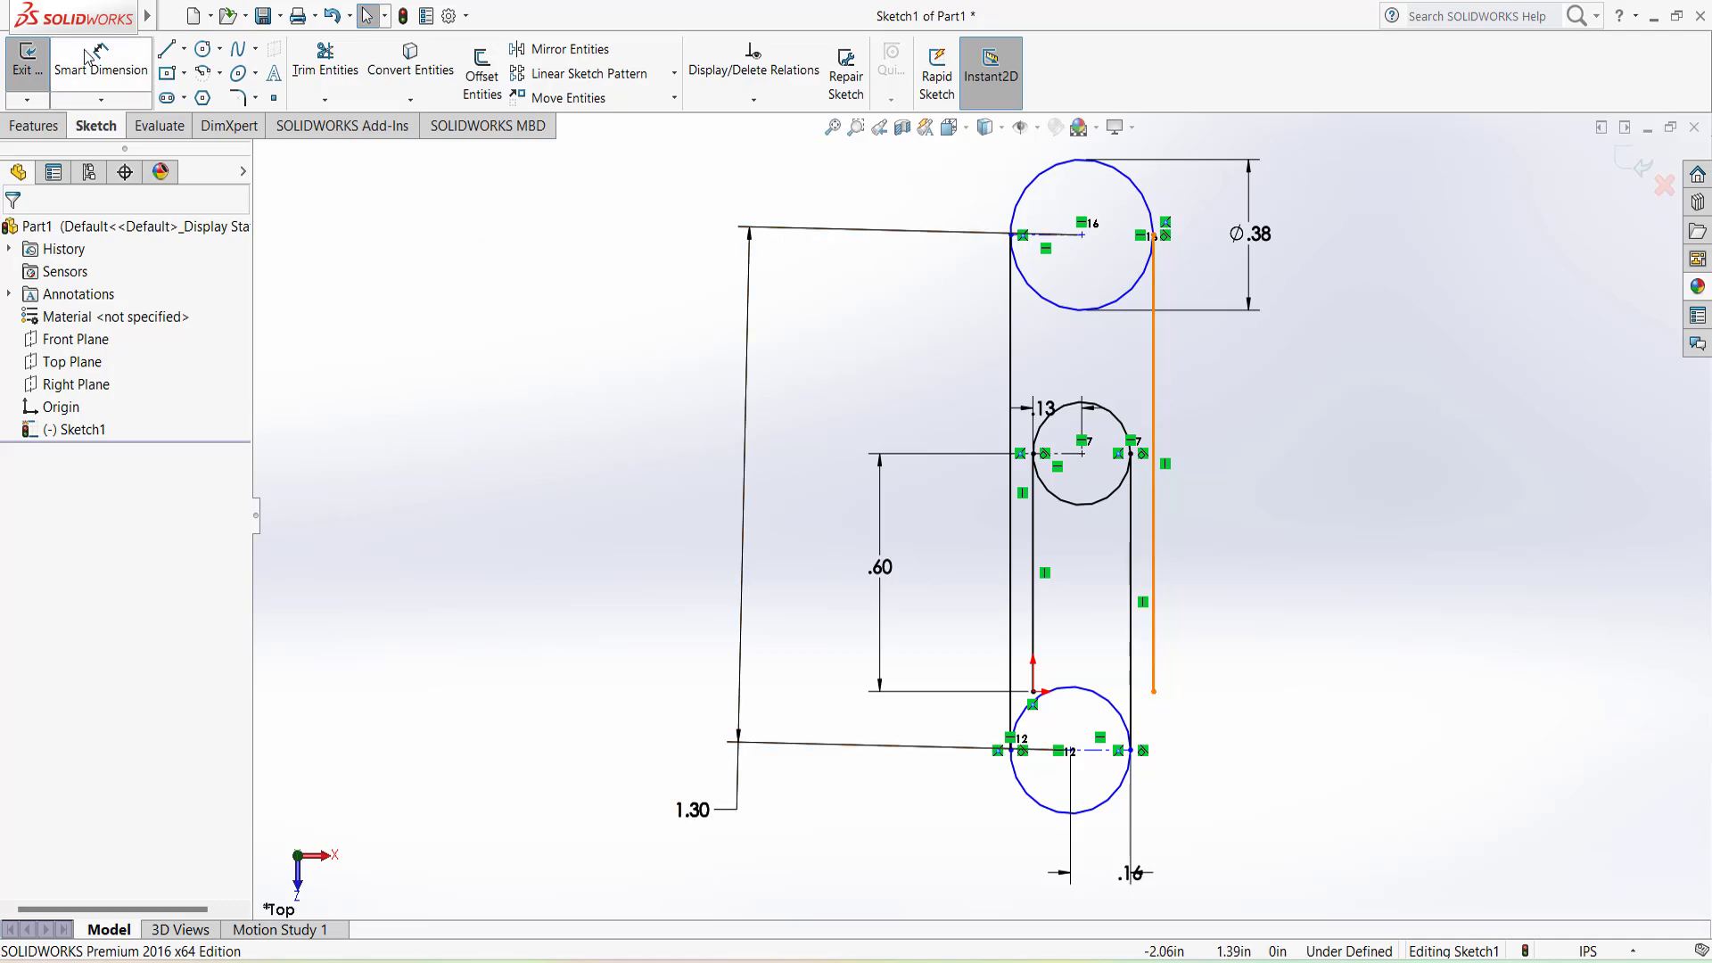
pyautogui.click(325, 61)
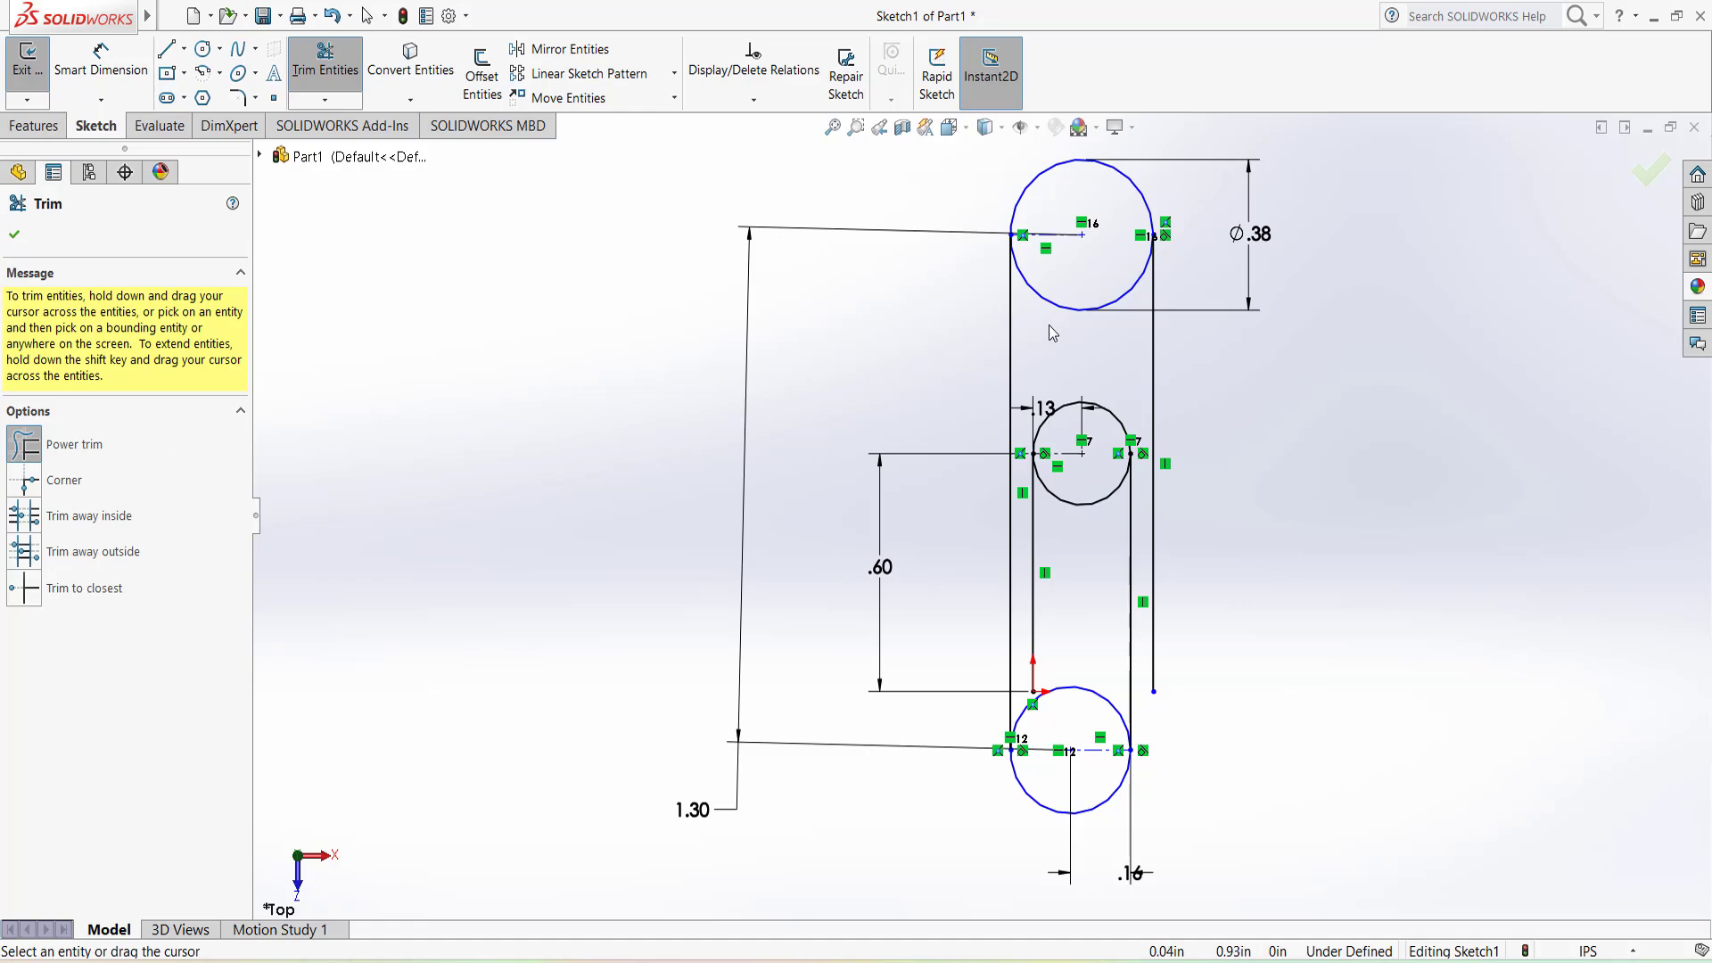
pyautogui.moveTo(1049, 324); pyautogui.dragTo(1062, 293)
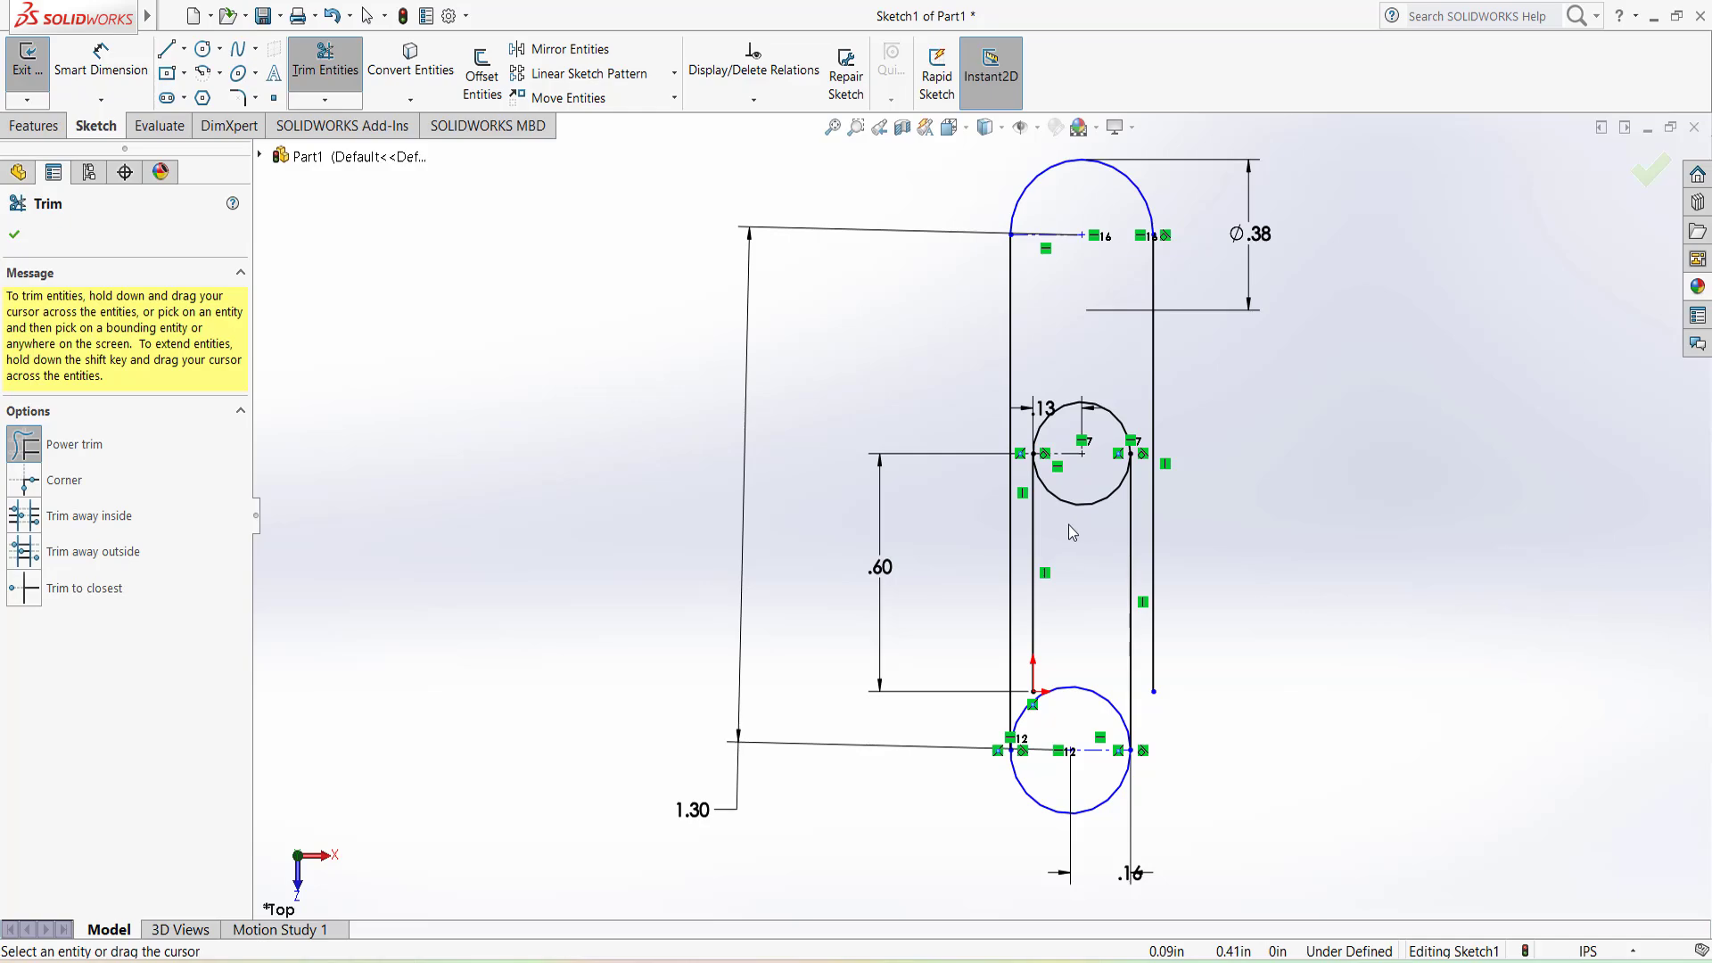
pyautogui.moveTo(1067, 538); pyautogui.dragTo(1073, 499)
pyautogui.scroll(-4, 1067, 514)
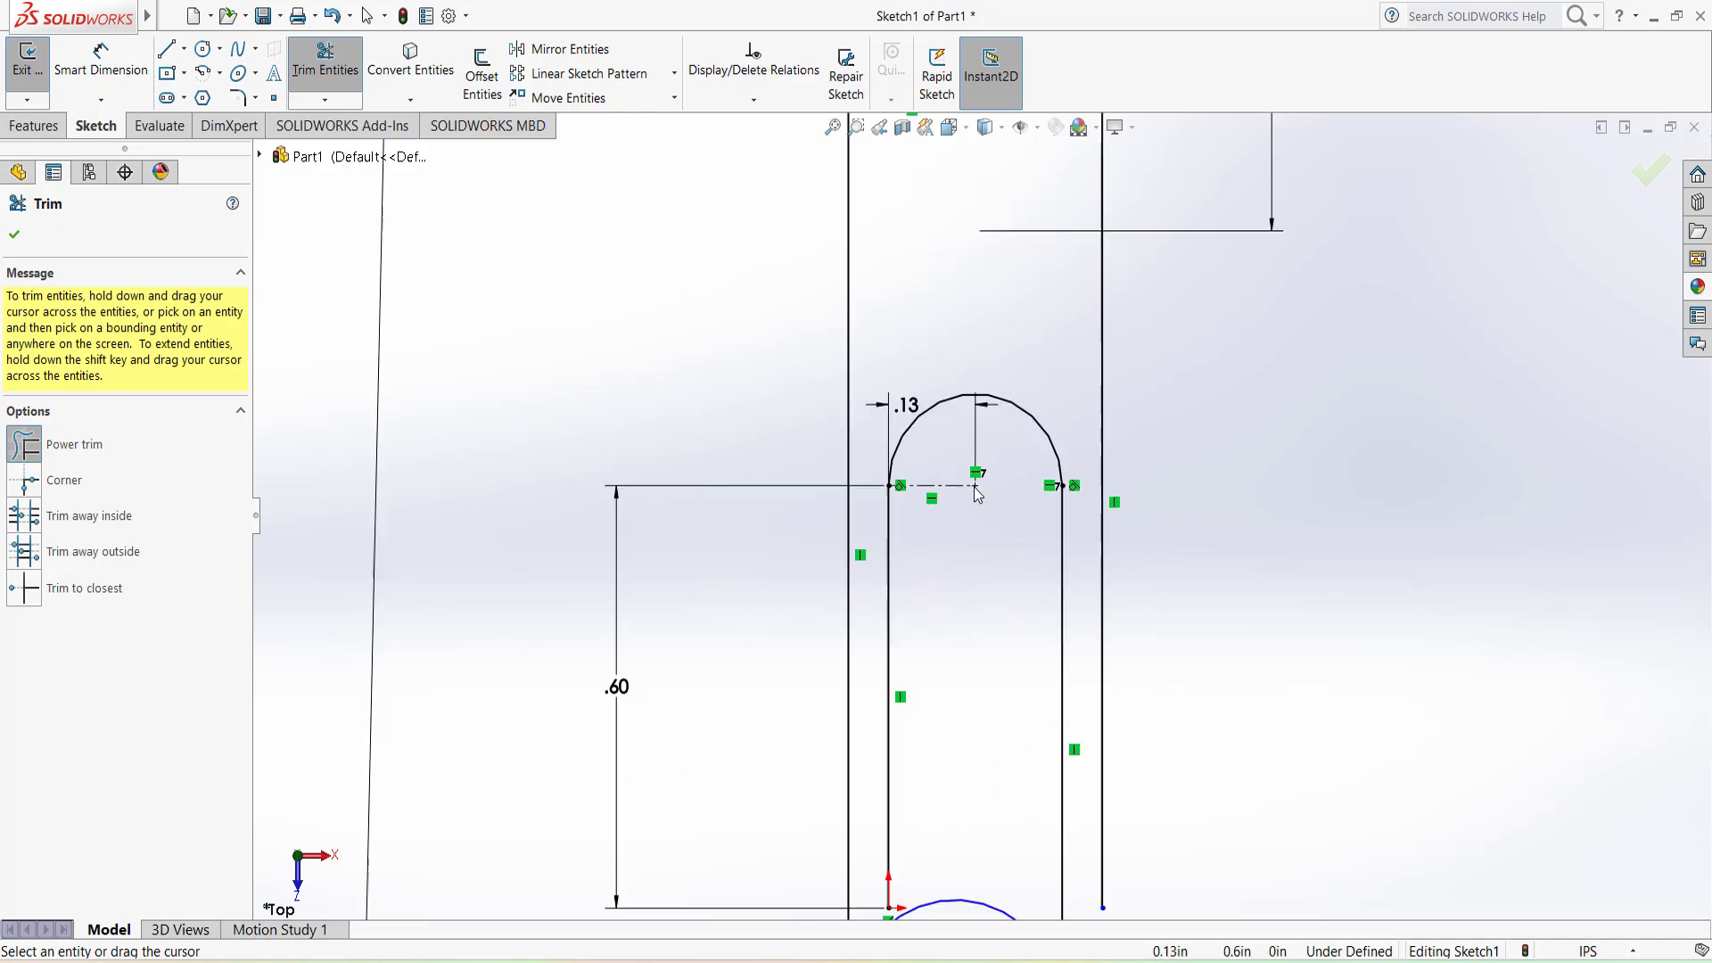
pyautogui.scroll(-3, 1039, 549)
pyautogui.scroll(6, 1005, 519)
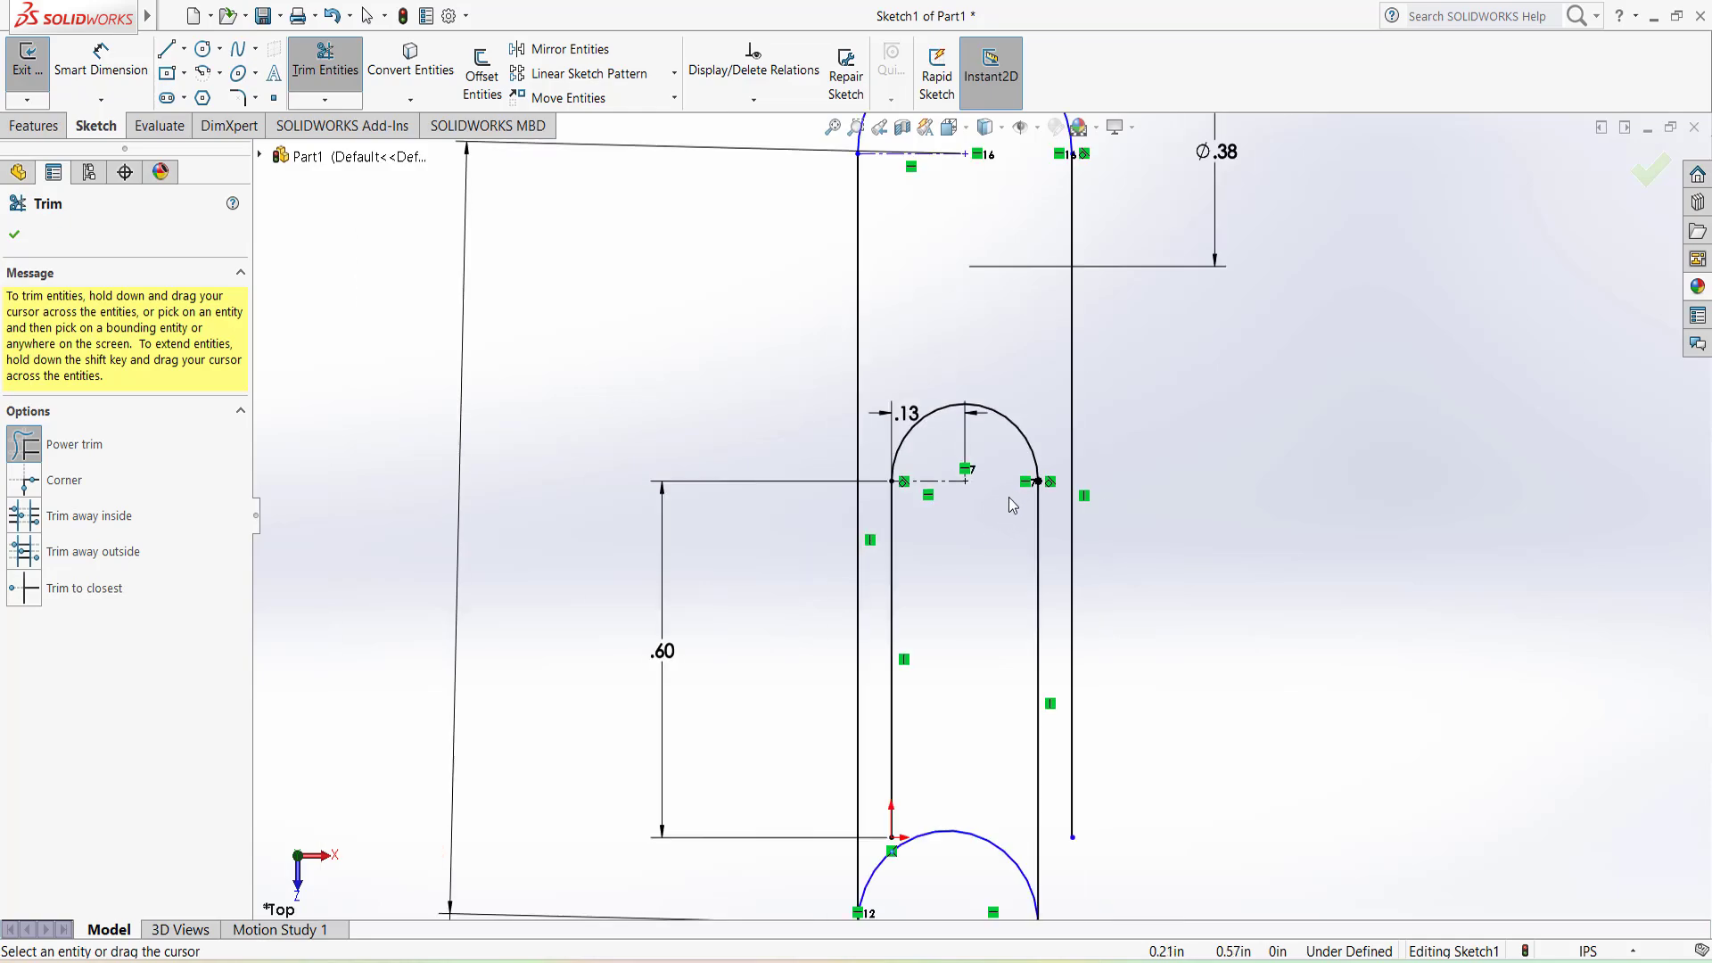
pyautogui.moveTo(952, 711); pyautogui.dragTo(956, 747)
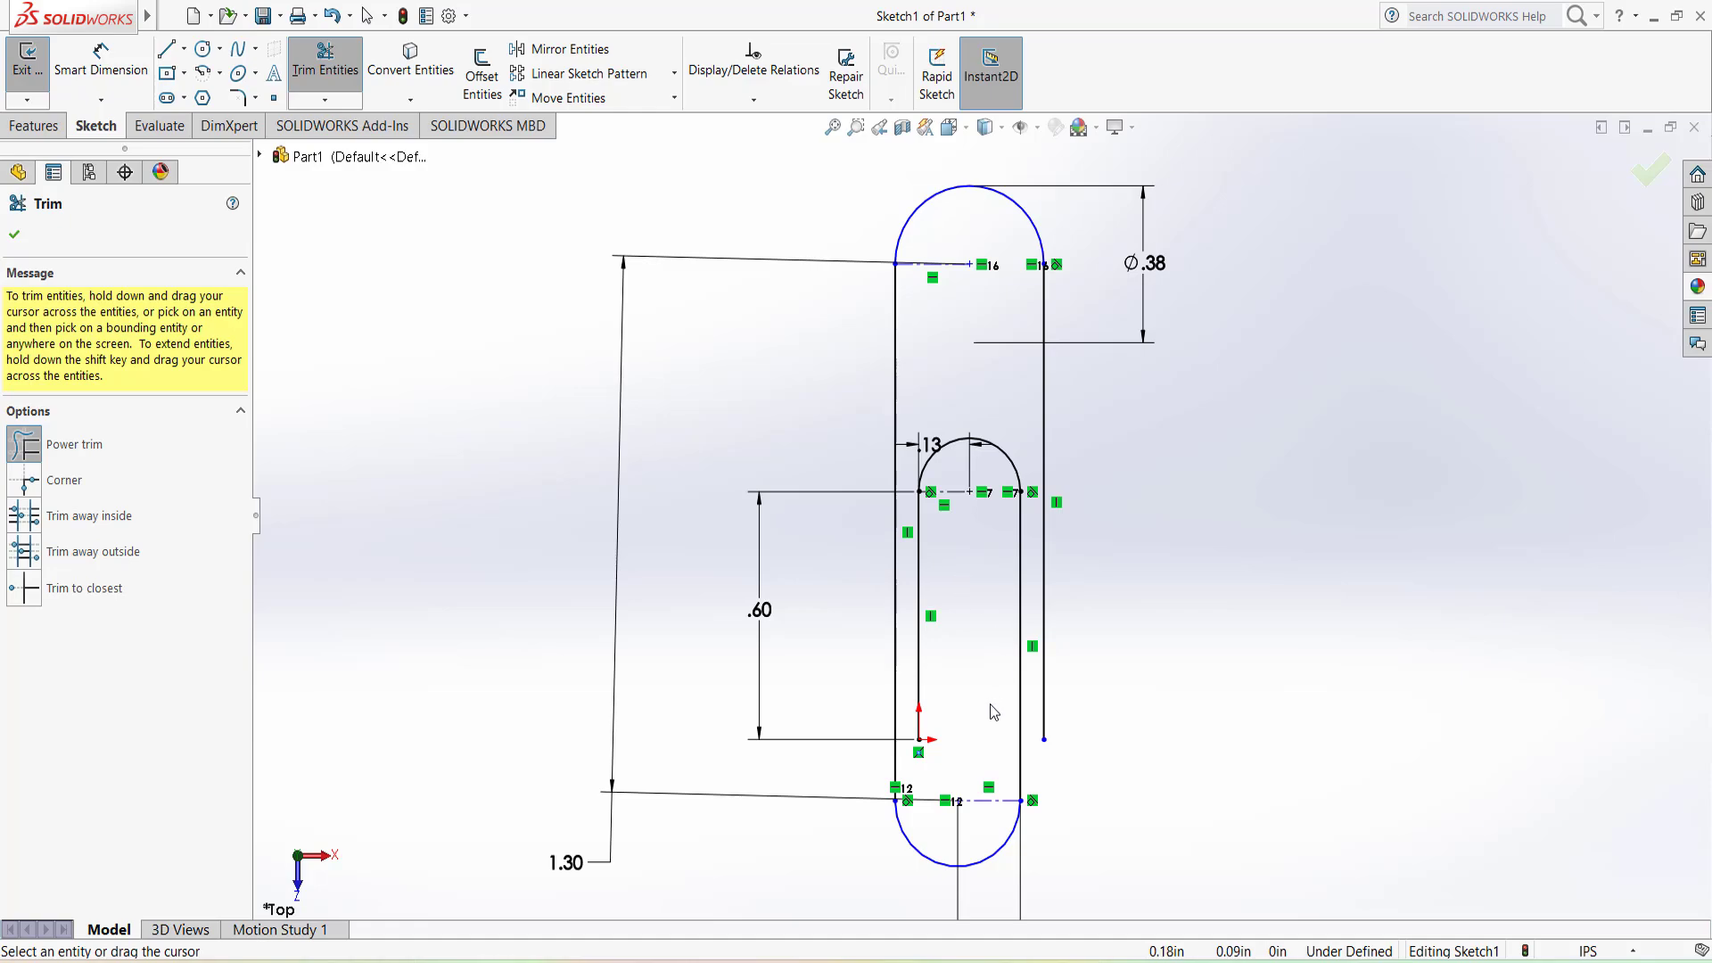
pyautogui.scroll(-1, 991, 740)
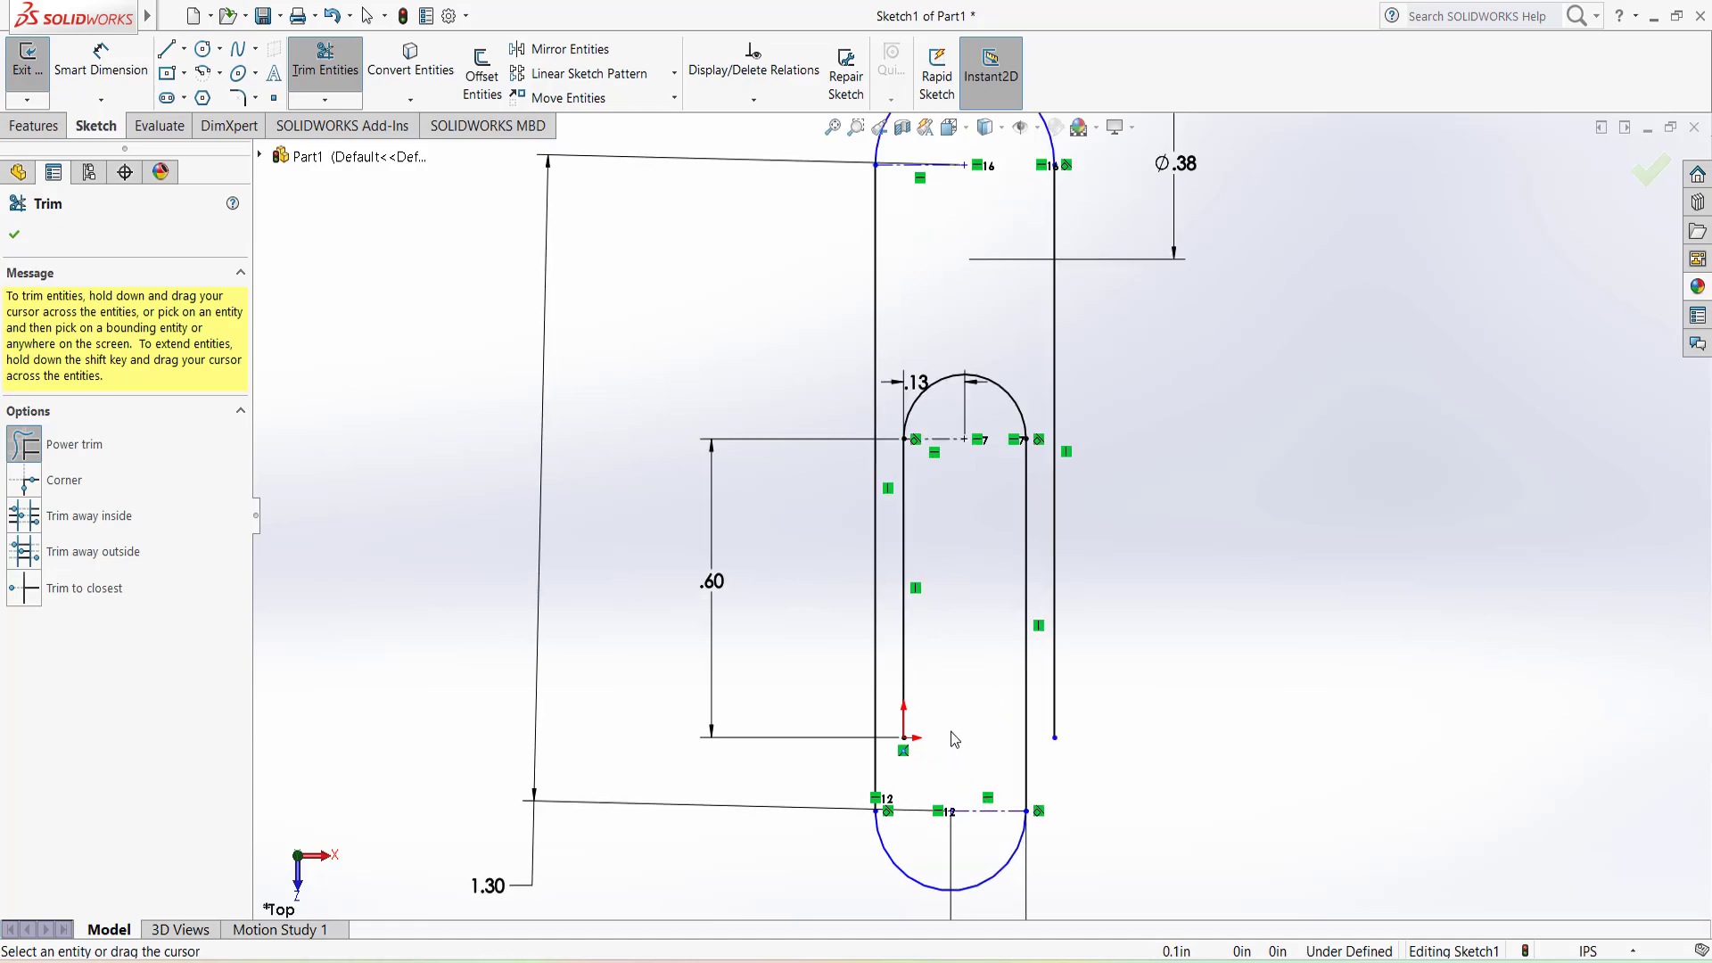
pyautogui.scroll(2, 952, 740)
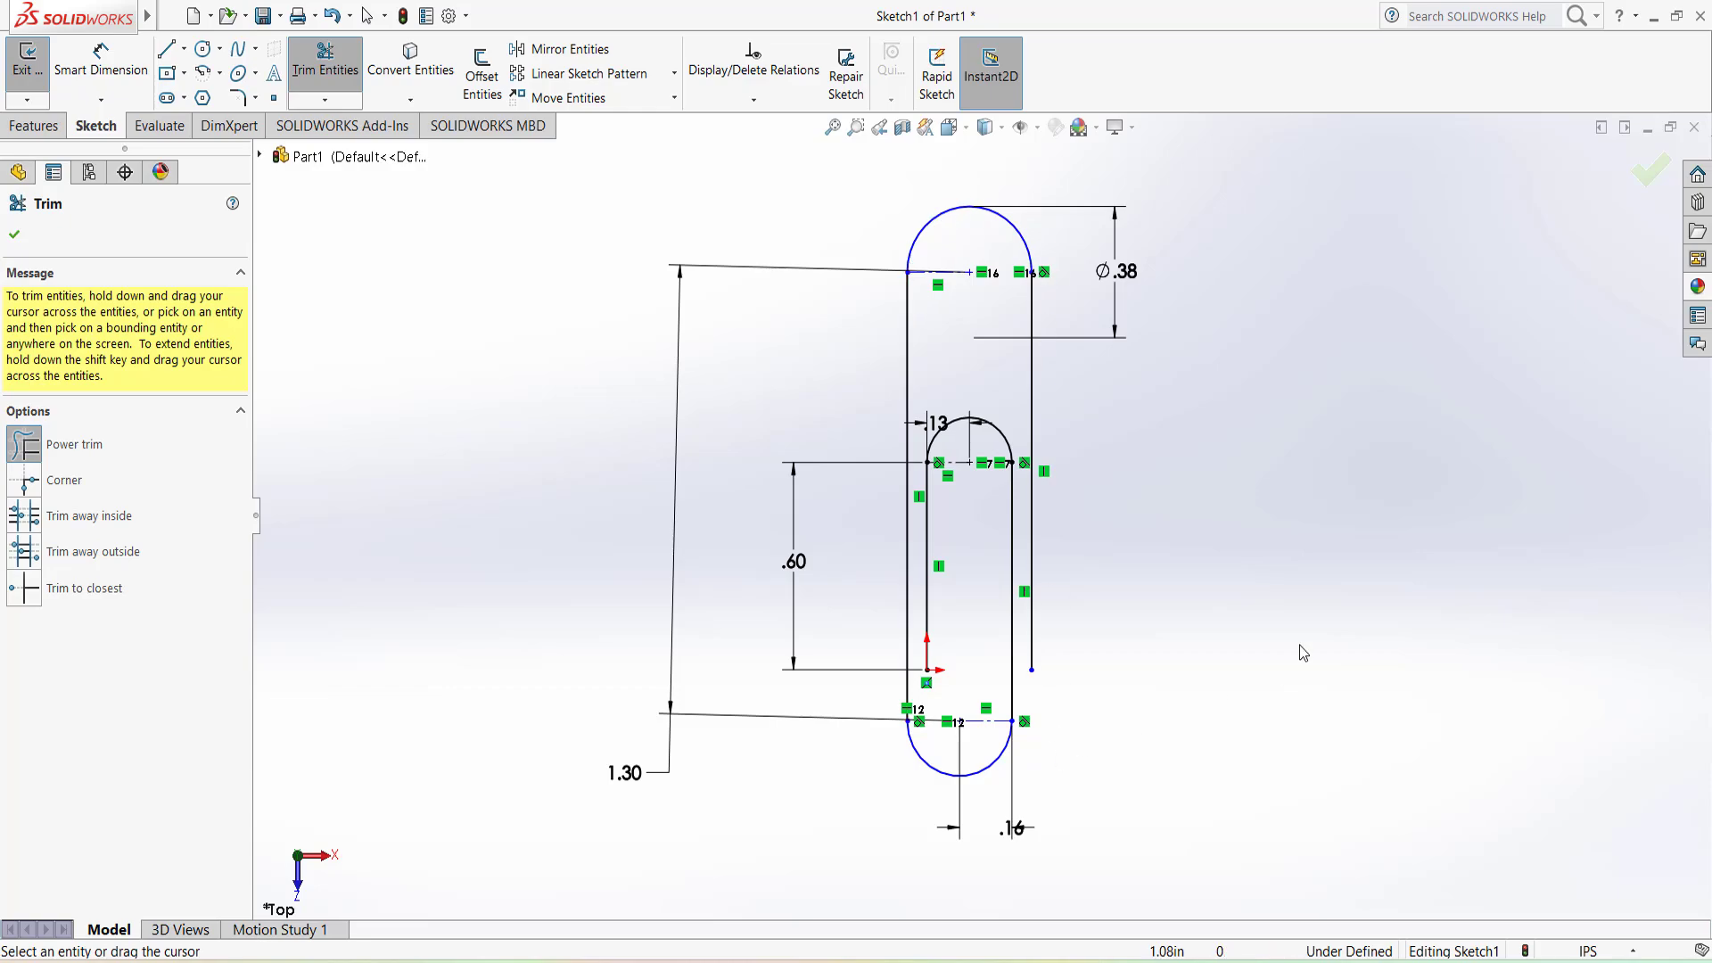
# Exit the paper-clip path sketch and keep its changes.
pyautogui.scroll(5, 978, 515)
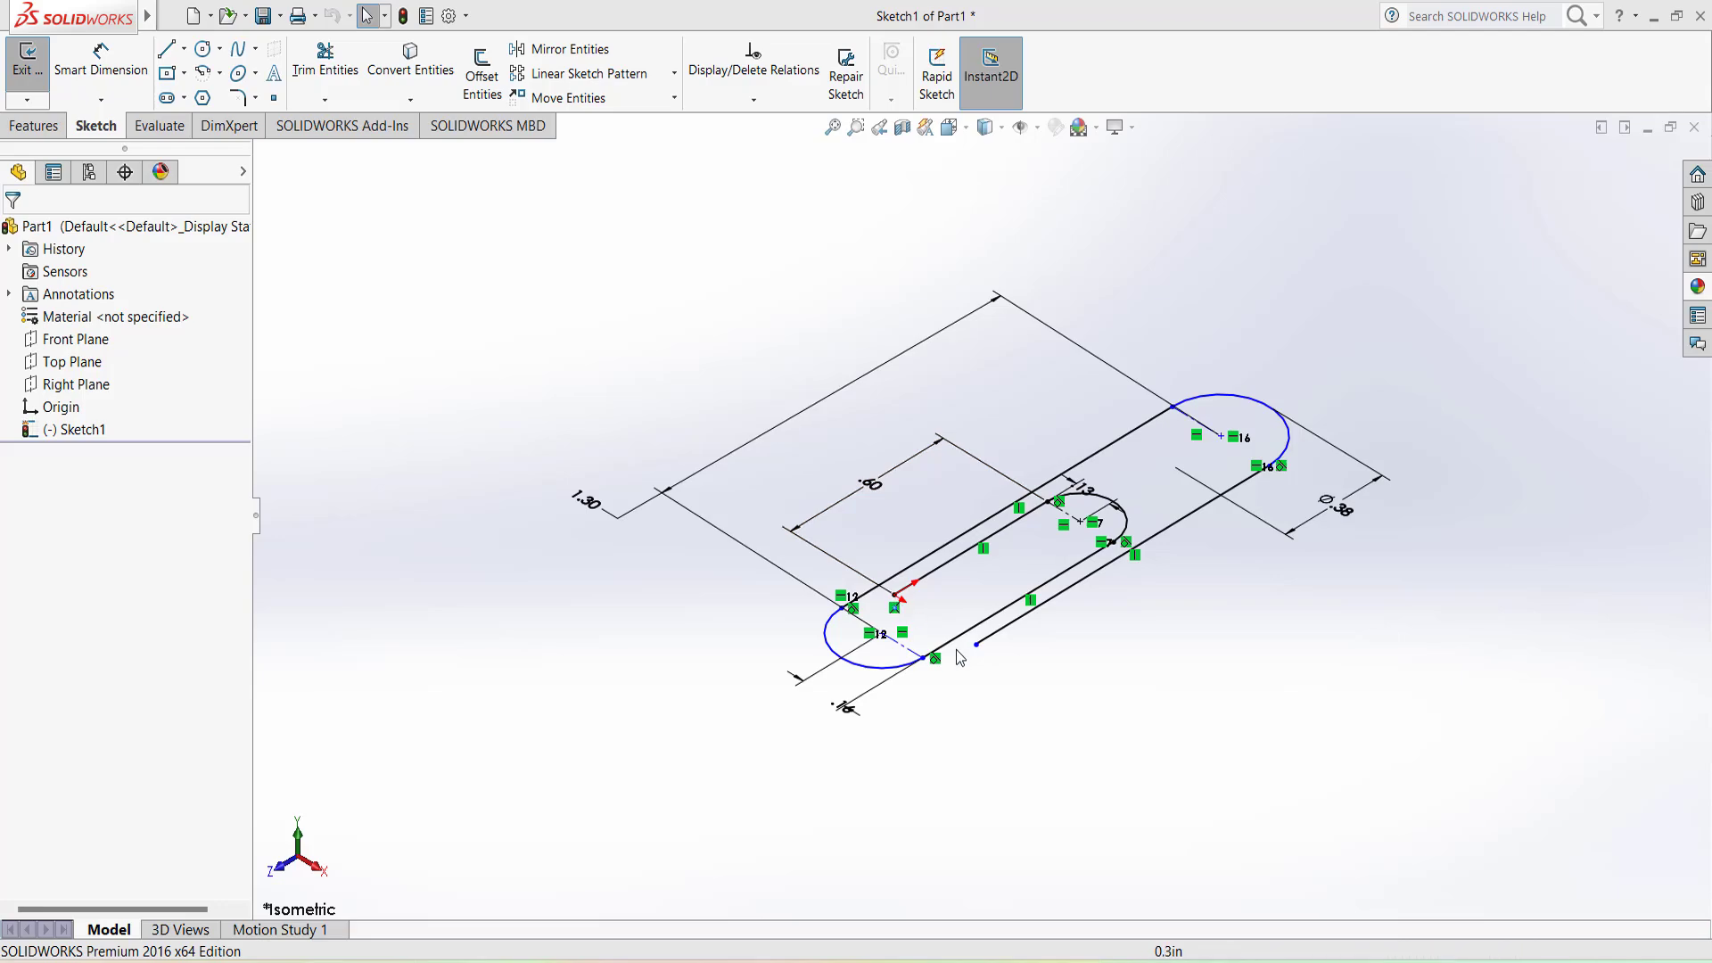
pyautogui.click(895, 597)
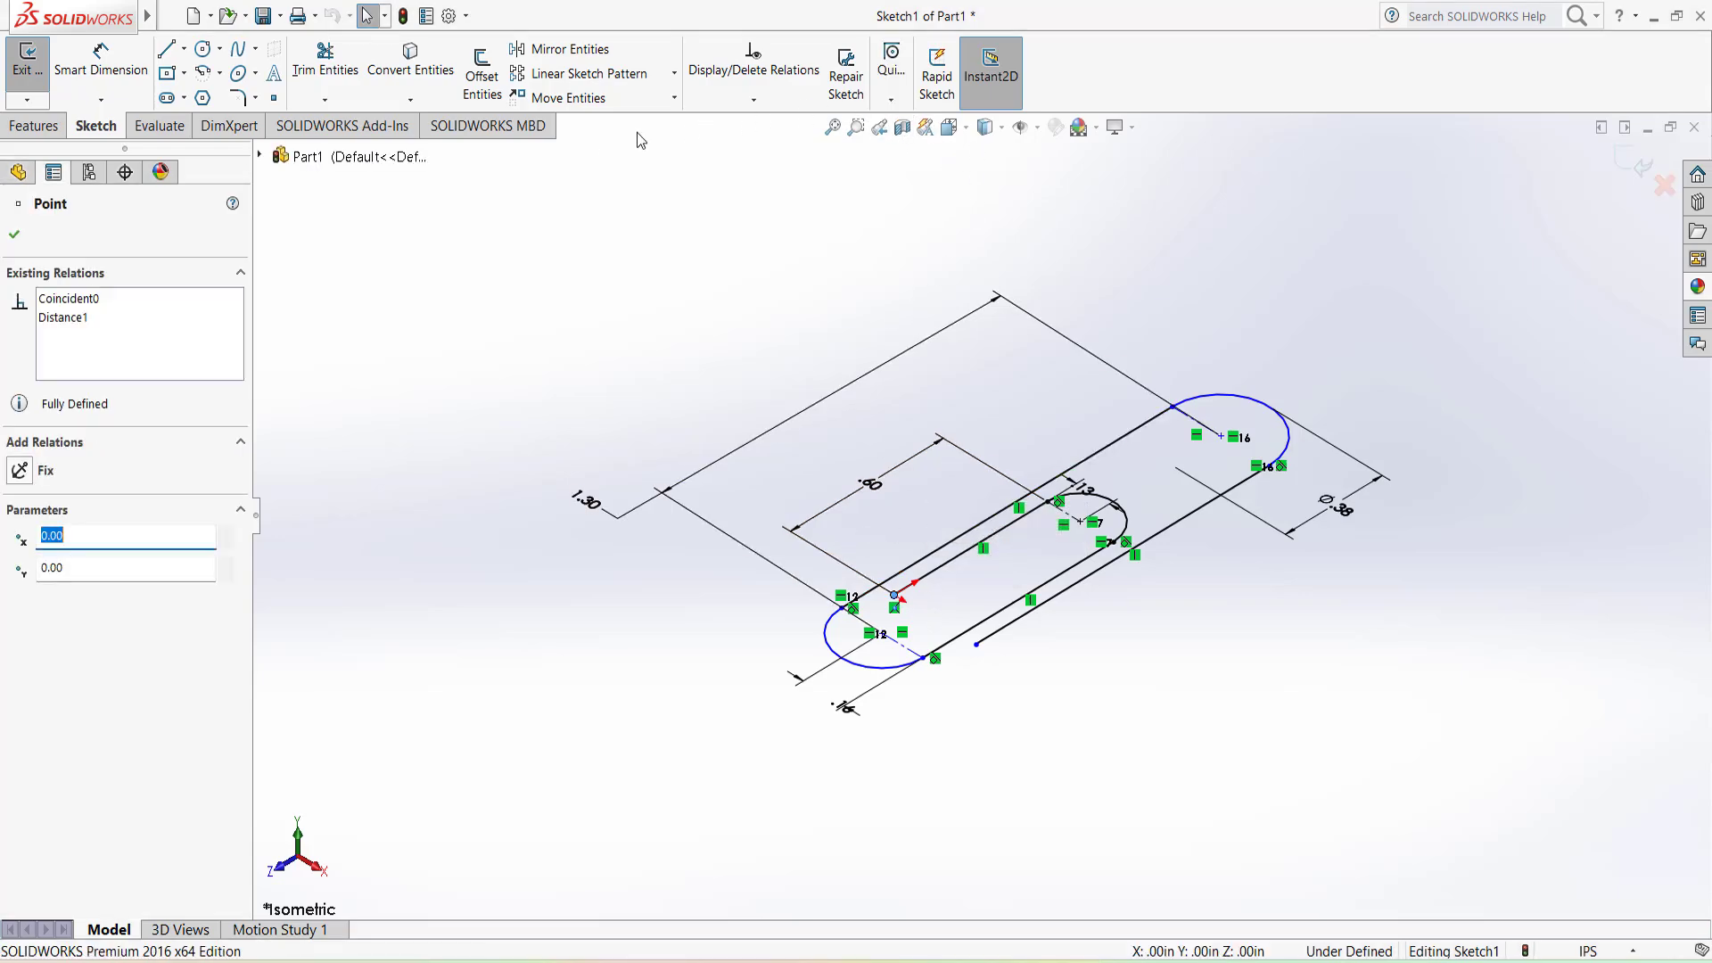
pyautogui.click(26, 71)
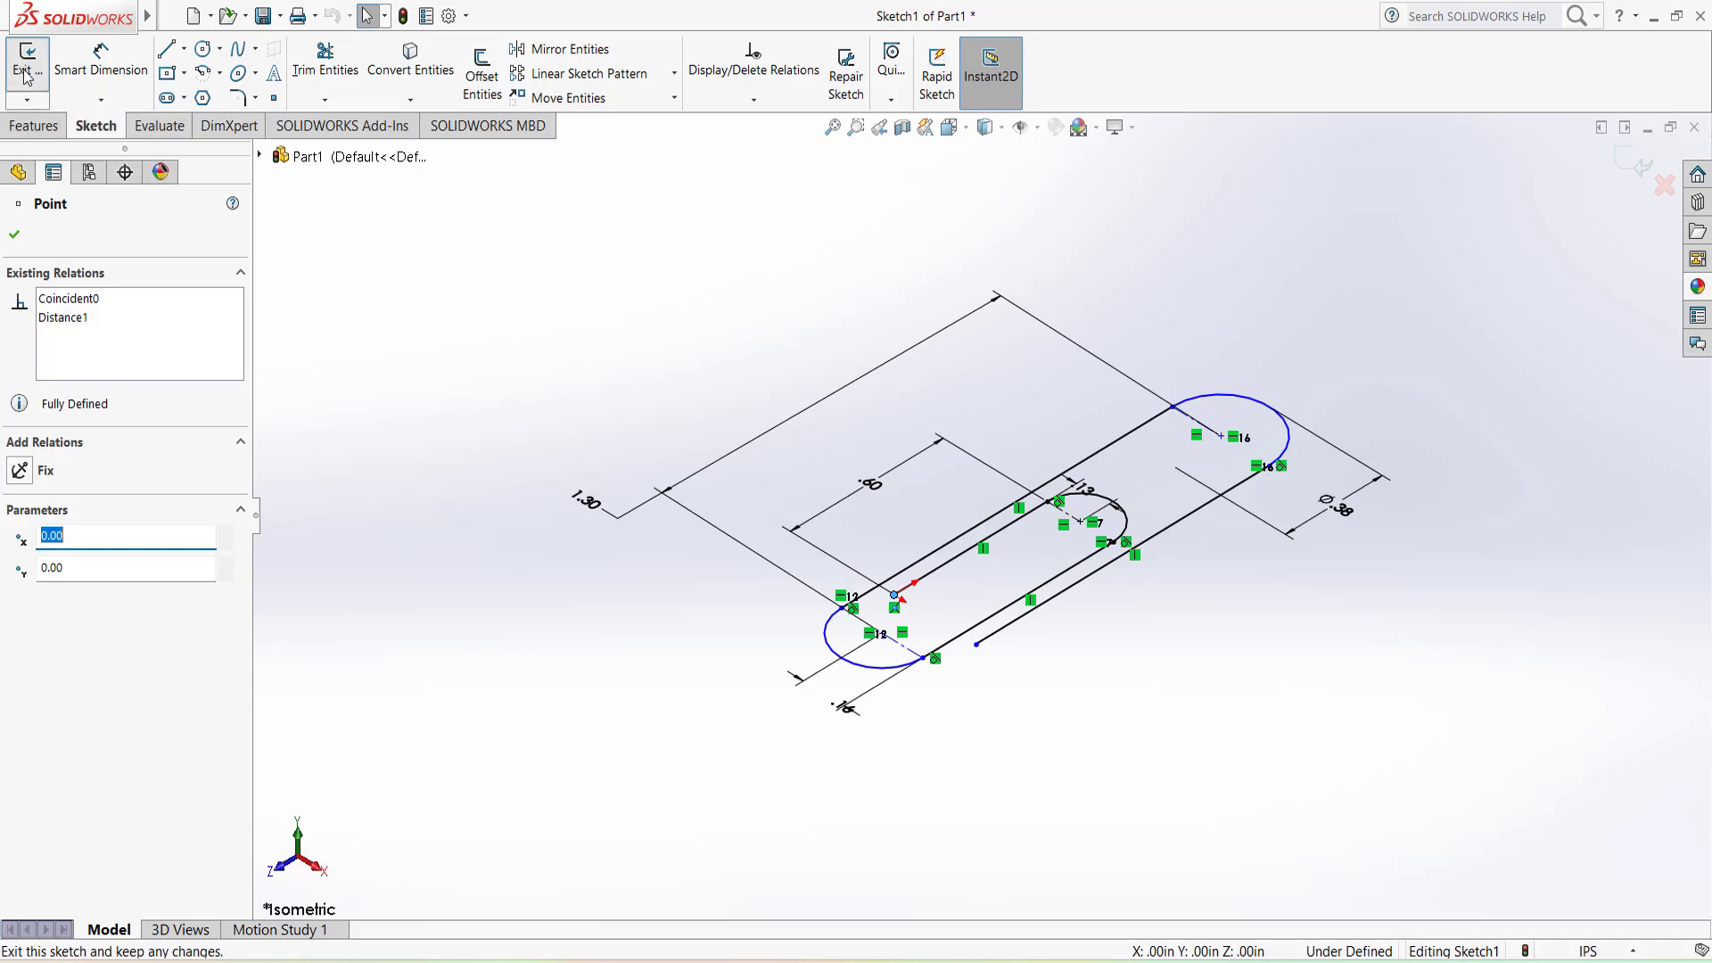
# Create a reference plane coincident with the path's endpoint at the origin and perpendicular to the 0.60 in line.
pyautogui.click(30, 130)
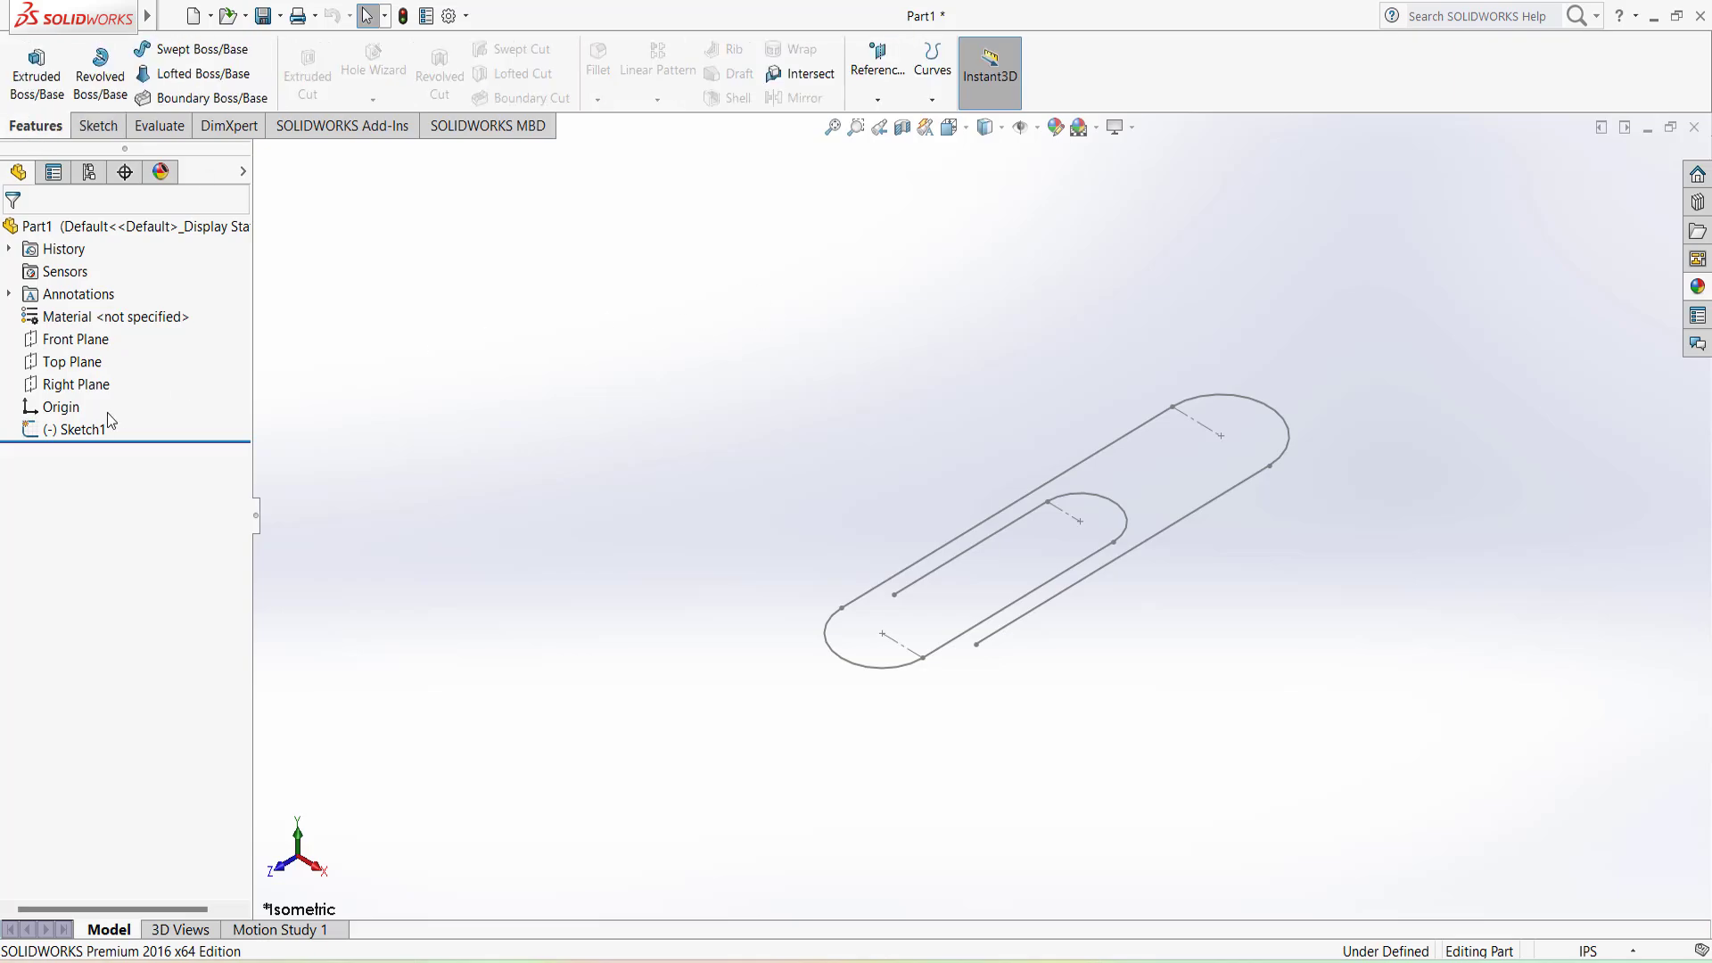
pyautogui.click(895, 596)
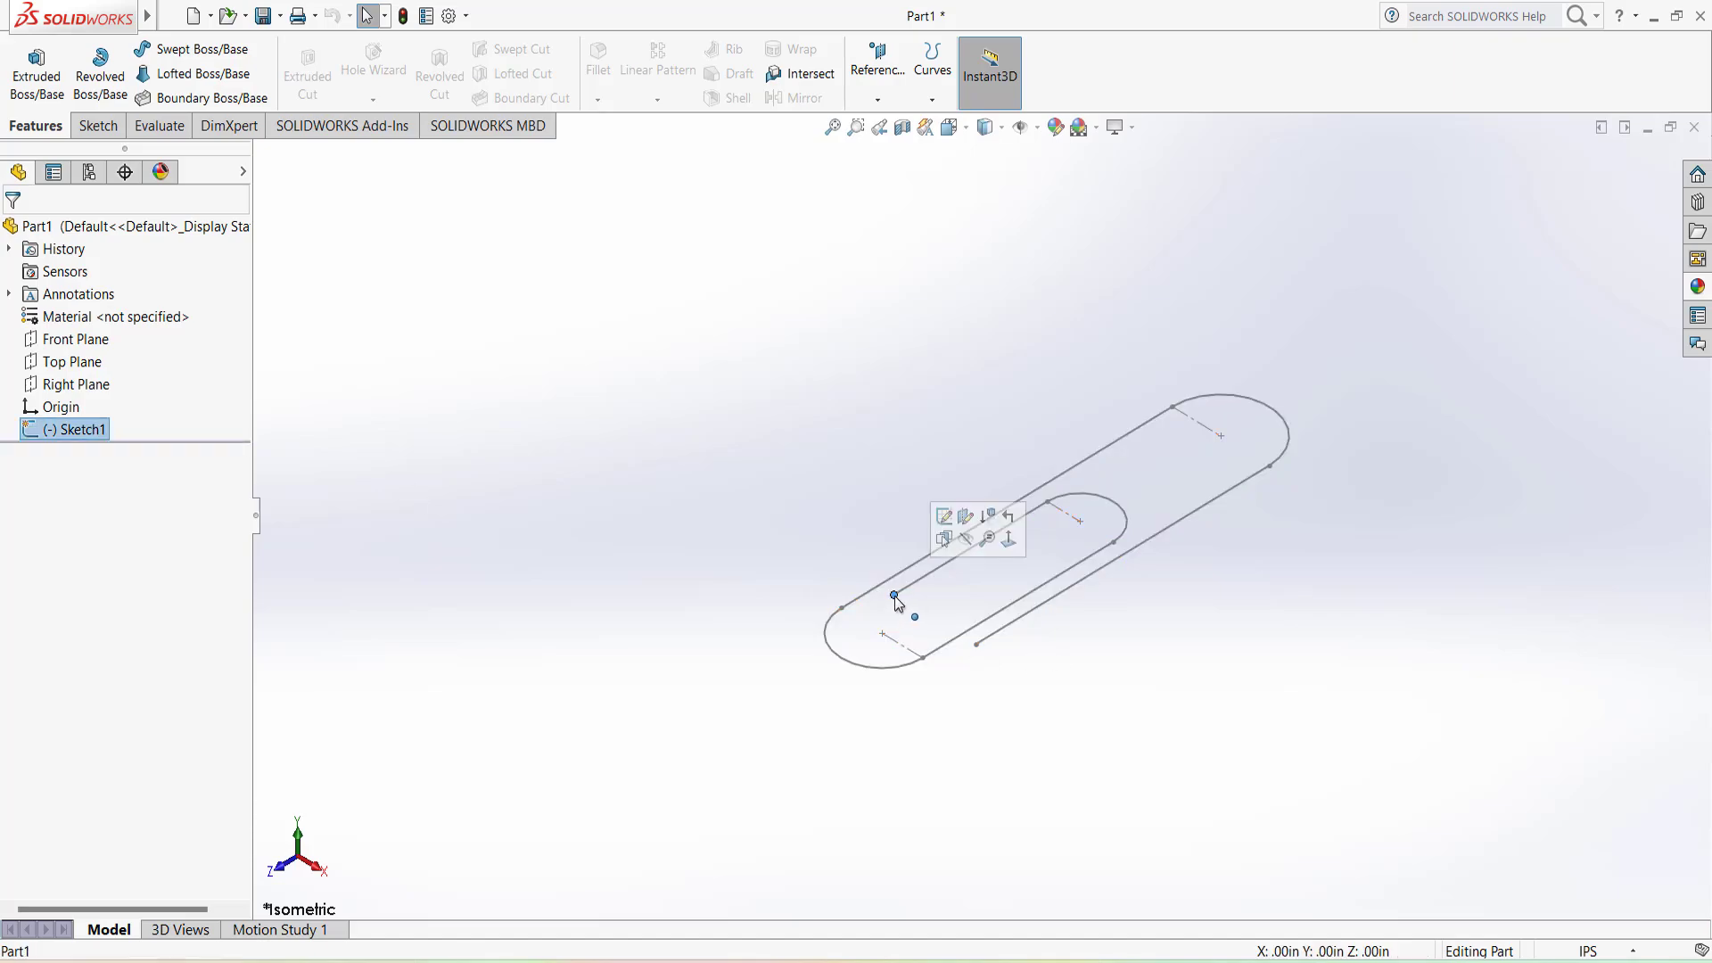
pyautogui.click(874, 99)
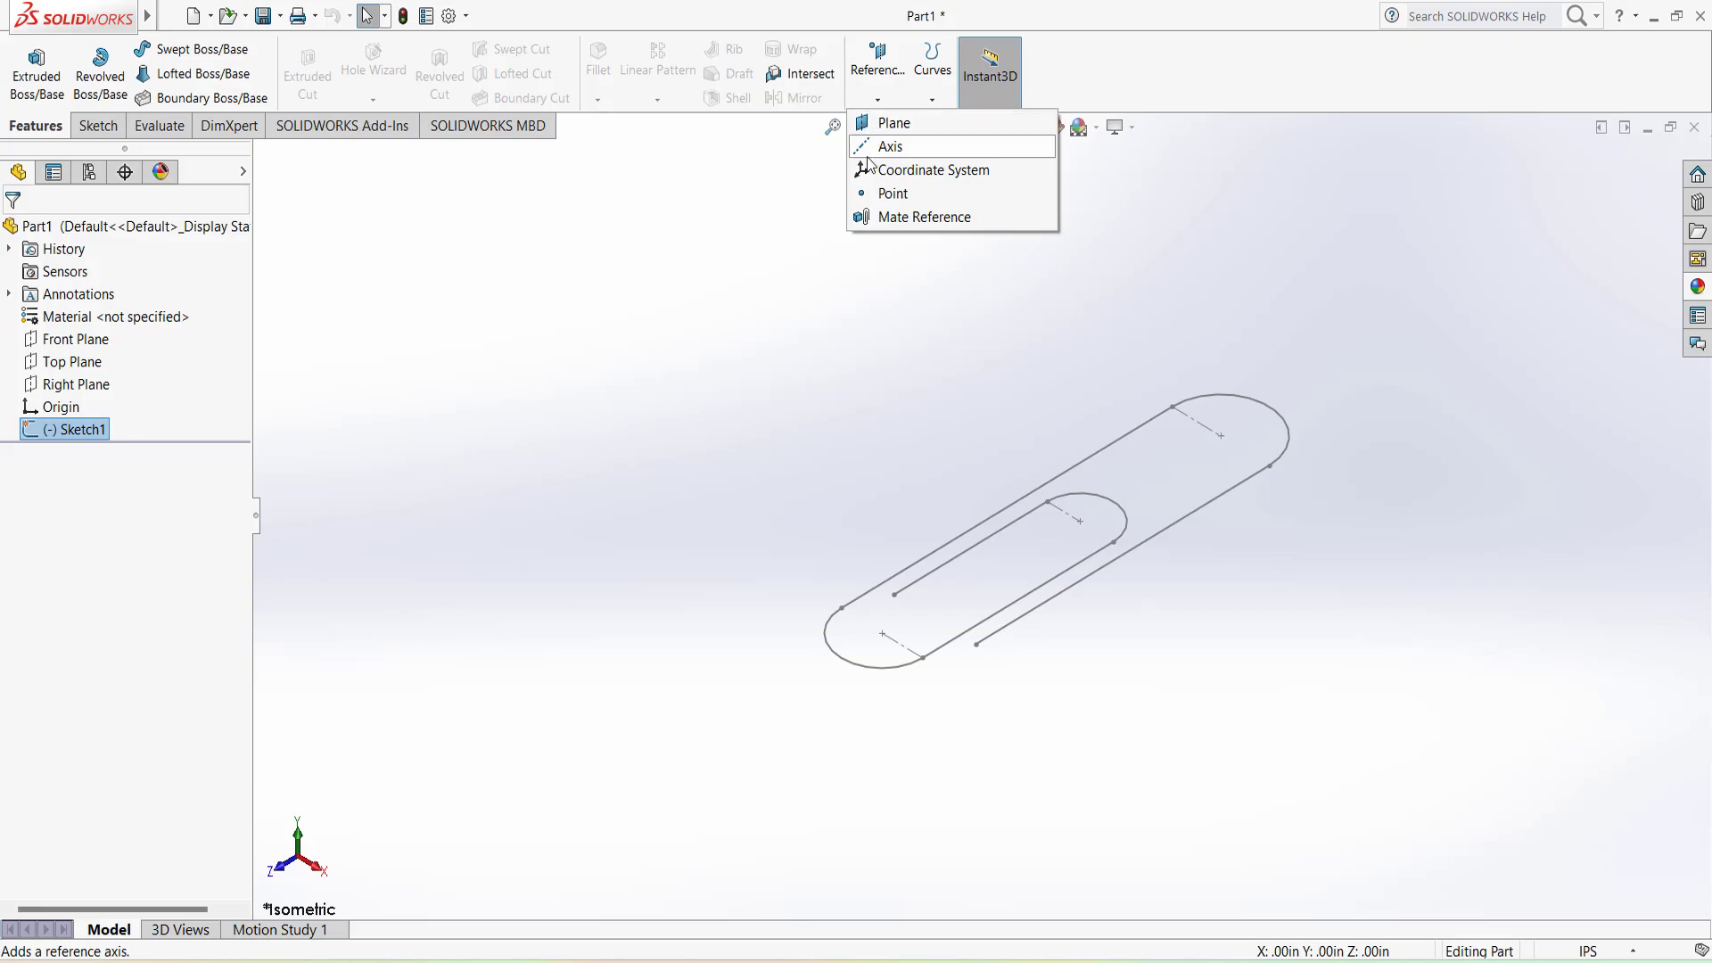
pyautogui.click(906, 125)
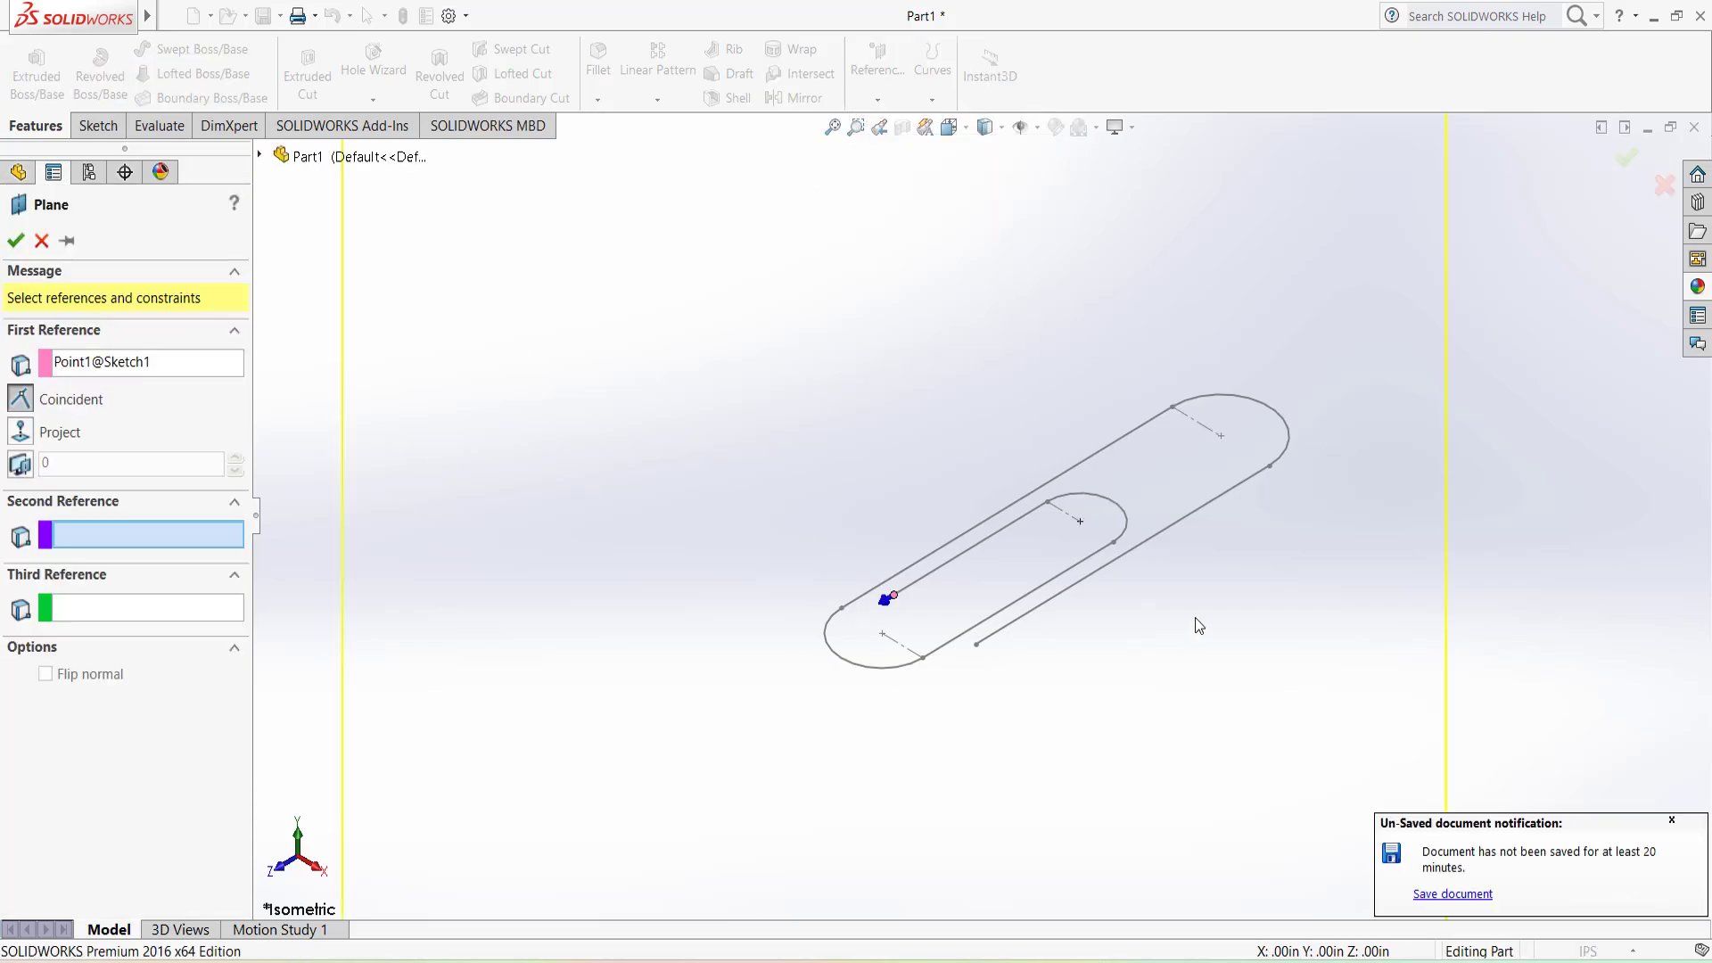
pyautogui.press('f')
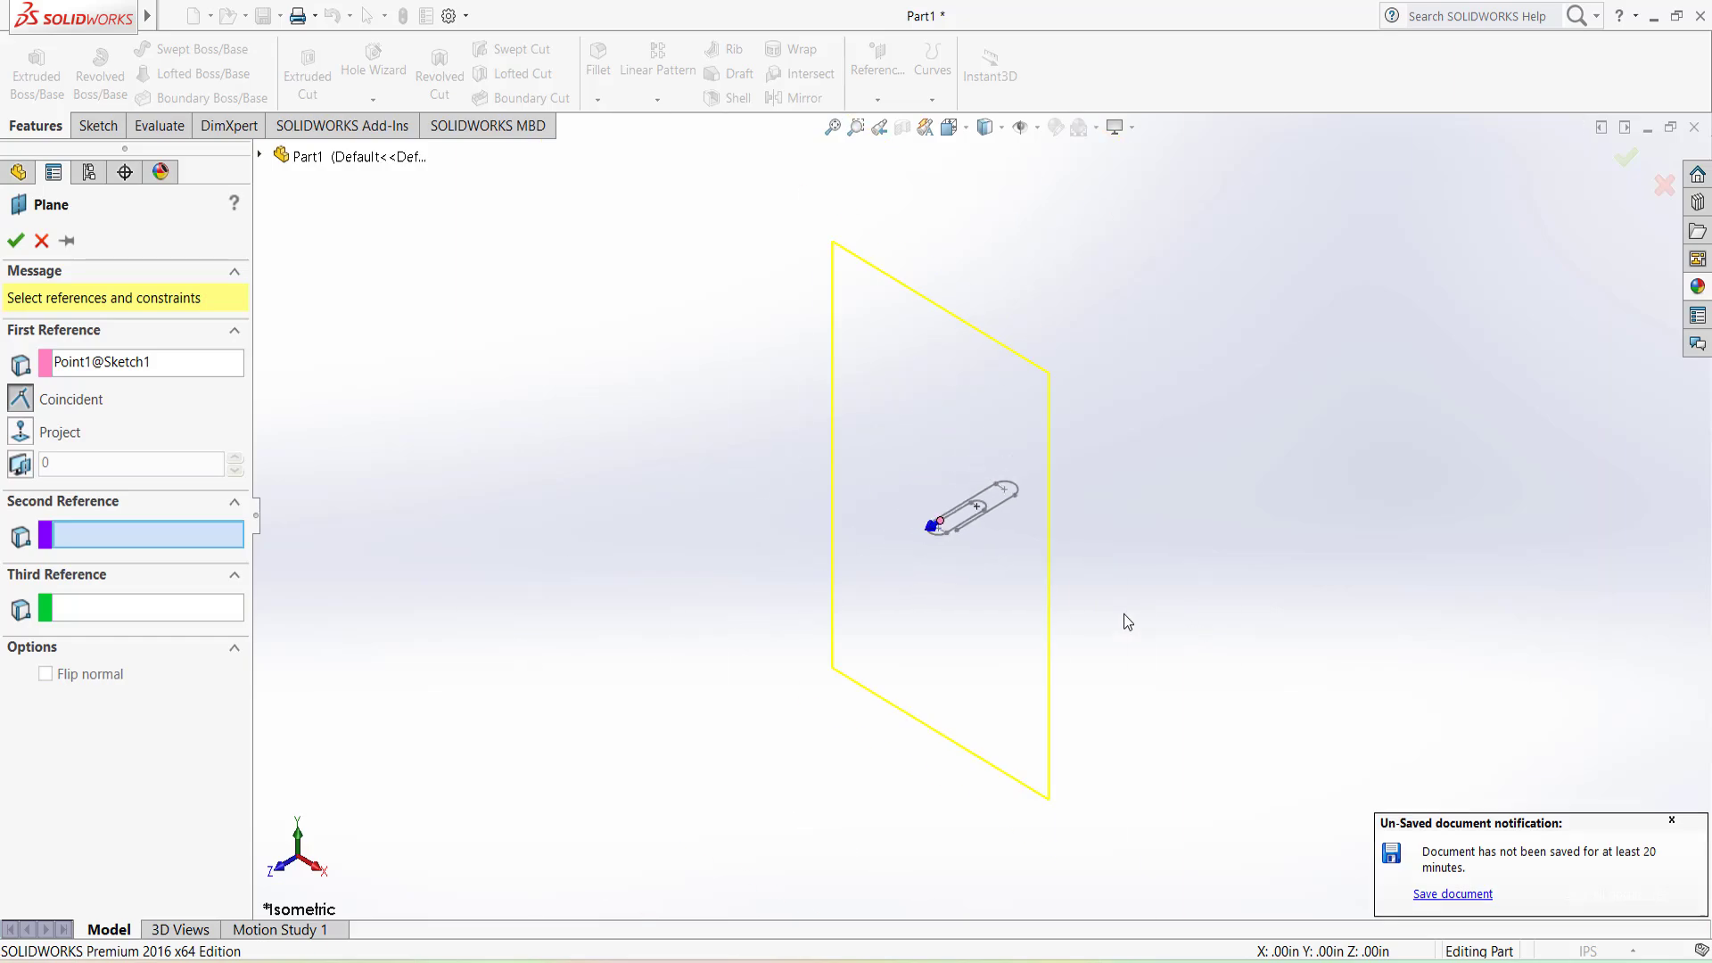
pyautogui.scroll(1, 984, 581)
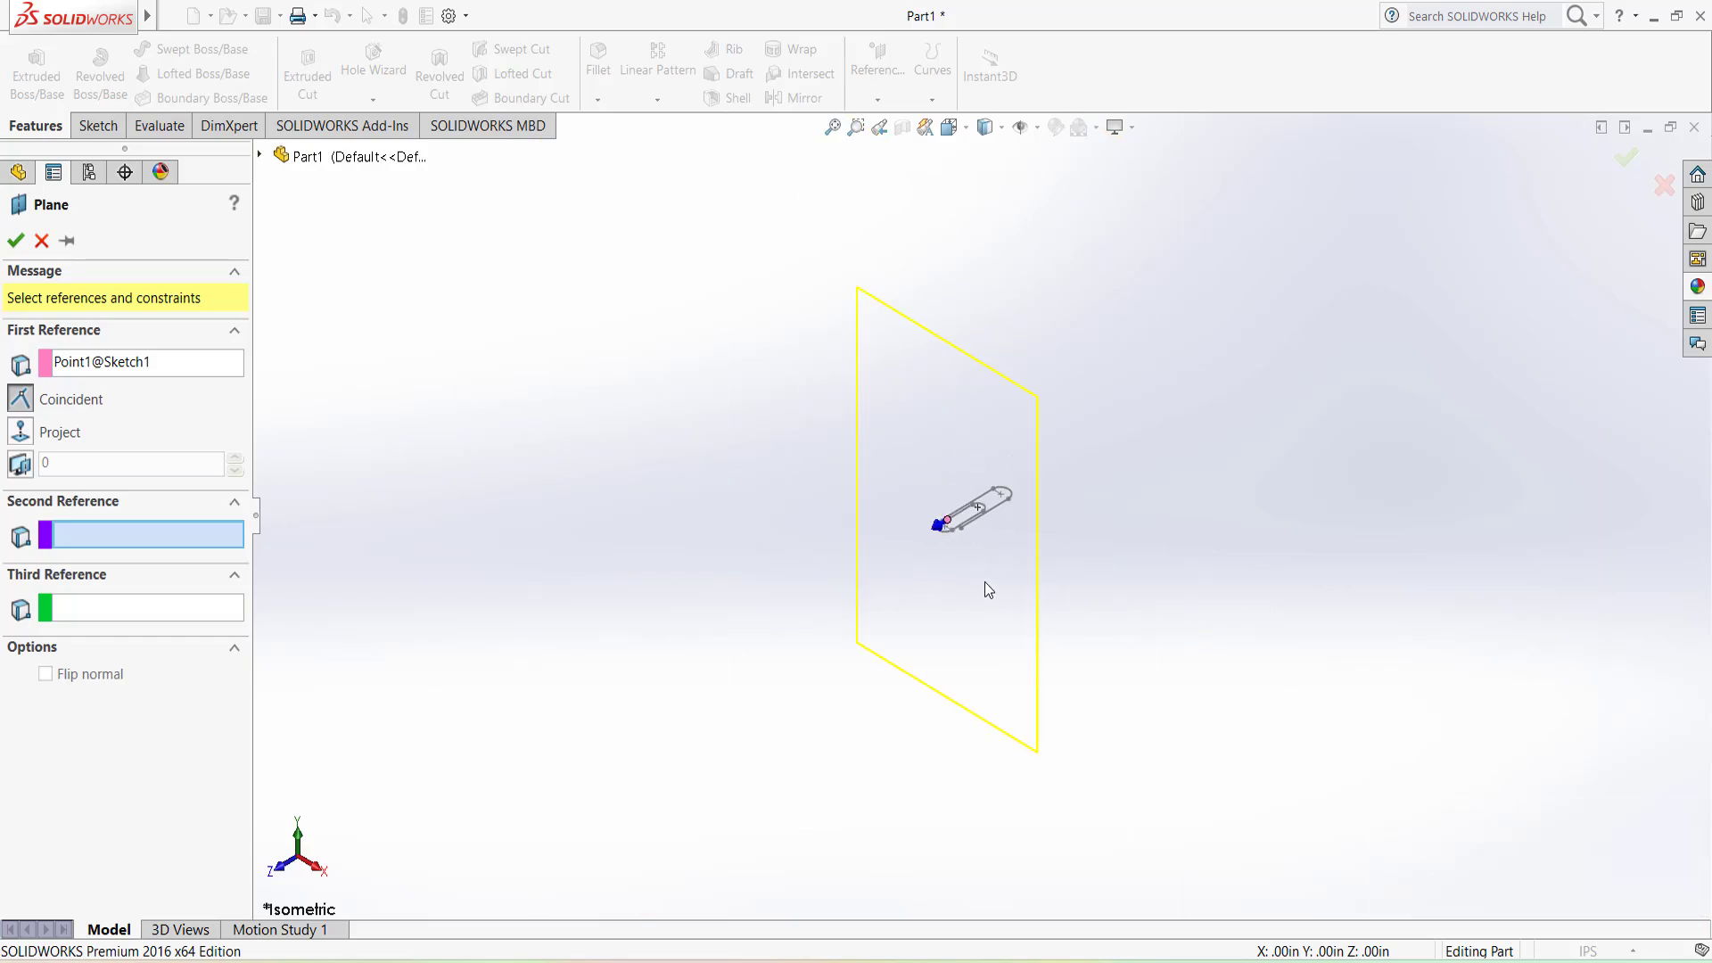
pyautogui.scroll(-2, 984, 576)
pyautogui.scroll(-1, 933, 367)
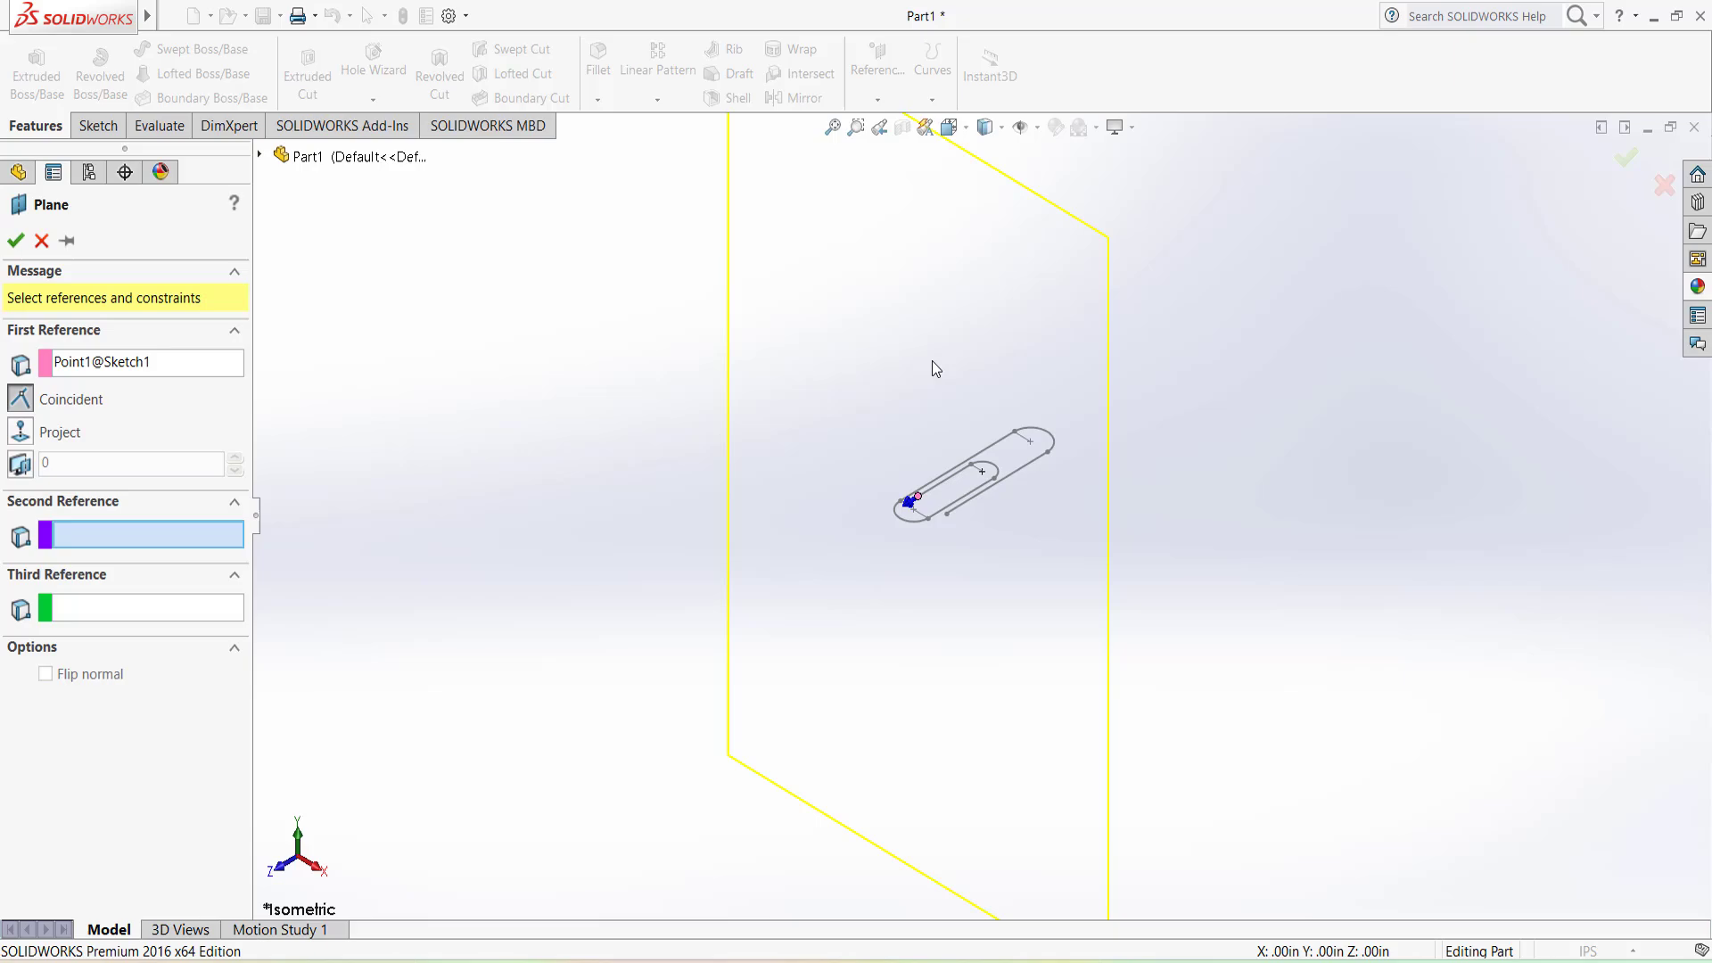
pyautogui.click(938, 485)
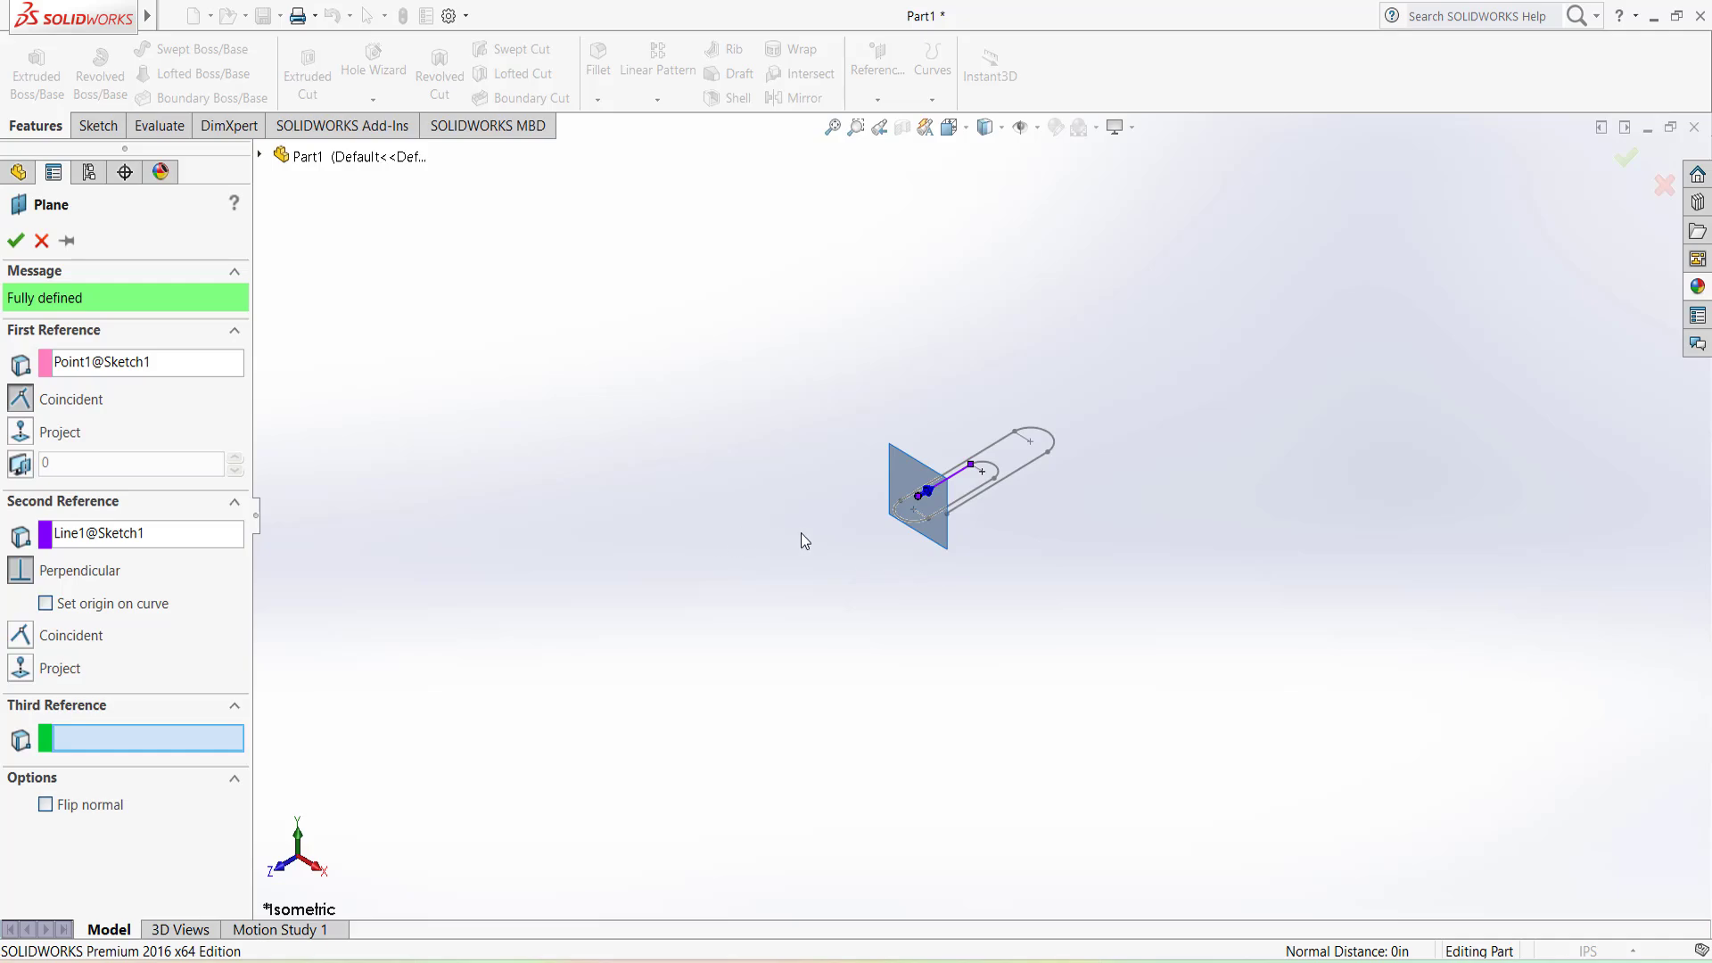
pyautogui.scroll(-2, 832, 557)
pyautogui.scroll(6, 915, 533)
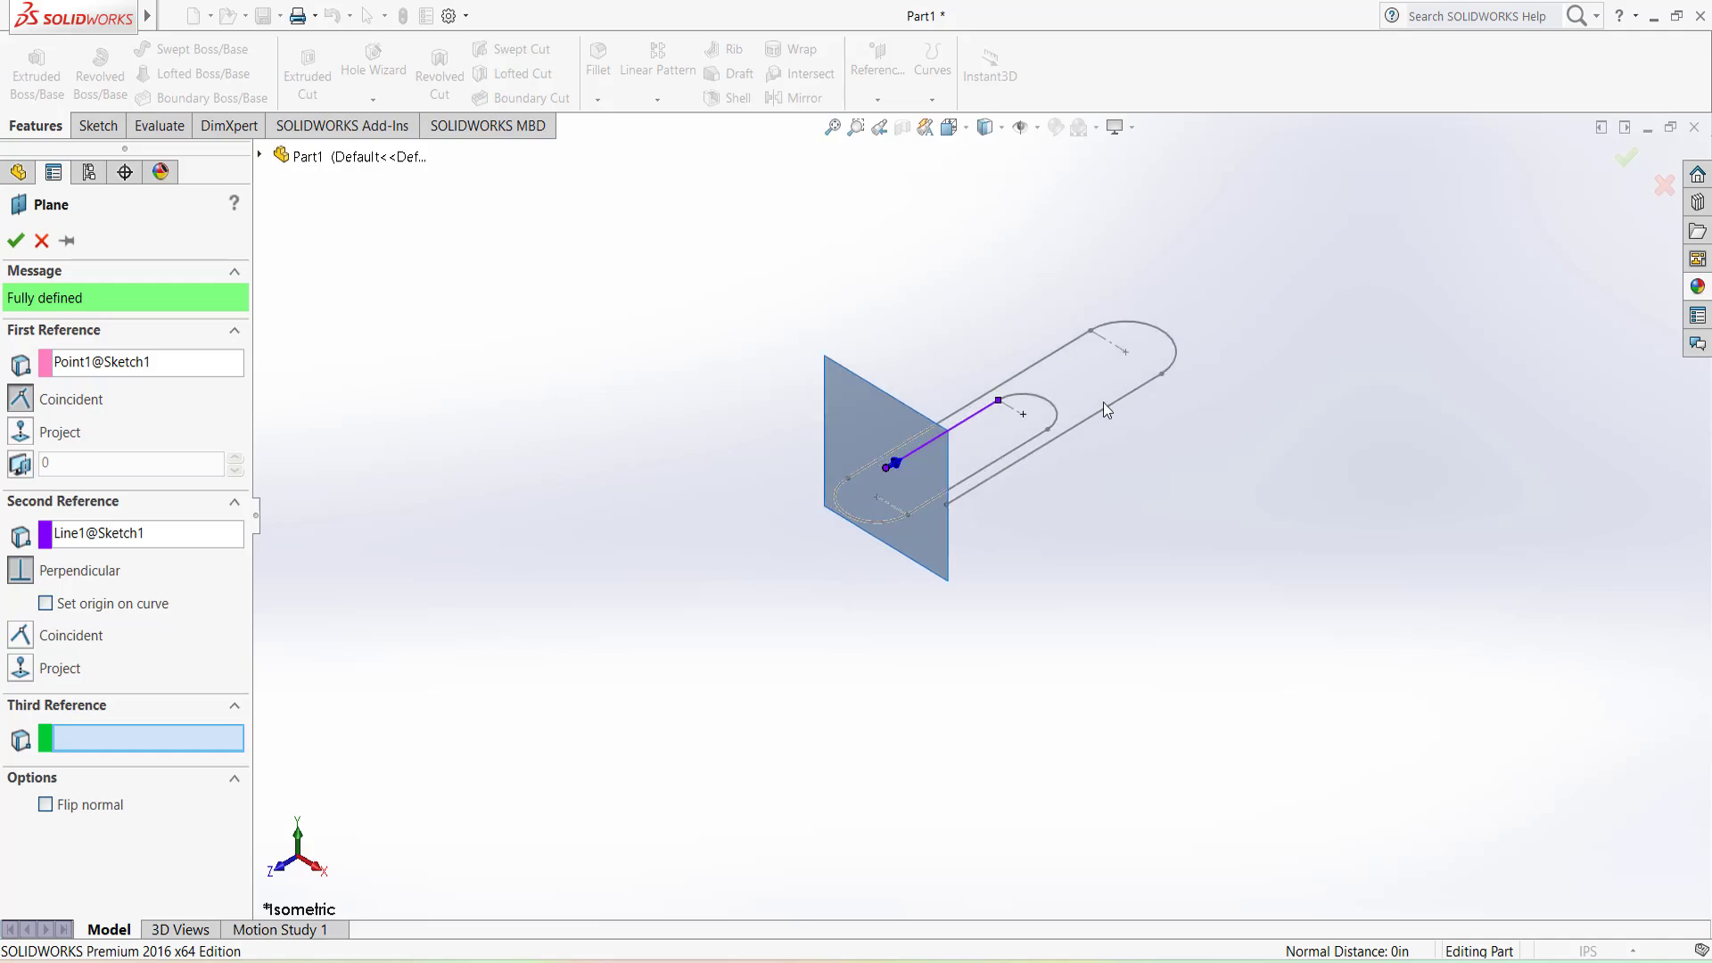
pyautogui.scroll(3, 943, 376)
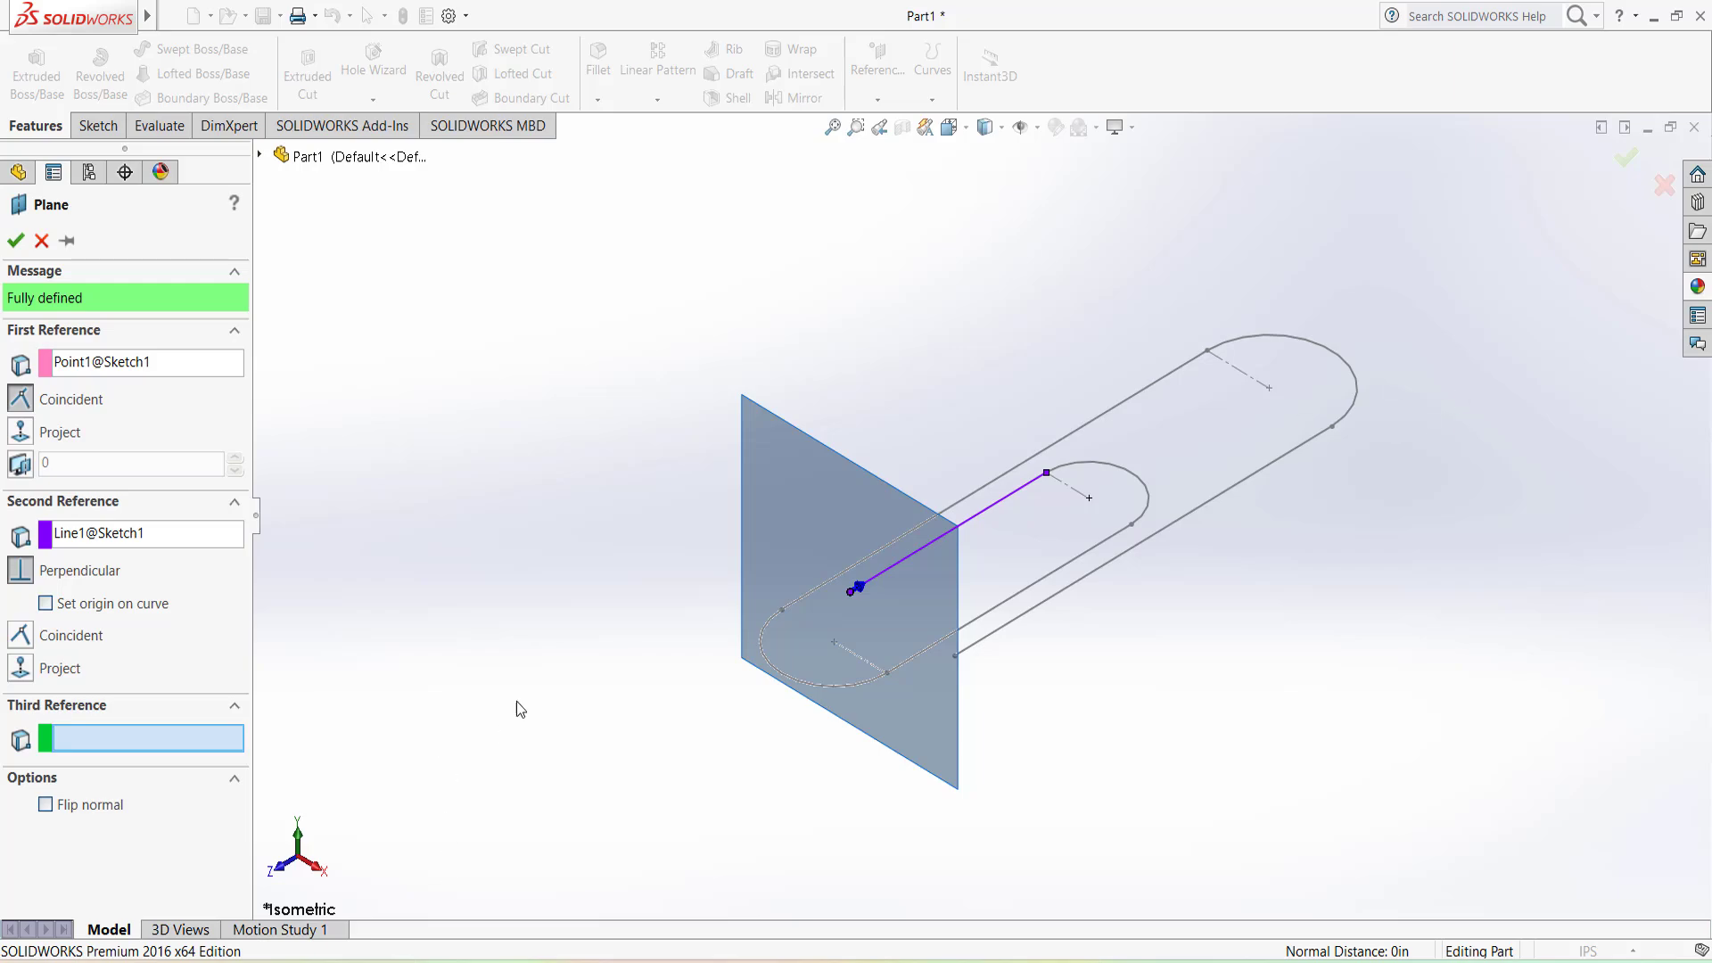
pyautogui.moveTo(1227, 696)
pyautogui.mouseDown(button='middle')
pyautogui.moveTo(1148, 688)
pyautogui.moveTo(1249, 672)
pyautogui.moveTo(1112, 623)
pyautogui.mouseUp(button='middle')
pyautogui.click(14, 239)
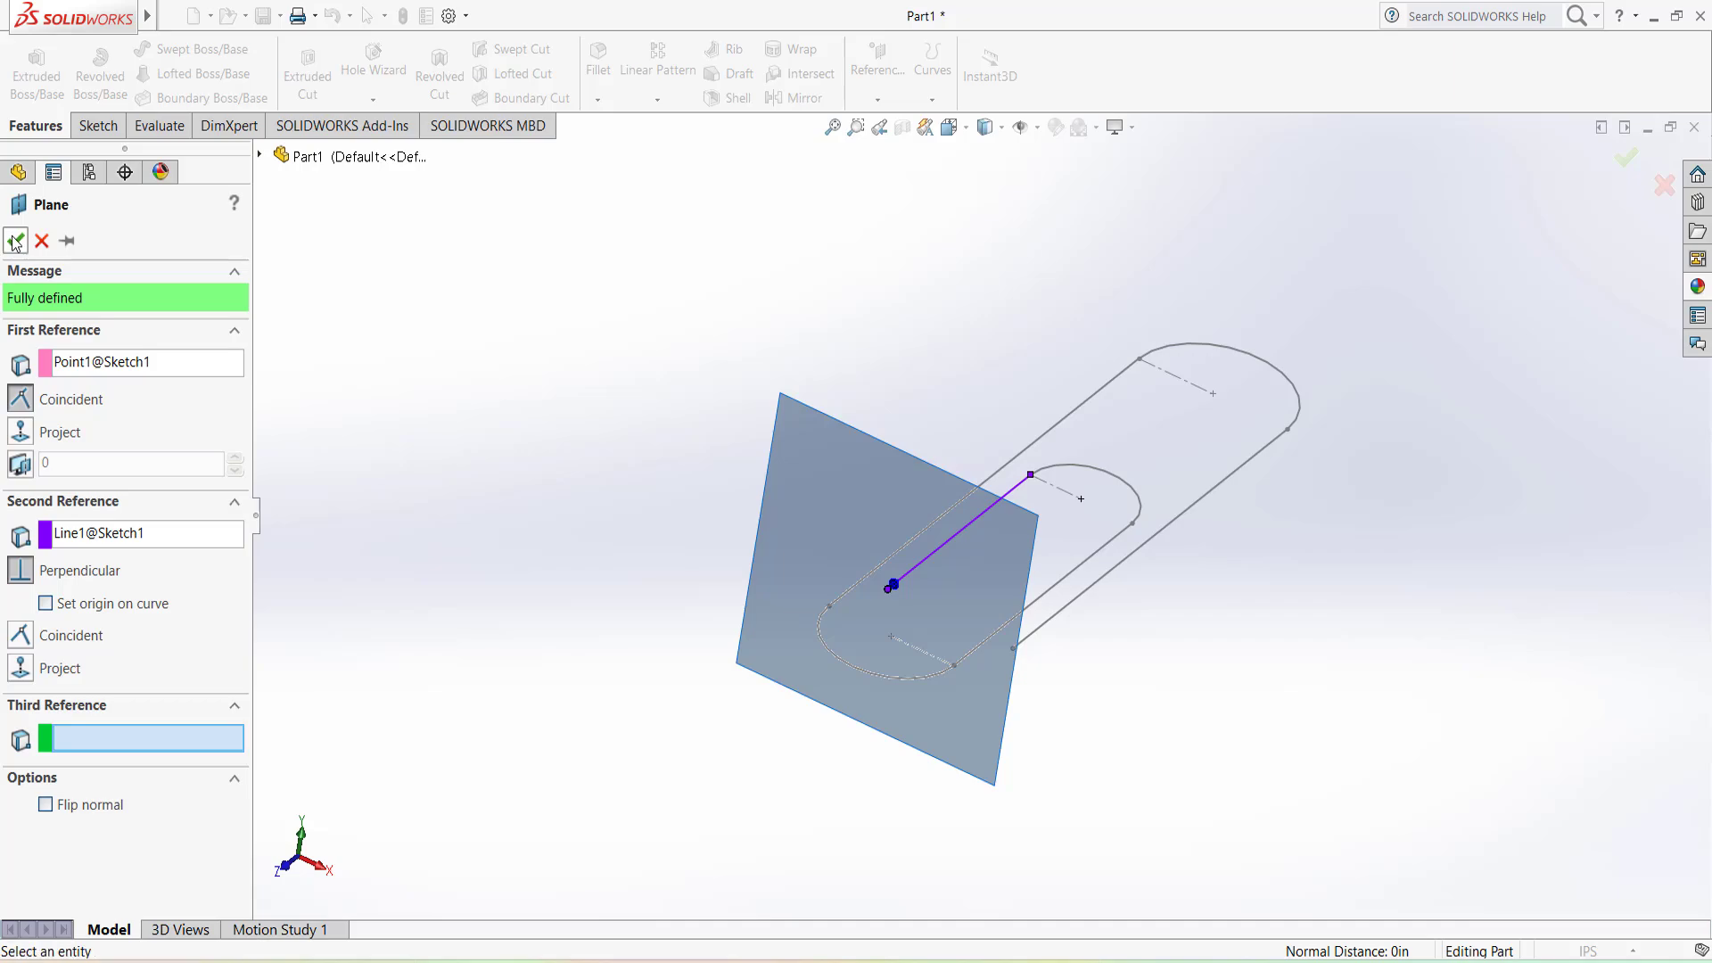
# Sketch a circle of about 0.02 in radius on the new reference plane, centred on the path's endpoint at the origin.
pyautogui.rightClick(860, 482)
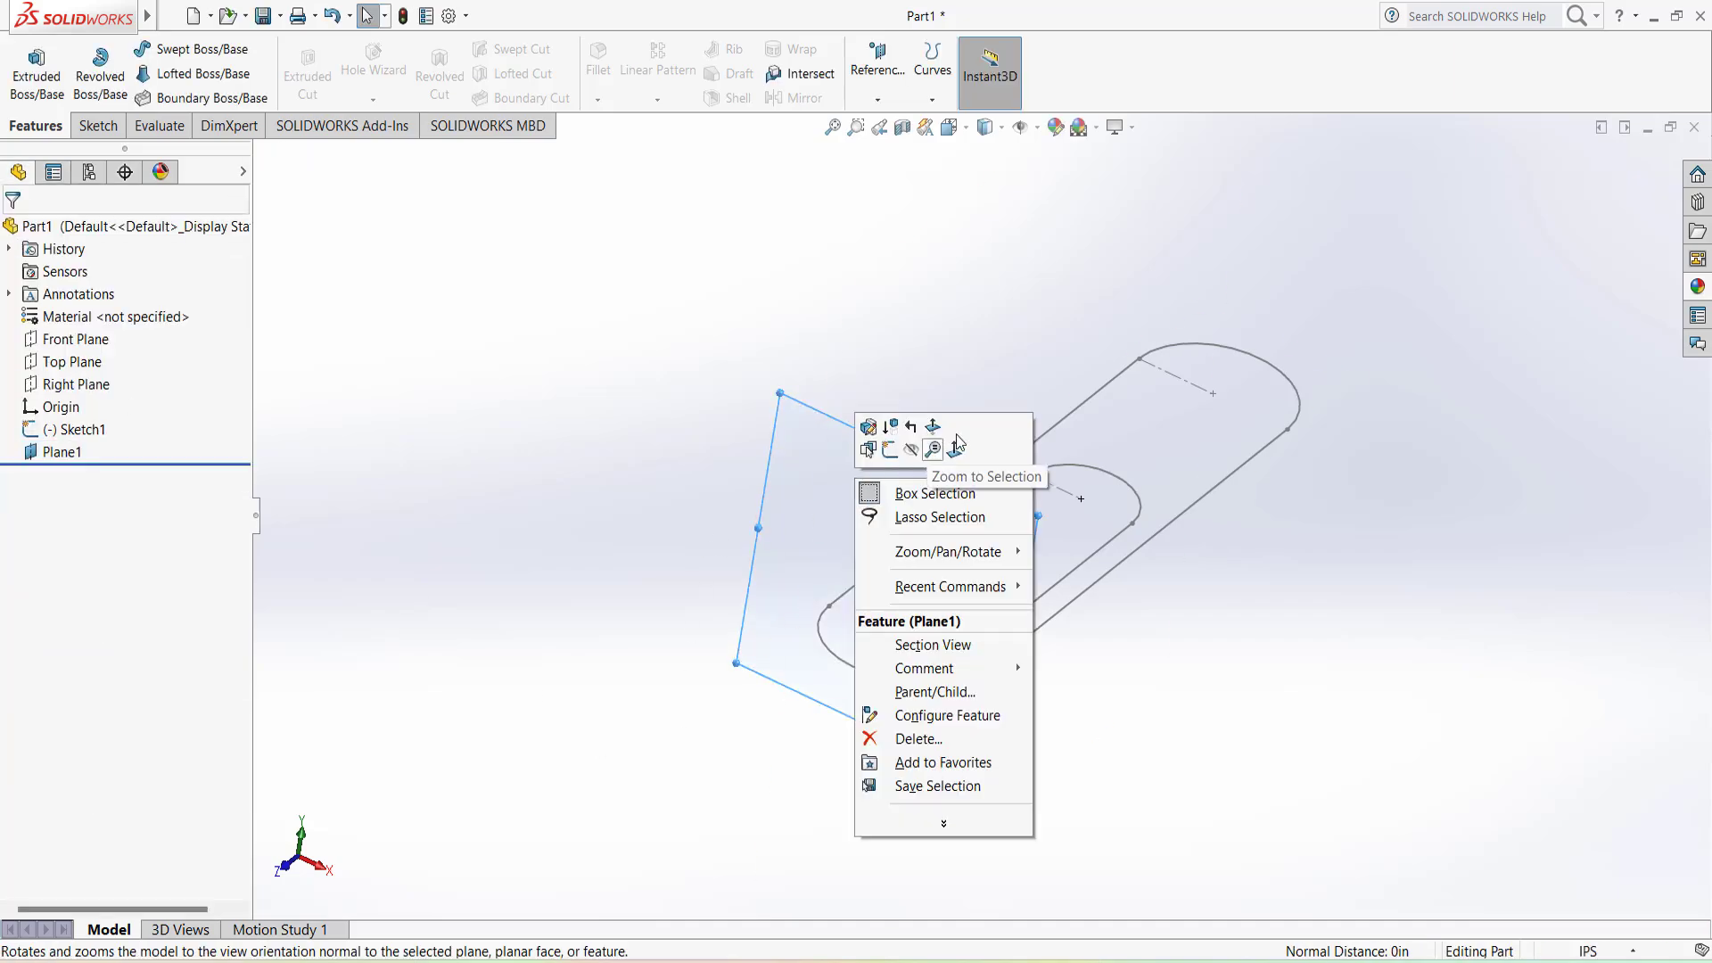
pyautogui.click(954, 446)
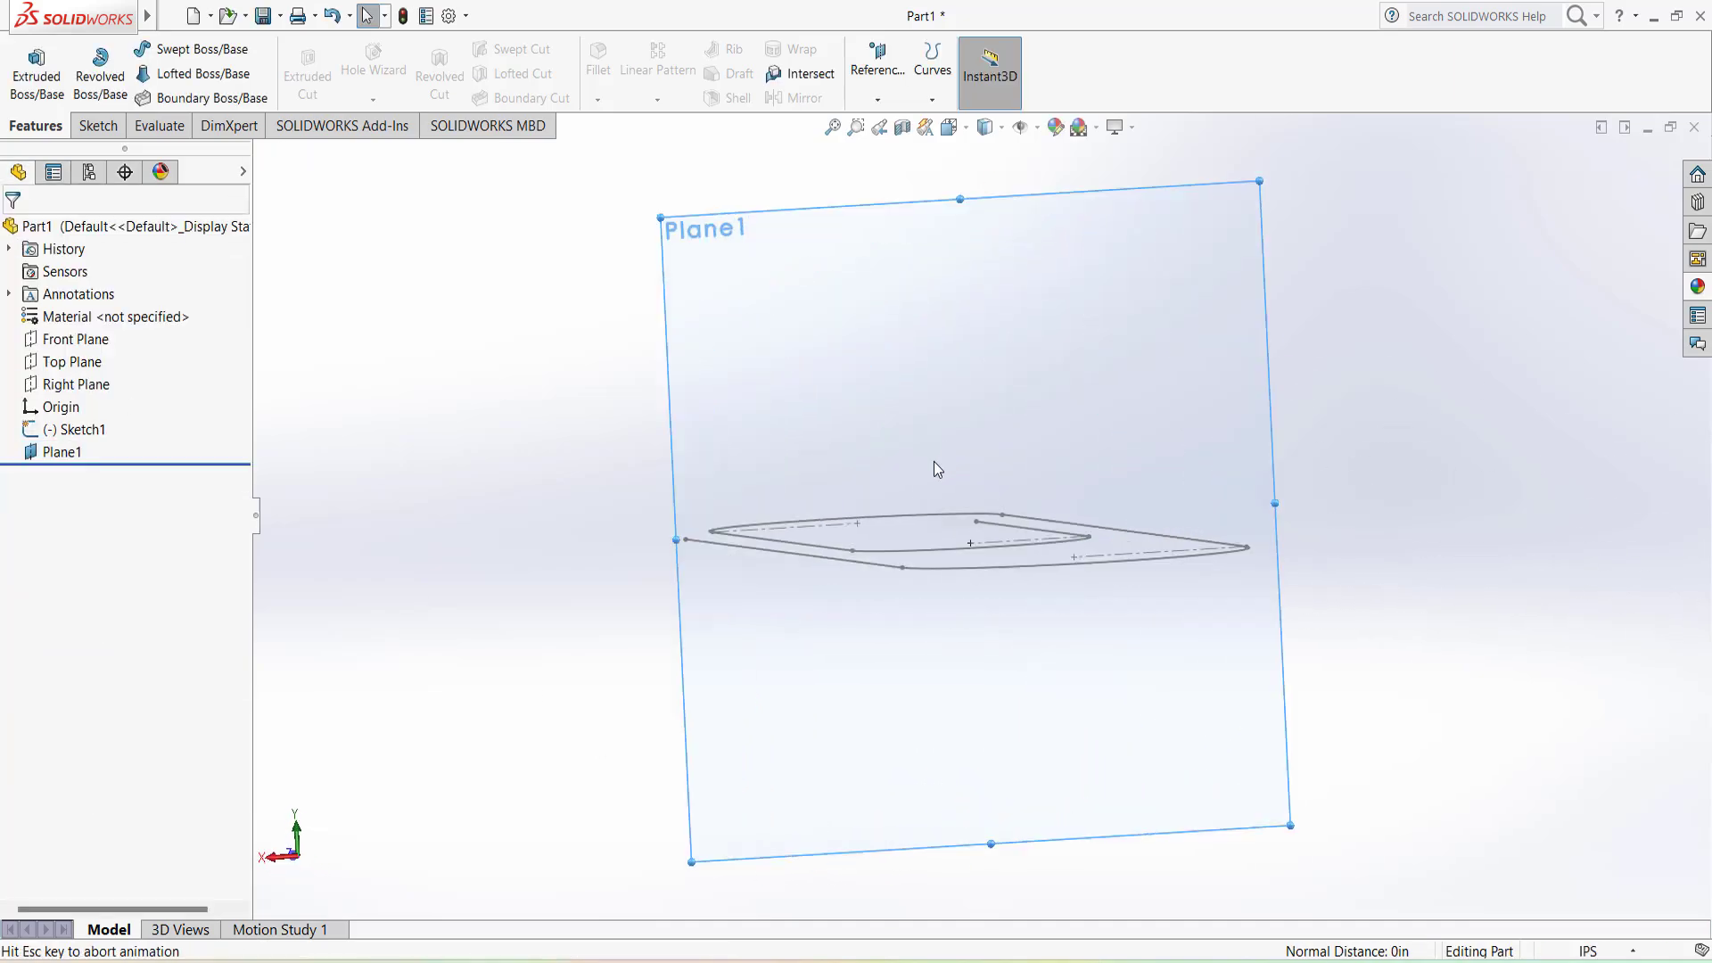
pyautogui.rightClick(968, 379)
pyautogui.click(1062, 352)
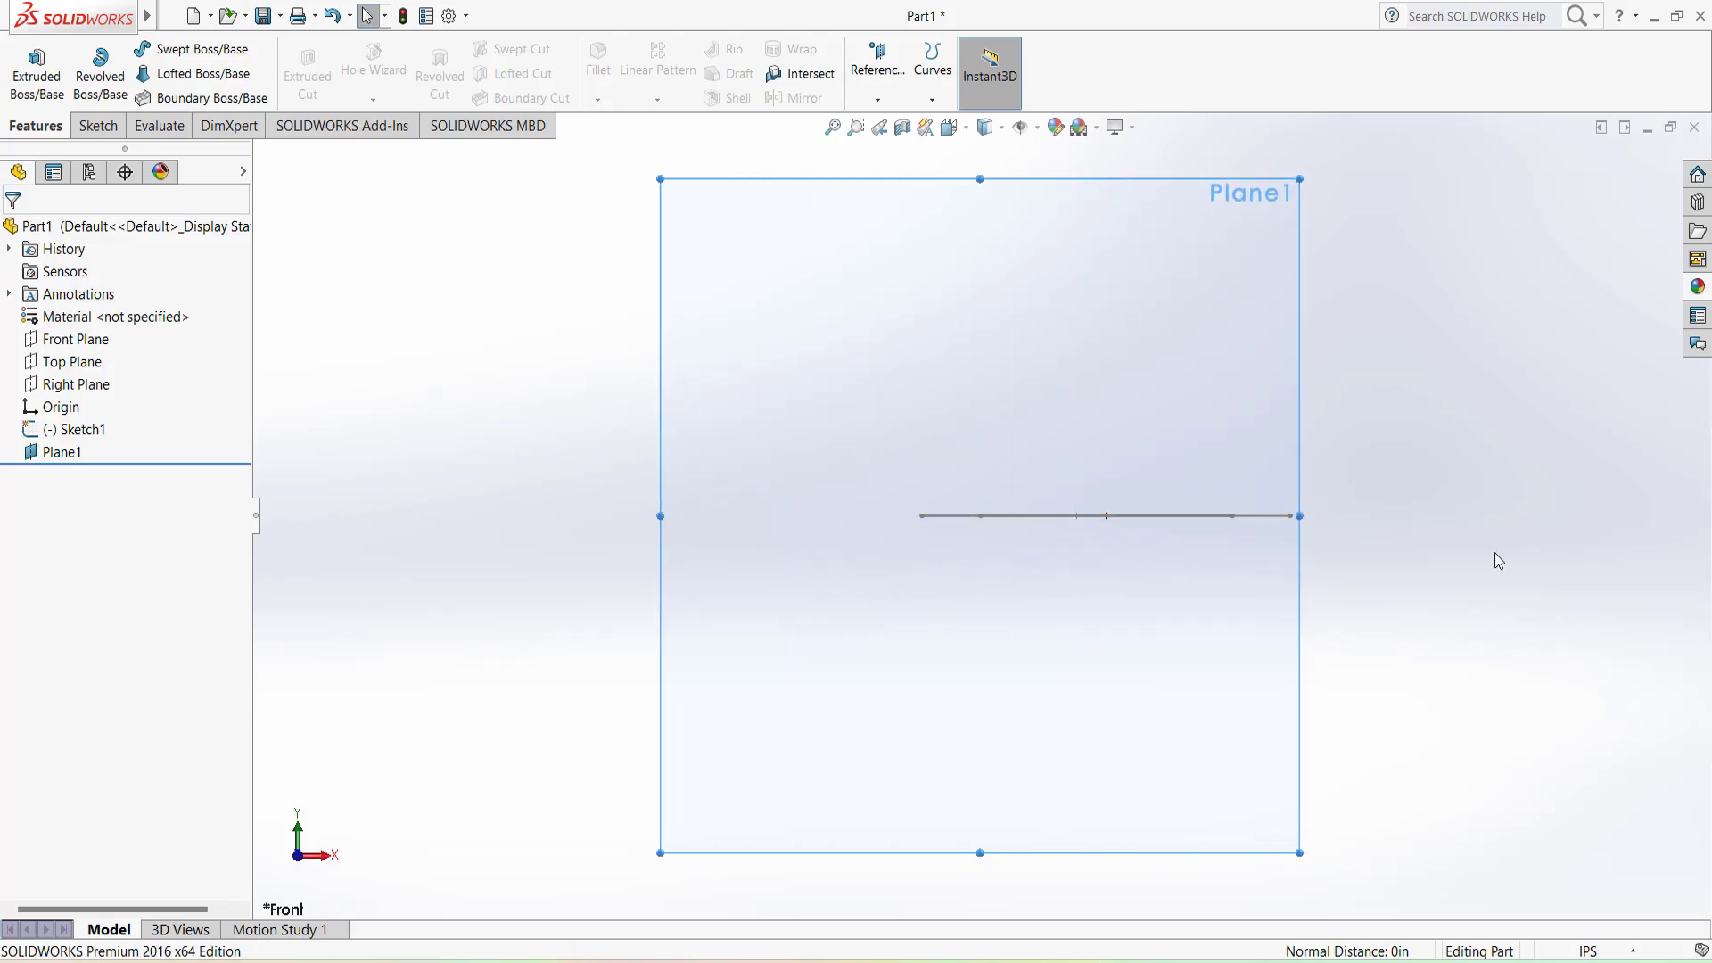
pyautogui.moveTo(1492, 558); pyautogui.dragTo(1490, 575, button='middle')
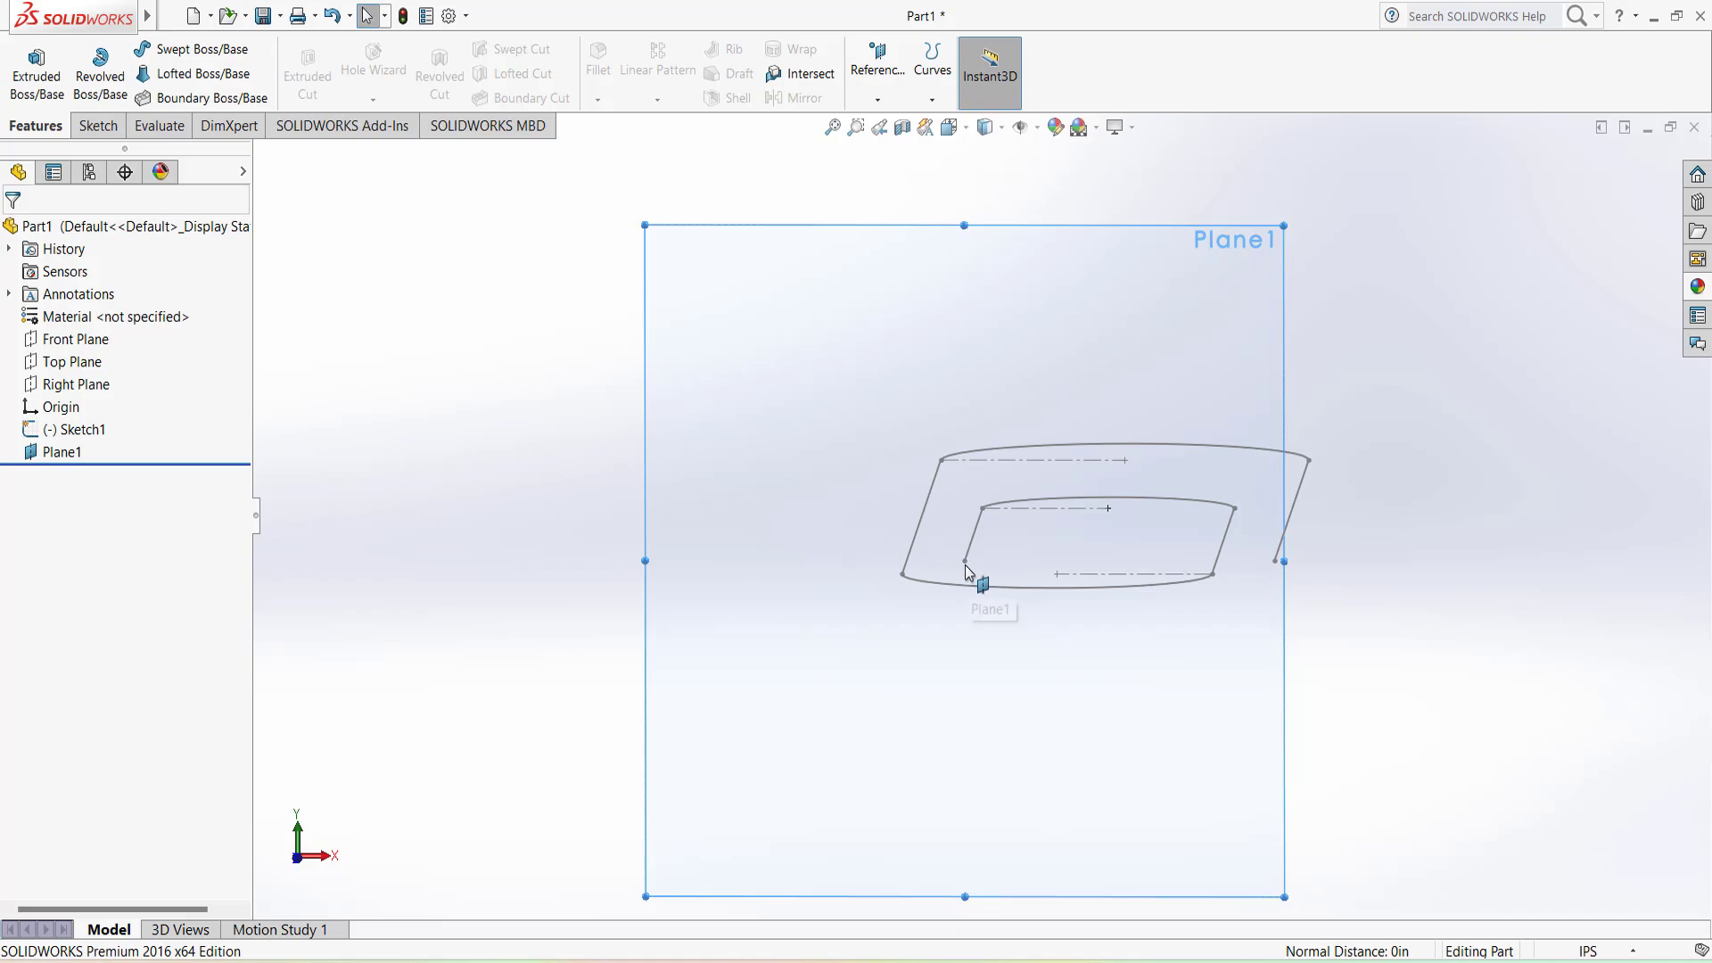
pyautogui.click(98, 127)
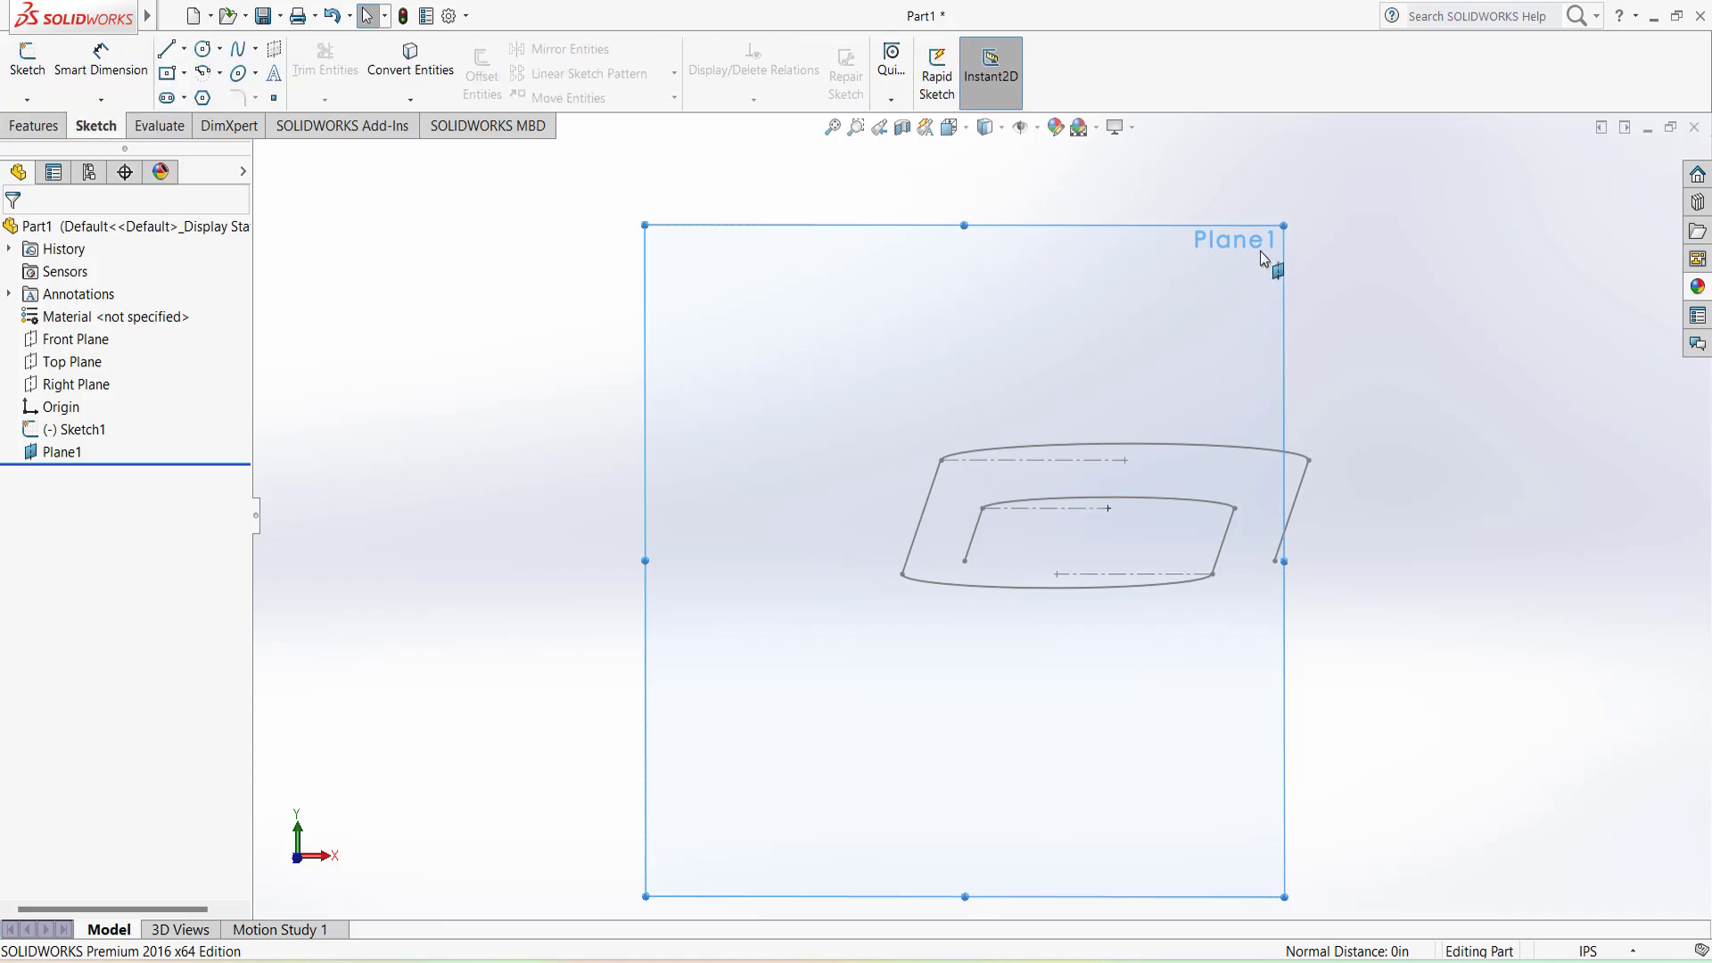
pyautogui.click(203, 48)
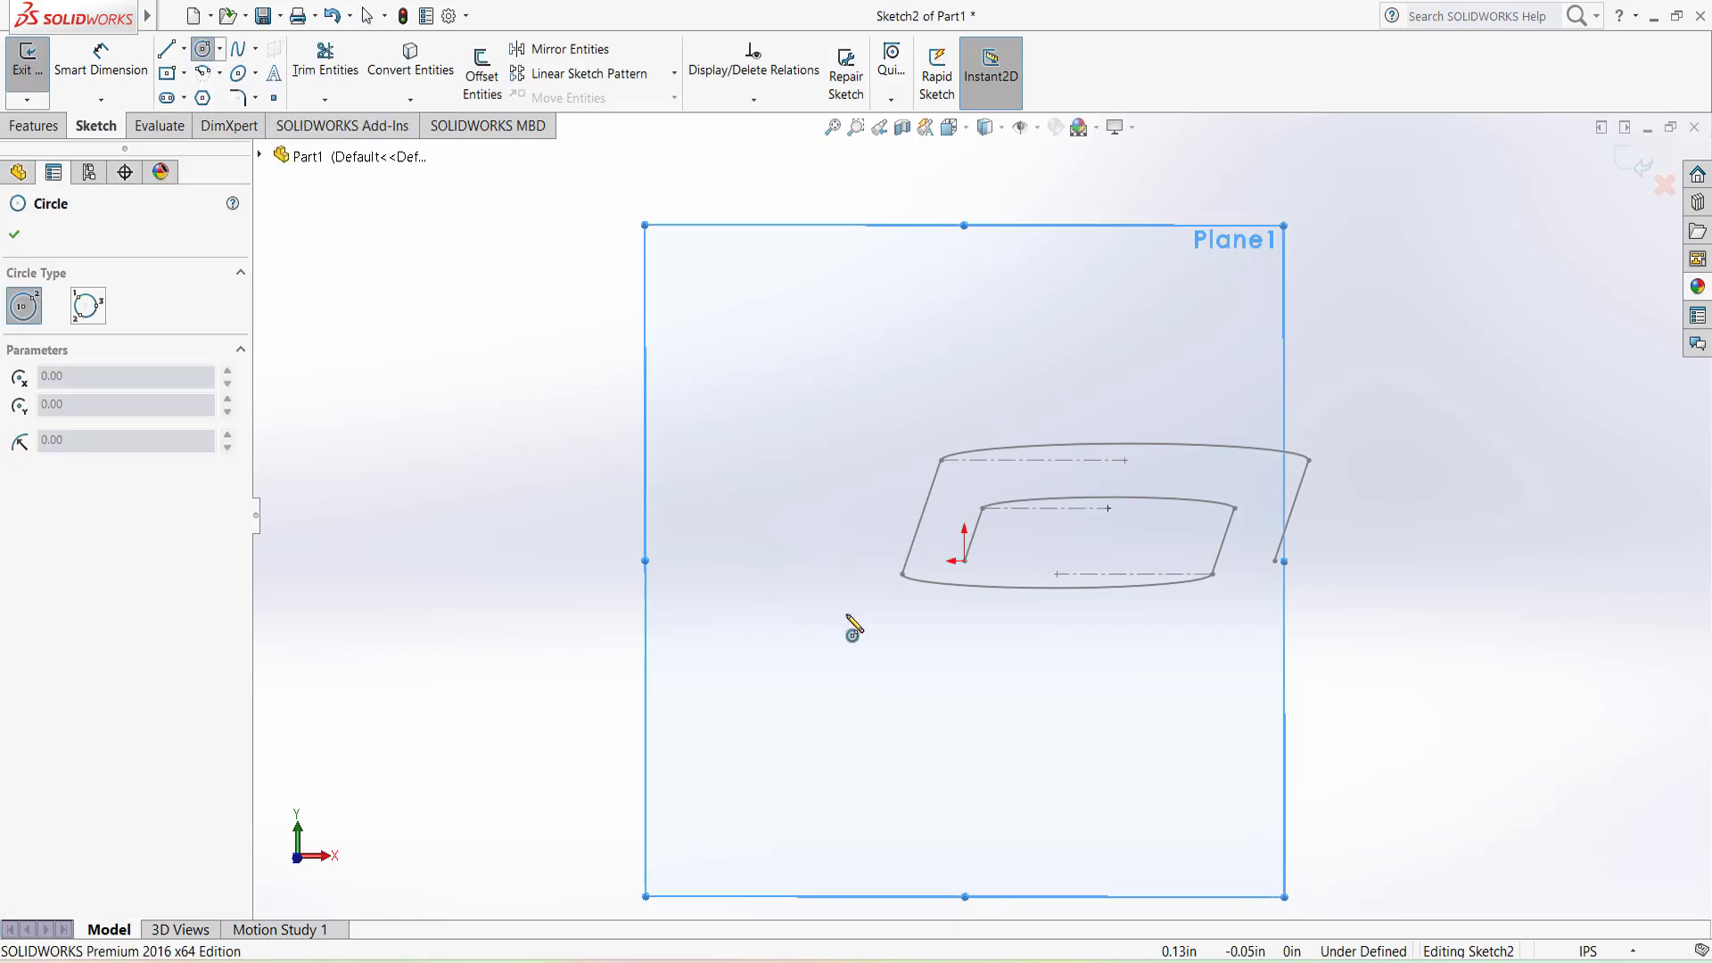
pyautogui.click(963, 560)
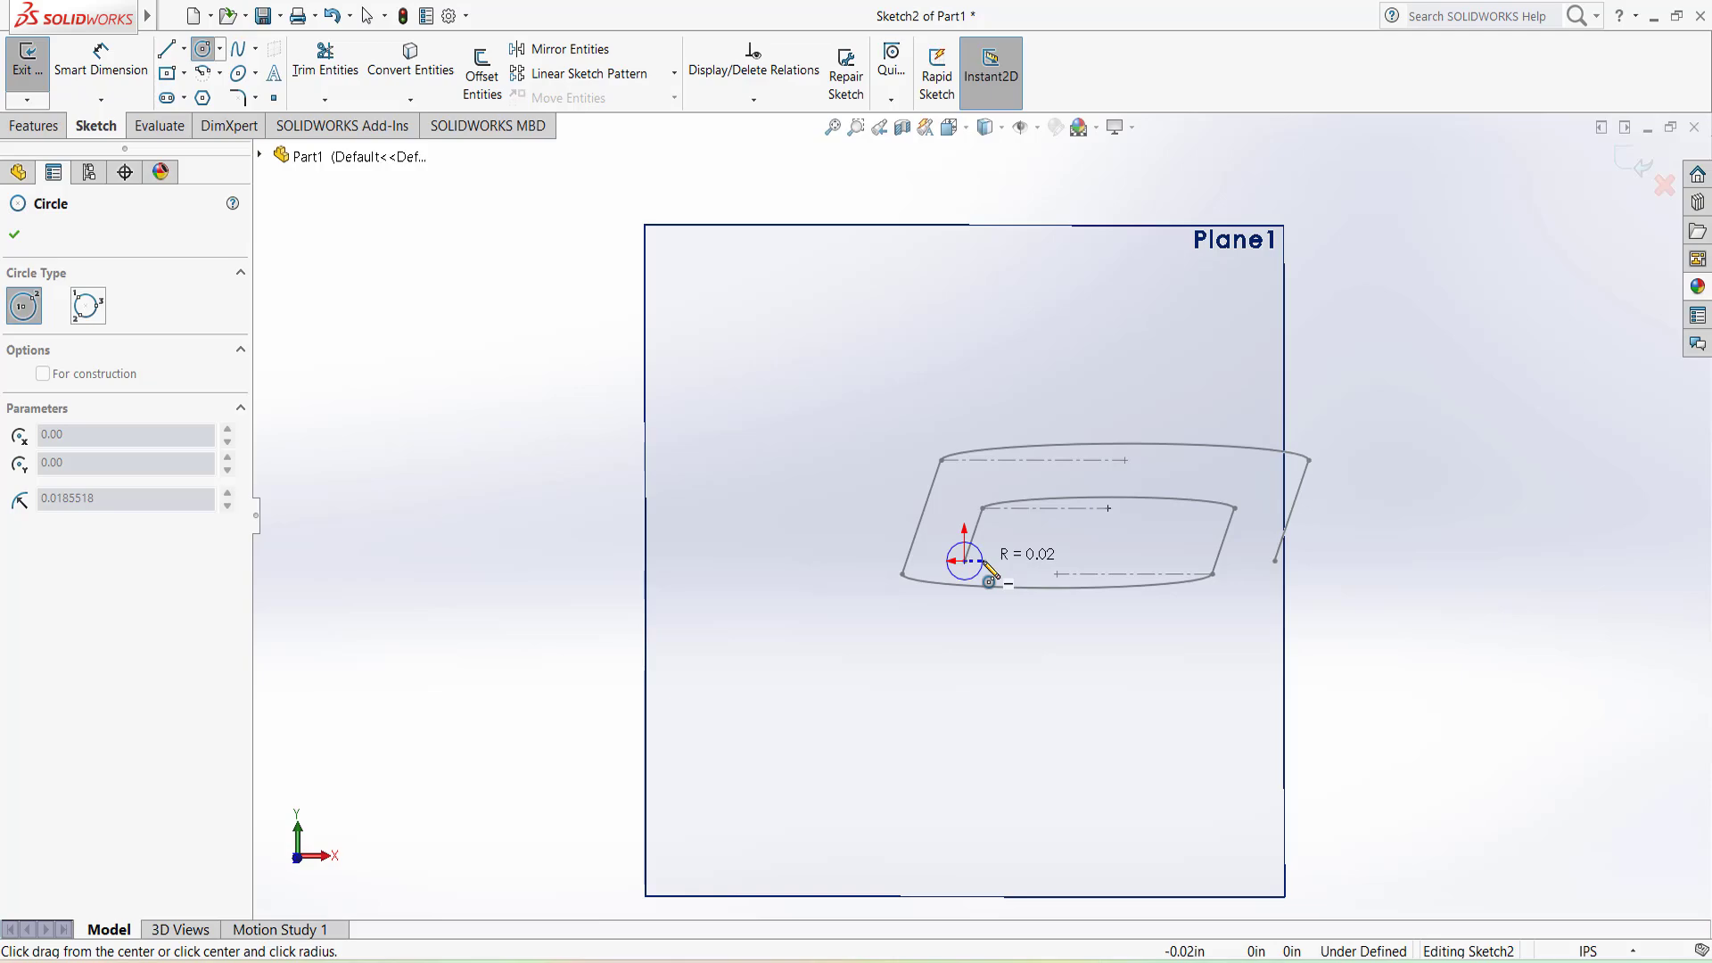
pyautogui.click(984, 563)
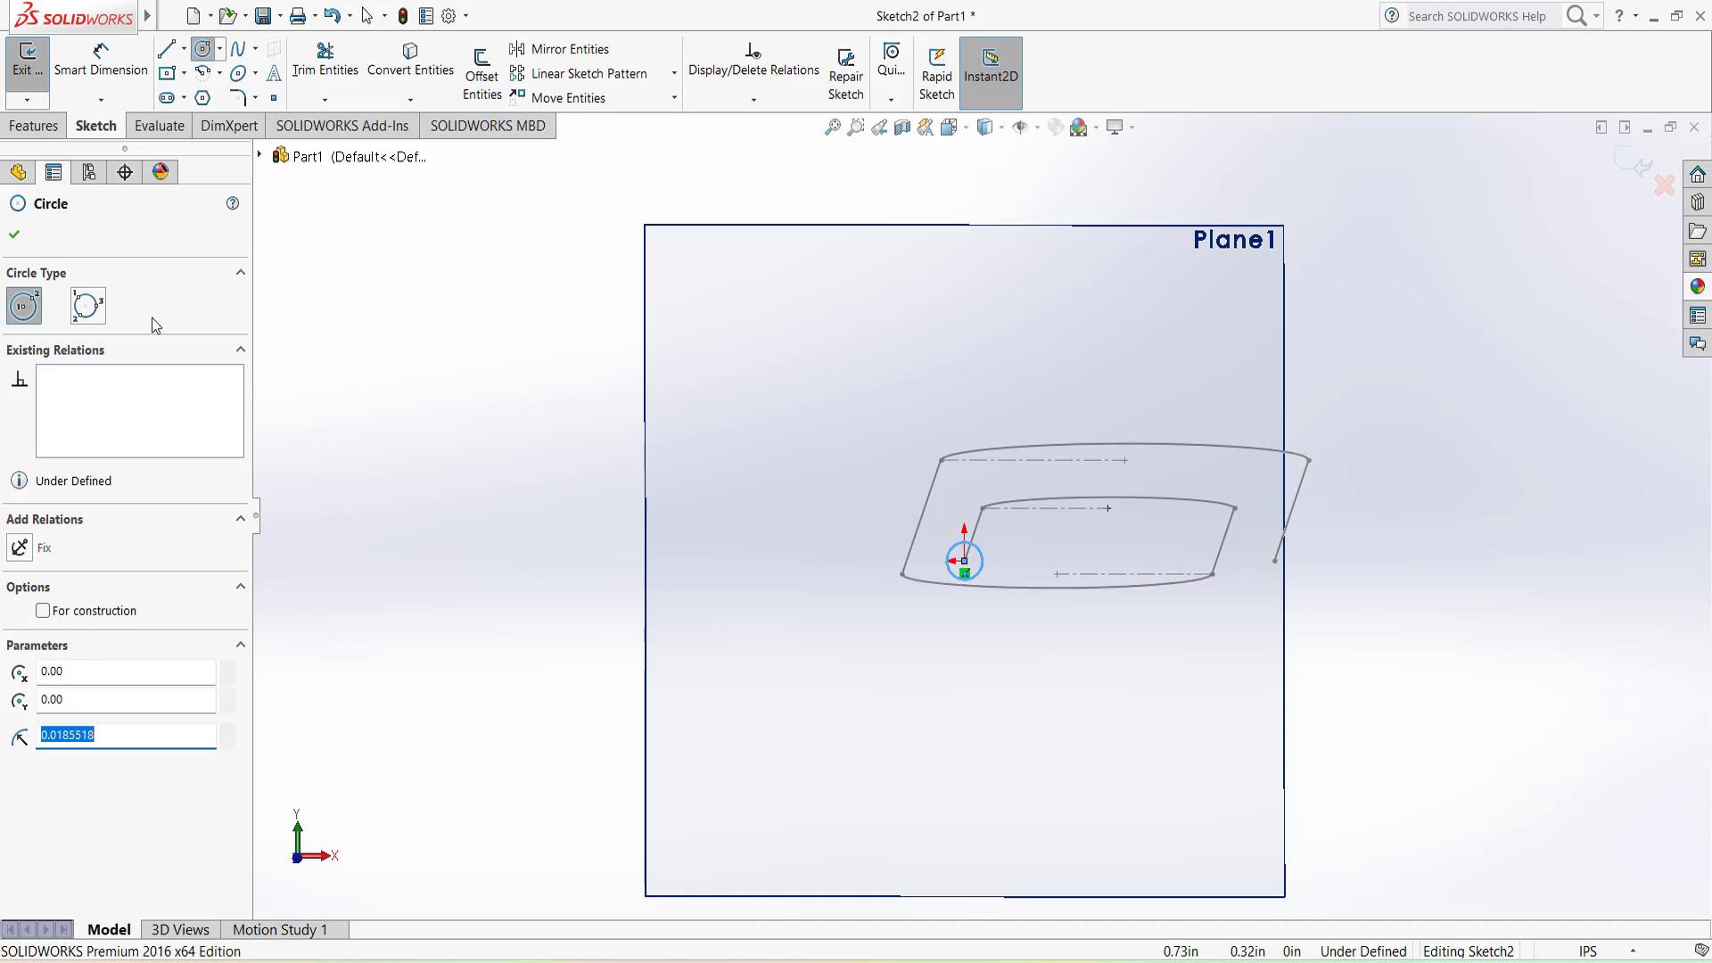
pyautogui.click(14, 233)
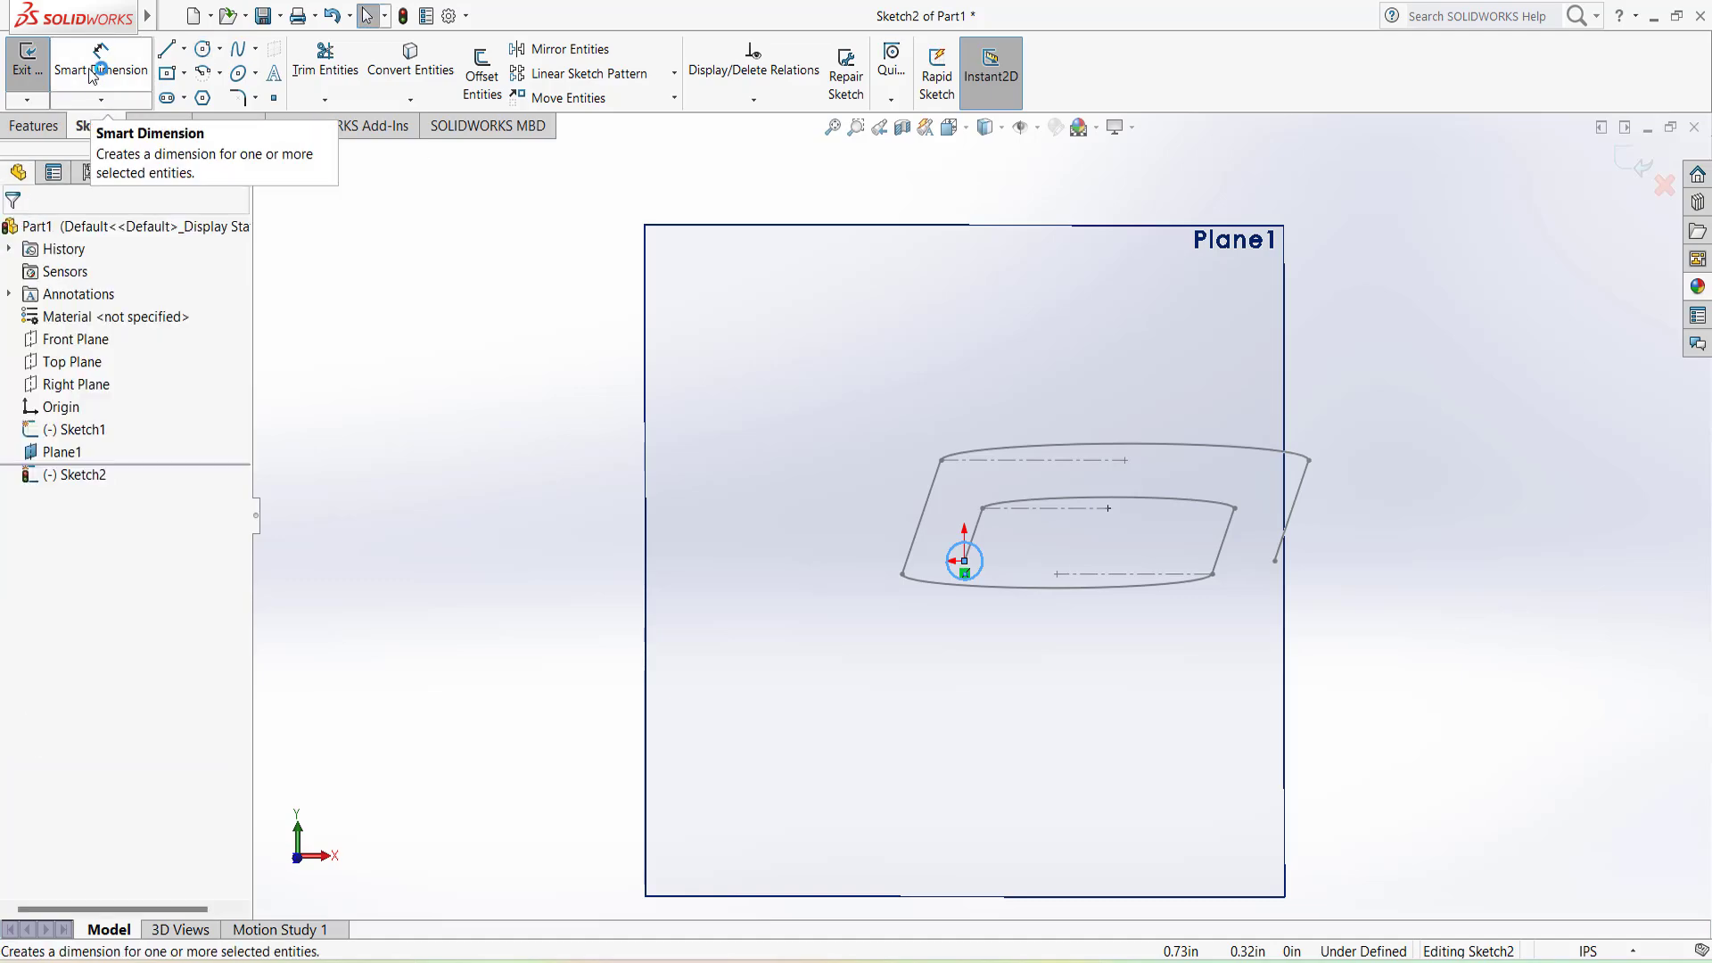
# Dimension the wire profile circle's diameter to 0.05 in and exit the sketch, keeping its changes.
pyautogui.click(96, 67)
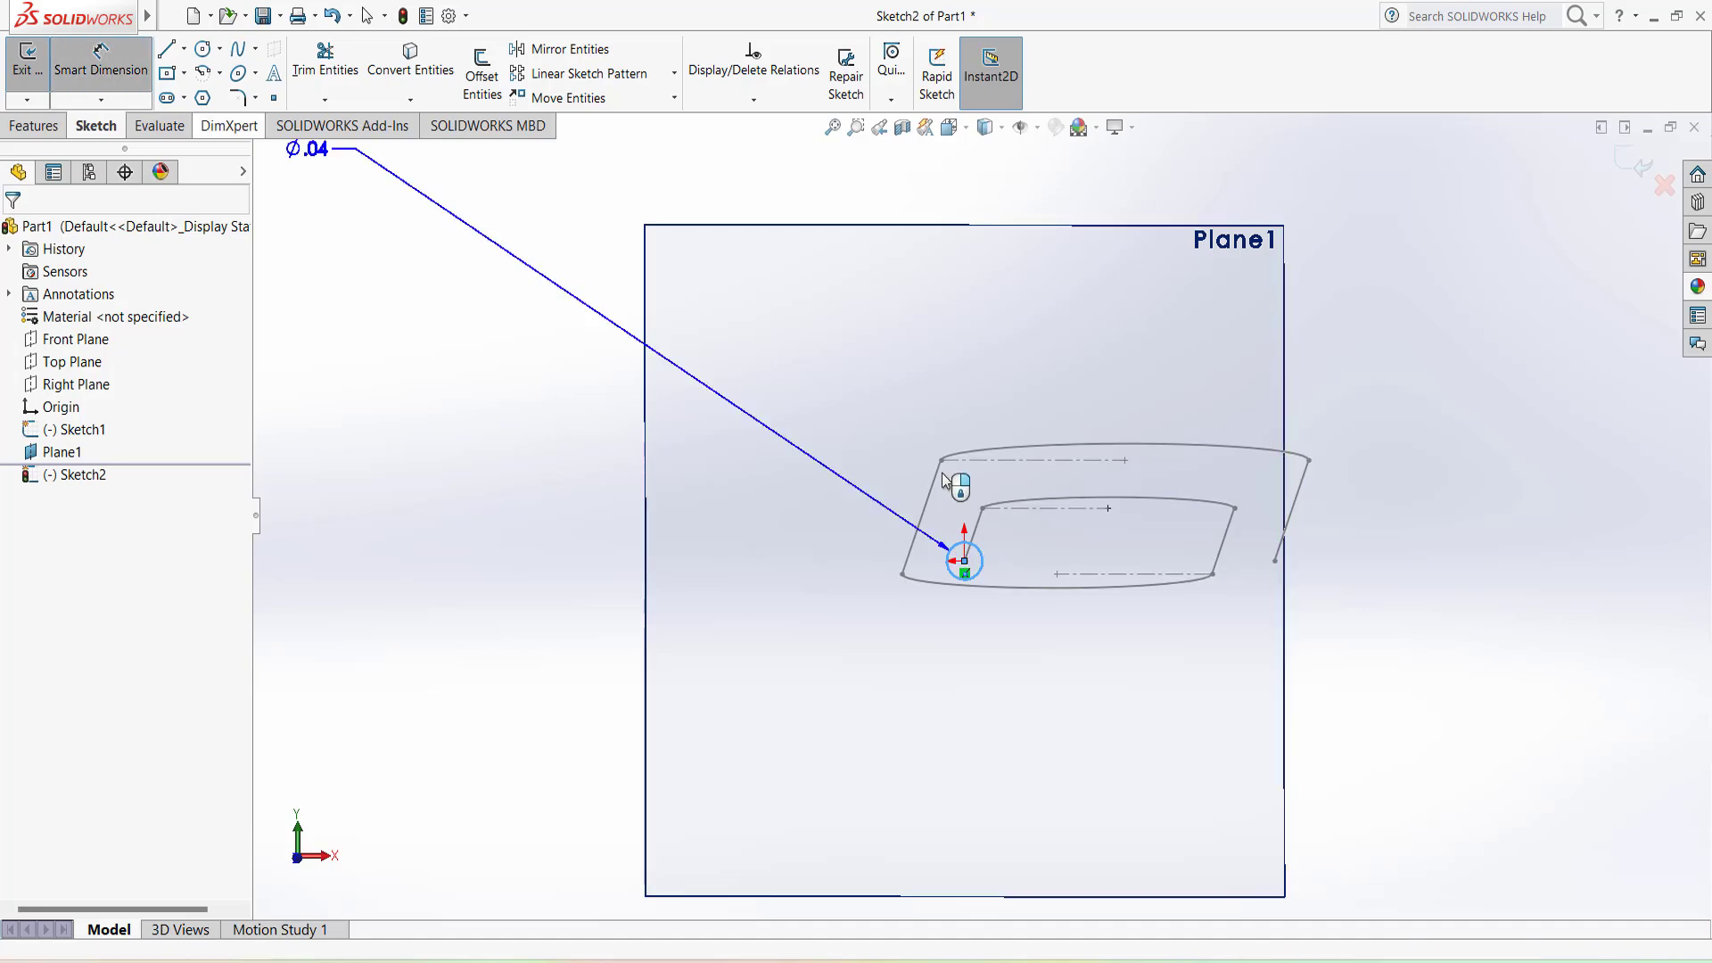
pyautogui.click(938, 502)
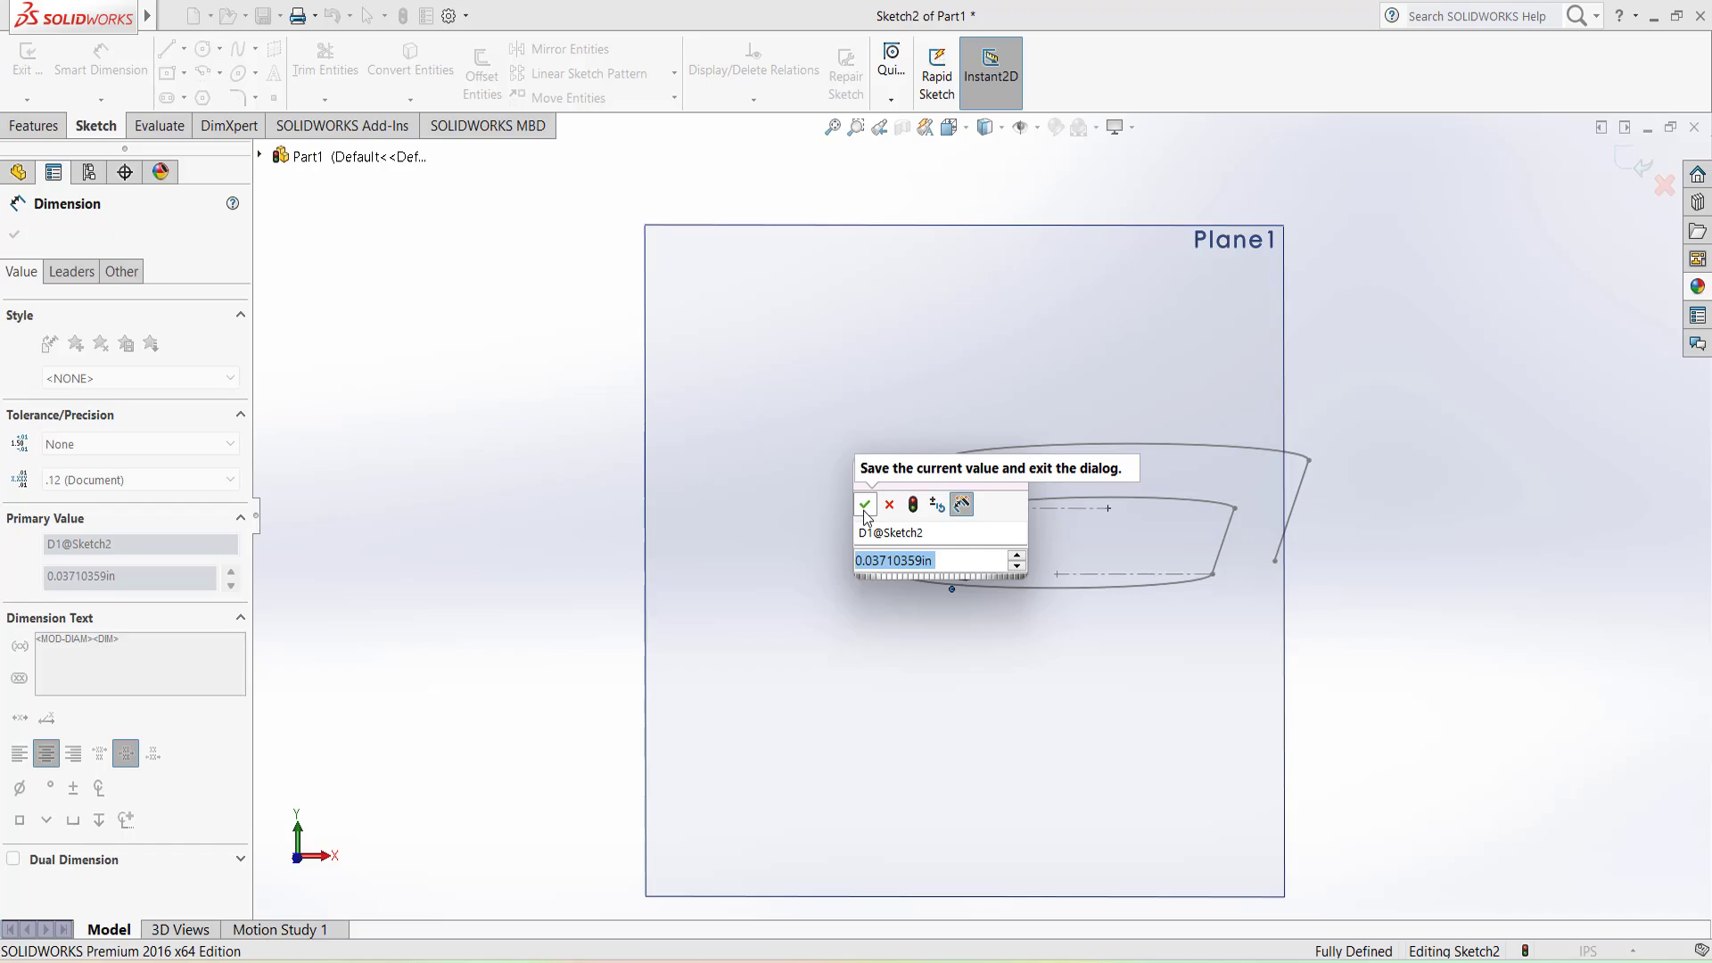
pyautogui.write('0.05')
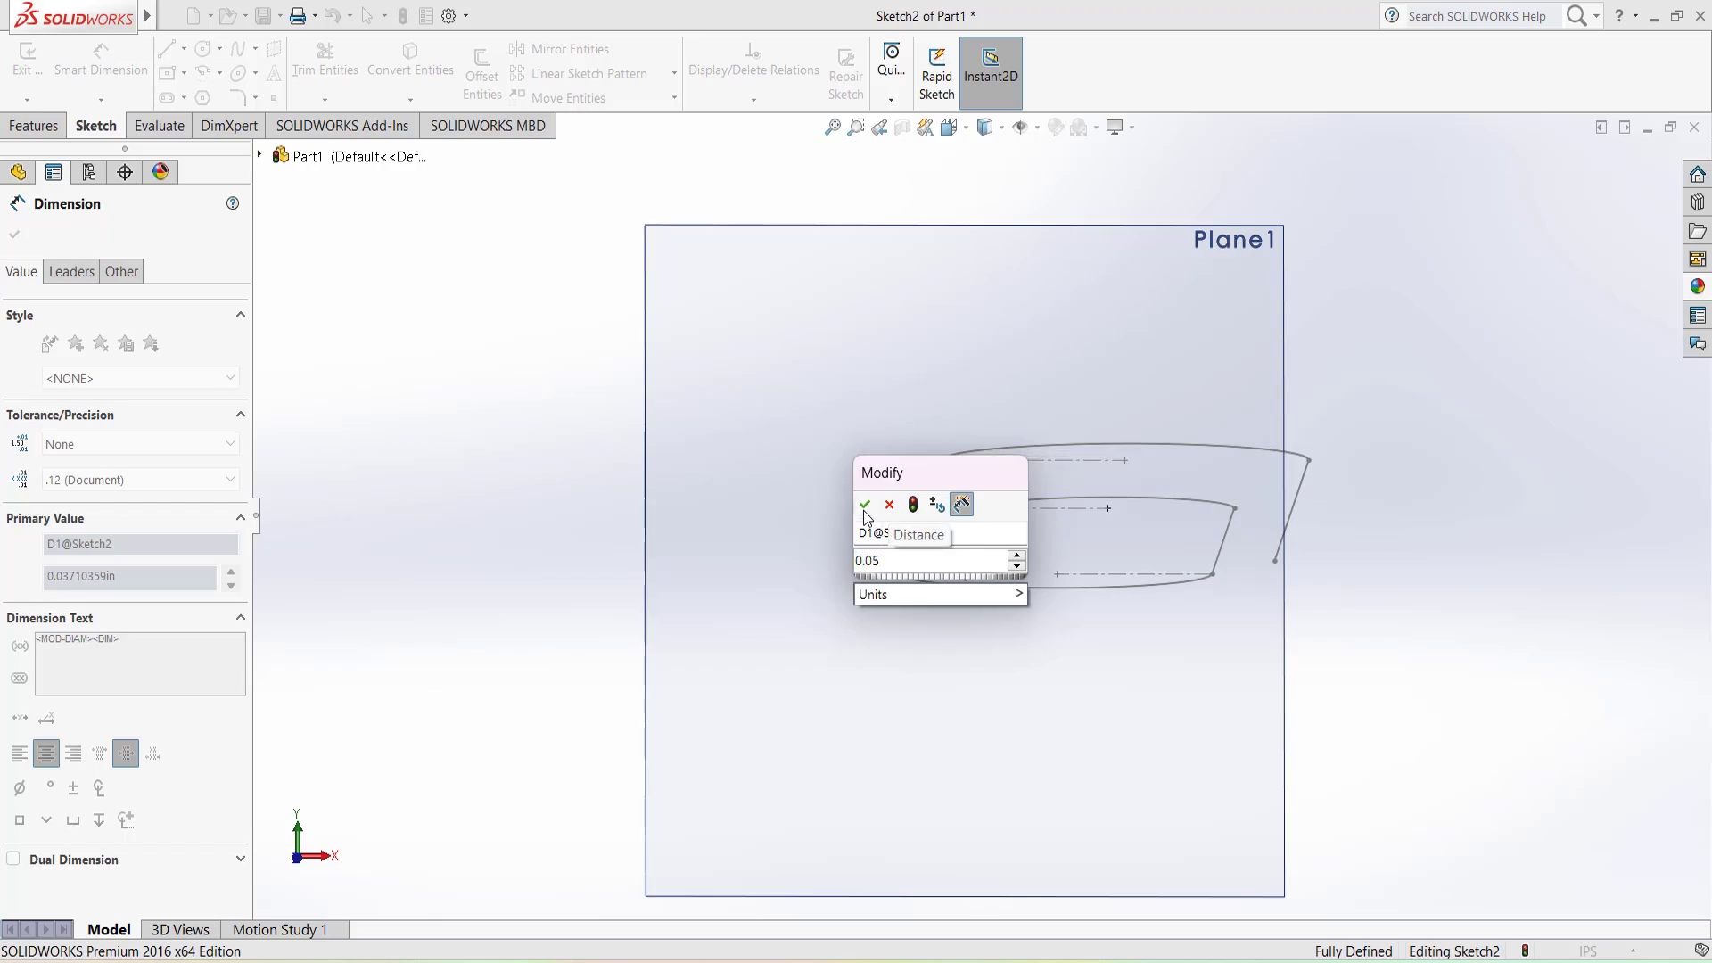
pyautogui.click(864, 504)
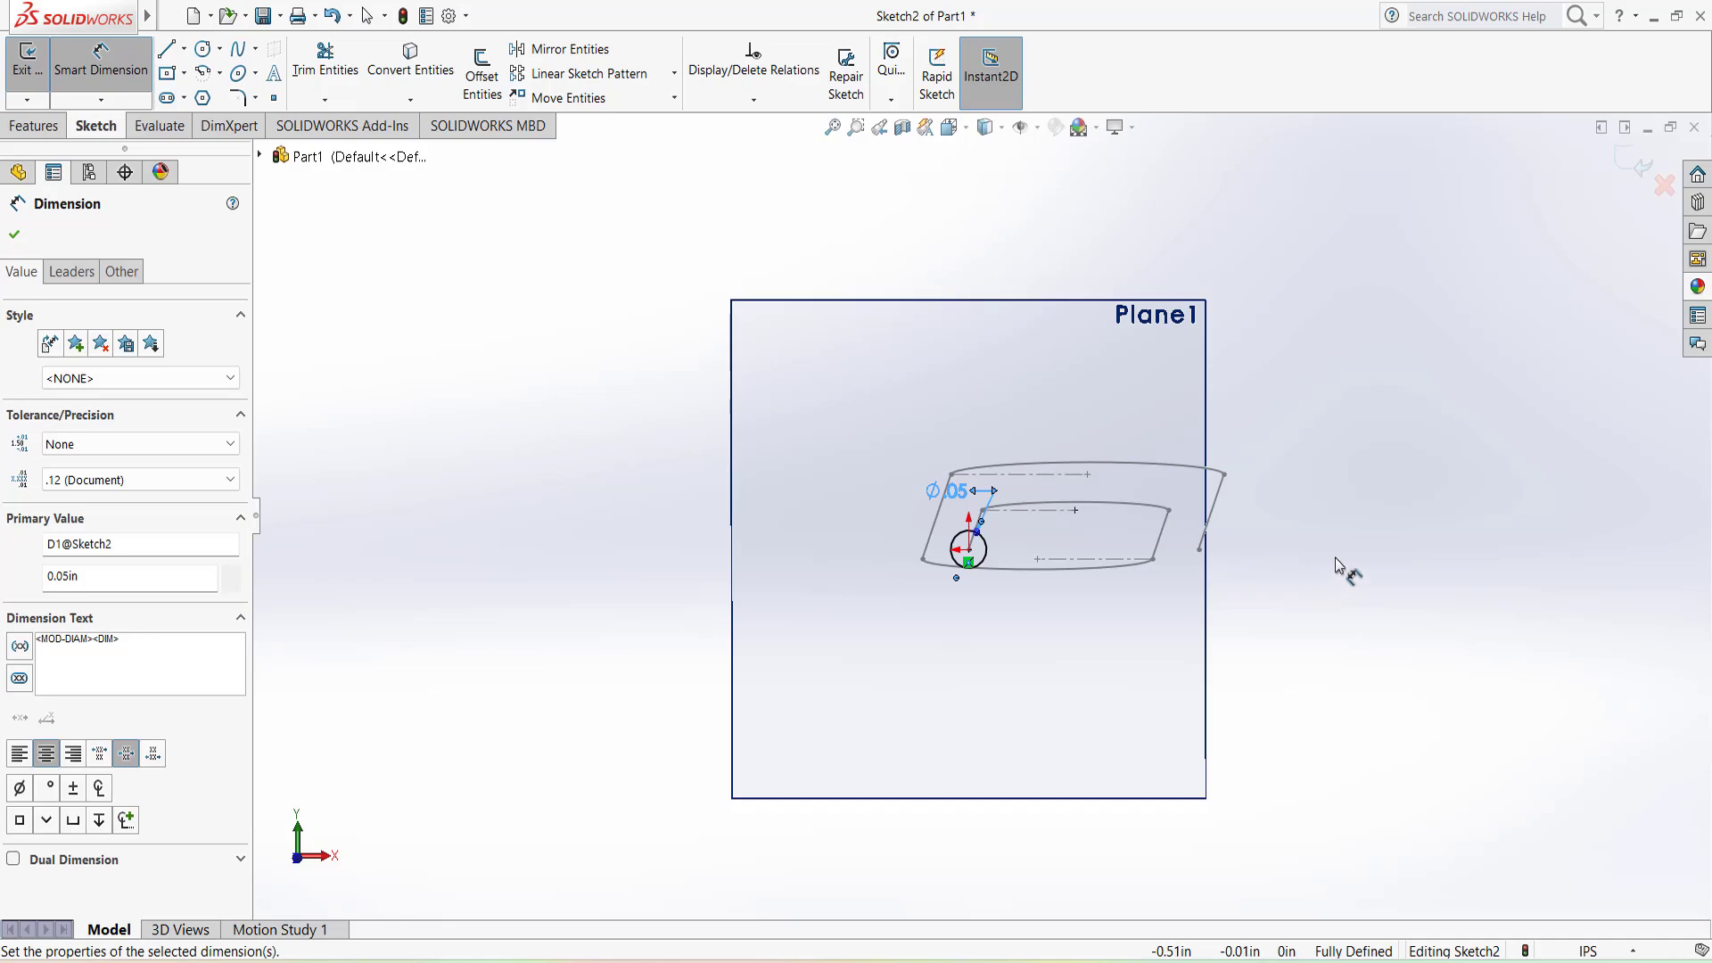
pyautogui.press('Escape')
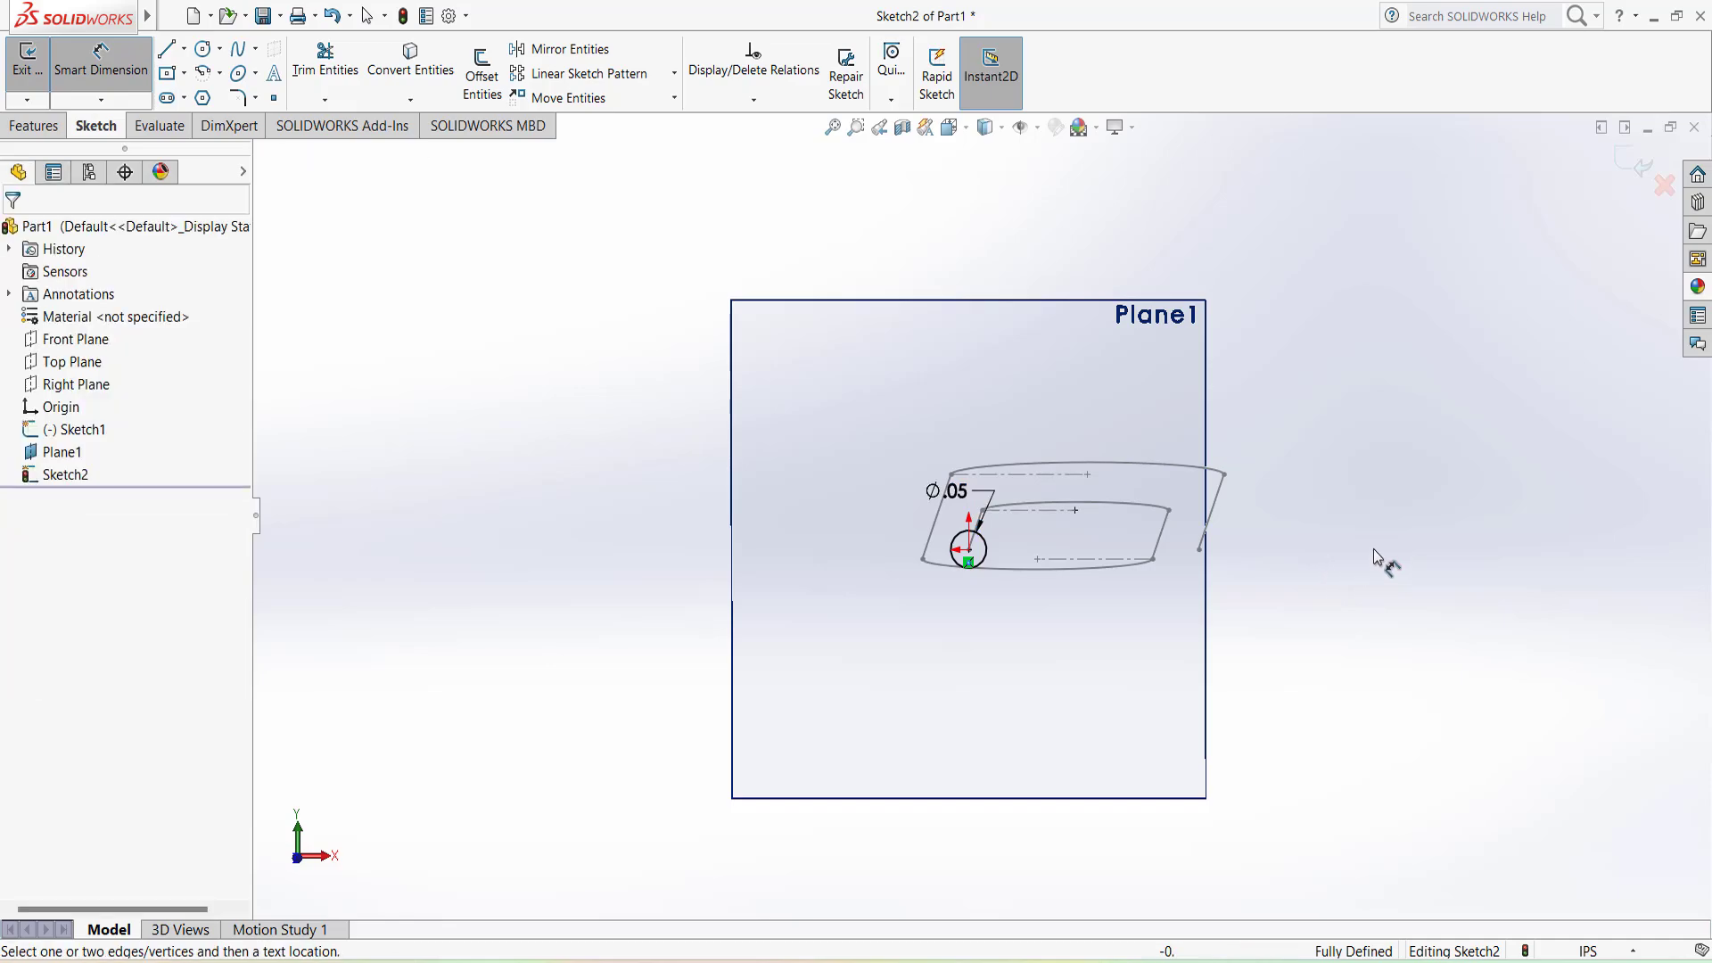
pyautogui.press('Escape')
pyautogui.moveTo(1384, 430)
pyautogui.mouseDown(button='middle')
pyautogui.moveTo(1276, 485)
pyautogui.moveTo(1242, 536)
pyautogui.moveTo(1287, 547)
pyautogui.moveTo(1361, 490)
pyautogui.moveTo(1385, 506)
pyautogui.mouseUp(button='middle')
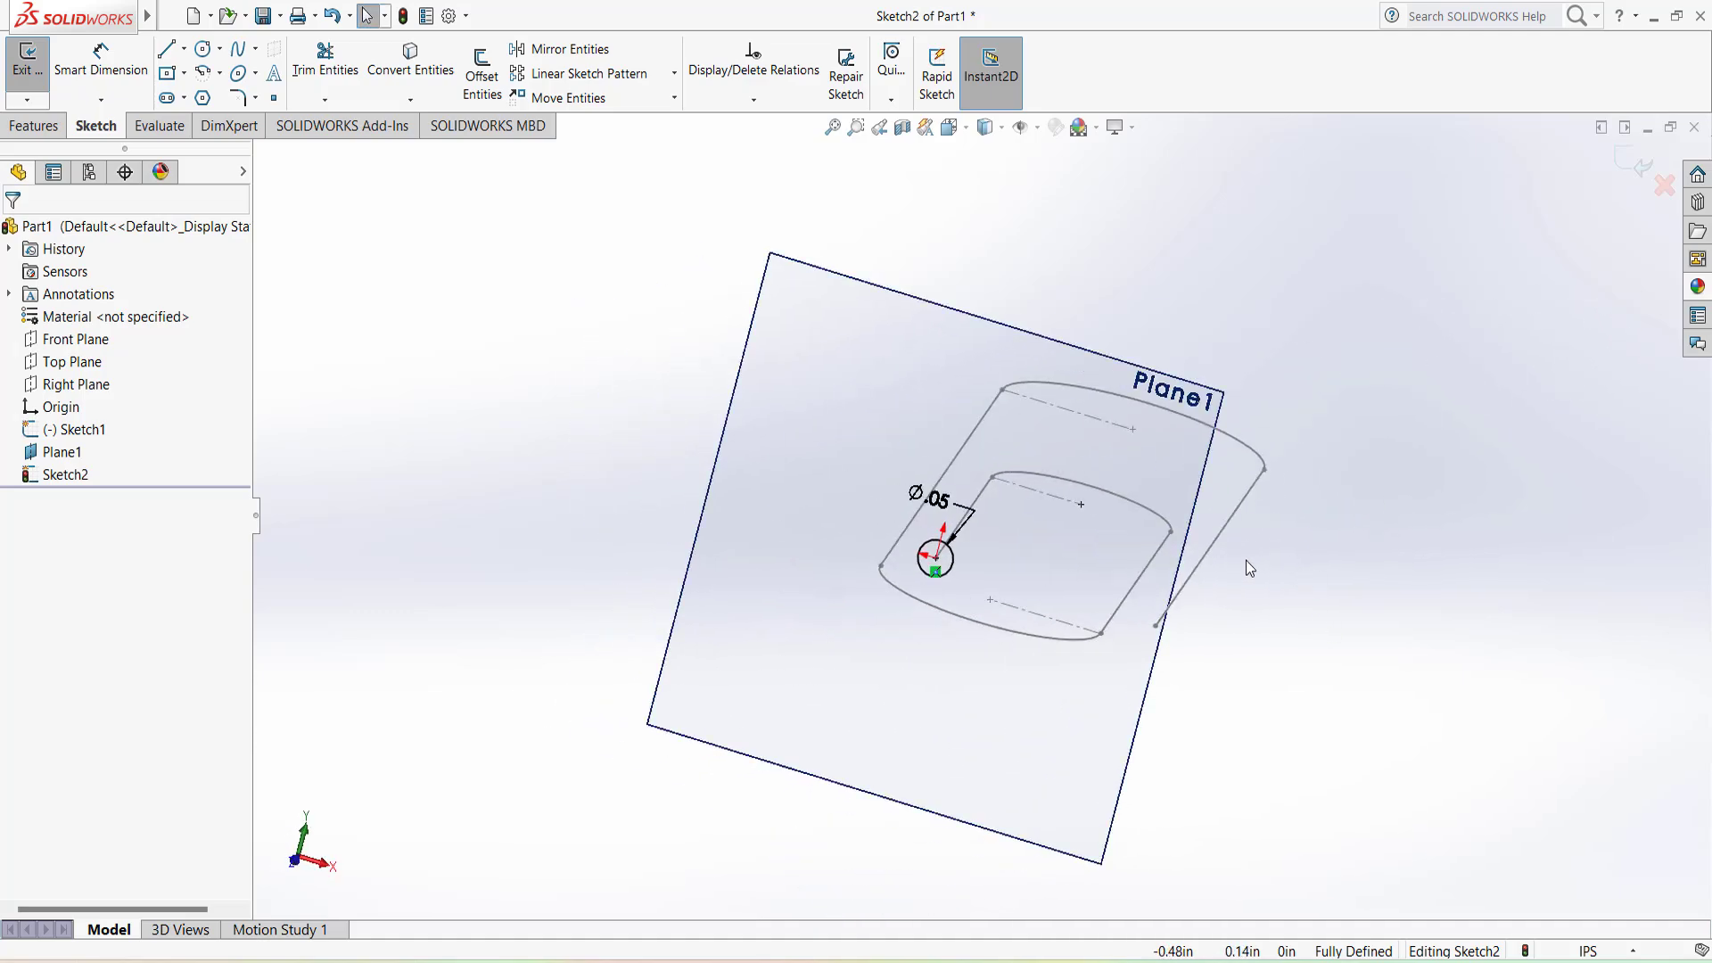
pyautogui.click(28, 71)
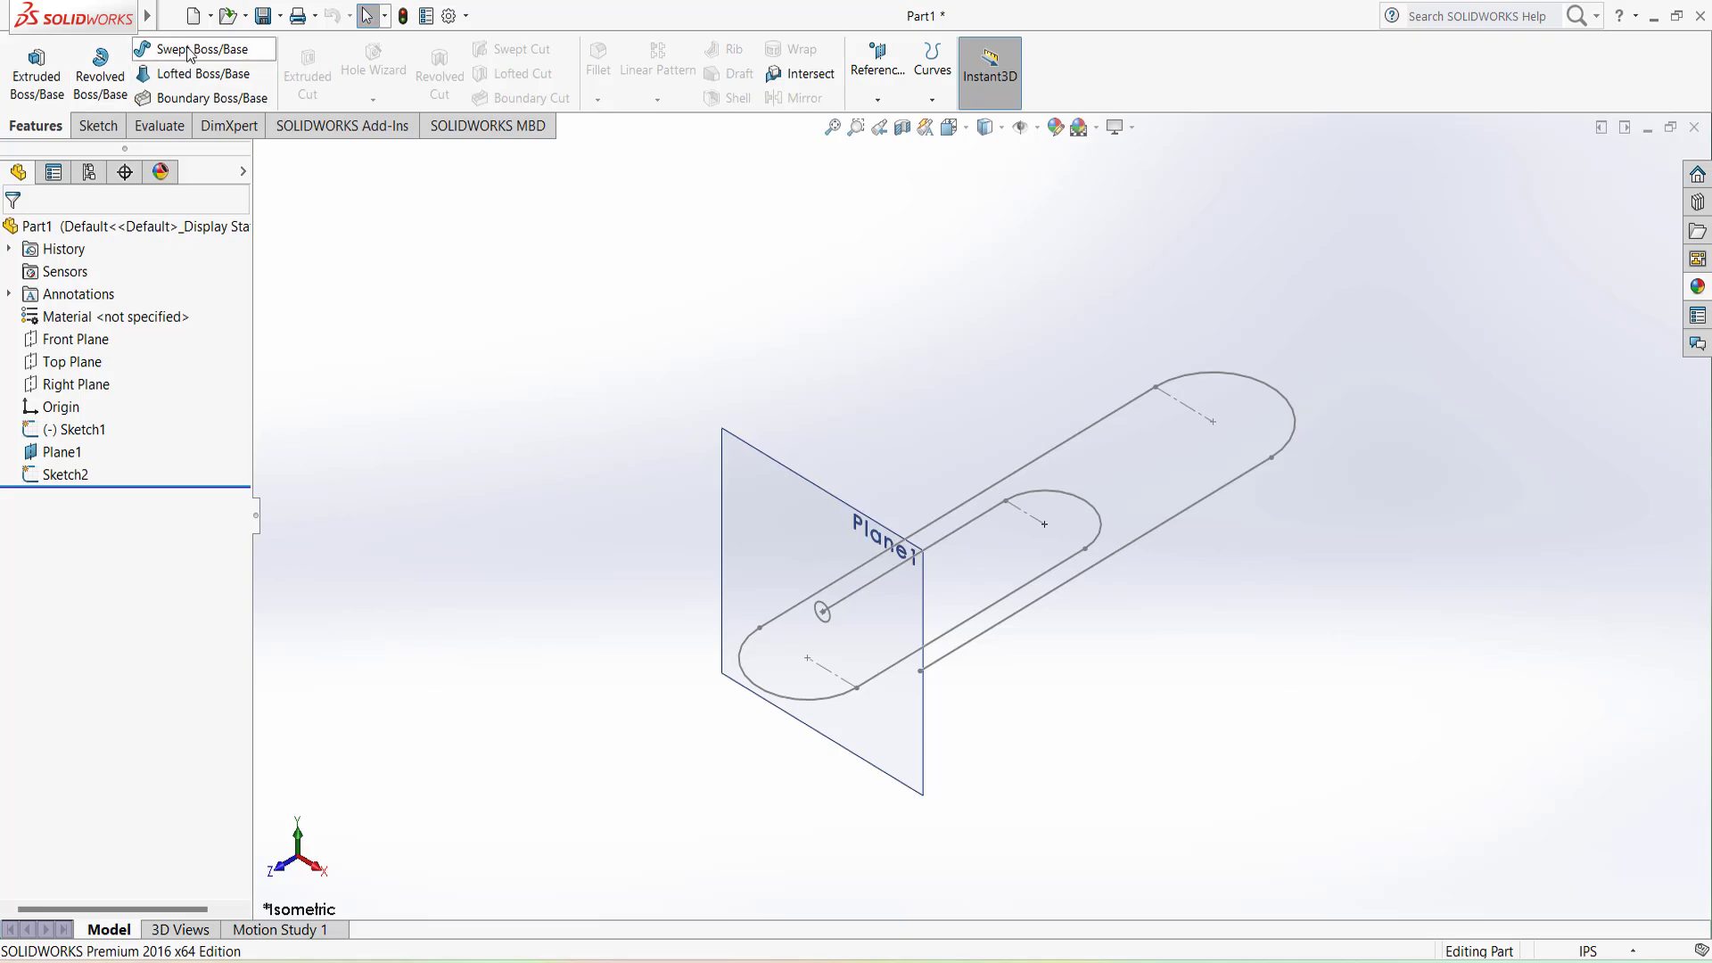
# Create a swept boss using the circle in Sketch2 as the profile and the paper-clip curve in Sketch1 as the path.
pyautogui.moveTo(147, 15)
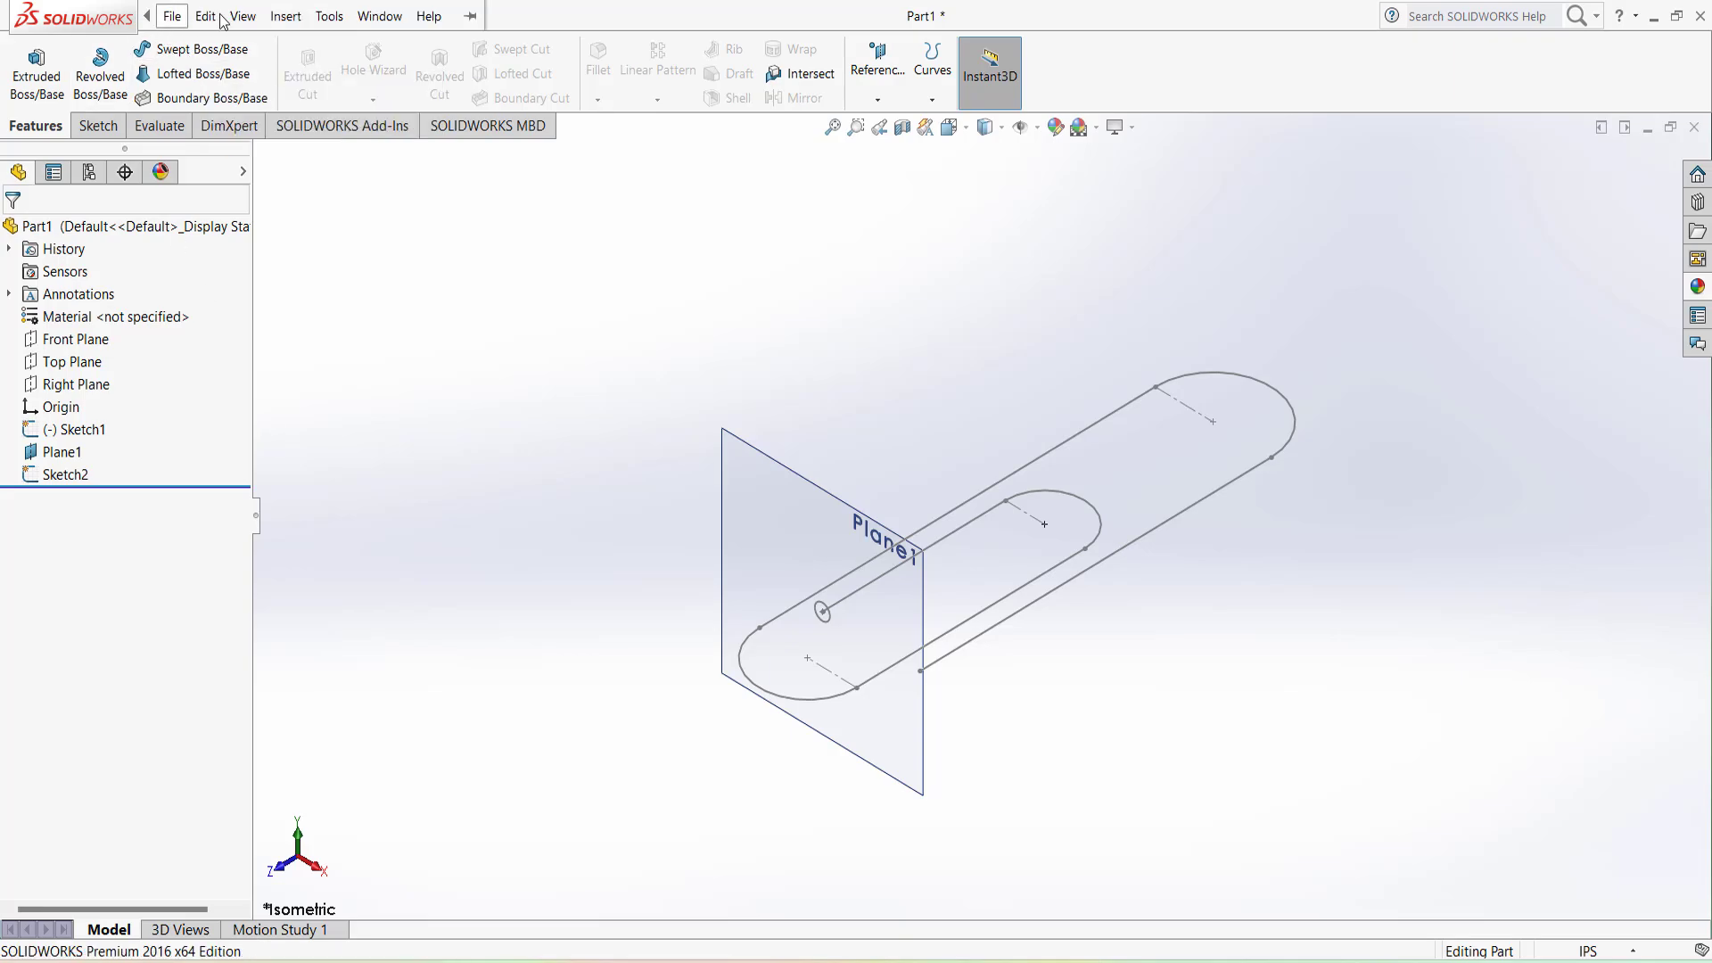
pyautogui.click(286, 17)
pyautogui.moveTo(326, 51)
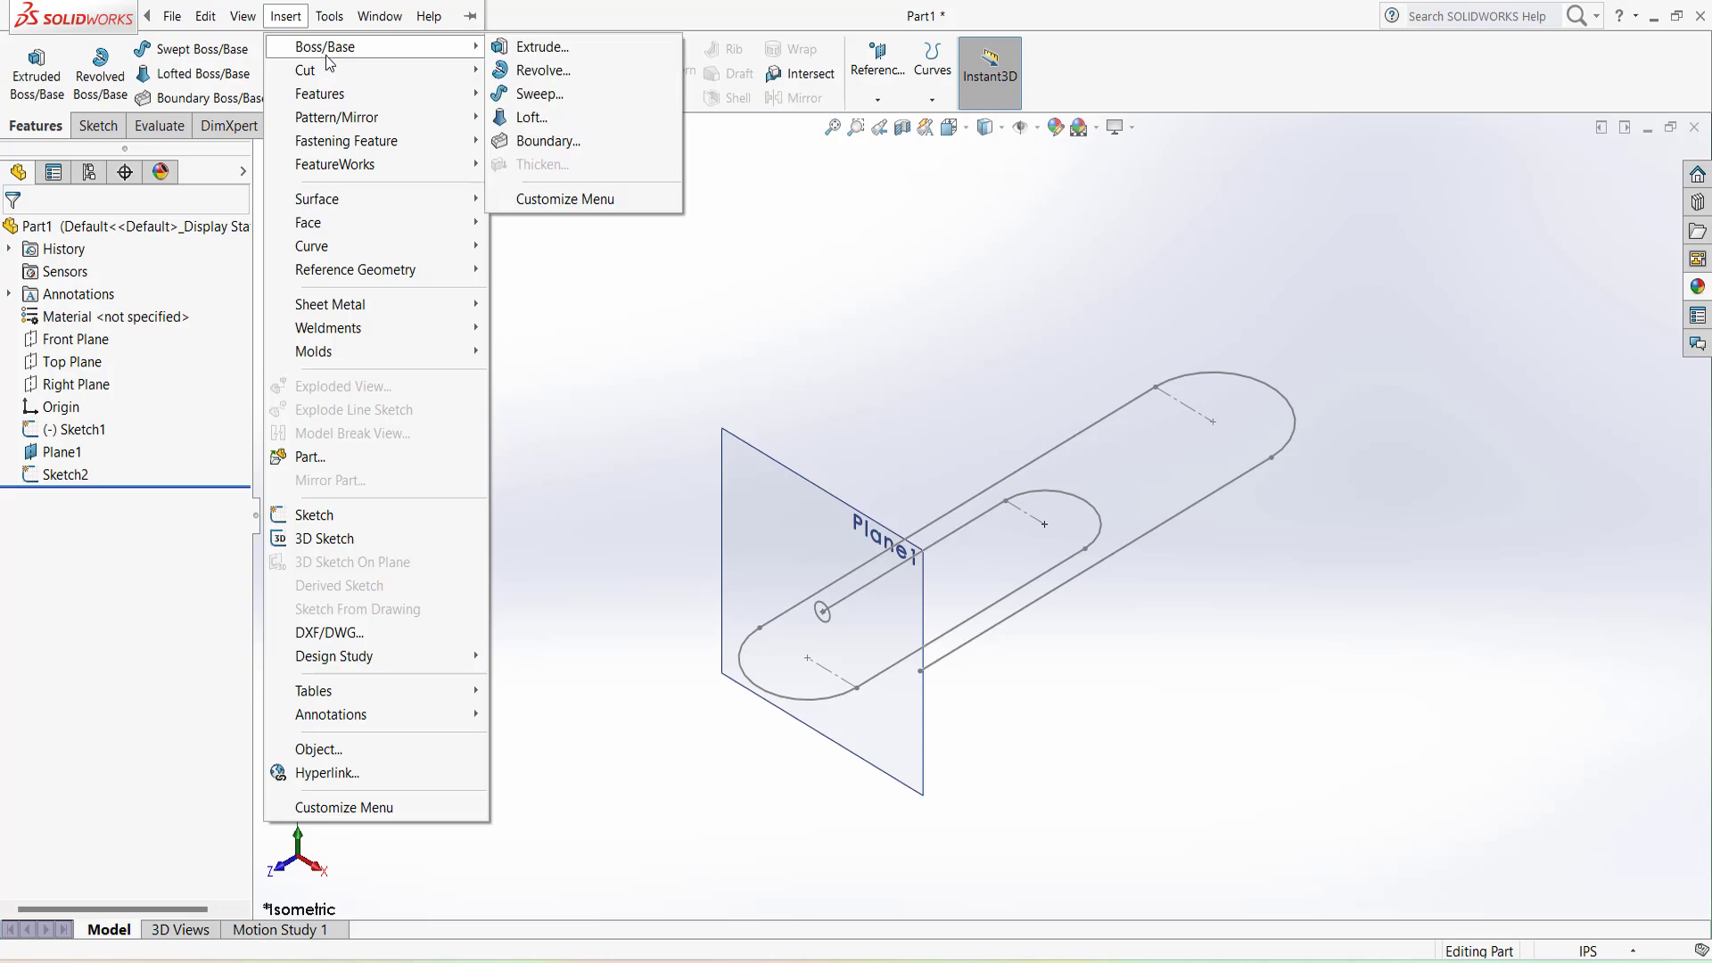
pyautogui.click(578, 101)
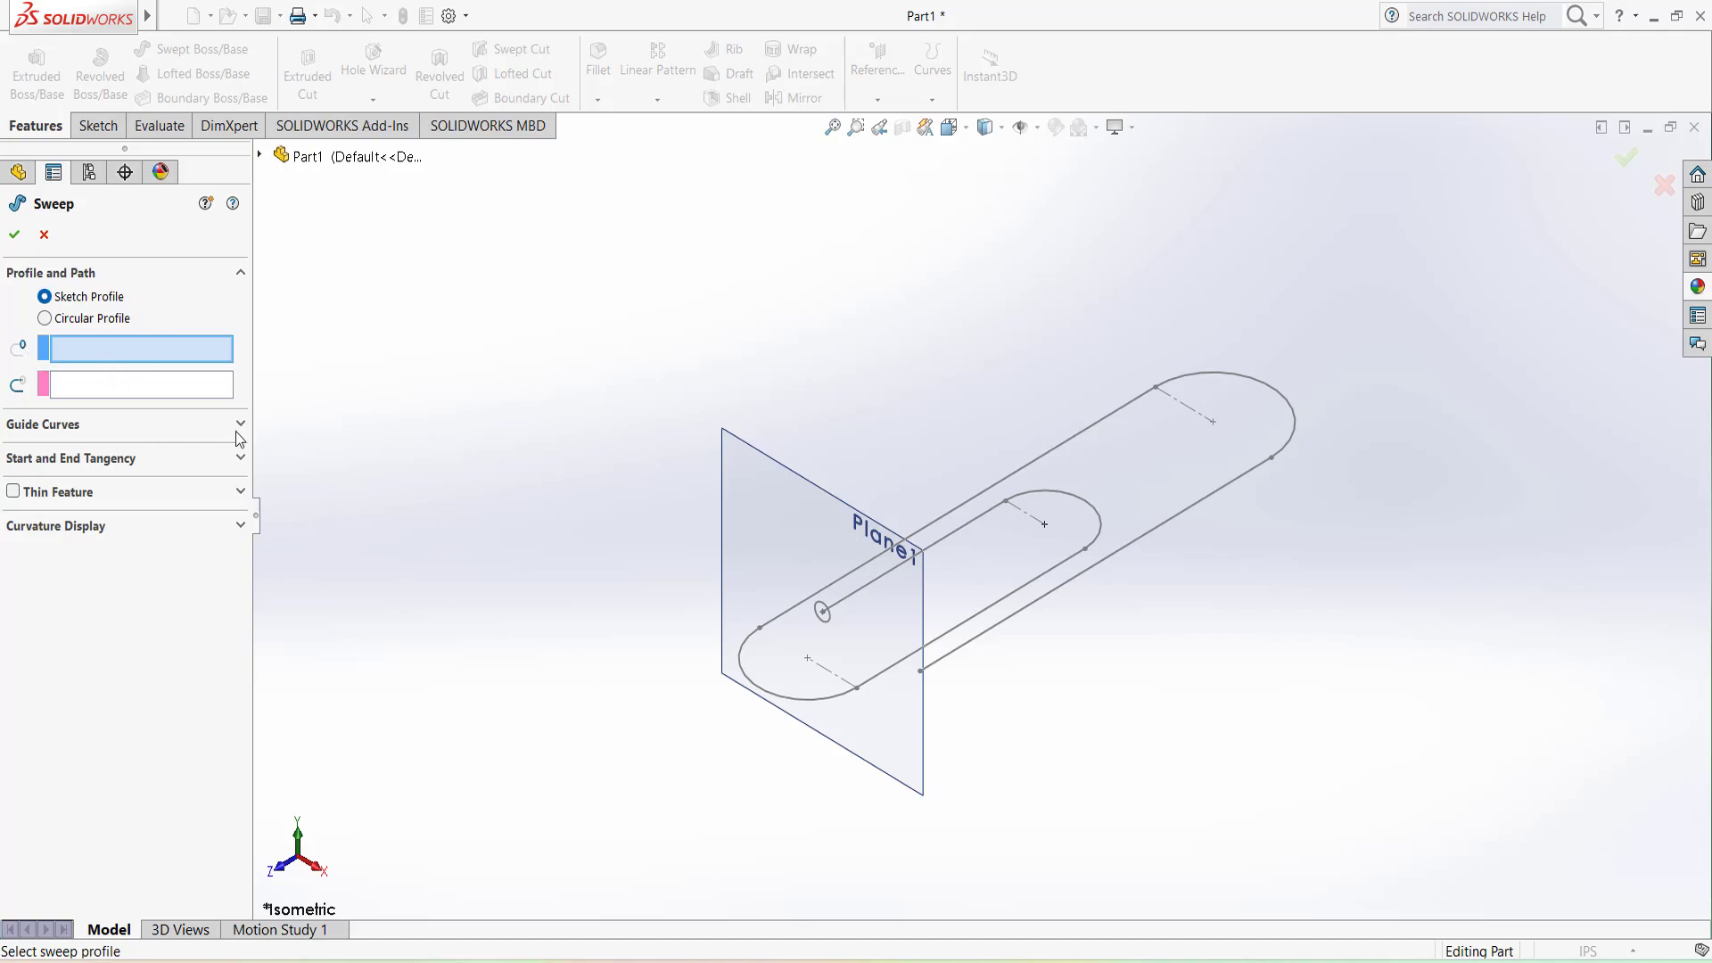
pyautogui.click(259, 156)
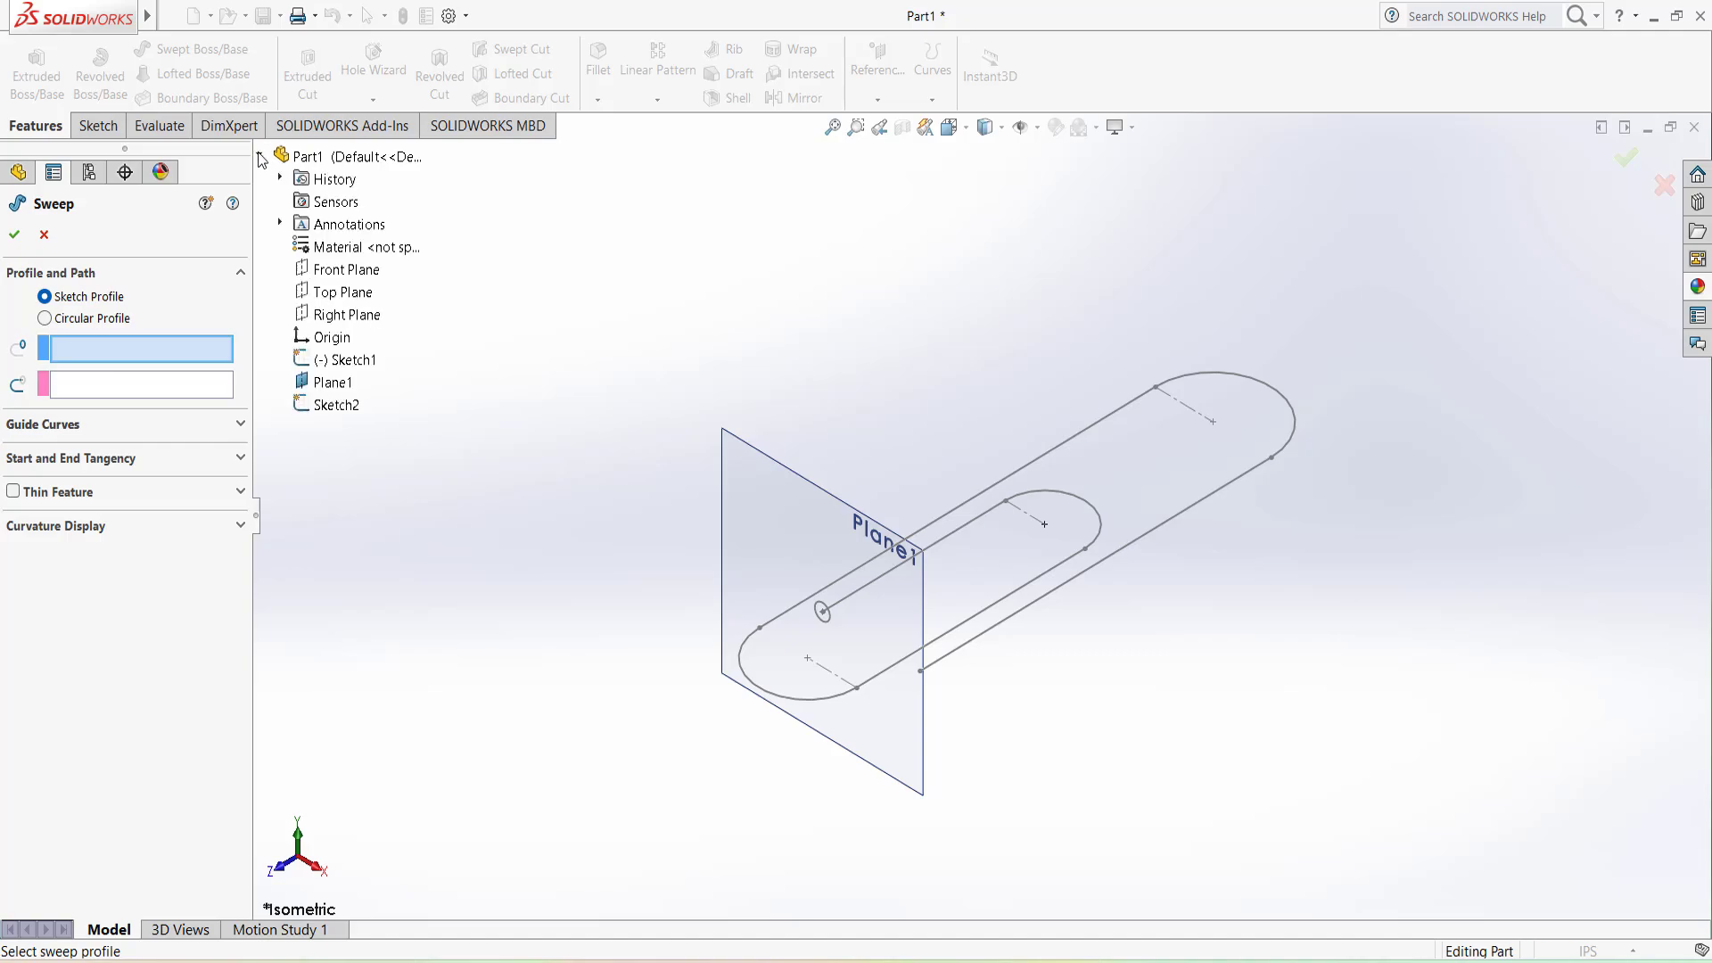
pyautogui.click(335, 408)
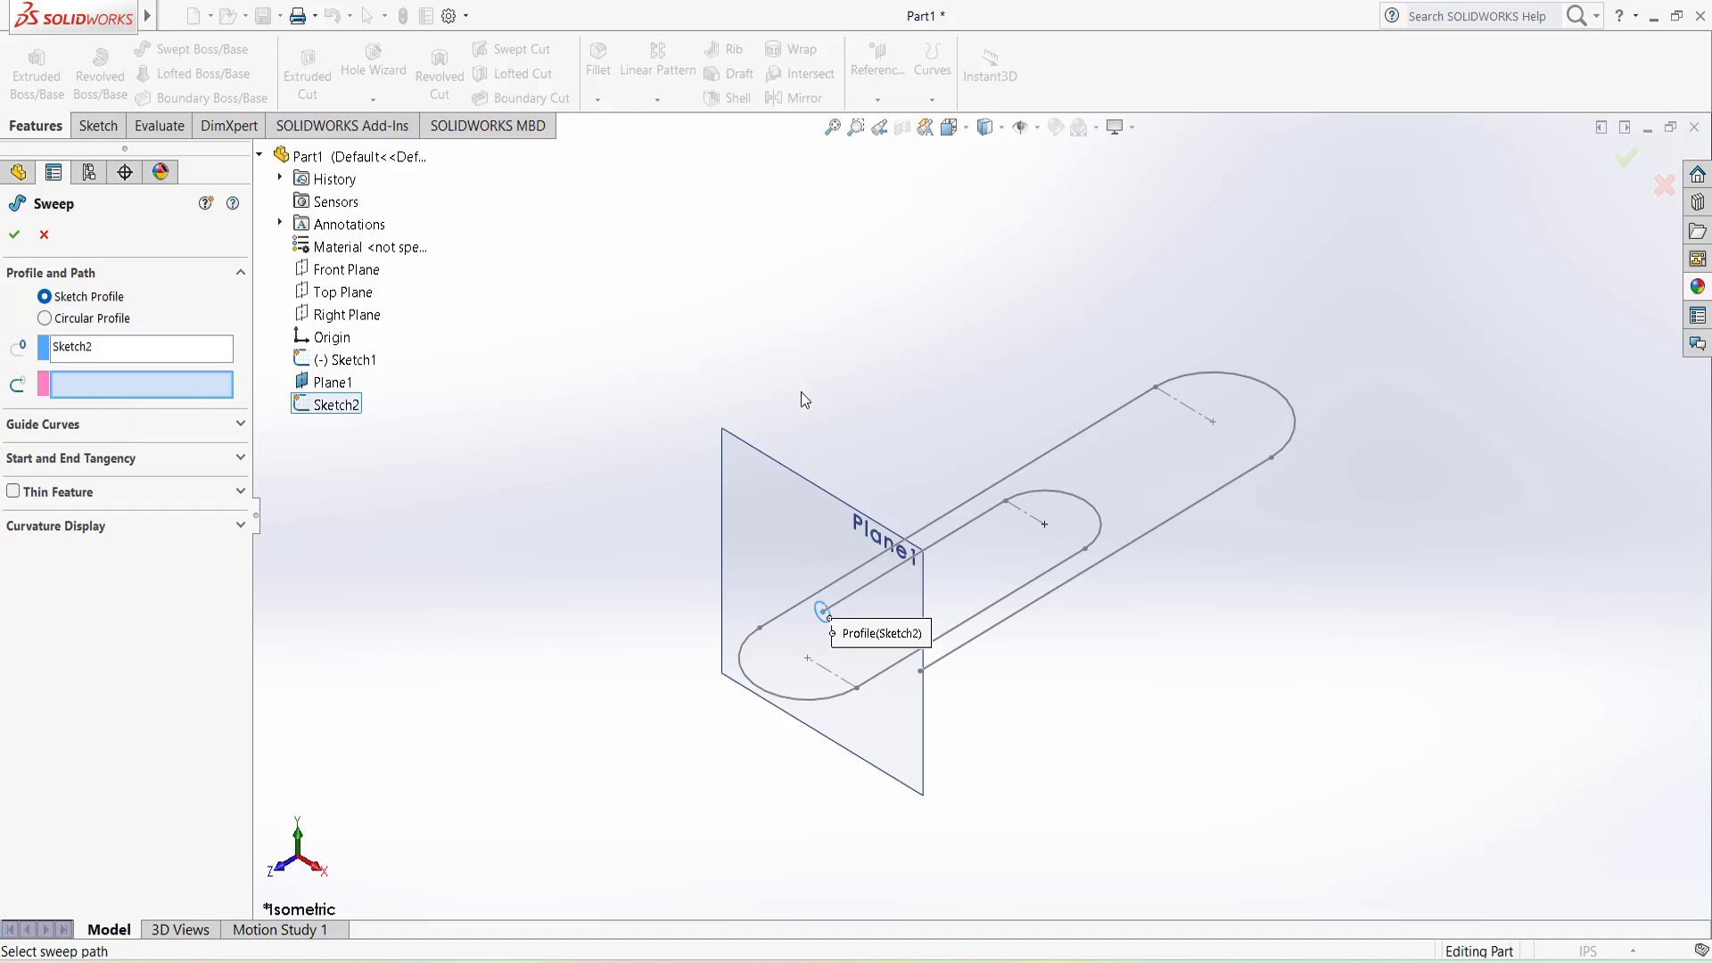
pyautogui.click(330, 362)
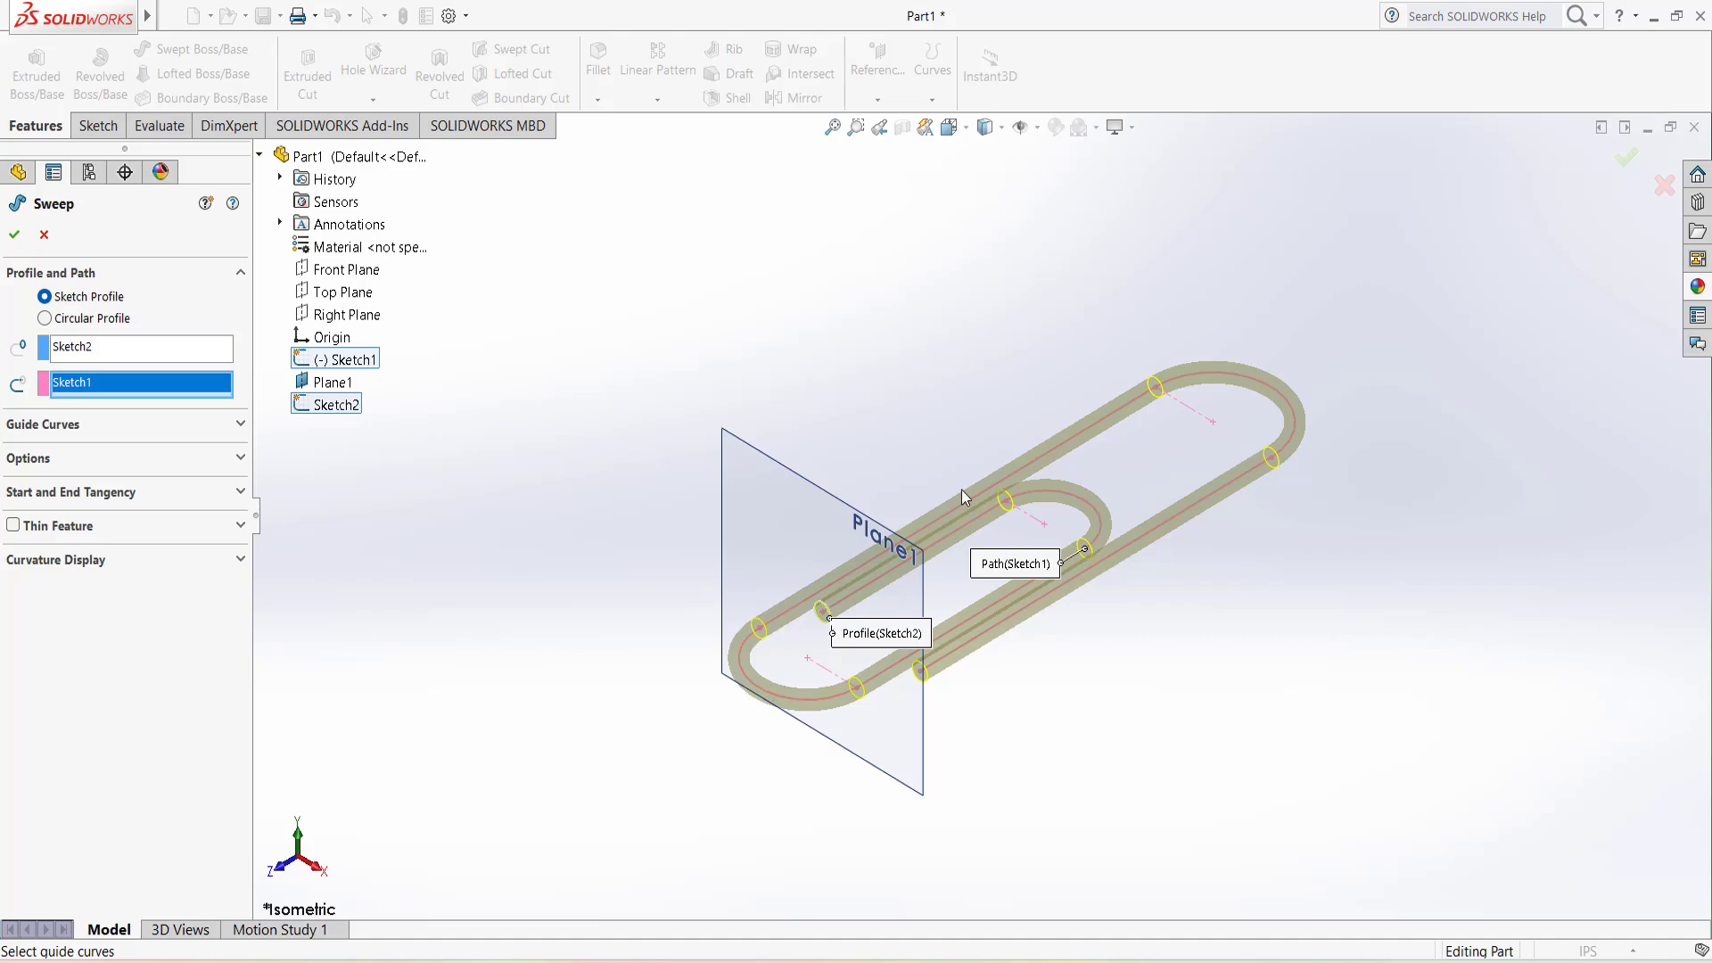
pyautogui.moveTo(1087, 622); pyautogui.dragTo(1102, 769, button='middle')
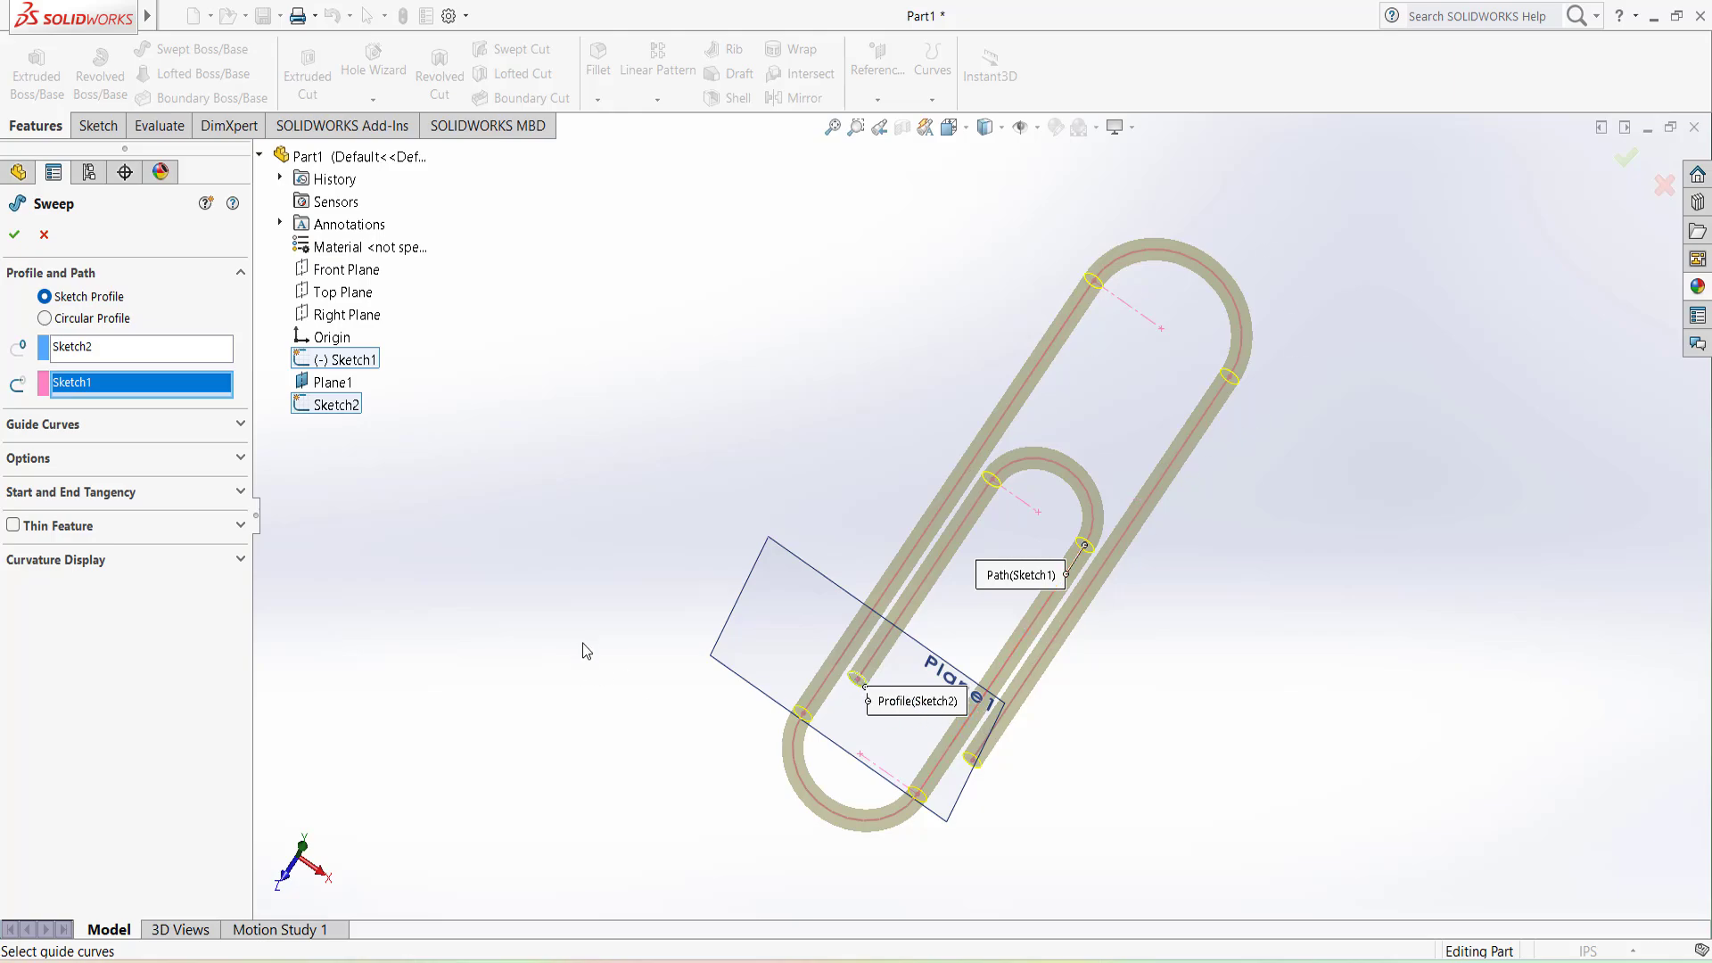
pyautogui.click(14, 237)
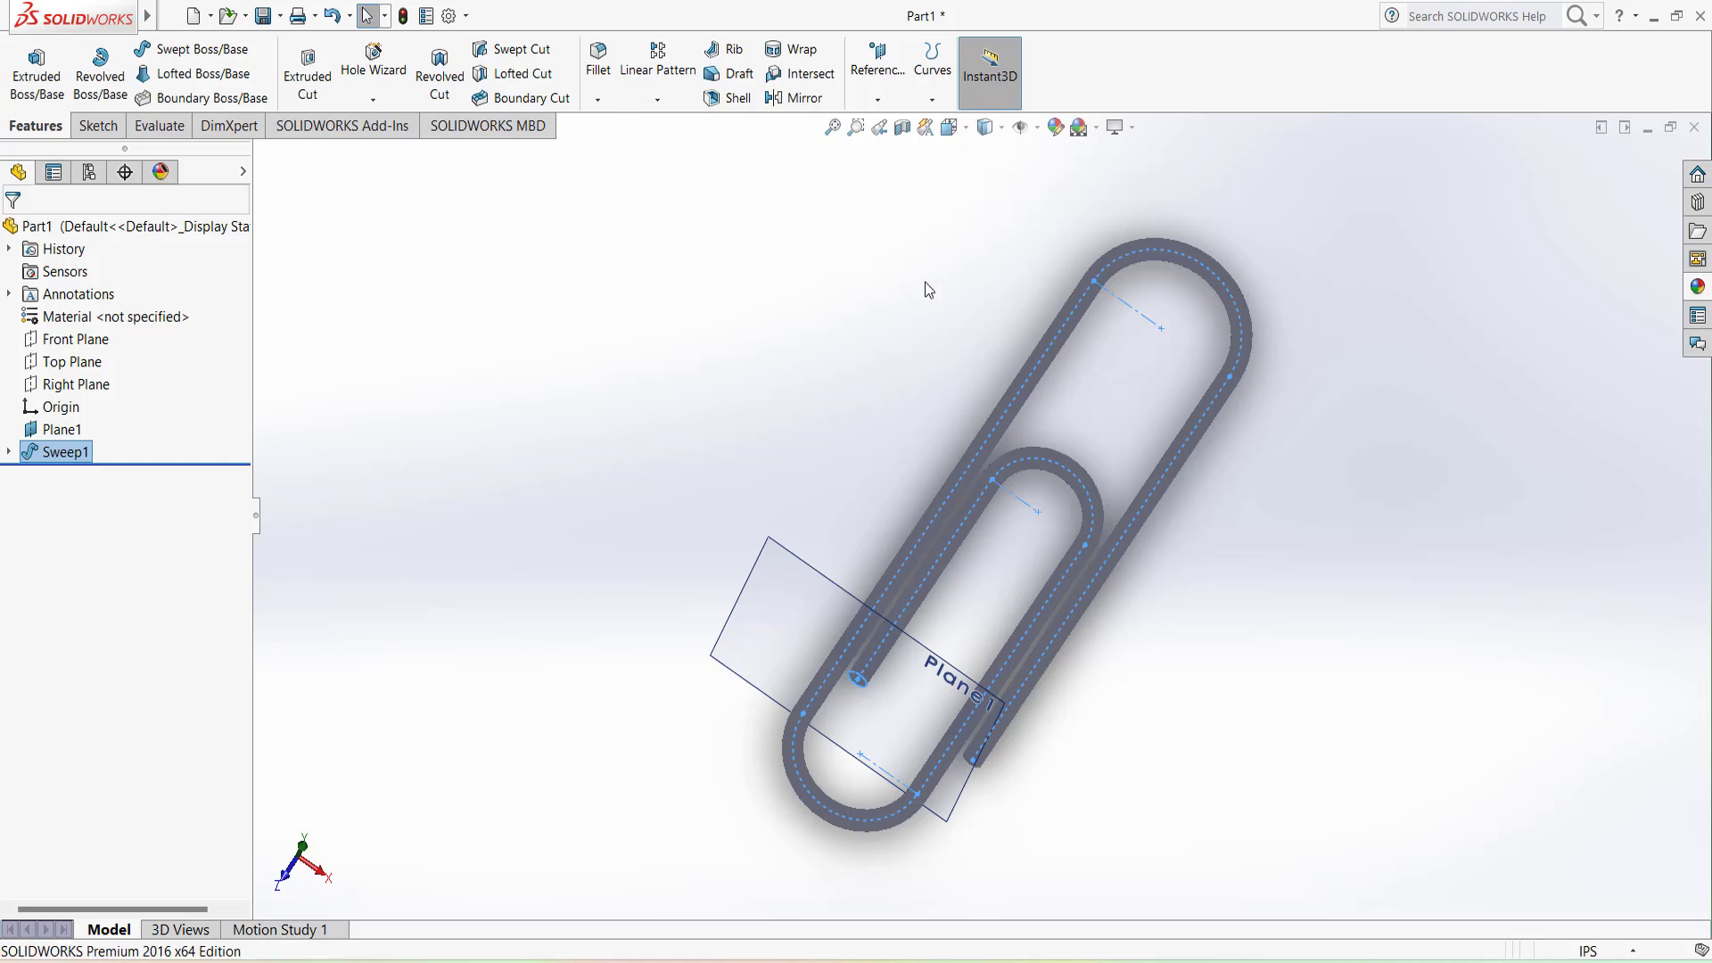
# Hide the reference plane Plane1 and show the finished paper clip in the isometric view.
pyautogui.moveTo(800, 294); pyautogui.dragTo(816, 357, button='middle')
pyautogui.click(1232, 650)
pyautogui.moveTo(1232, 650)
pyautogui.mouseDown(button='middle')
pyautogui.moveTo(1204, 511)
pyautogui.moveTo(1085, 696)
pyautogui.moveTo(1142, 829)
pyautogui.moveTo(1218, 698)
pyautogui.moveTo(1158, 431)
pyautogui.moveTo(864, 677)
pyautogui.moveTo(761, 366)
pyautogui.moveTo(1042, 374)
pyautogui.moveTo(993, 401)
pyautogui.moveTo(767, 692)
pyautogui.moveTo(867, 500)
pyautogui.moveTo(909, 497)
pyautogui.mouseUp(button='middle')
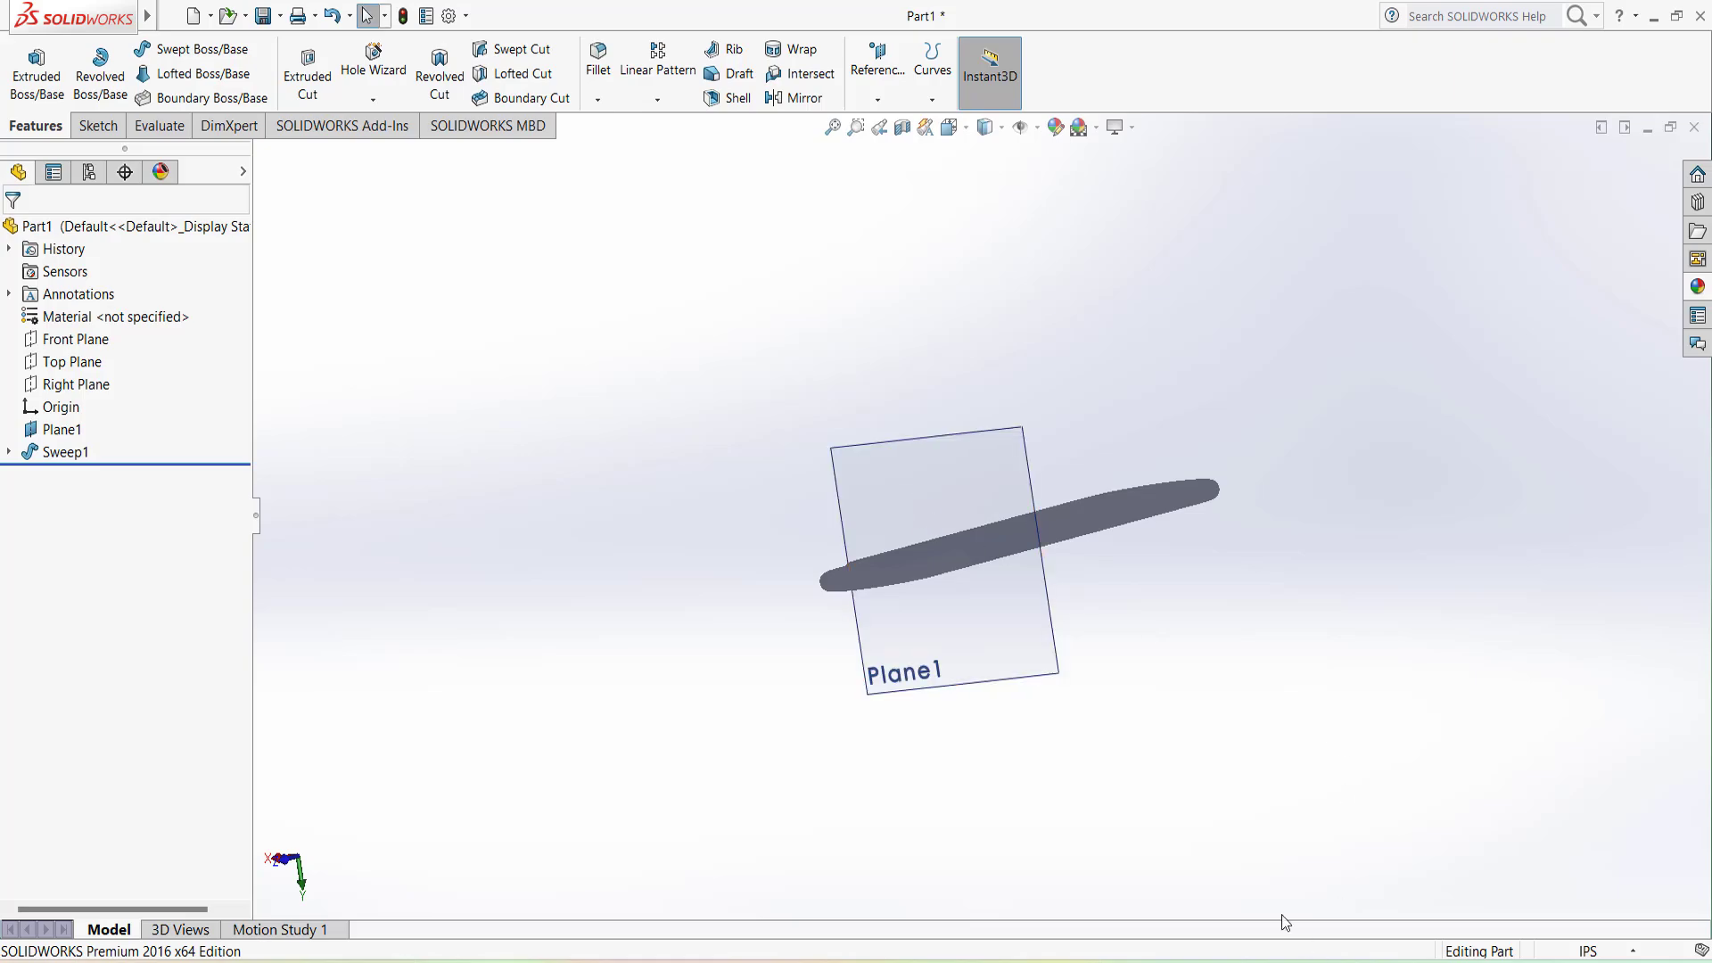
pyautogui.moveTo(1127, 419); pyautogui.dragTo(1190, 473, button='middle')
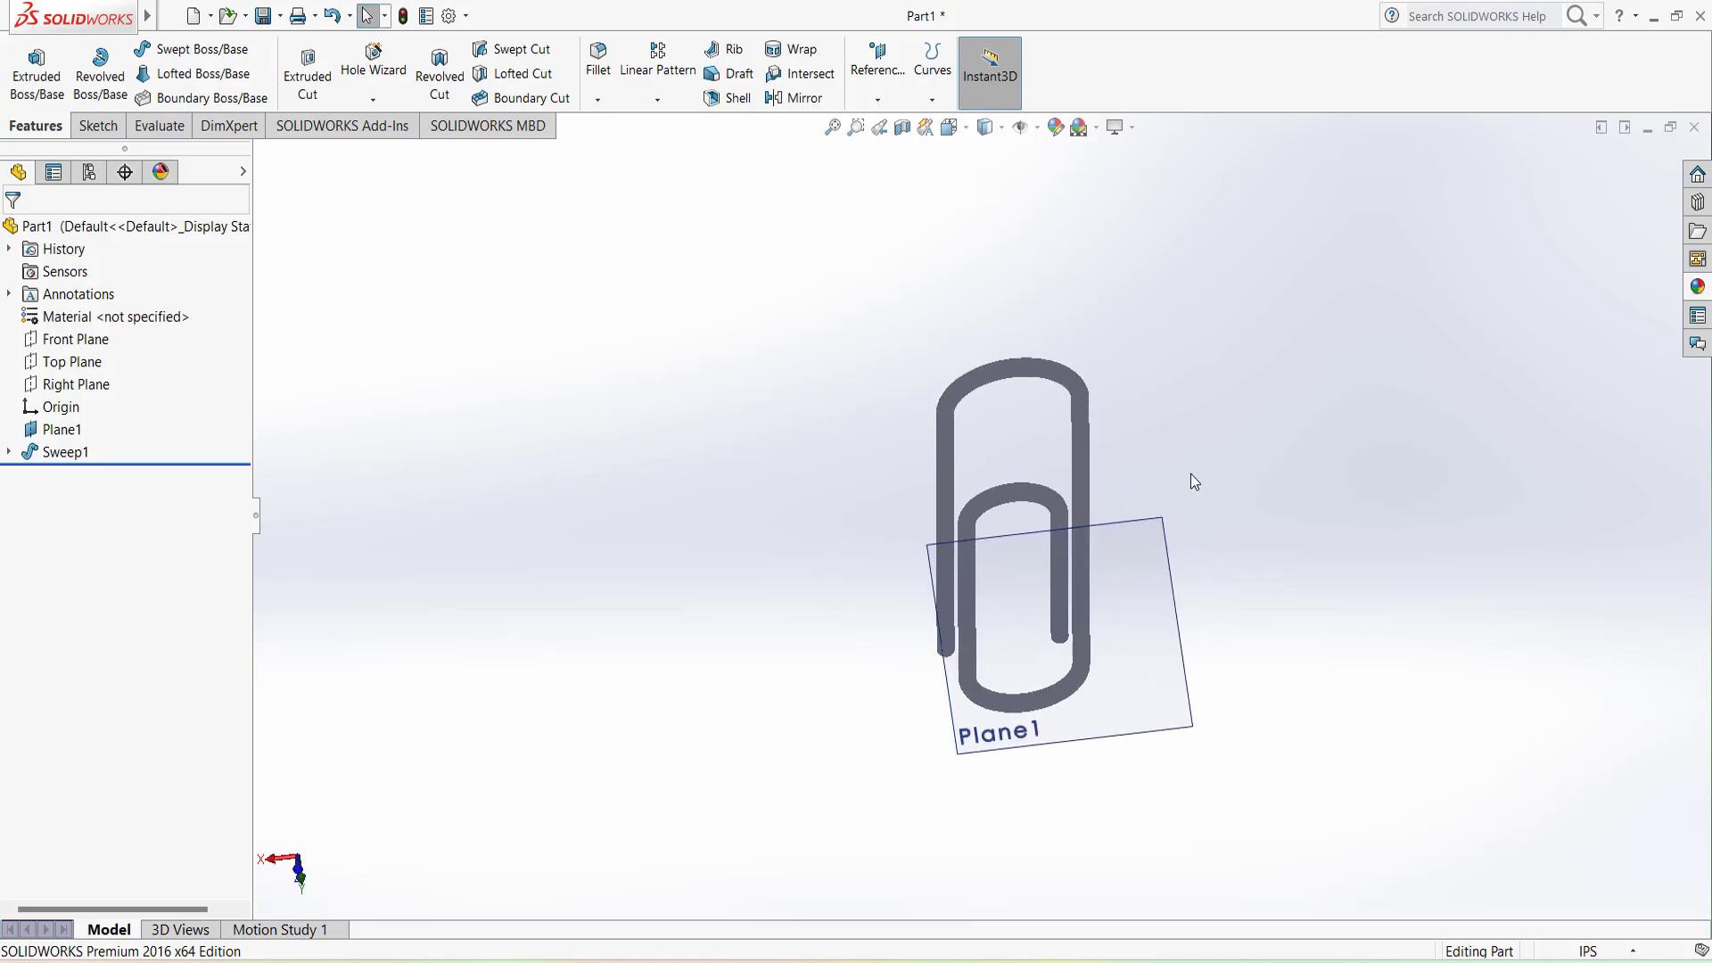
pyautogui.rightClick(1125, 542)
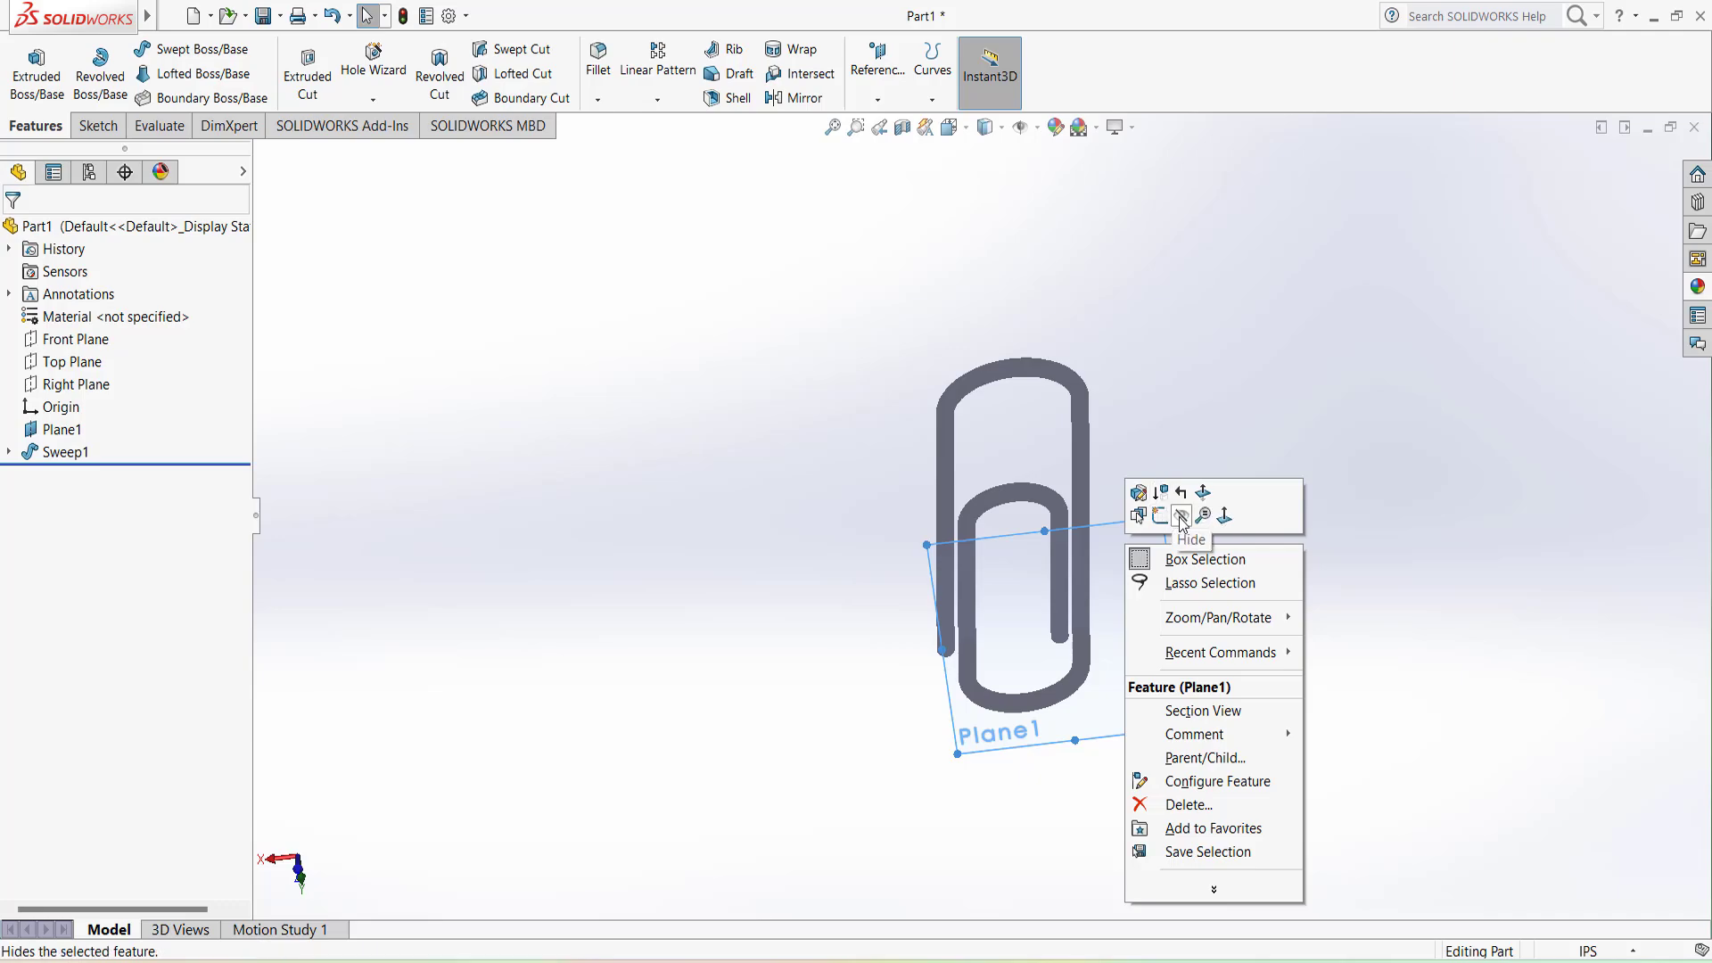
pyautogui.click(1181, 517)
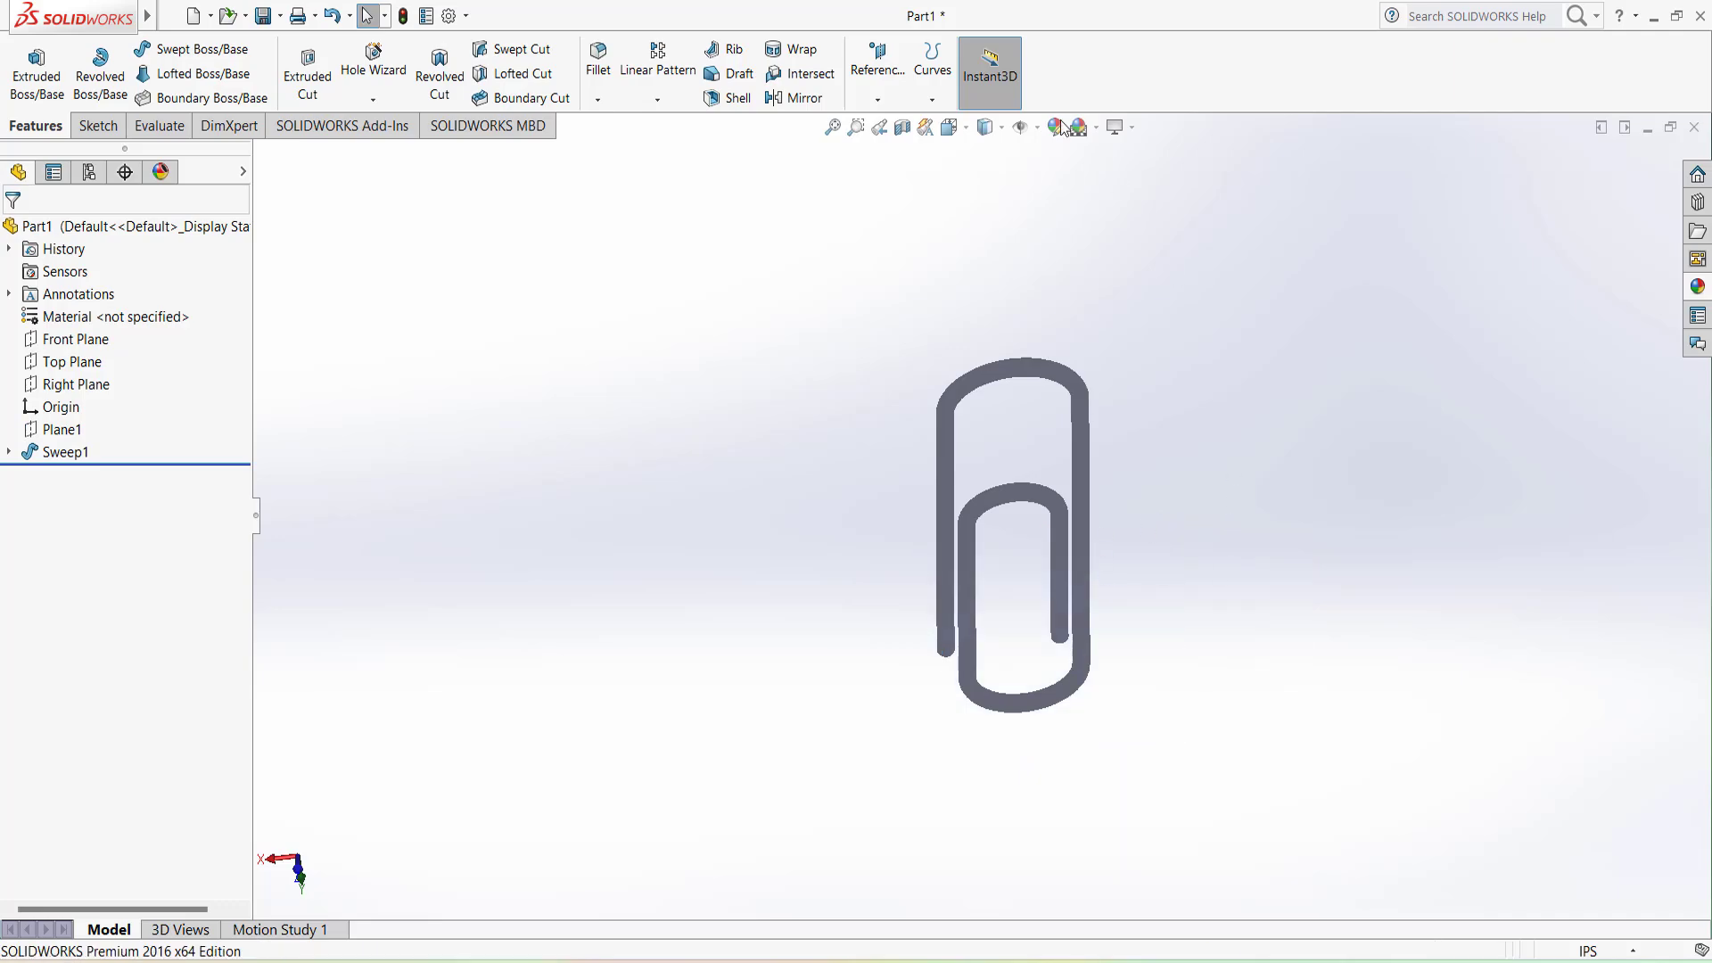
pyautogui.click(949, 127)
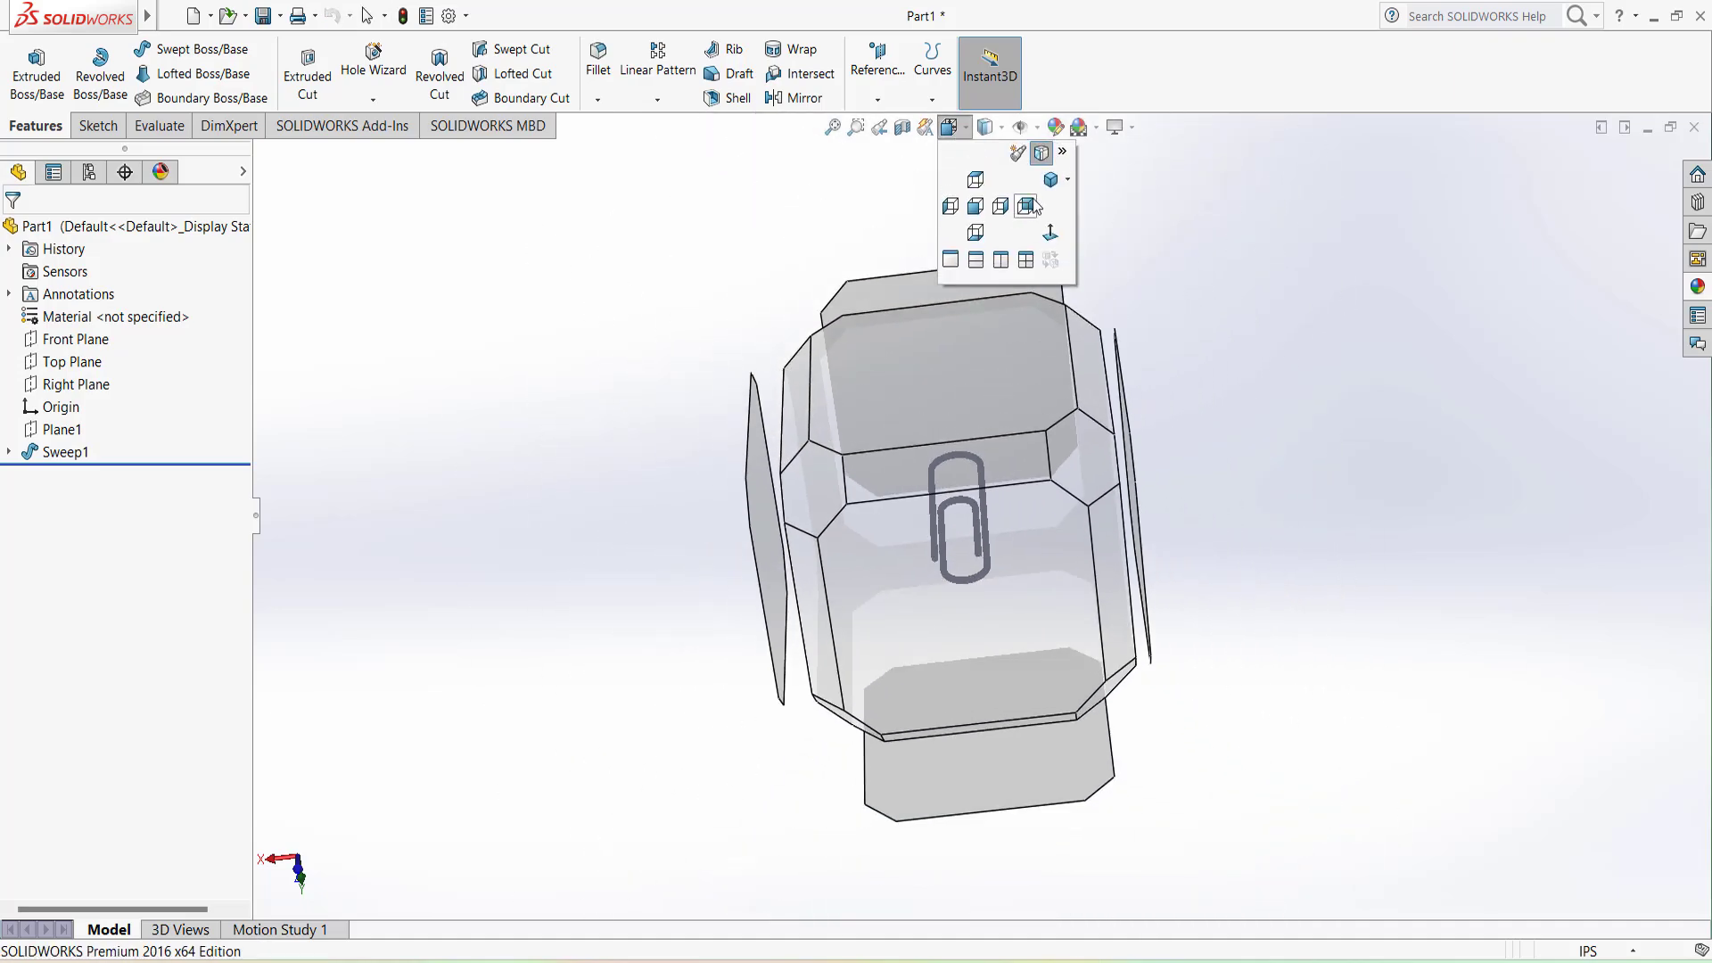
pyautogui.click(1050, 174)
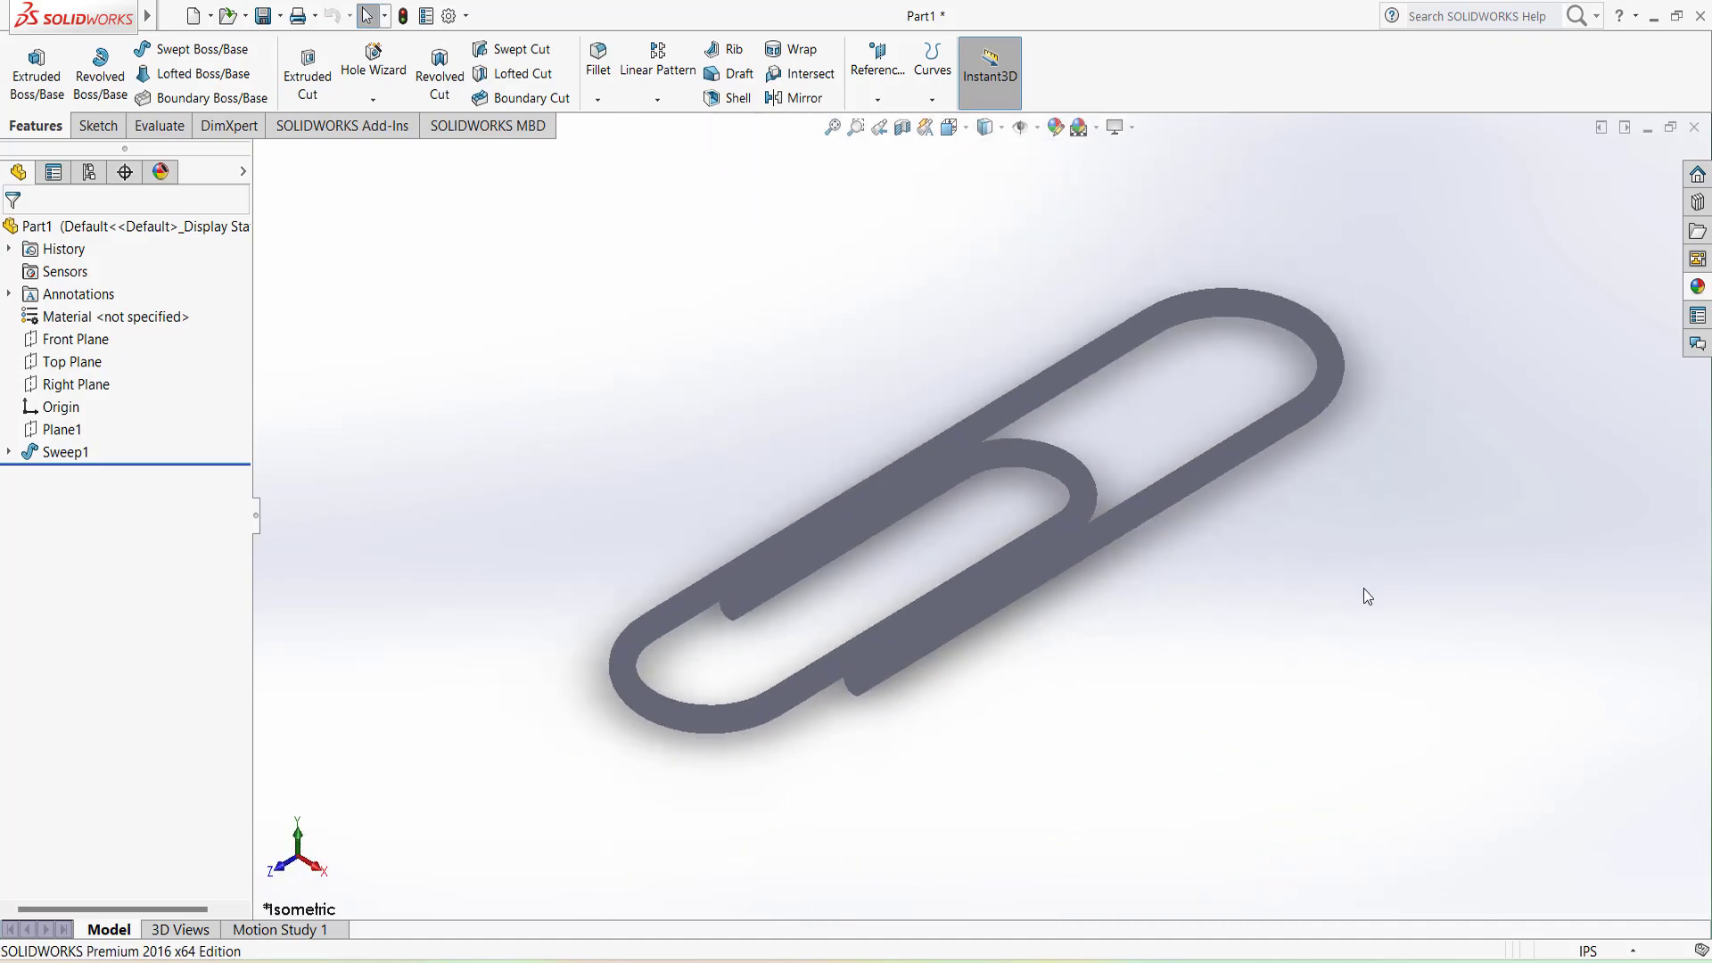